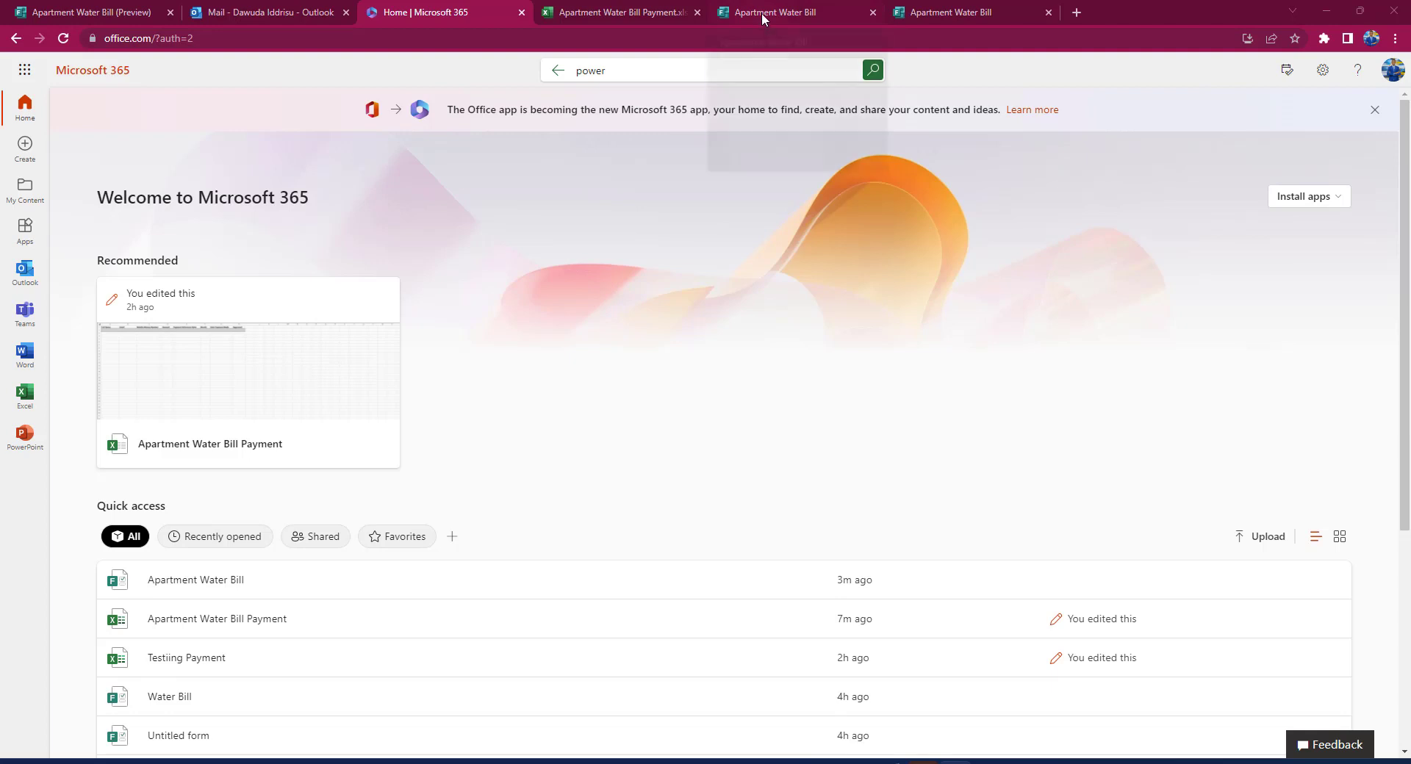
Step: Switch to the Apartment Water Bill form's browser tab
{"action": "mouse_move", "coordinate": [761, 11]}
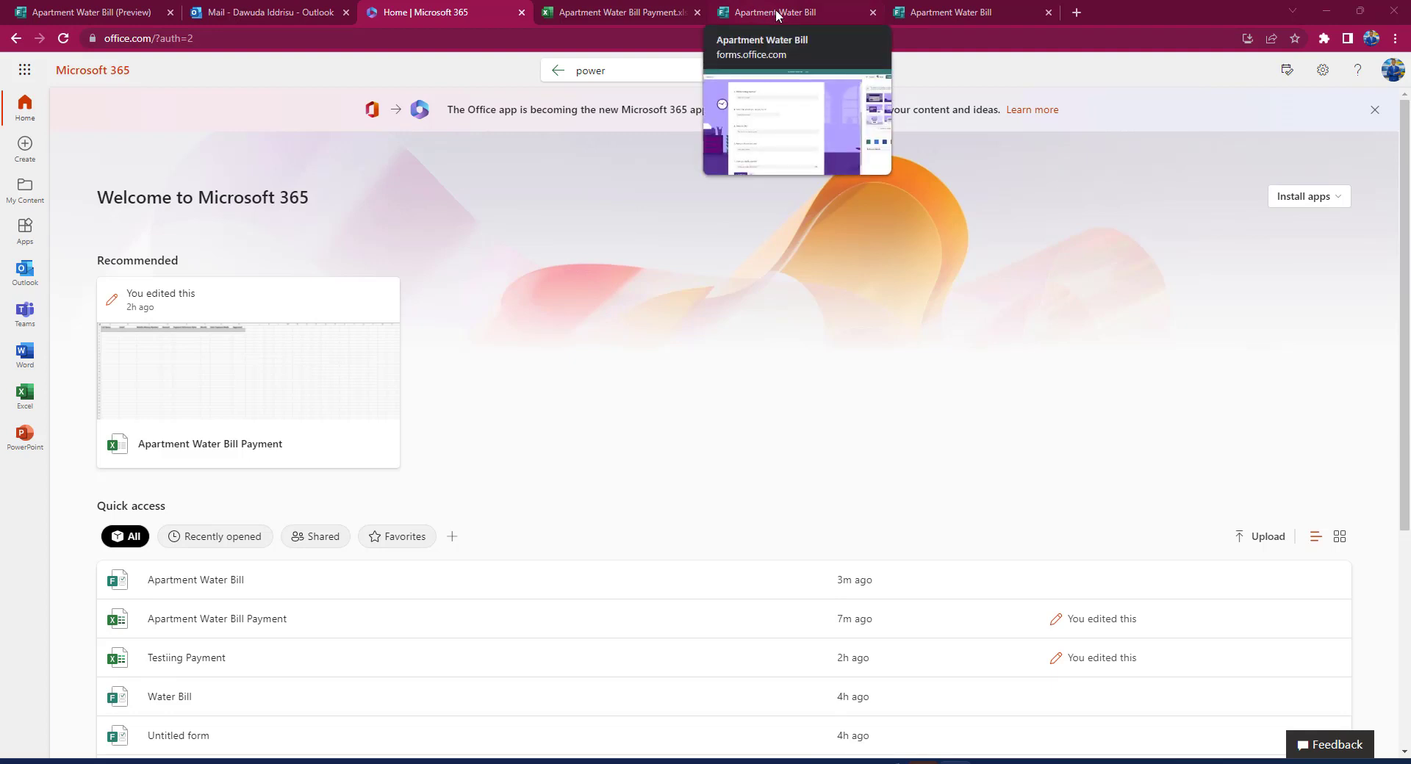
{"action": "left_click", "coordinate": [777, 15]}
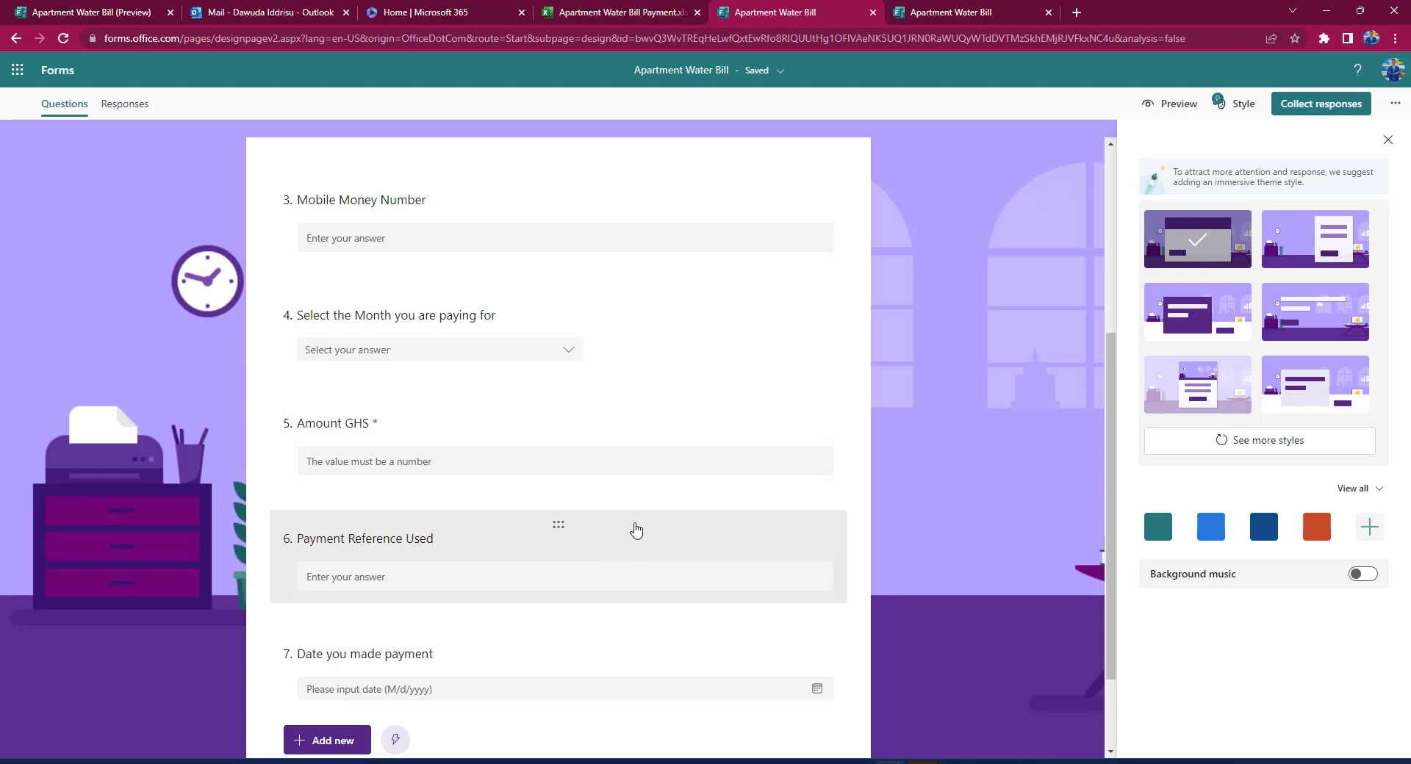
Step: View the Apartment Water Bill Payment workbook, then return to the Microsoft 365 home page
{"action": "left_click", "coordinate": [623, 13]}
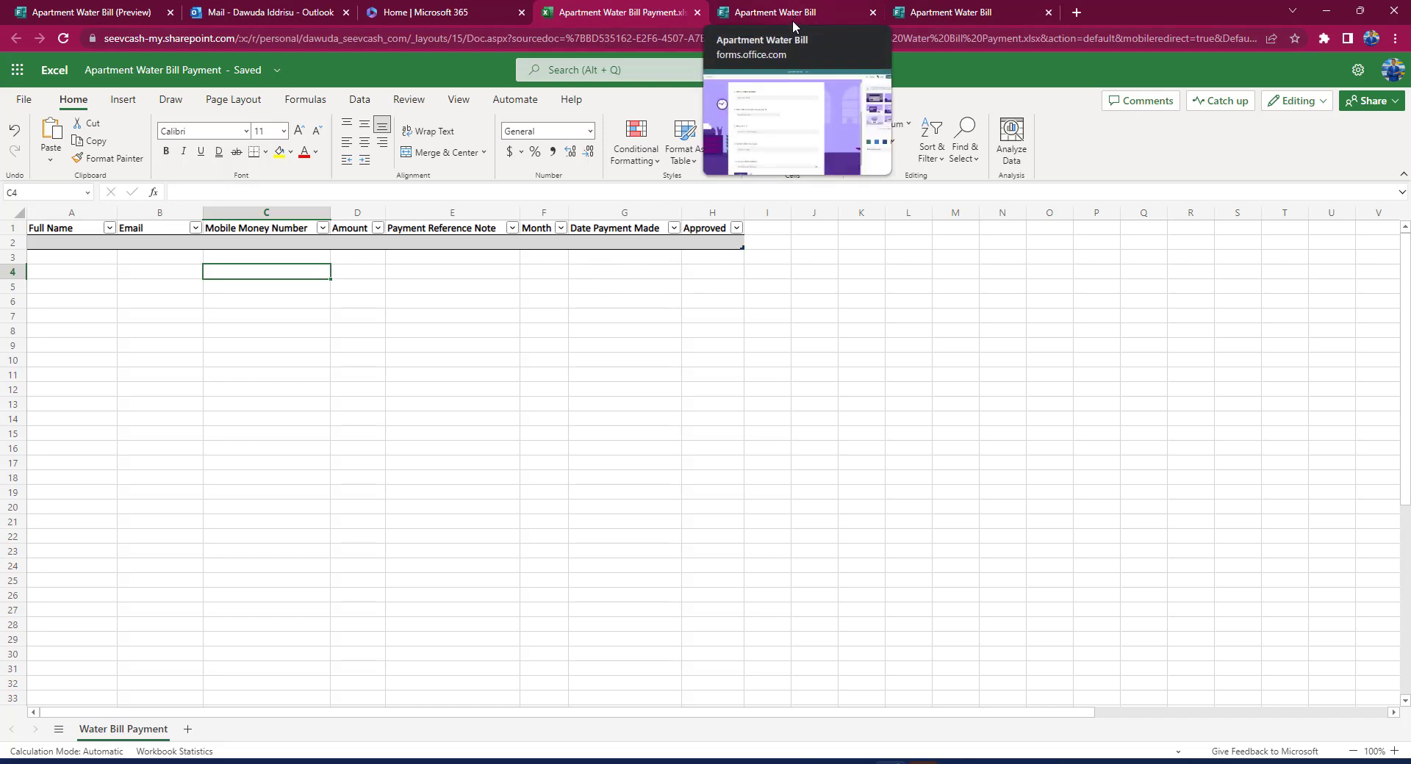
{"action": "left_click", "coordinate": [462, 14]}
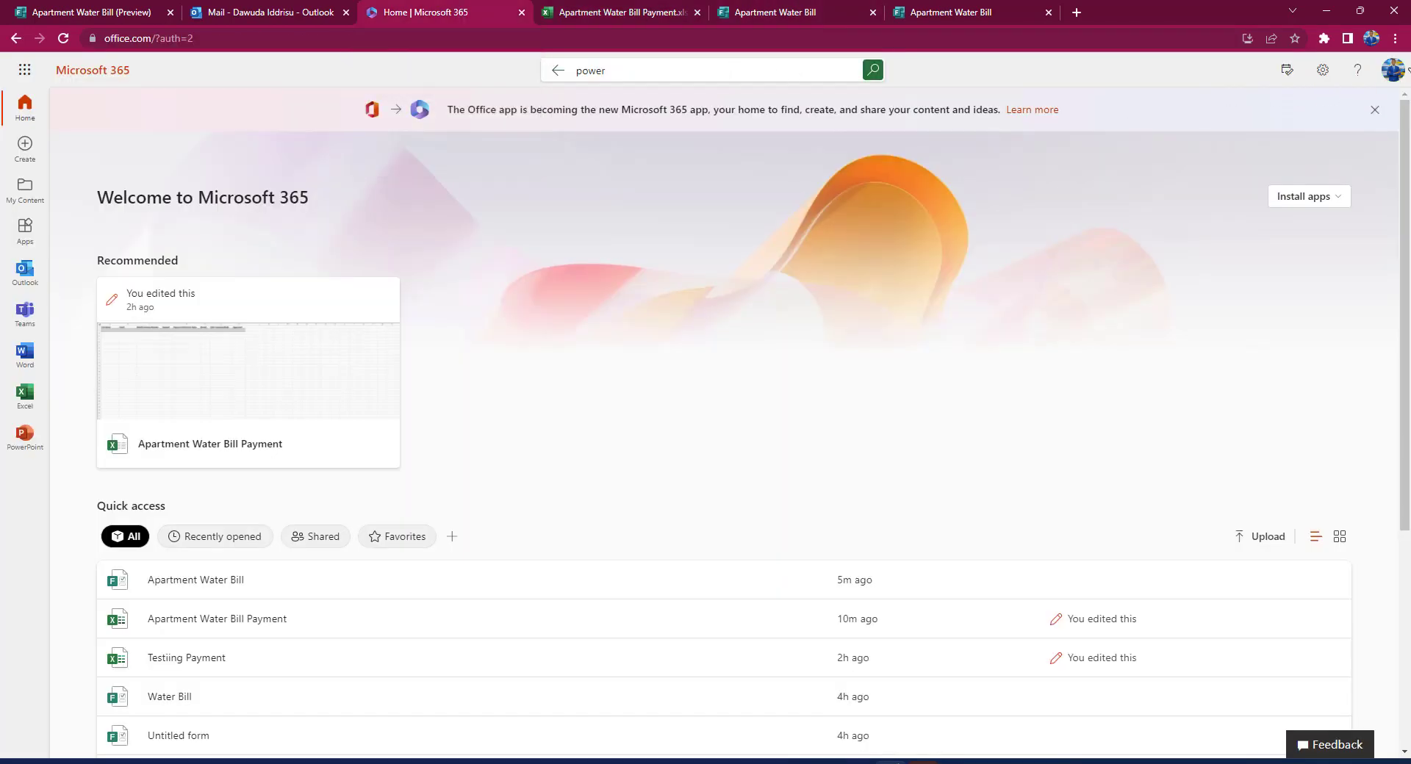
Step: Launch Power Automate from the Microsoft 365 search for 'power' and go to Create
{"action": "left_click", "coordinate": [763, 77]}
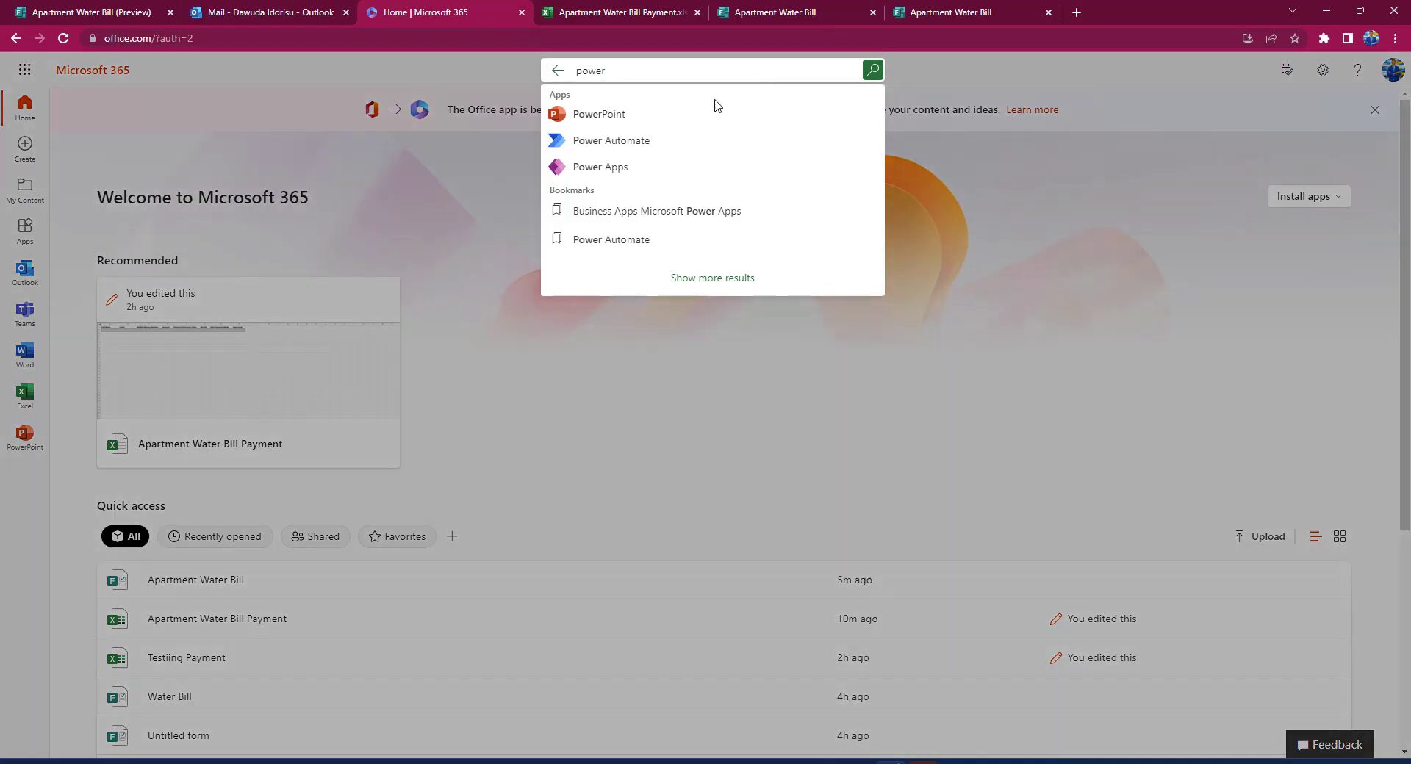
{"action": "left_click", "coordinate": [644, 141]}
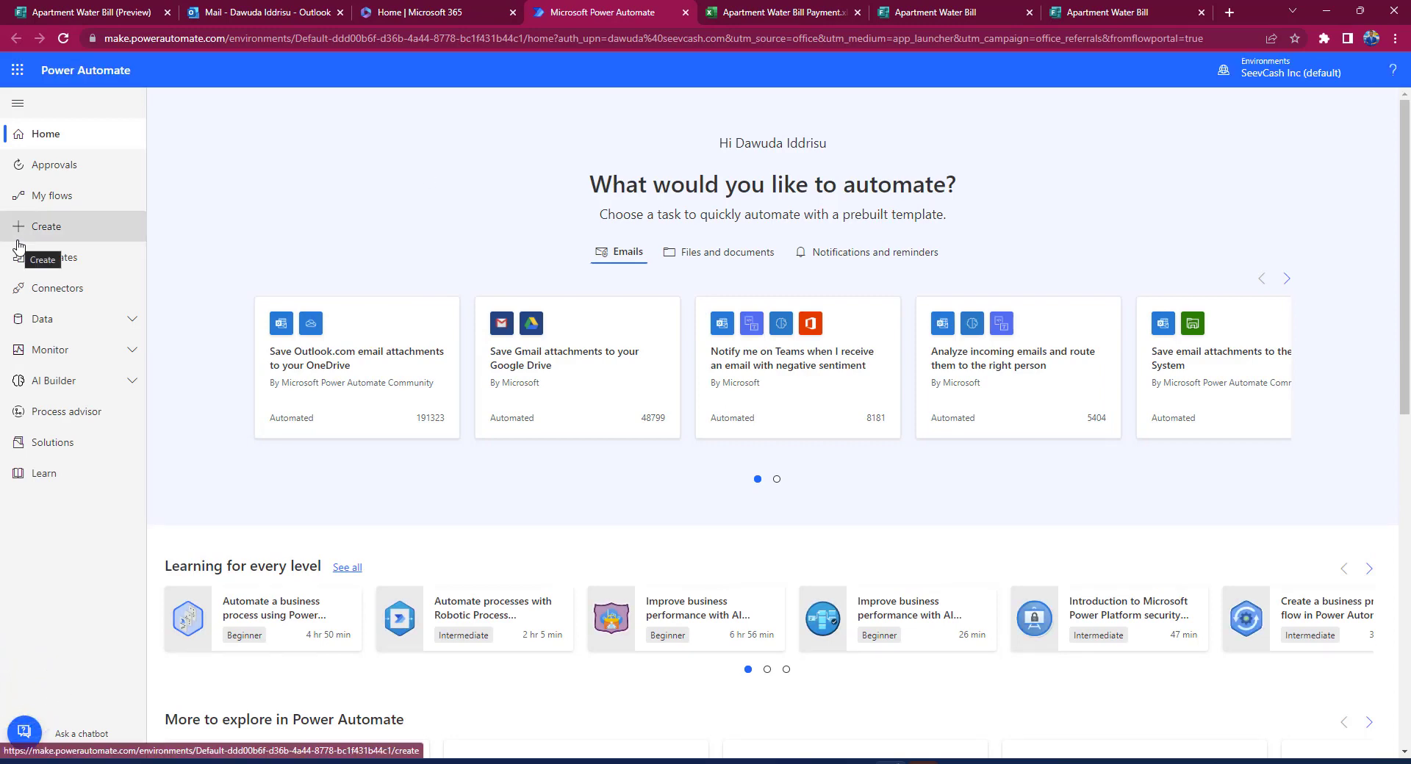
{"action": "left_click", "coordinate": [50, 229]}
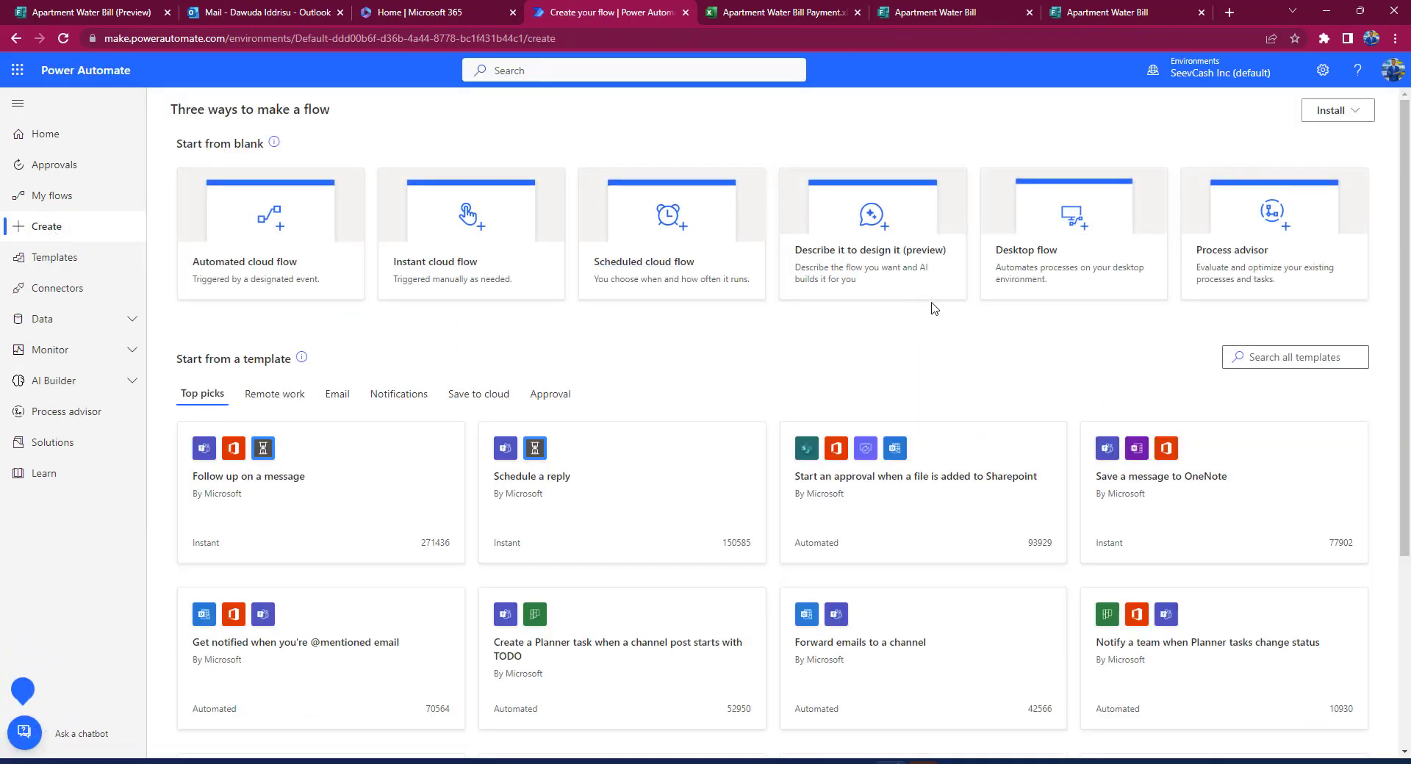
Step: Start a search of all templates, clearing the wrongly pasted text from the search box
{"action": "left_click", "coordinate": [1297, 358]}
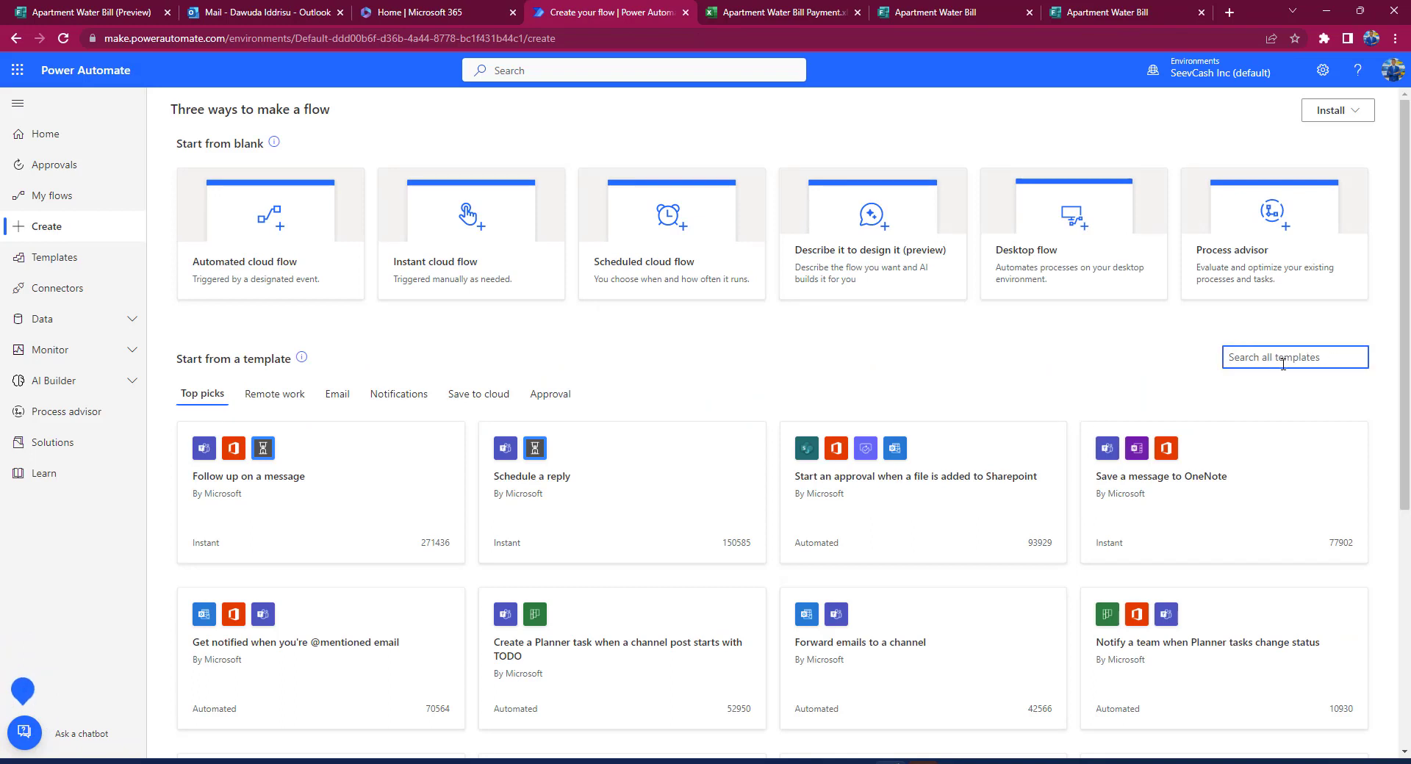
{"action": "key", "text": "ctrl+v"}
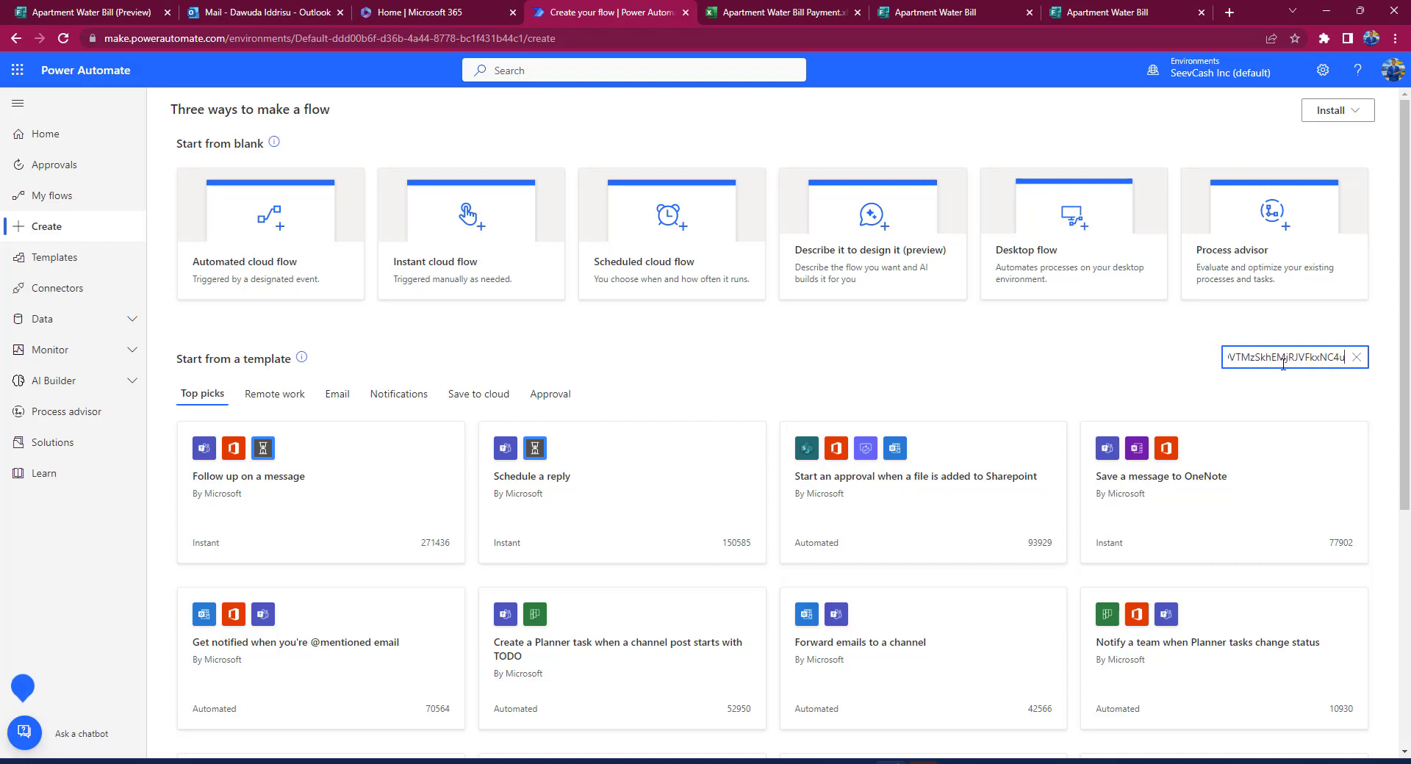
{"action": "key", "text": "ctrl+a"}
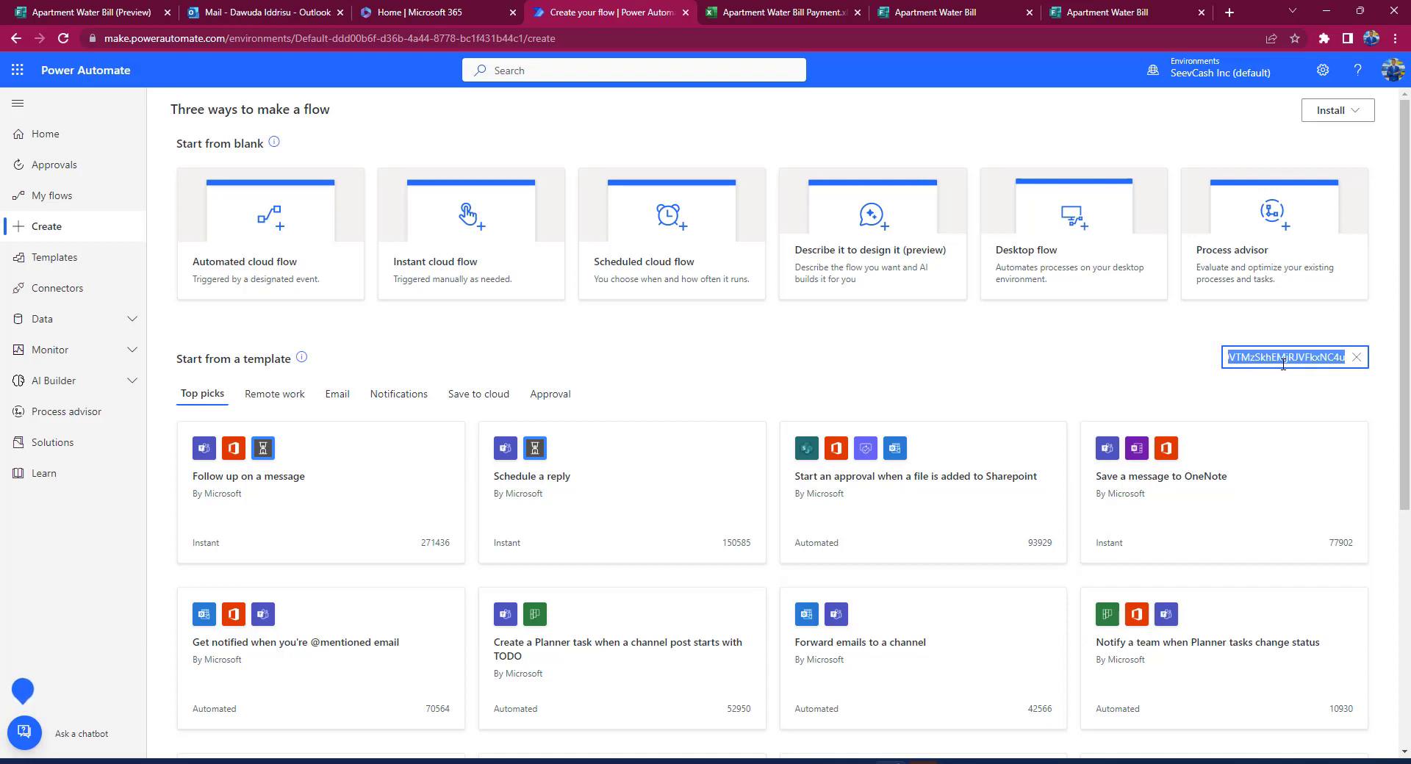
{"action": "key", "text": "BackSpace"}
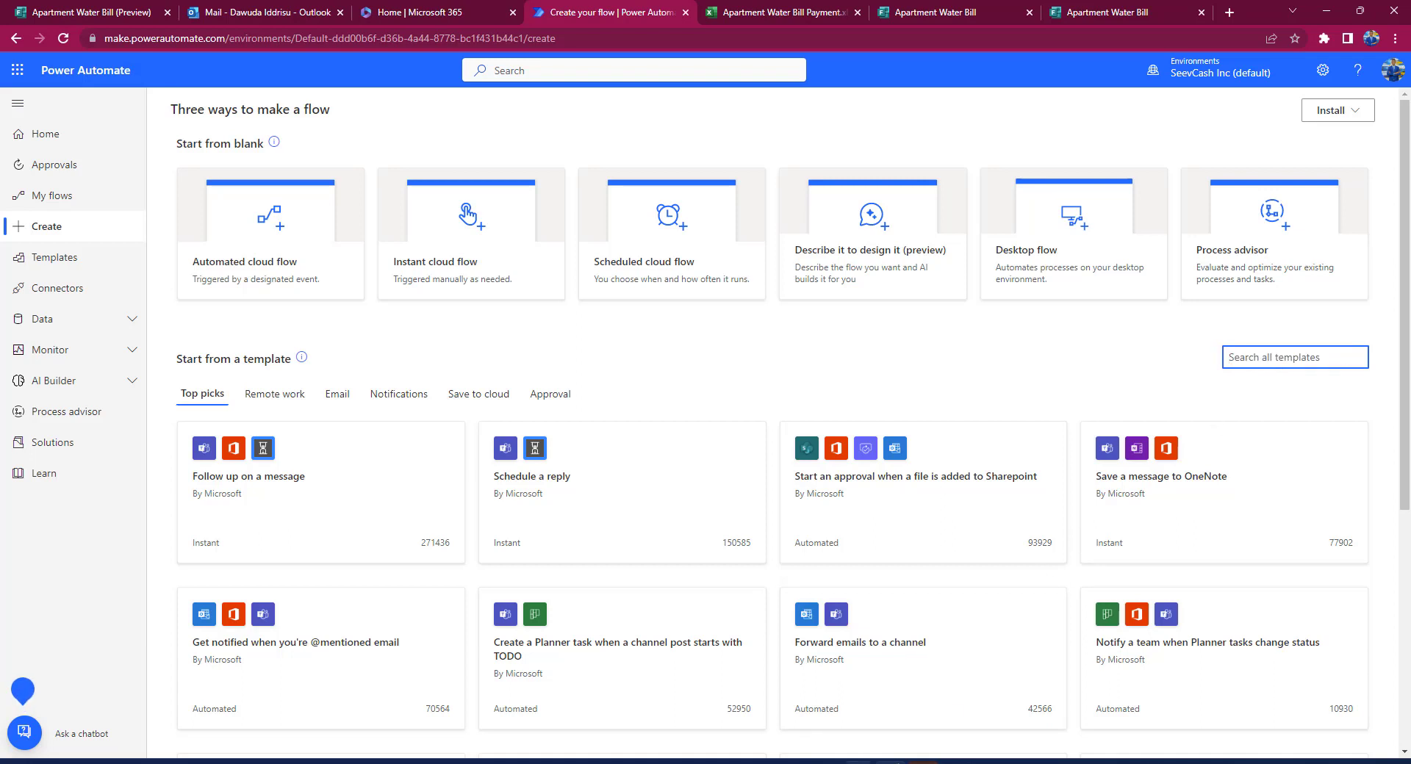
{"action": "key", "text": "alt+Tab"}
Step: Copy the slide 6 title 'Approve a Microsoft Forms response to add a row to an Excel spreadsheet'
{"action": "left_click", "coordinate": [894, 259]}
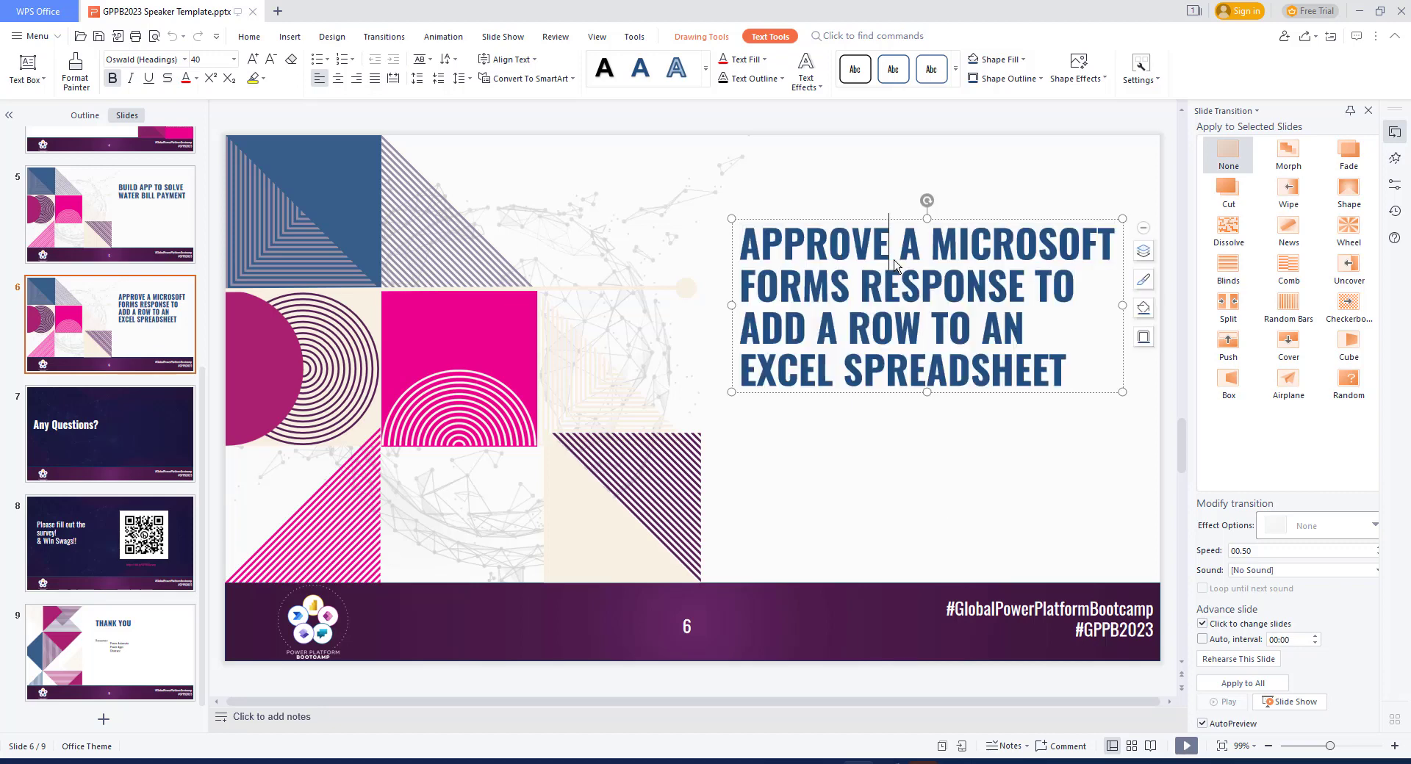
{"action": "left_click_drag", "start_coordinate": [744, 239], "coordinate": [1075, 398]}
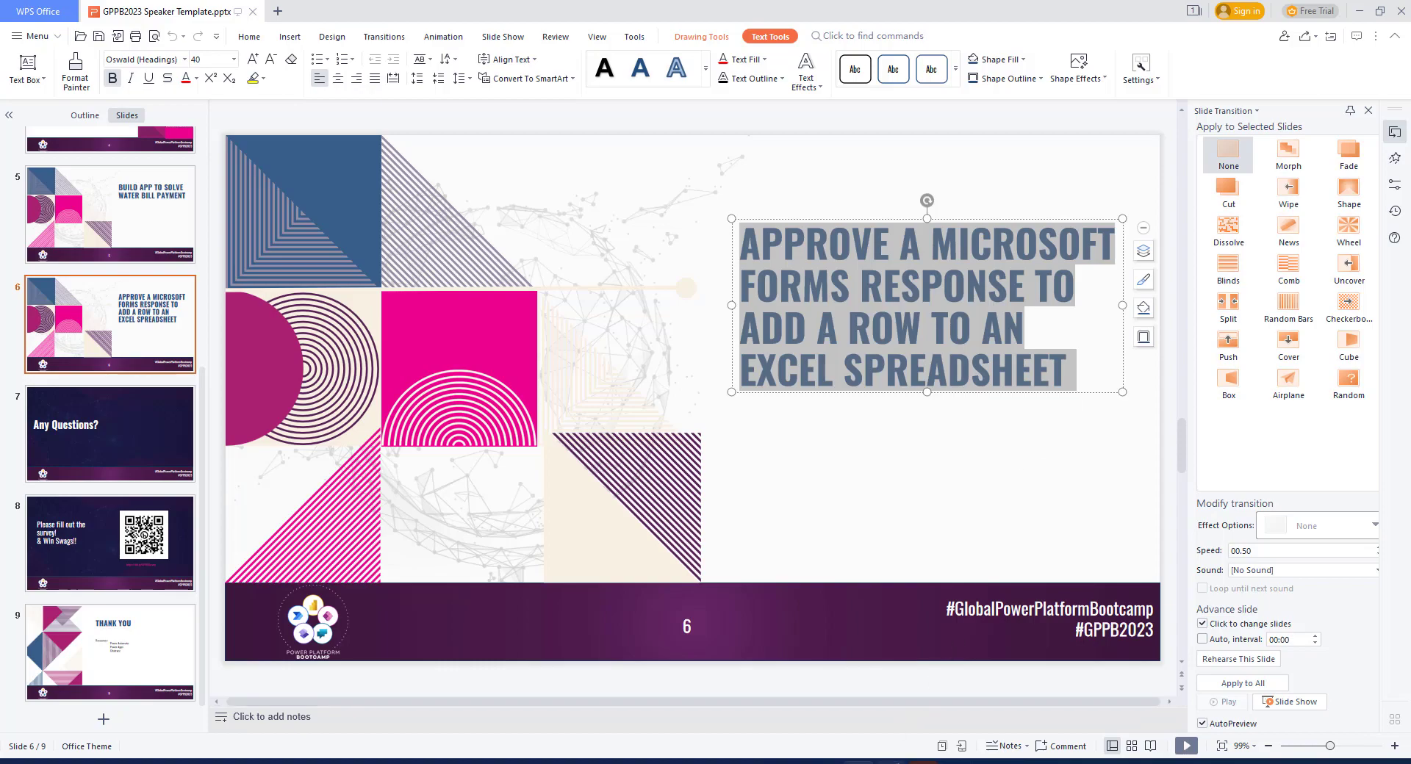
{"action": "left_click", "coordinate": [889, 762]}
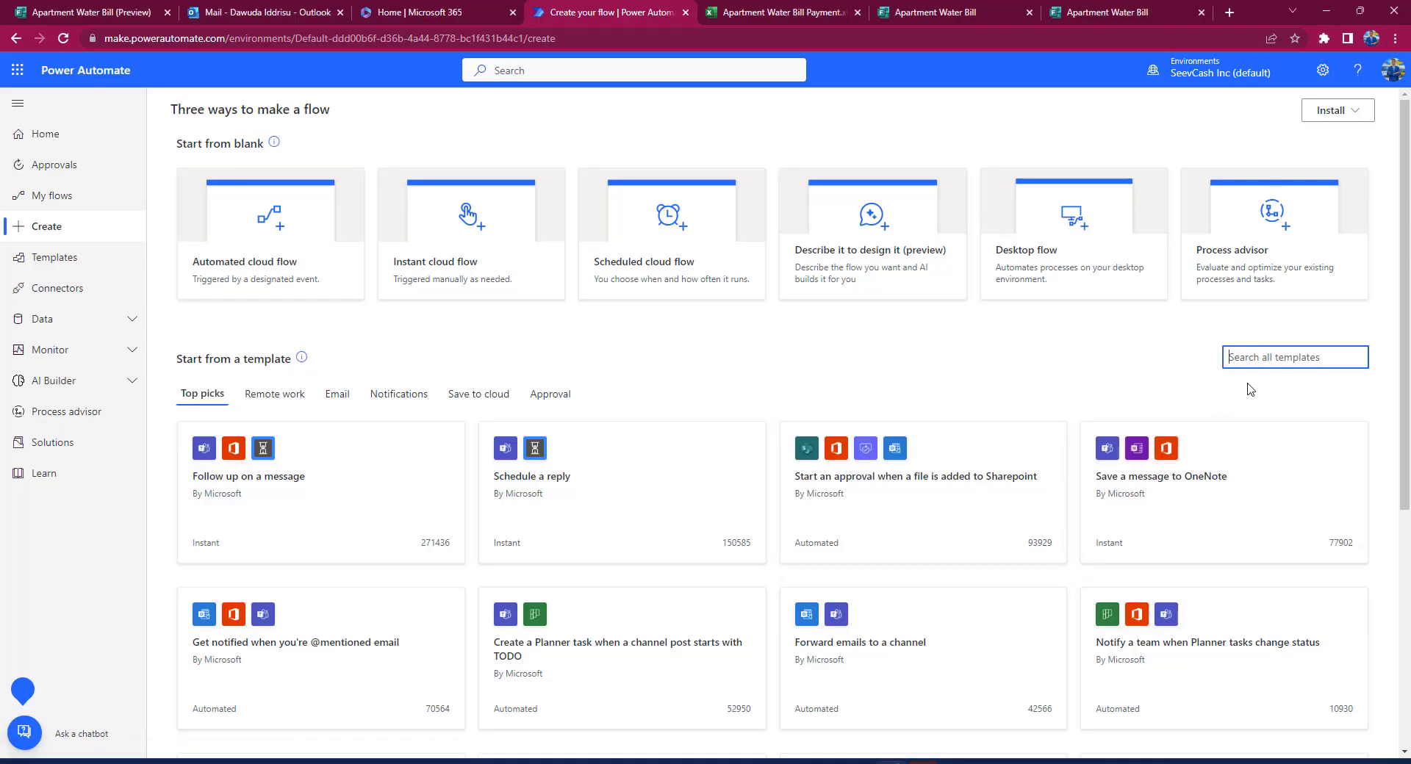
Step: Search templates for 'Approve a Microsoft Forms response to add a row to an Excel spreadsheet' and open it
{"action": "key", "text": "ctrl+v"}
{"action": "key", "text": "Return"}
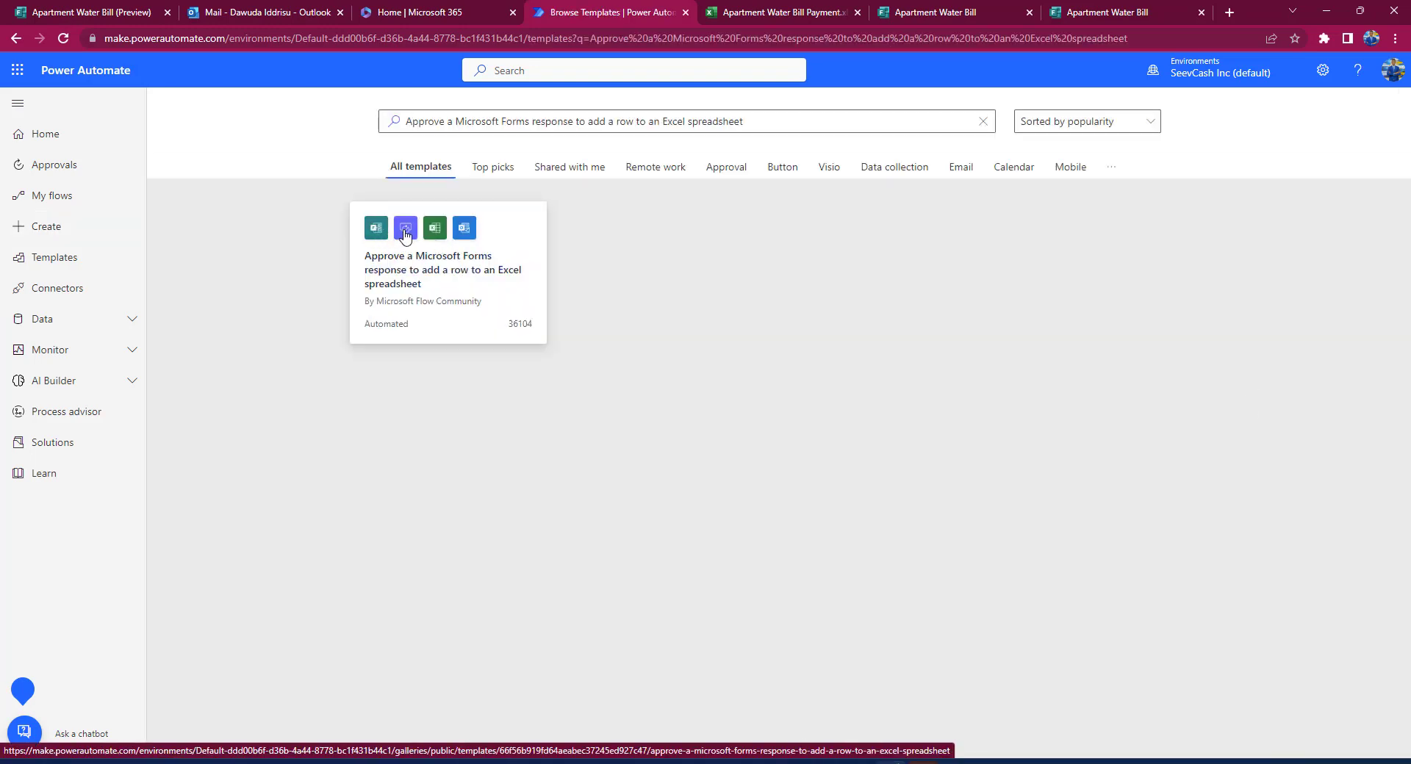
{"action": "left_click", "coordinate": [471, 244]}
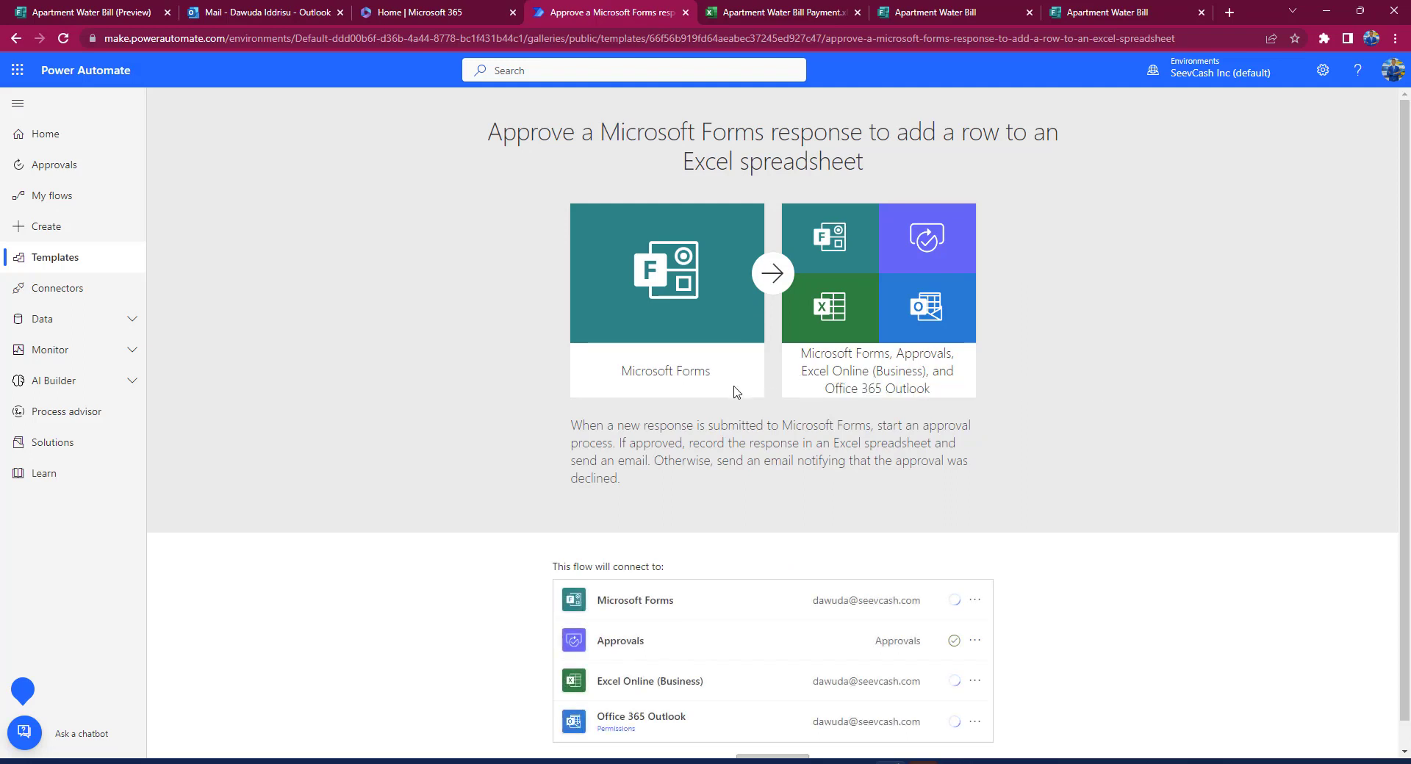
{"action": "scroll", "coordinate": [703, 509], "scroll_direction": "down", "scroll_amount": 1}
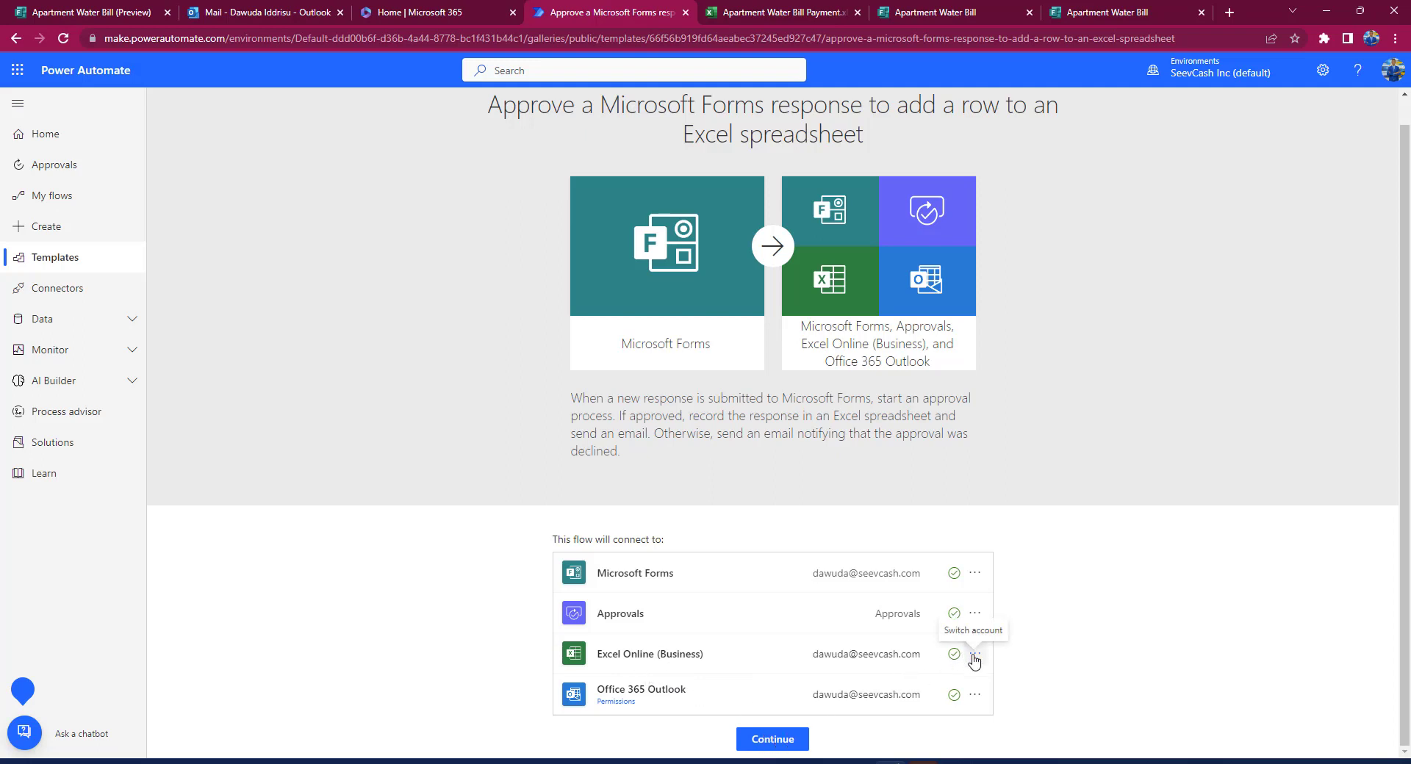
Step: Choose Apartment Water Bill as both the trigger form and the form identifier
{"action": "left_click", "coordinate": [777, 745]}
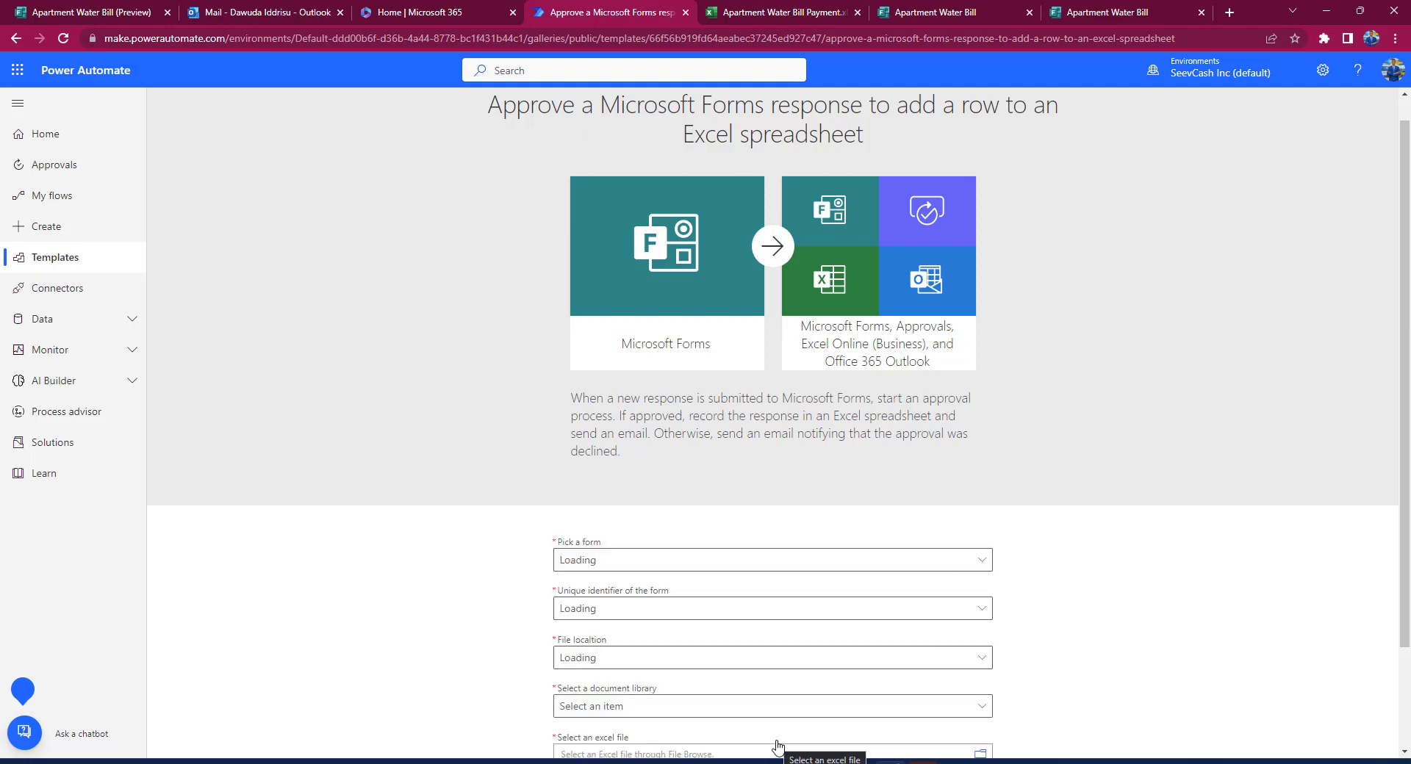
{"action": "scroll", "coordinate": [886, 499], "scroll_direction": "down", "scroll_amount": 2}
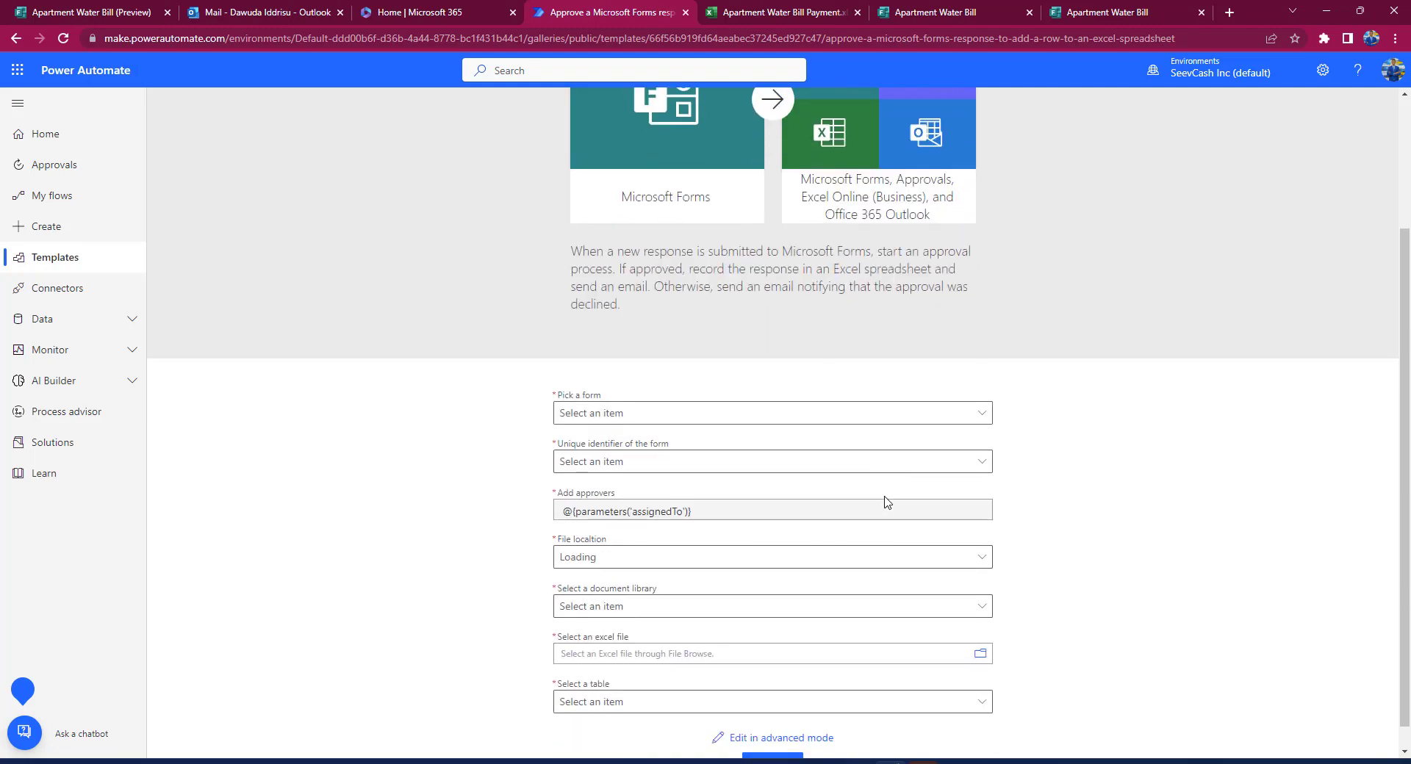
{"action": "left_click", "coordinate": [981, 409]}
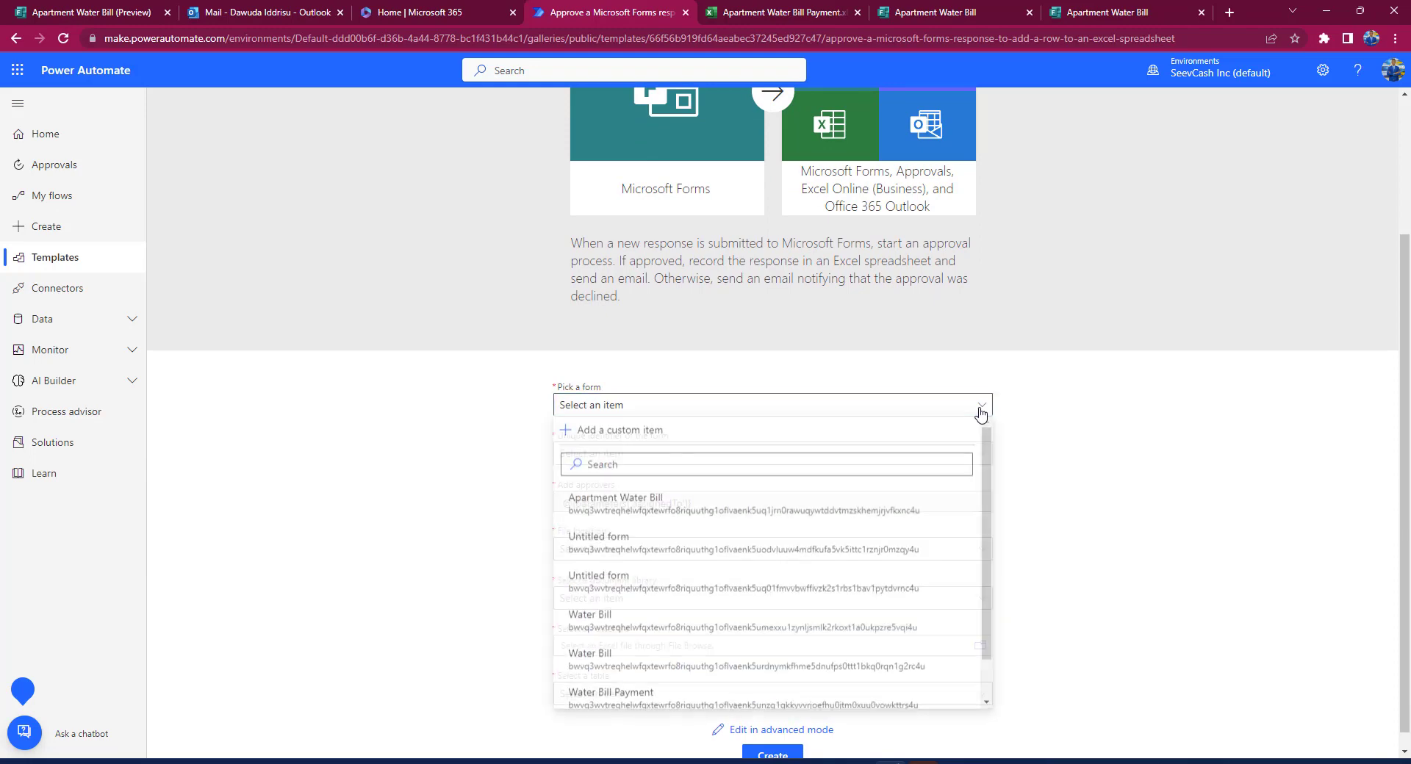
{"action": "left_click", "coordinate": [659, 502]}
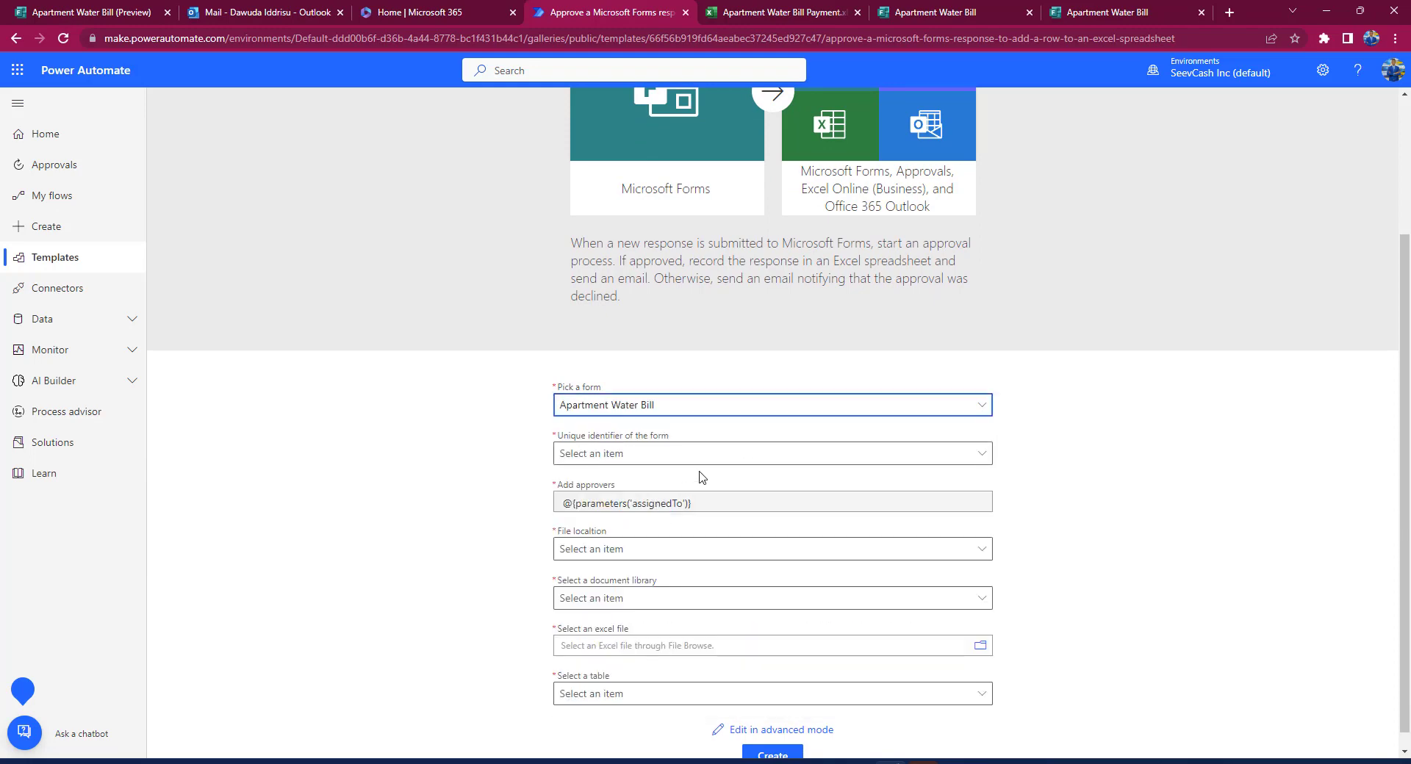
{"action": "left_click", "coordinate": [983, 456]}
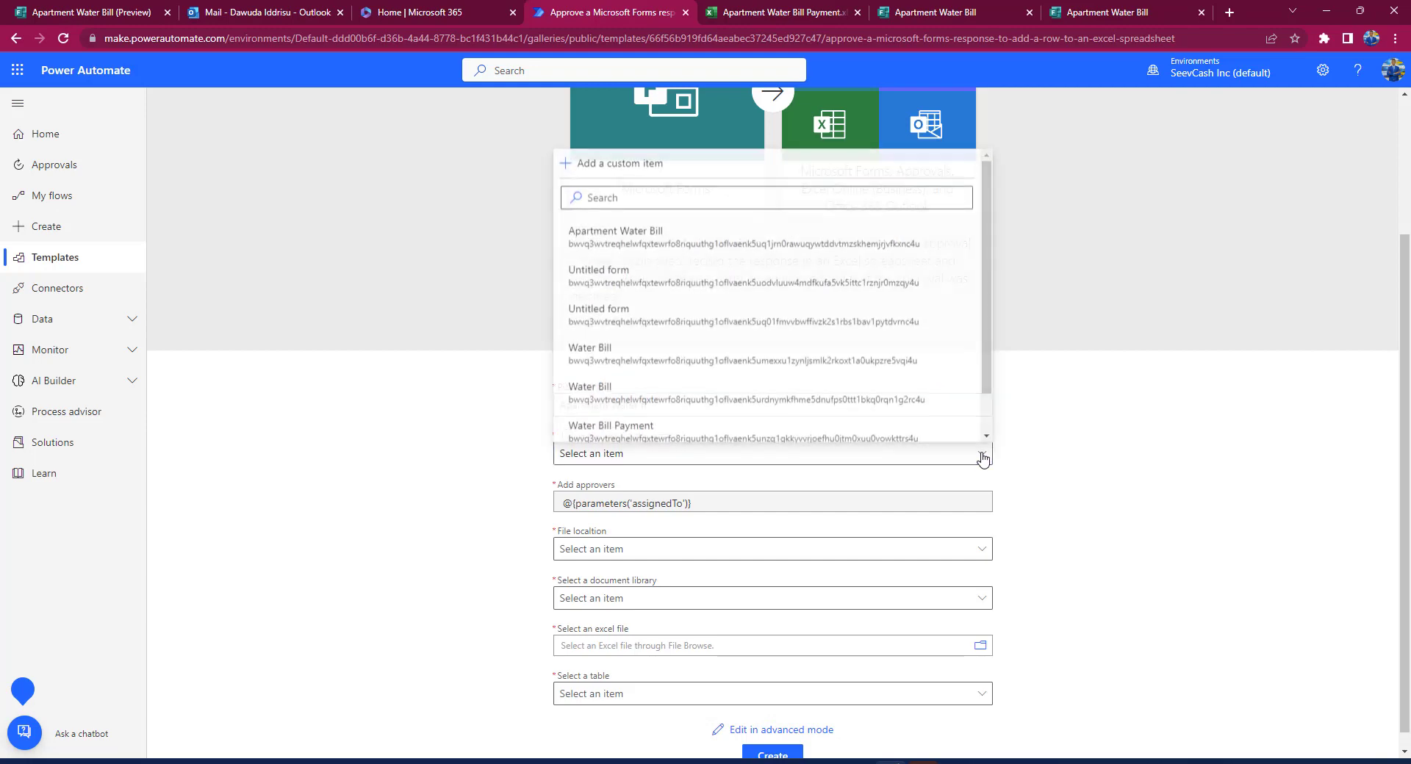
{"action": "left_click", "coordinate": [776, 245]}
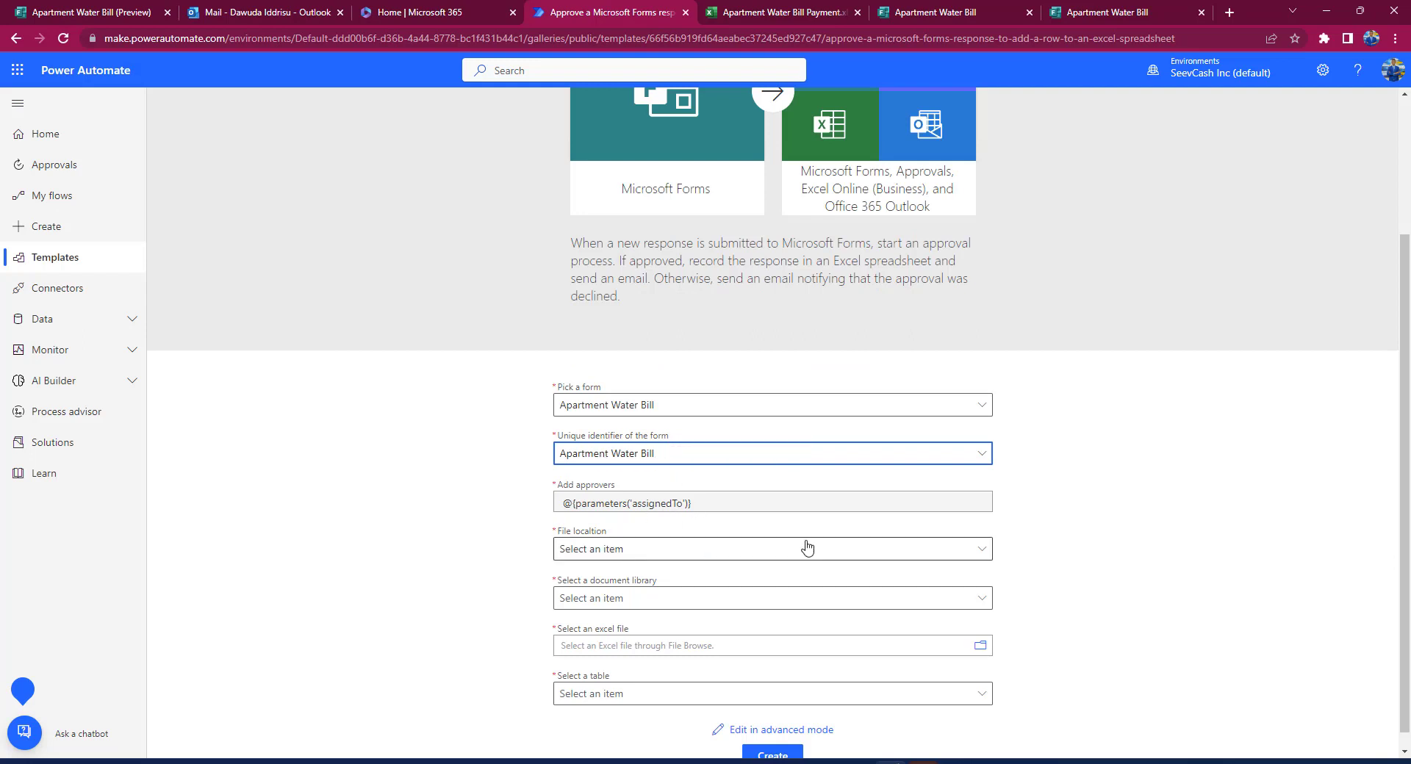
Step: Target OneDrive's Apartment Water Bill Payment.xlsx, table Apartment_Water_Bill_Payment, and create the flow
{"action": "left_click", "coordinate": [968, 548]}
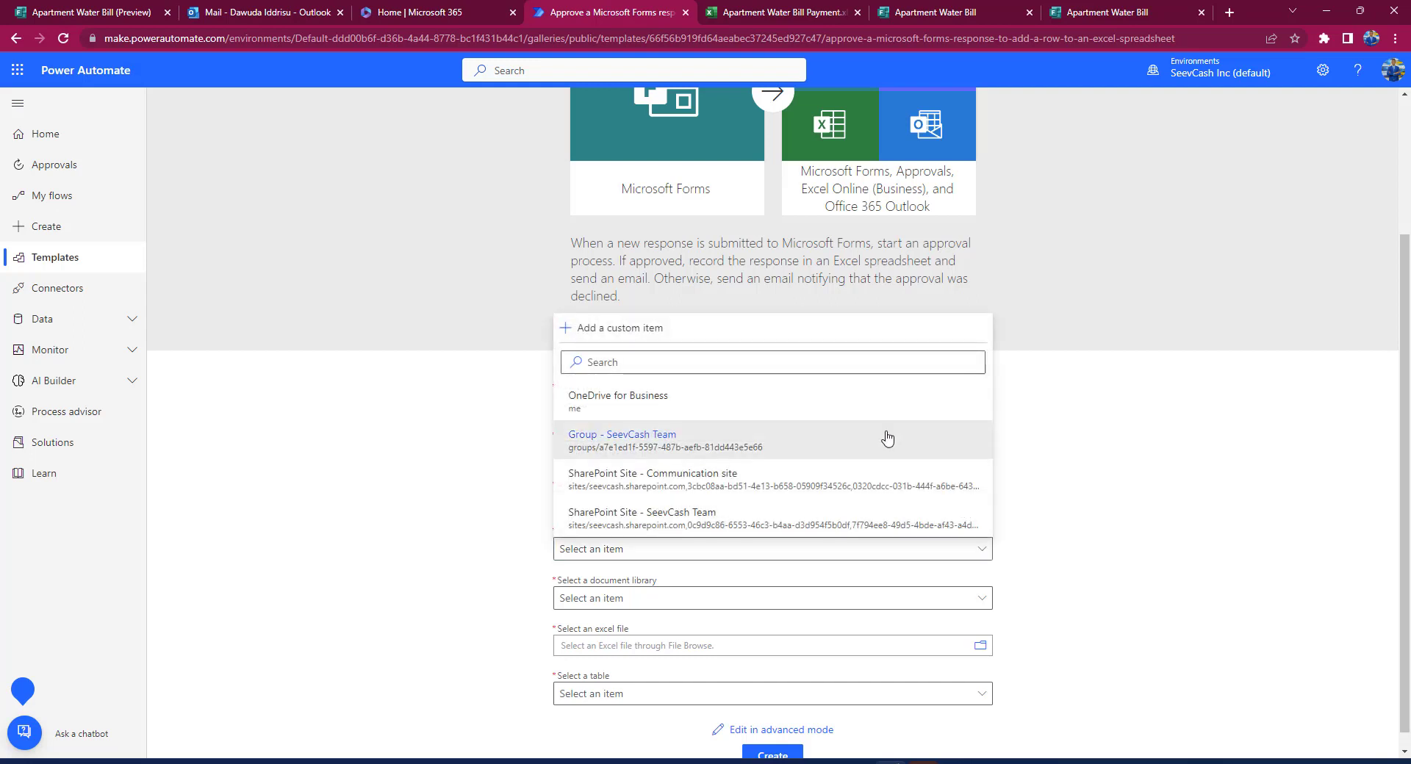
{"action": "left_click", "coordinate": [743, 398]}
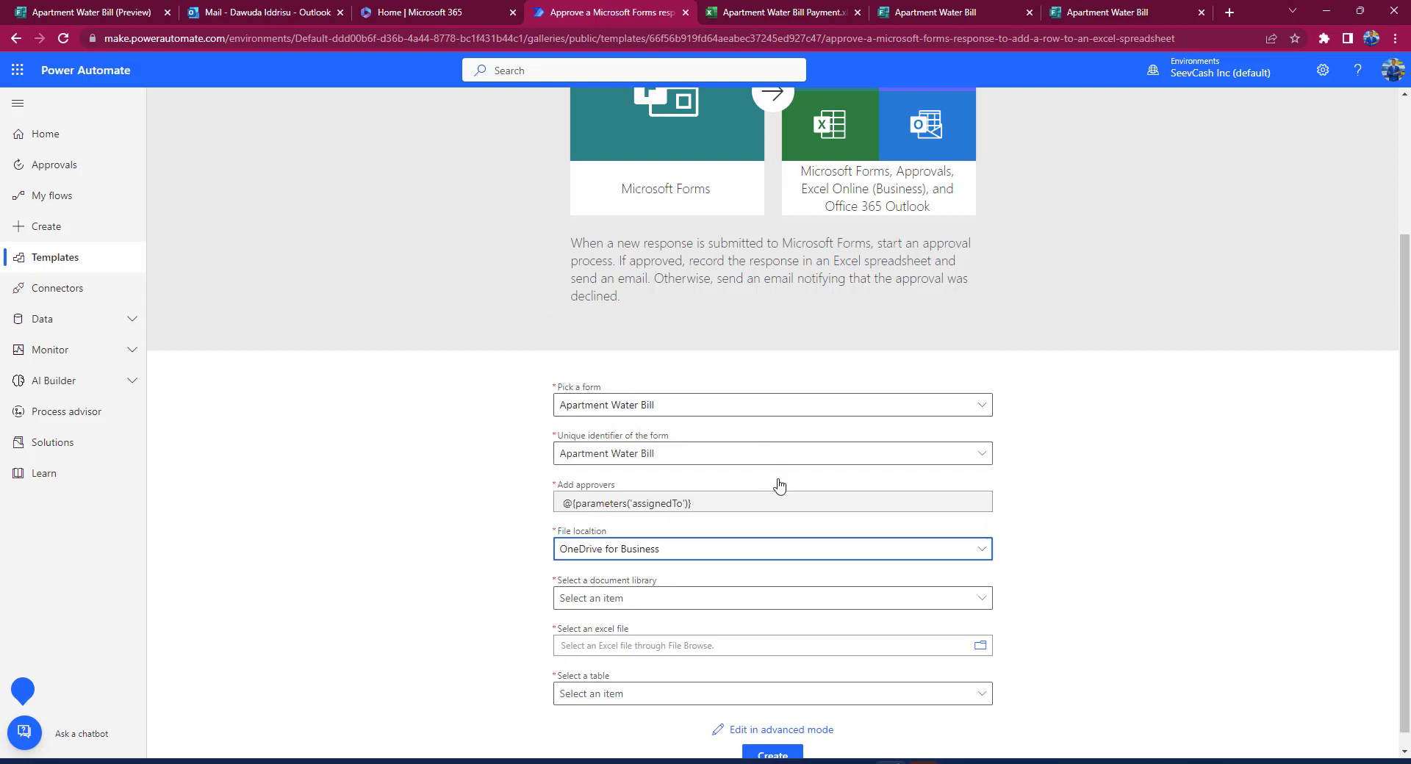
{"action": "left_click", "coordinate": [981, 598]}
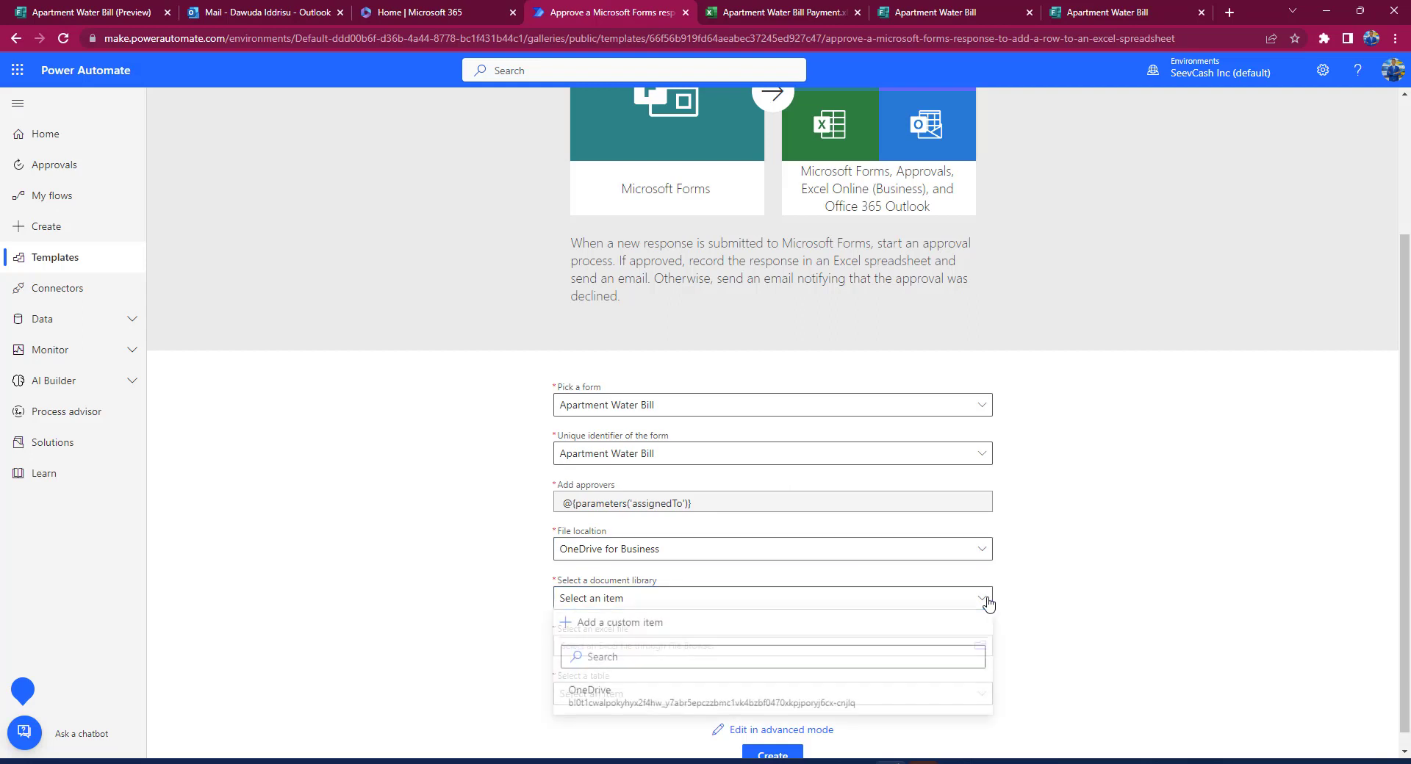
{"action": "left_click", "coordinate": [668, 699]}
{"action": "scroll", "coordinate": [833, 638], "scroll_direction": "down", "scroll_amount": 1}
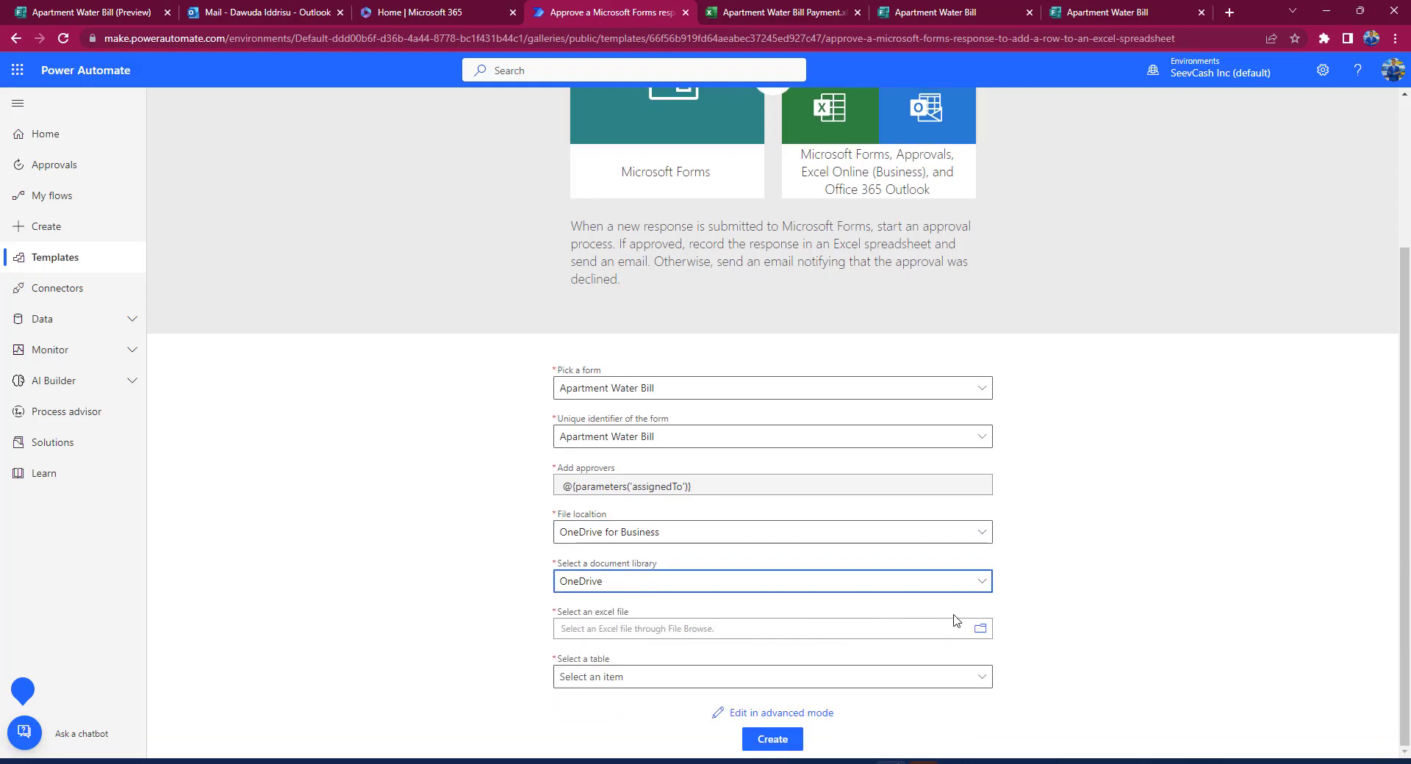
{"action": "left_click", "coordinate": [990, 637]}
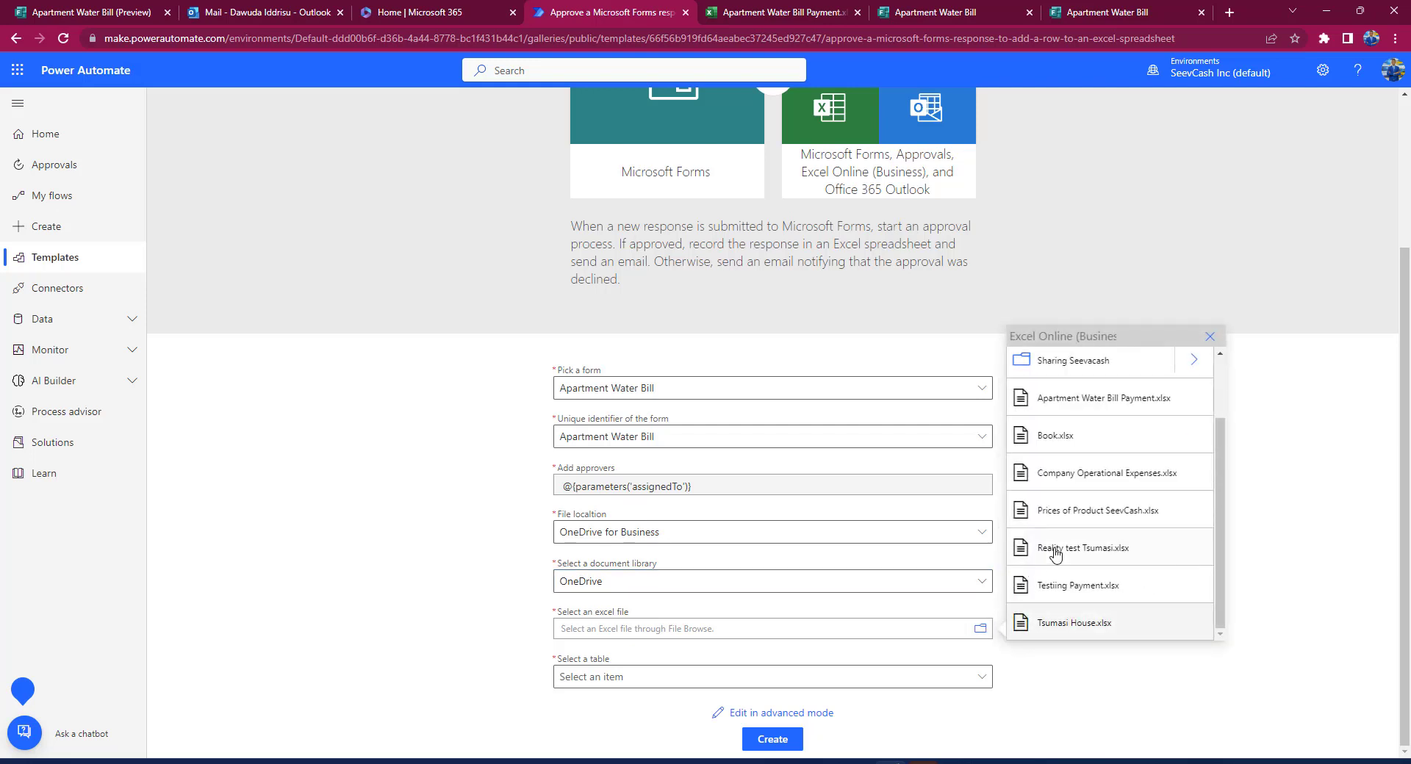
{"action": "left_click", "coordinate": [1091, 409]}
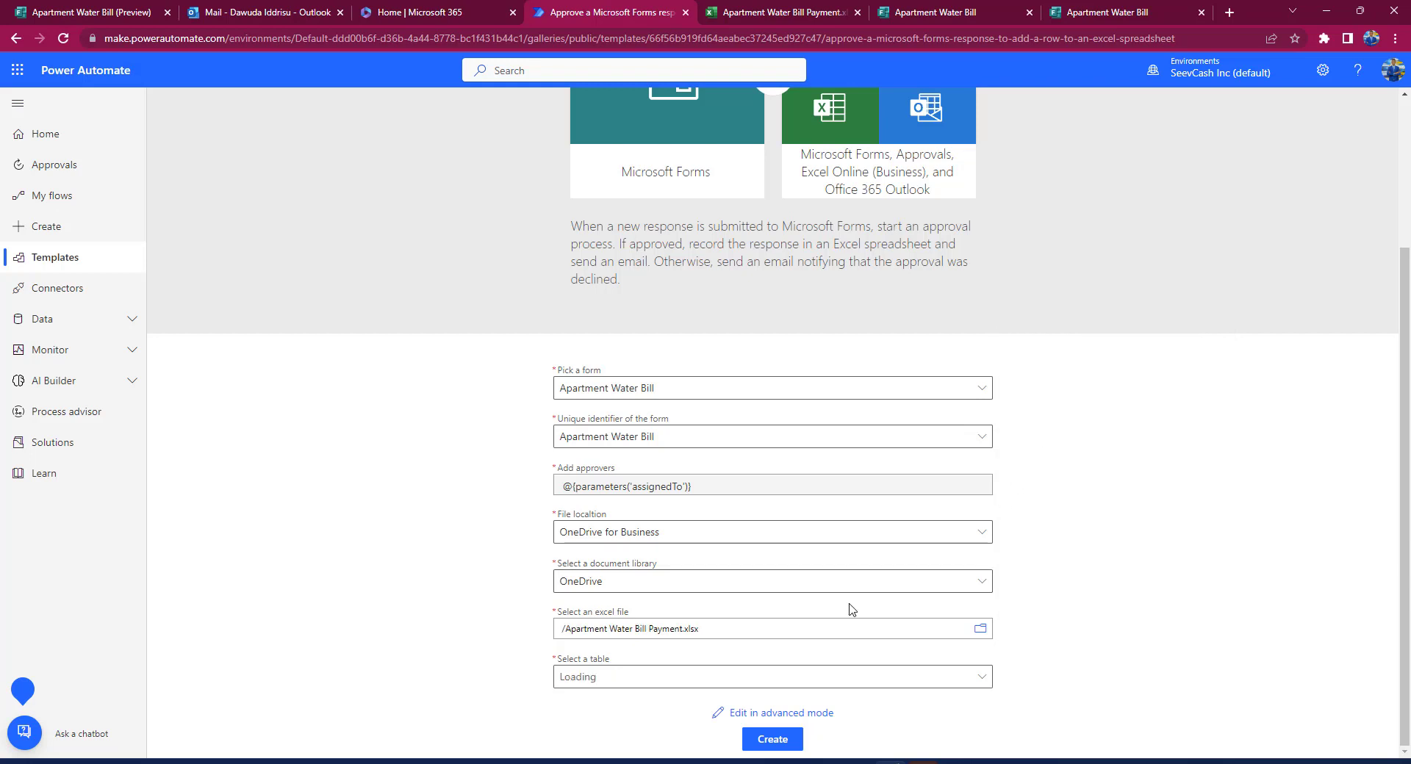
{"action": "left_click", "coordinate": [985, 678]}
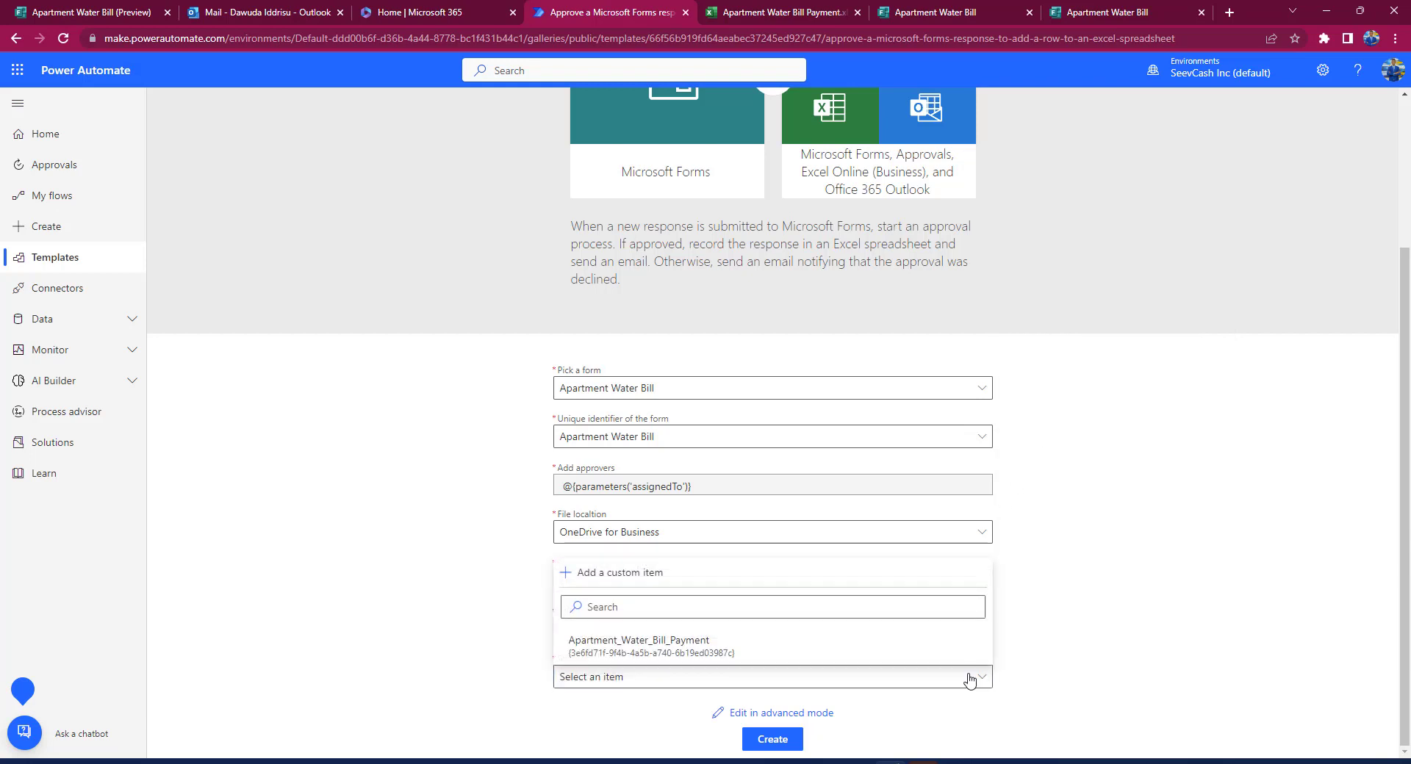
{"action": "left_click", "coordinate": [736, 645]}
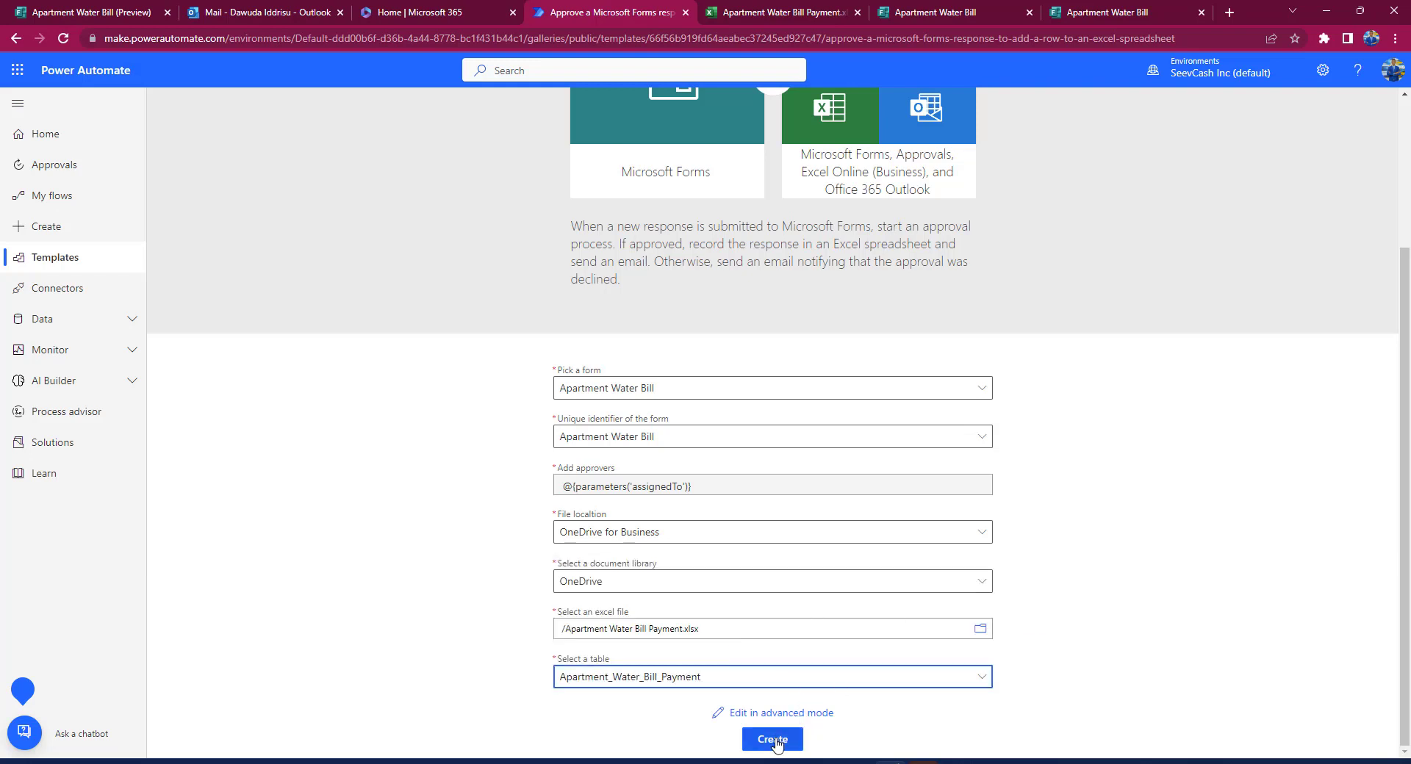
{"action": "left_click", "coordinate": [772, 739]}
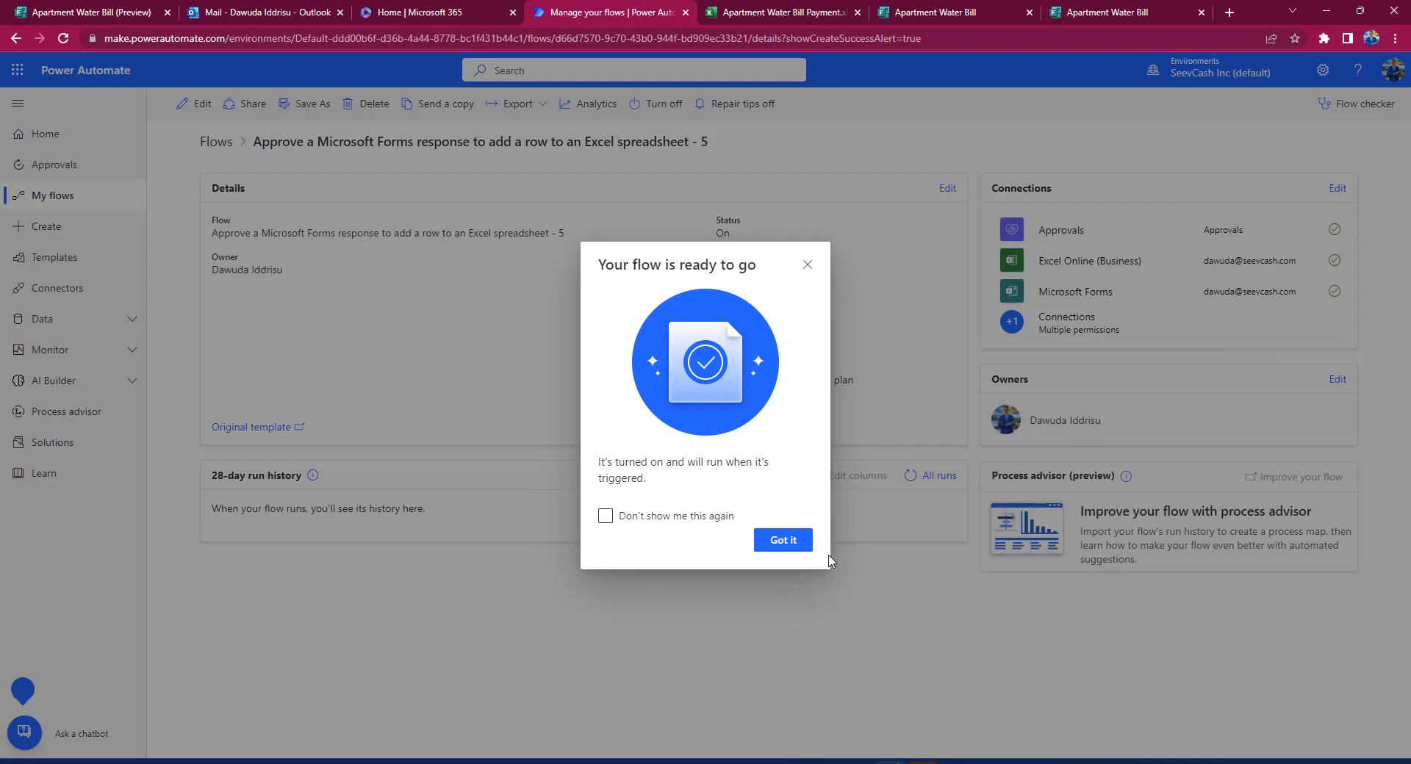
Step: Dismiss the 'Your flow is ready to go' notice and open the flow in the editor
{"action": "left_click", "coordinate": [789, 545]}
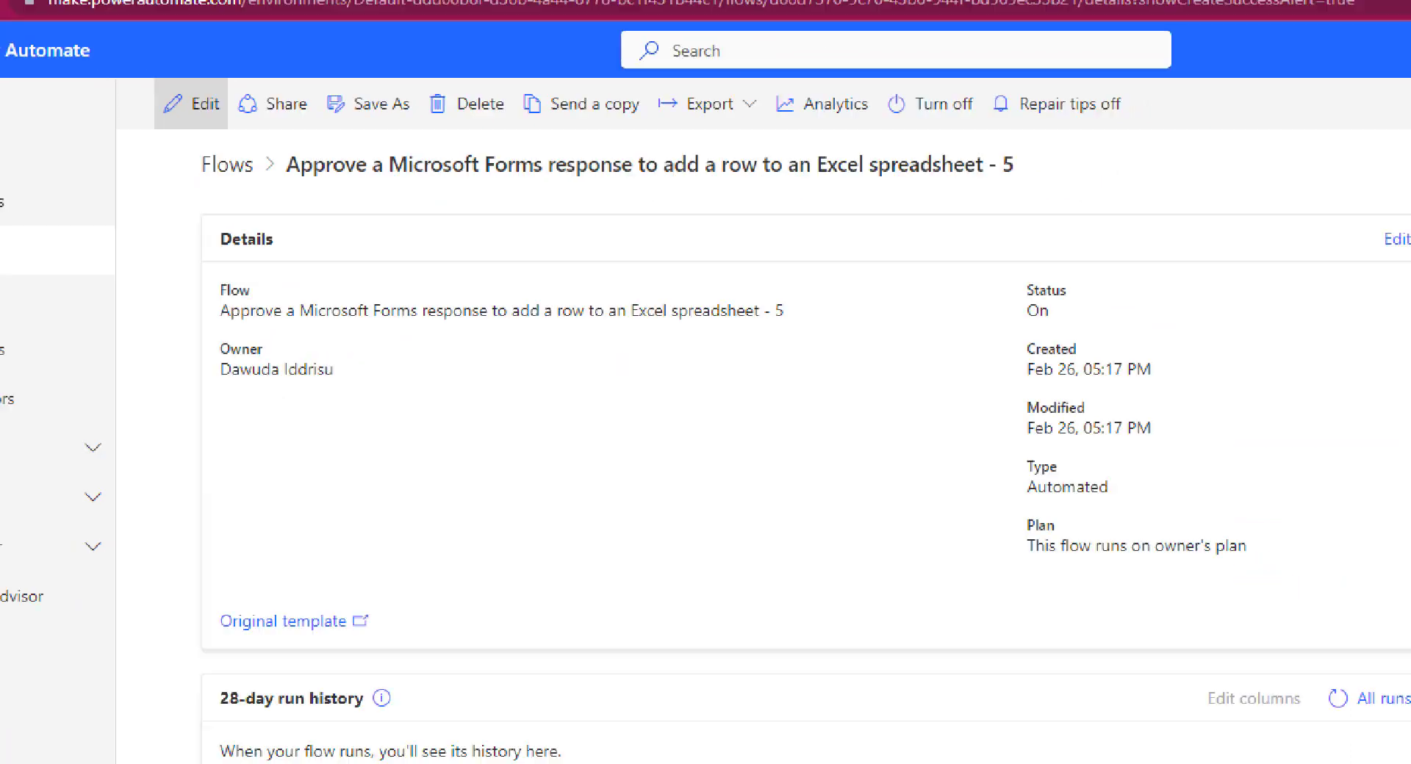
{"action": "left_click", "coordinate": [202, 108]}
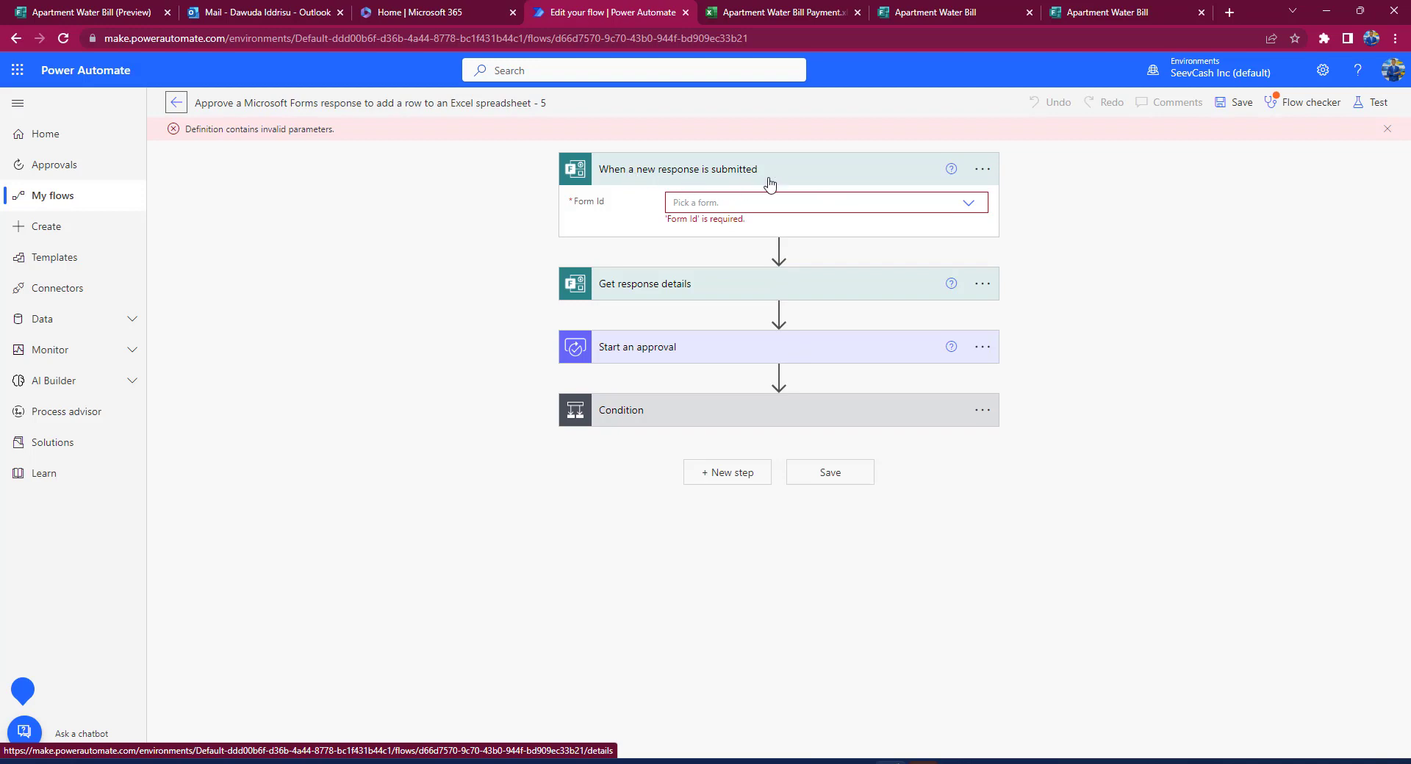
Step: Set Apartment Water Bill as the form in the trigger and Get response details steps
{"action": "left_click", "coordinate": [968, 205]}
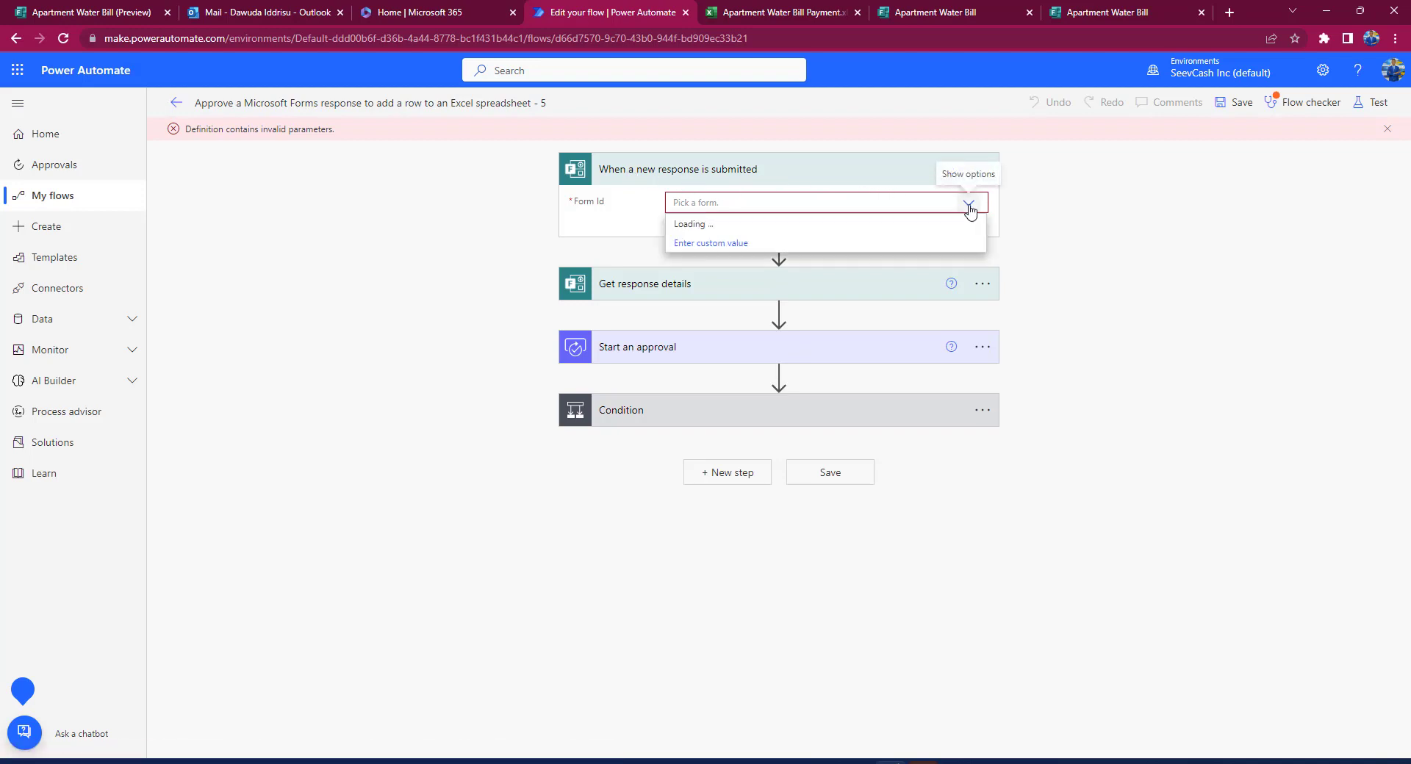
{"action": "left_click", "coordinate": [754, 226]}
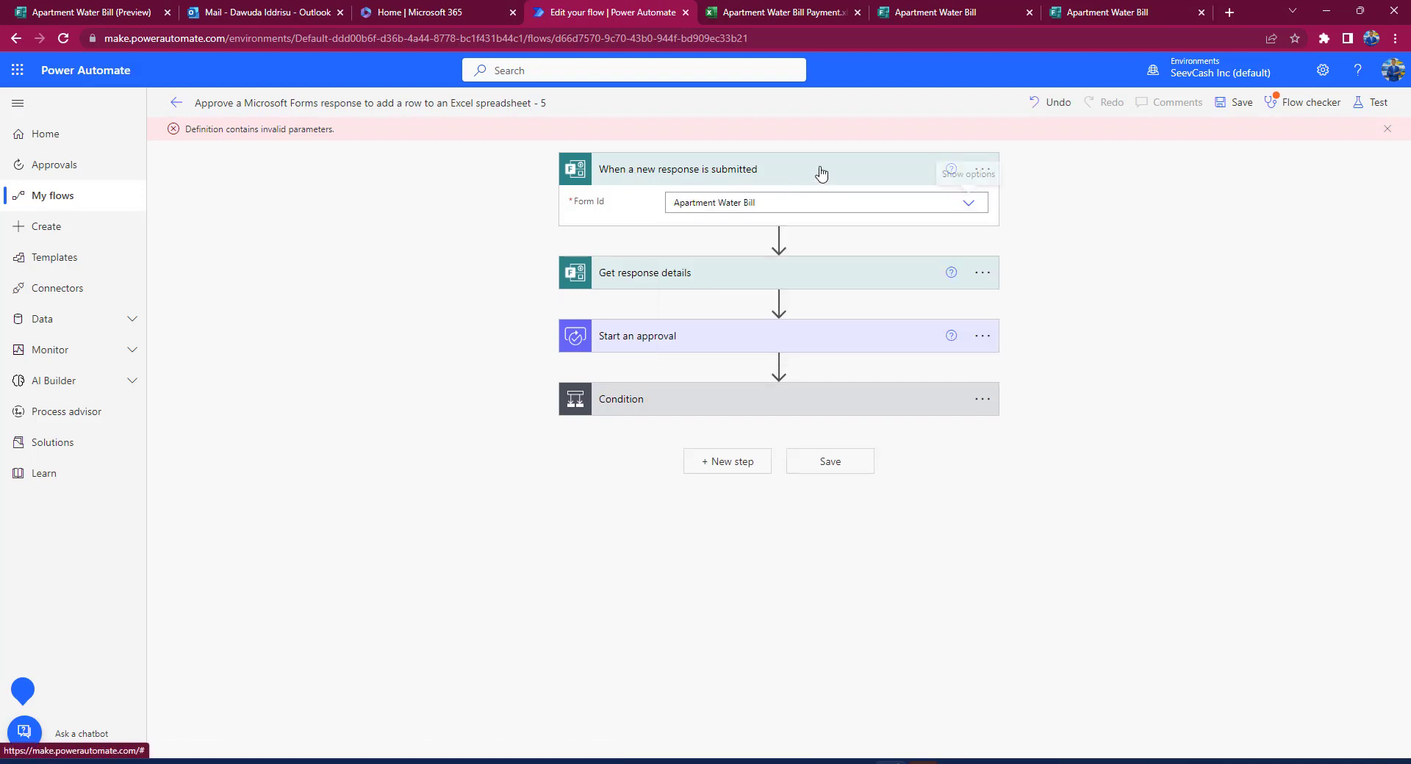
{"action": "left_click", "coordinate": [915, 14]}
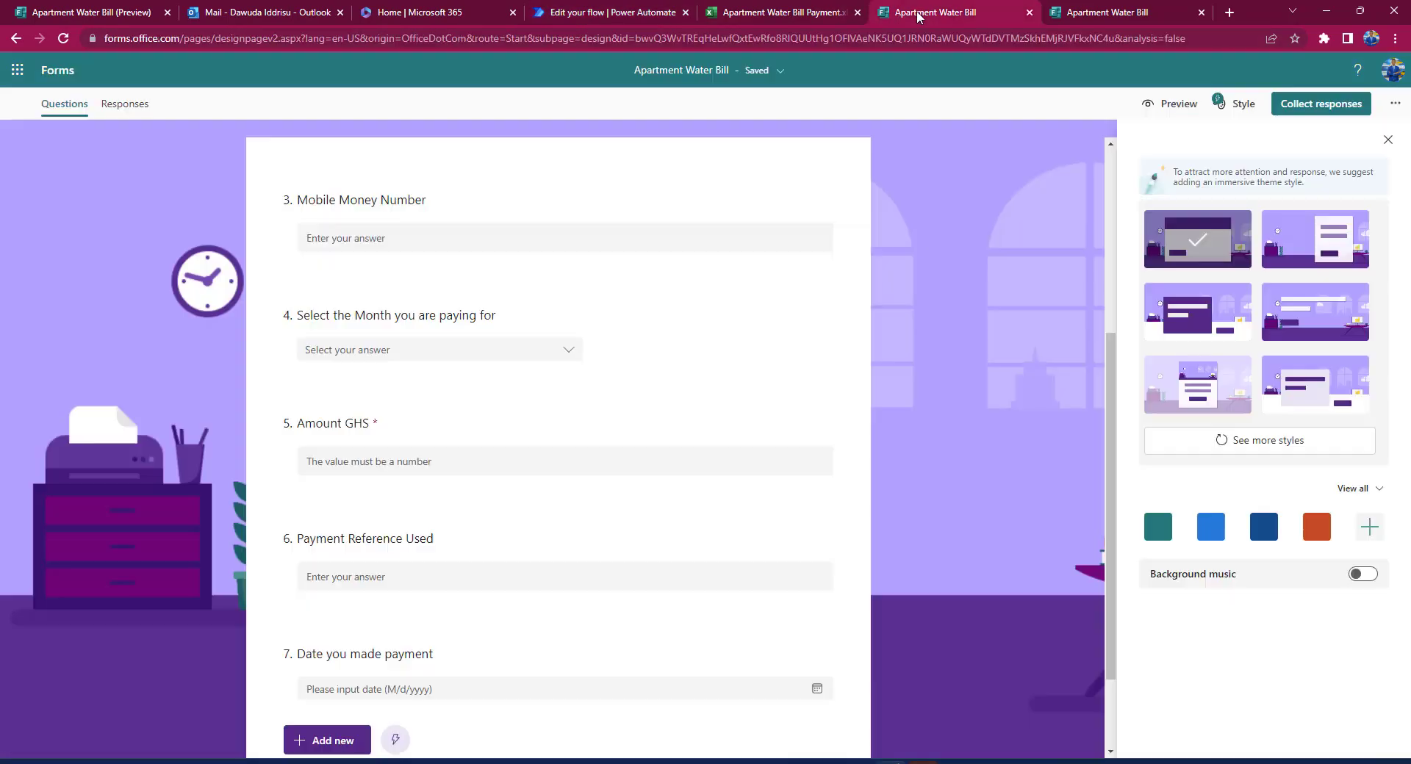
{"action": "left_click", "coordinate": [622, 12]}
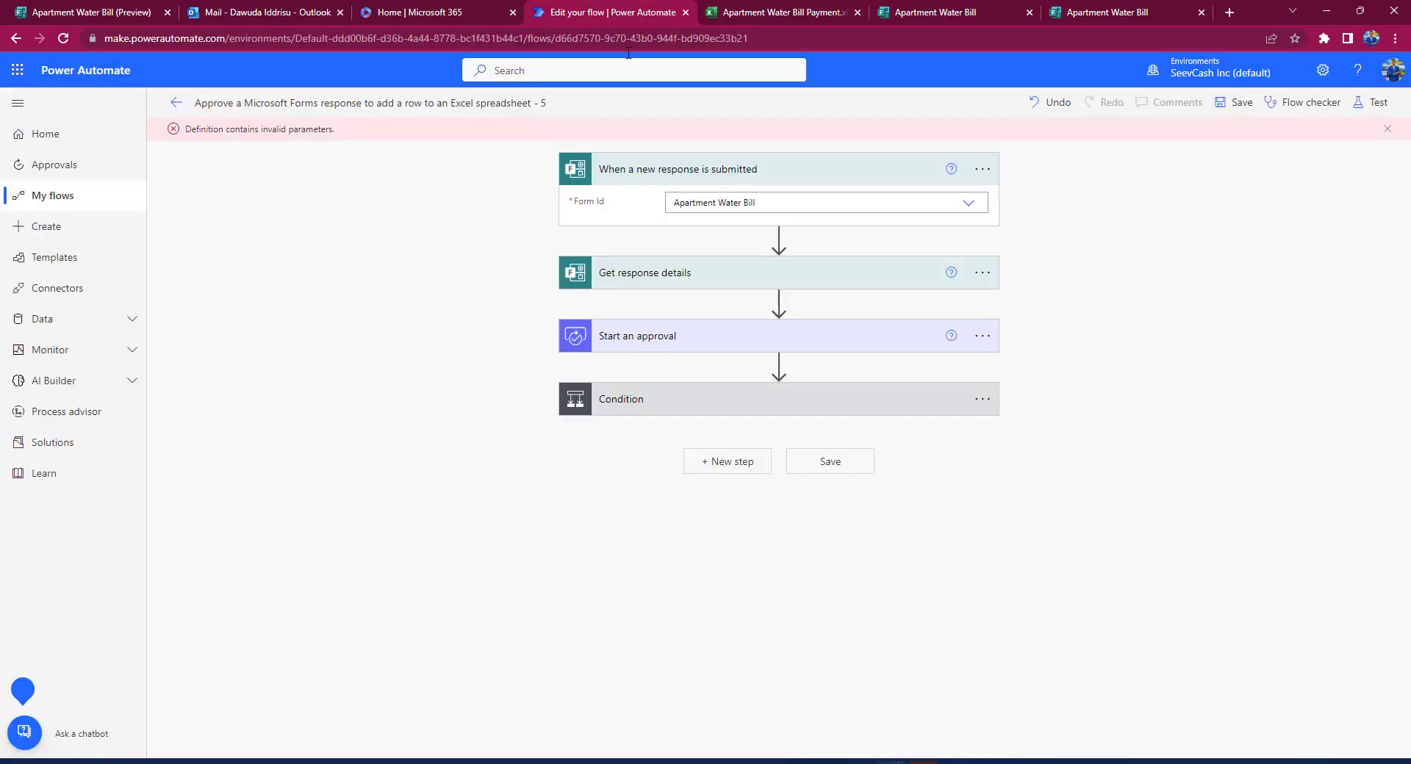
{"action": "left_click", "coordinate": [833, 281]}
{"action": "left_click", "coordinate": [873, 302]}
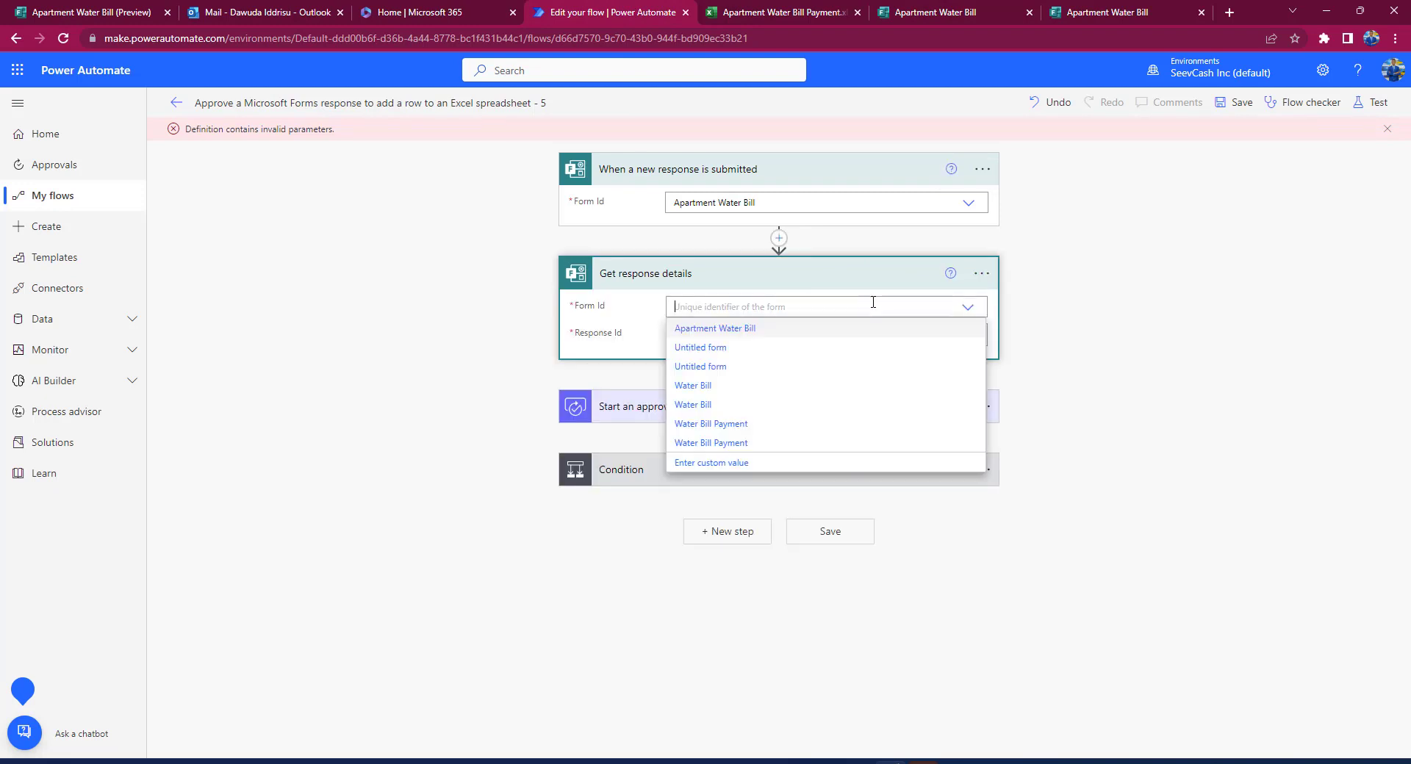
{"action": "left_click", "coordinate": [741, 334]}
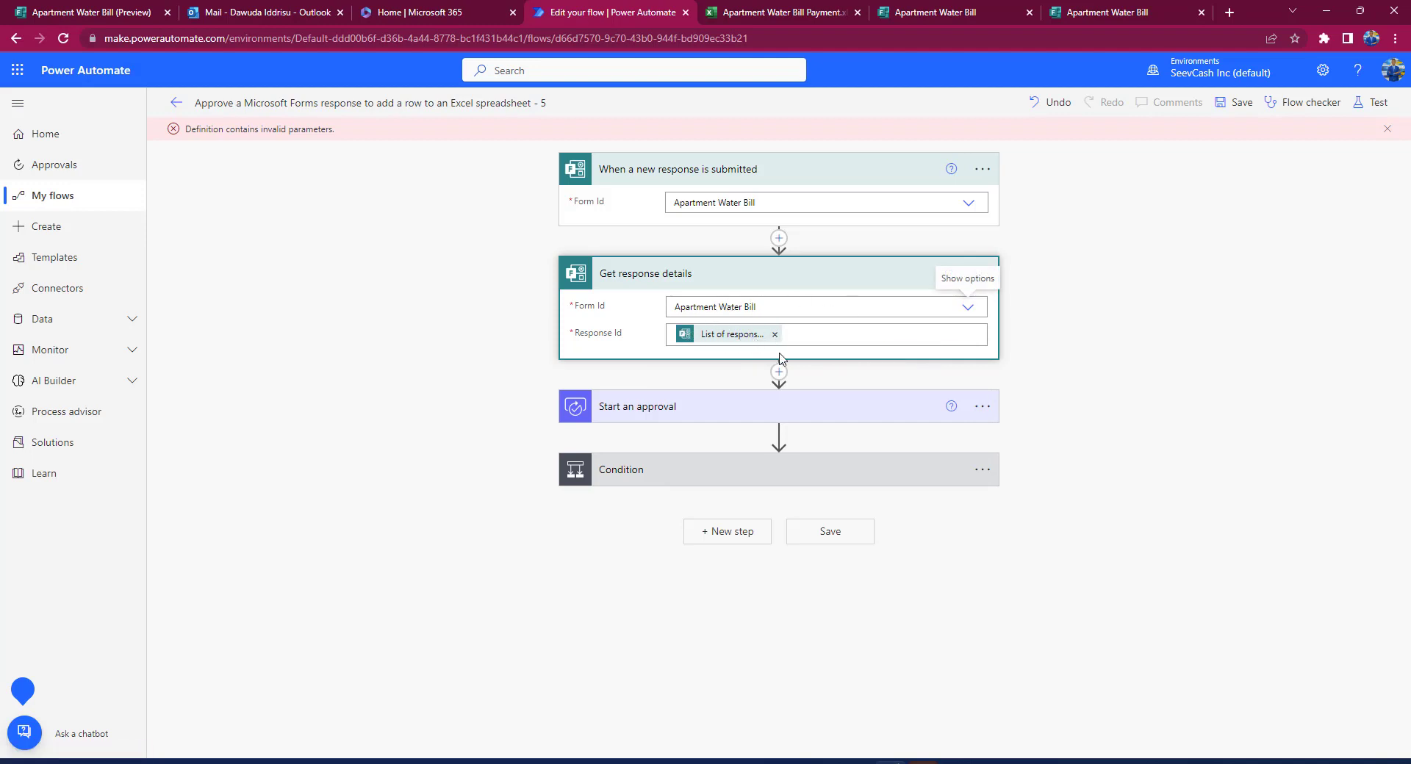
Step: Assign the Start an approval step to the suggested approver
{"action": "left_click", "coordinate": [803, 405]}
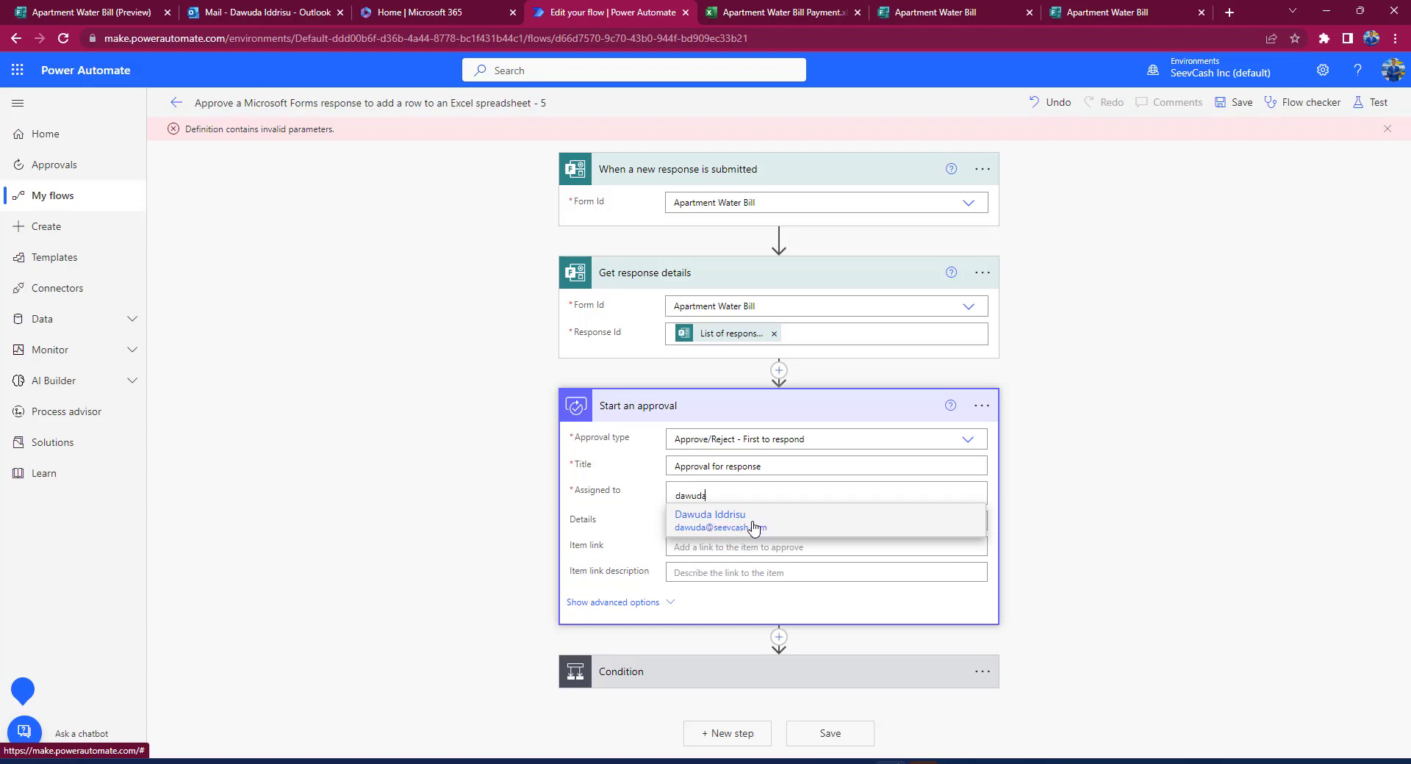
{"action": "left_click", "coordinate": [721, 523]}
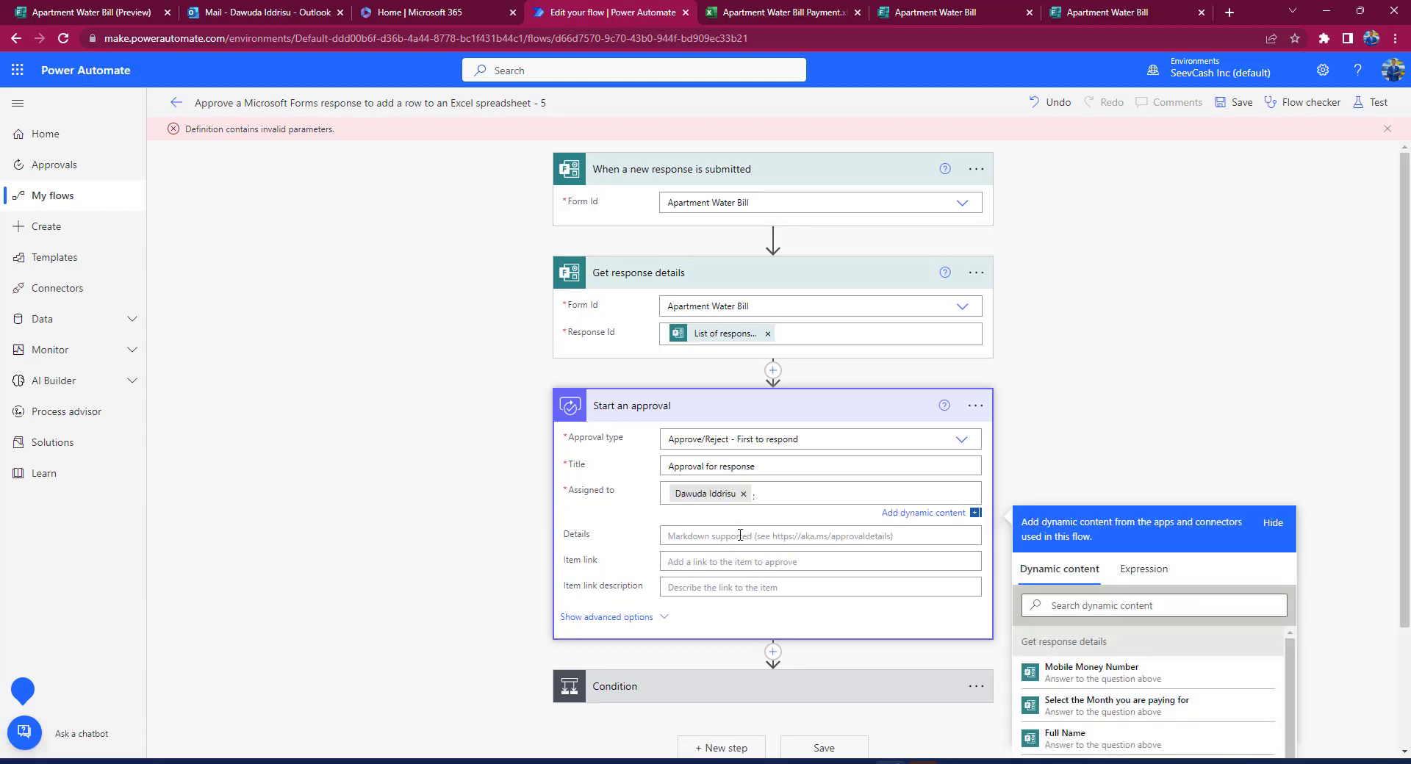
{"action": "left_click", "coordinate": [715, 542]}
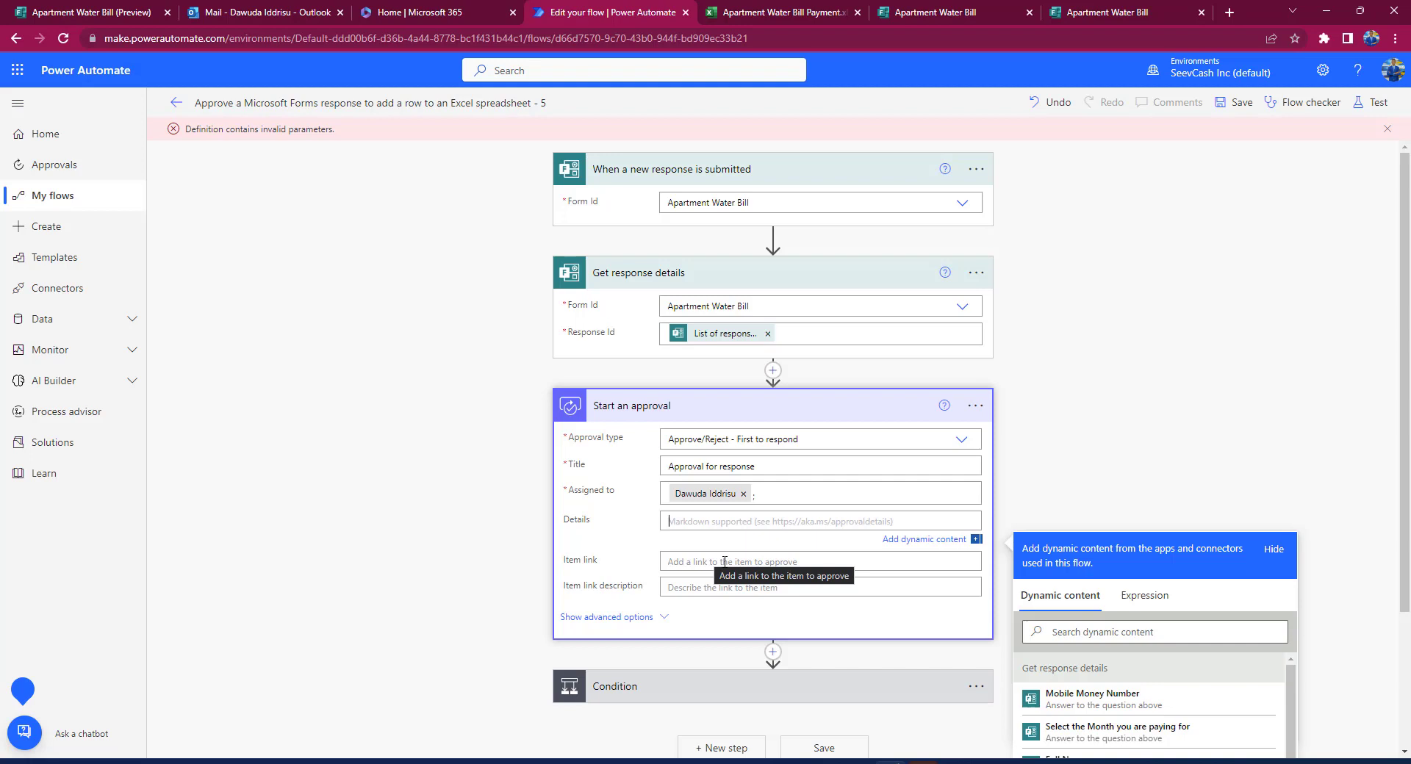
Step: Begin the approval Details text with 'Pl' and insert the Full Name answer
{"action": "type", "text": "Please veify that"}
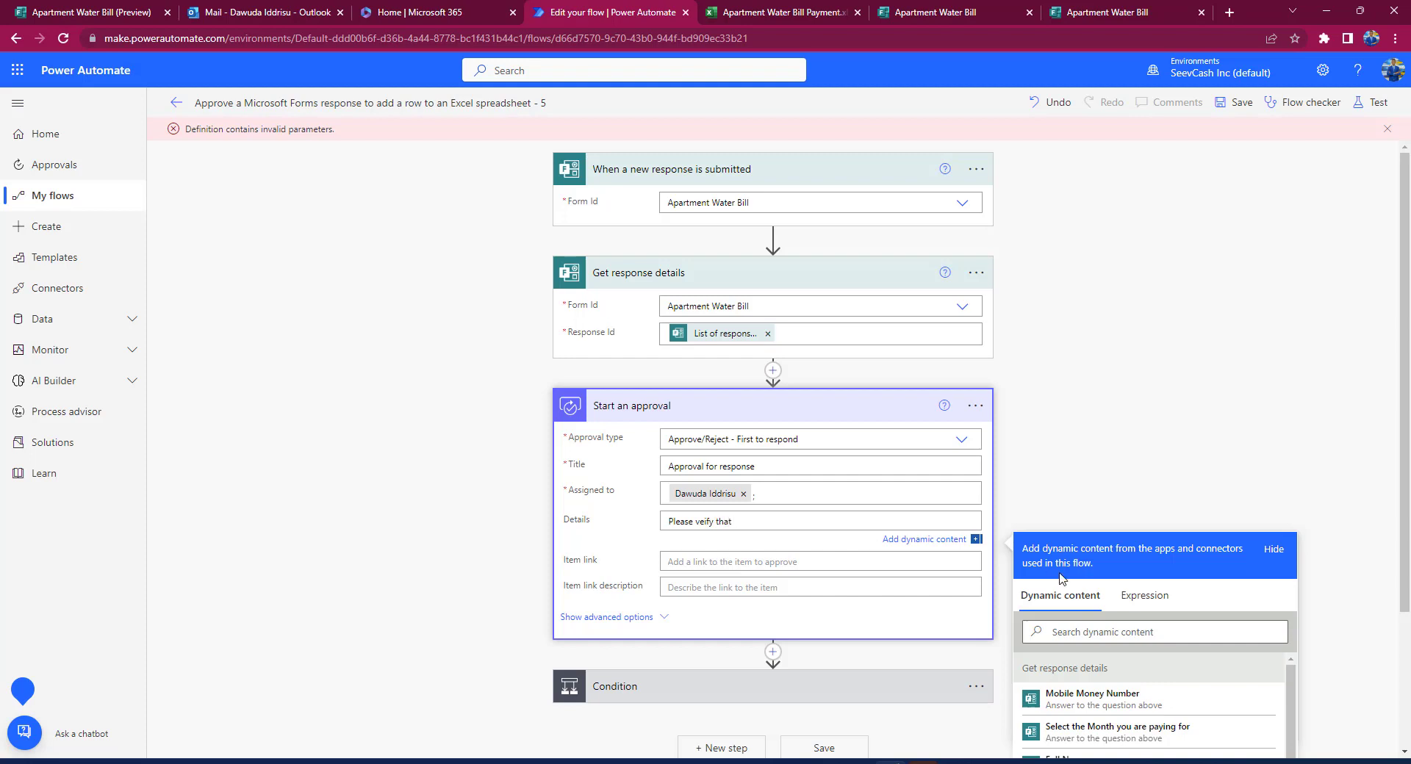
{"action": "left_click", "coordinate": [1102, 631]}
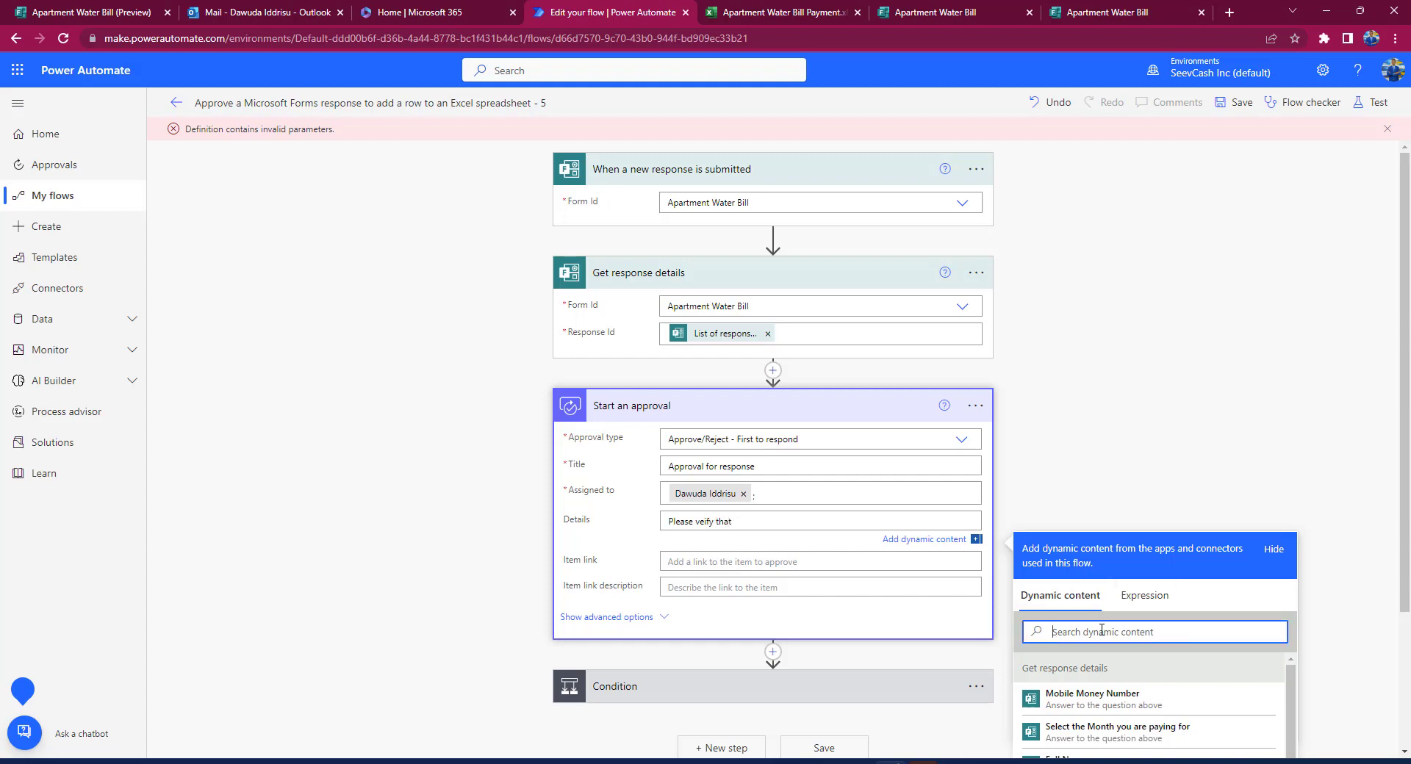
{"action": "type", "text": "full"}
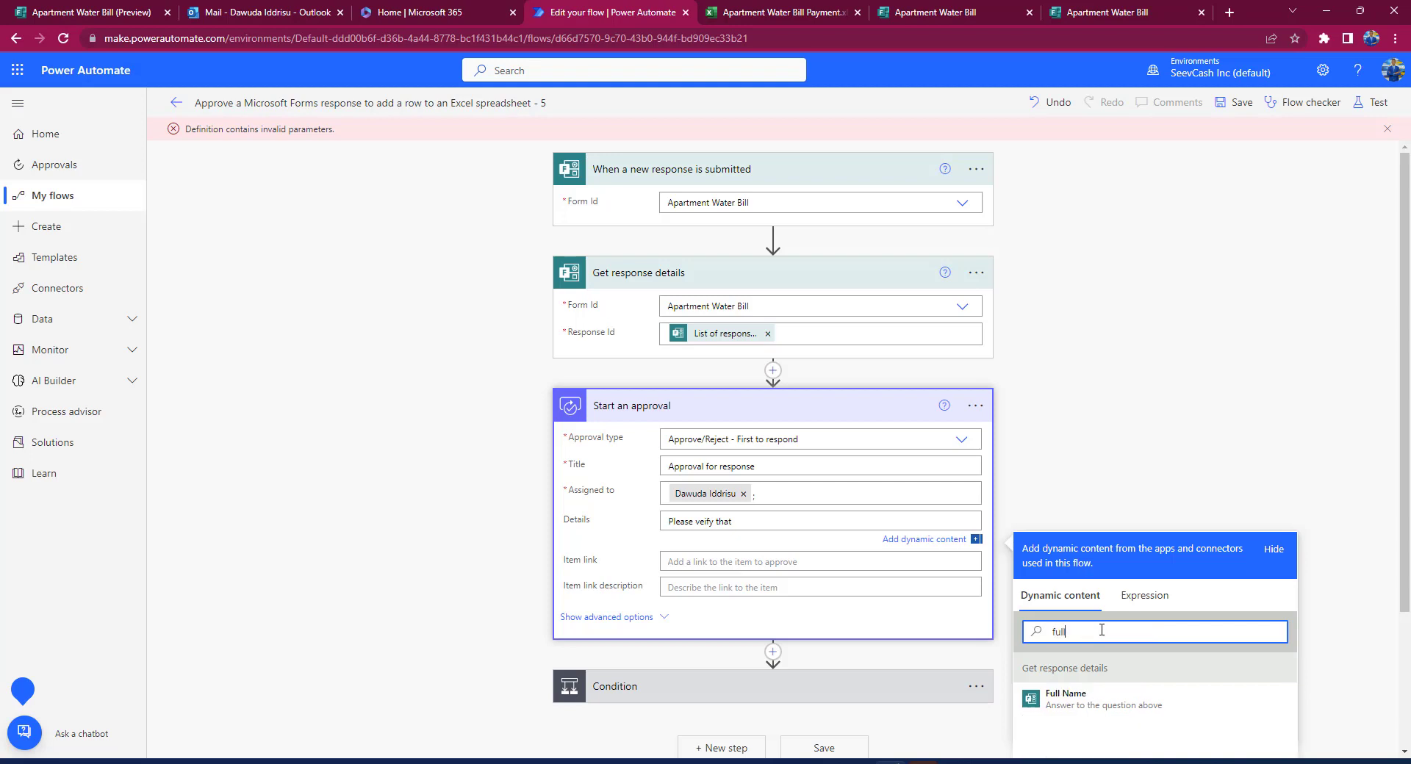
{"action": "left_click", "coordinate": [1102, 698]}
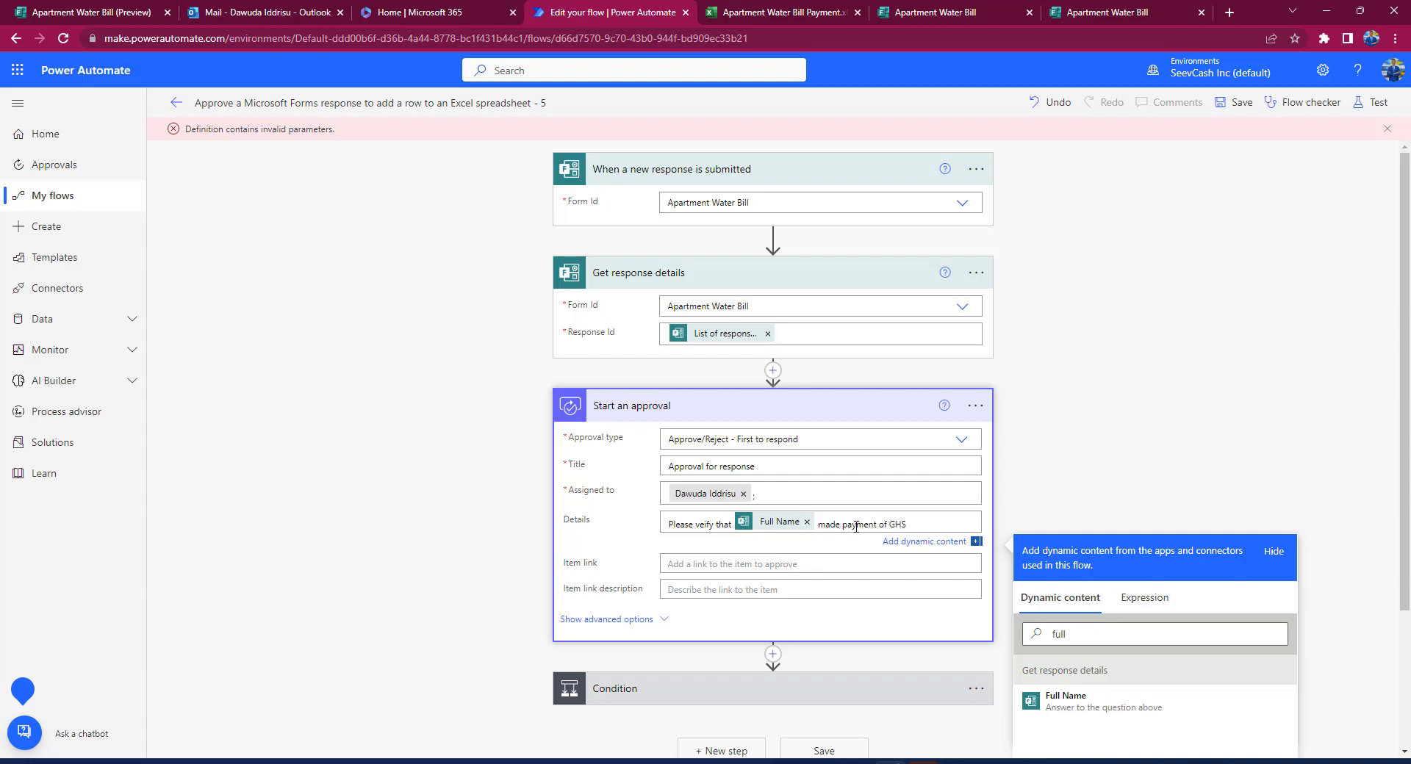
Step: Add the Amount GHS and Date you made payment answers to the details, then view the form
{"action": "left_click", "coordinate": [1123, 634]}
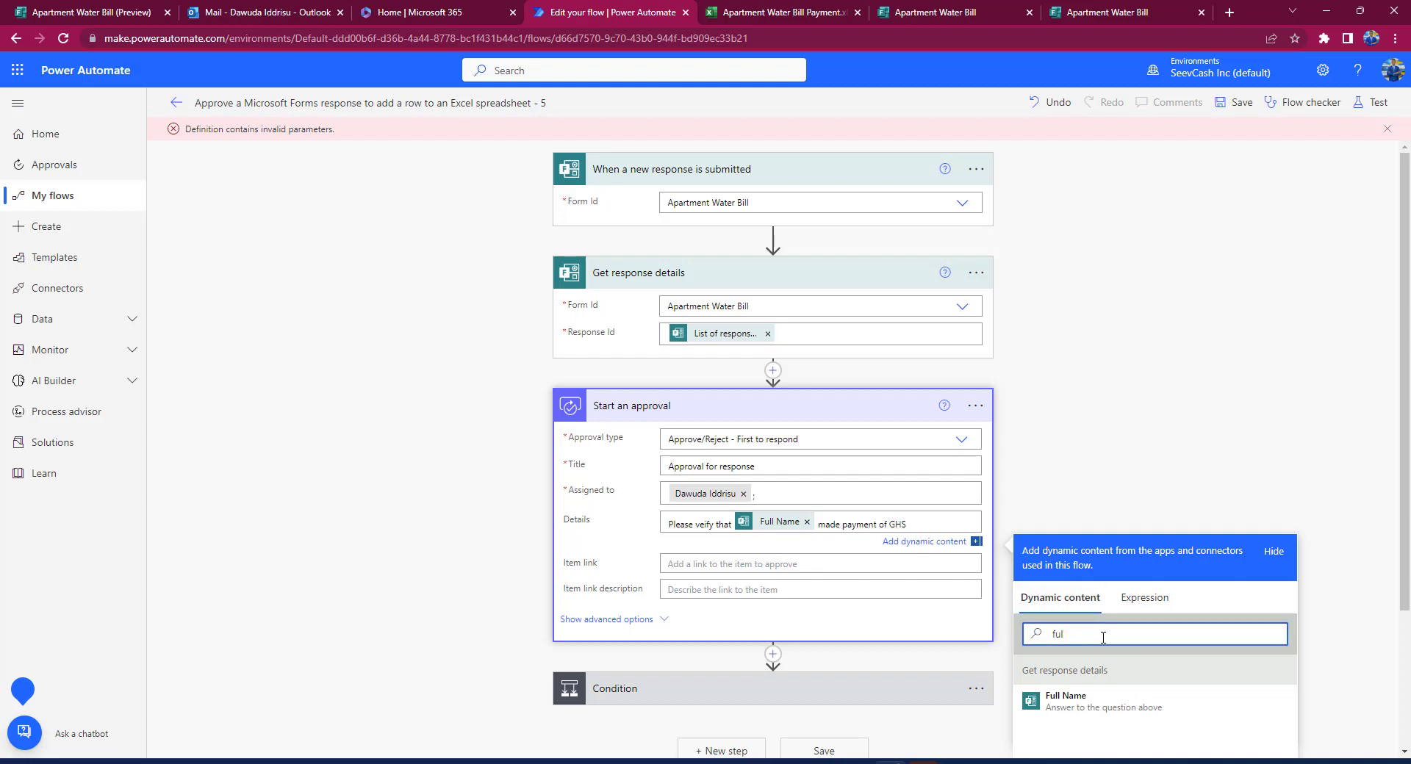
{"action": "key", "text": "BackSpace"}
{"action": "key", "text": "BackSpace"}
{"action": "key", "text": "BackSpace"}
{"action": "type", "text": "Amount"}
{"action": "left_click", "coordinate": [1080, 704]}
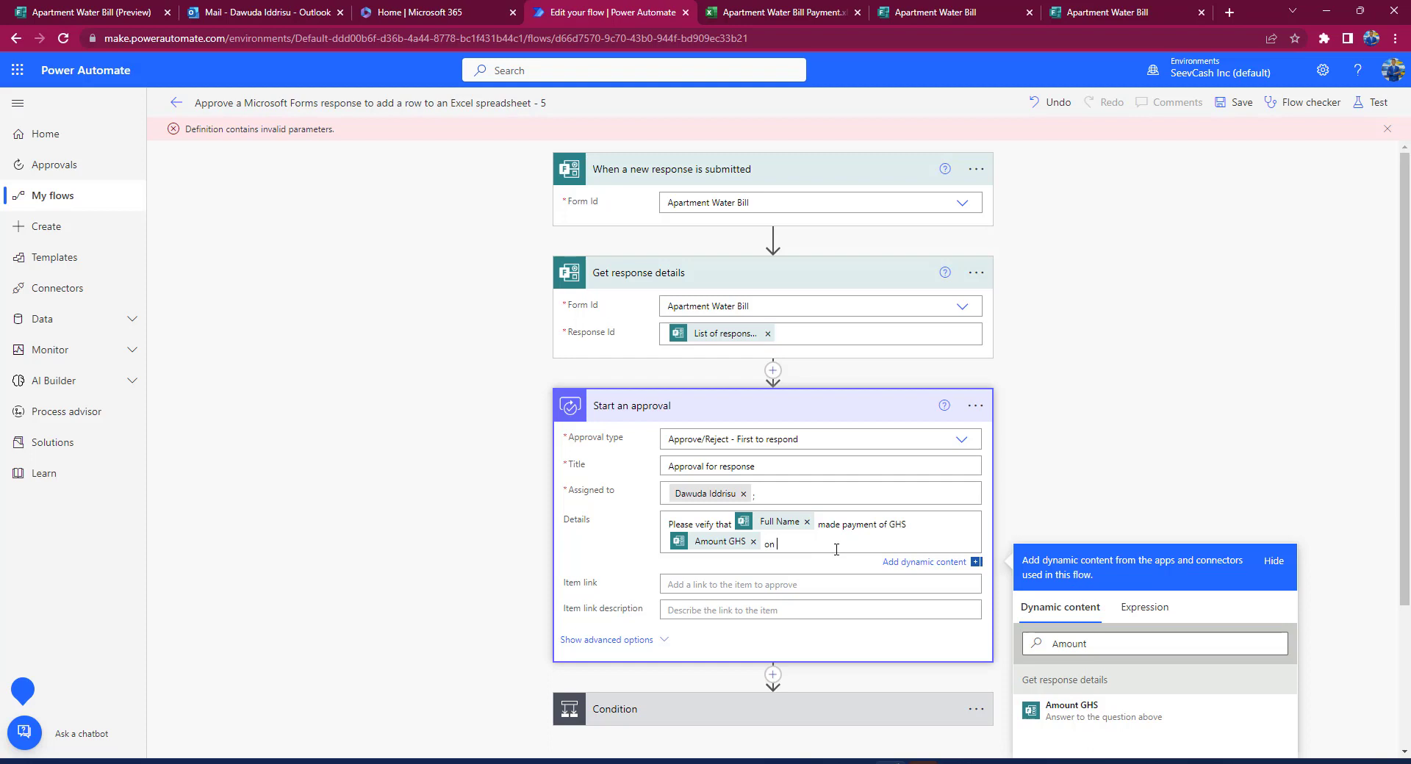
{"action": "double_click", "coordinate": [1076, 644]}
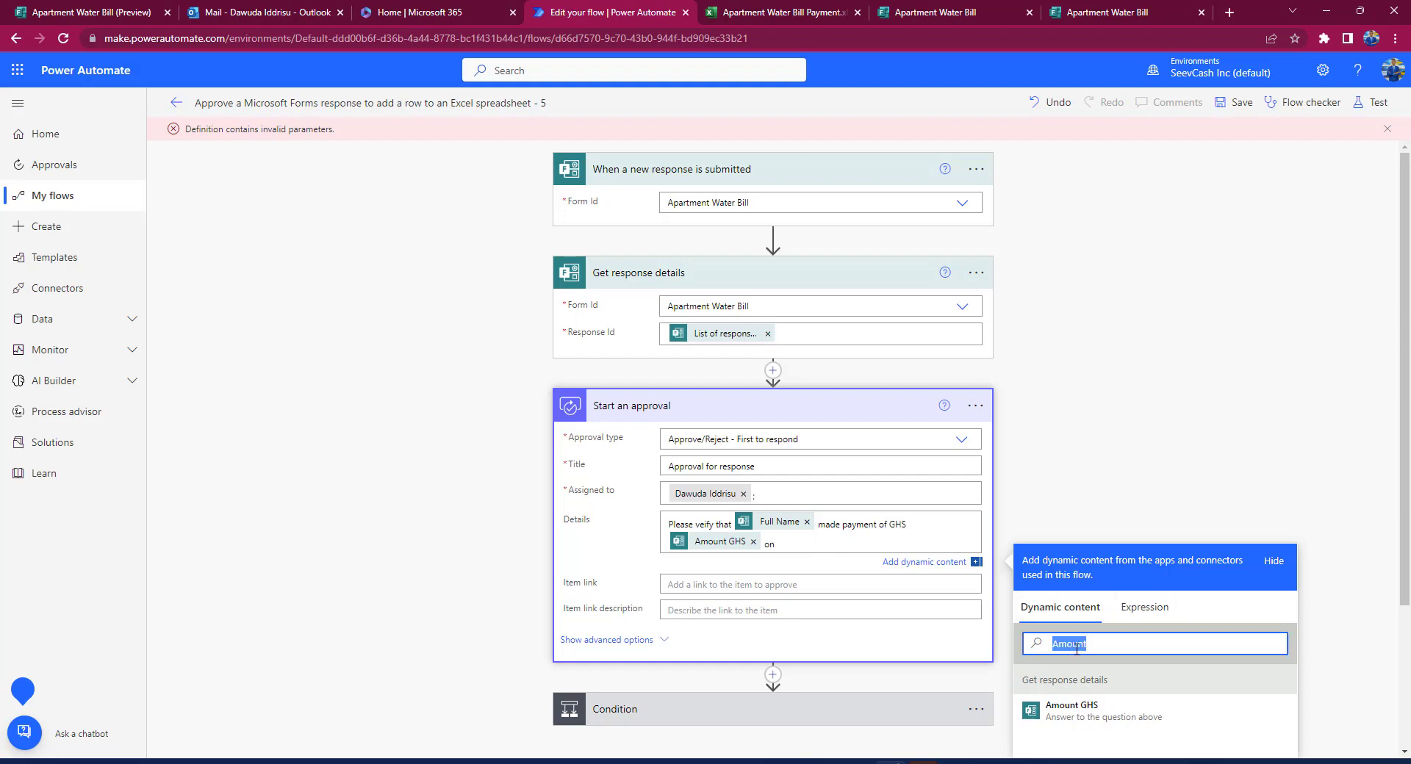
{"action": "type", "text": "Dat"}
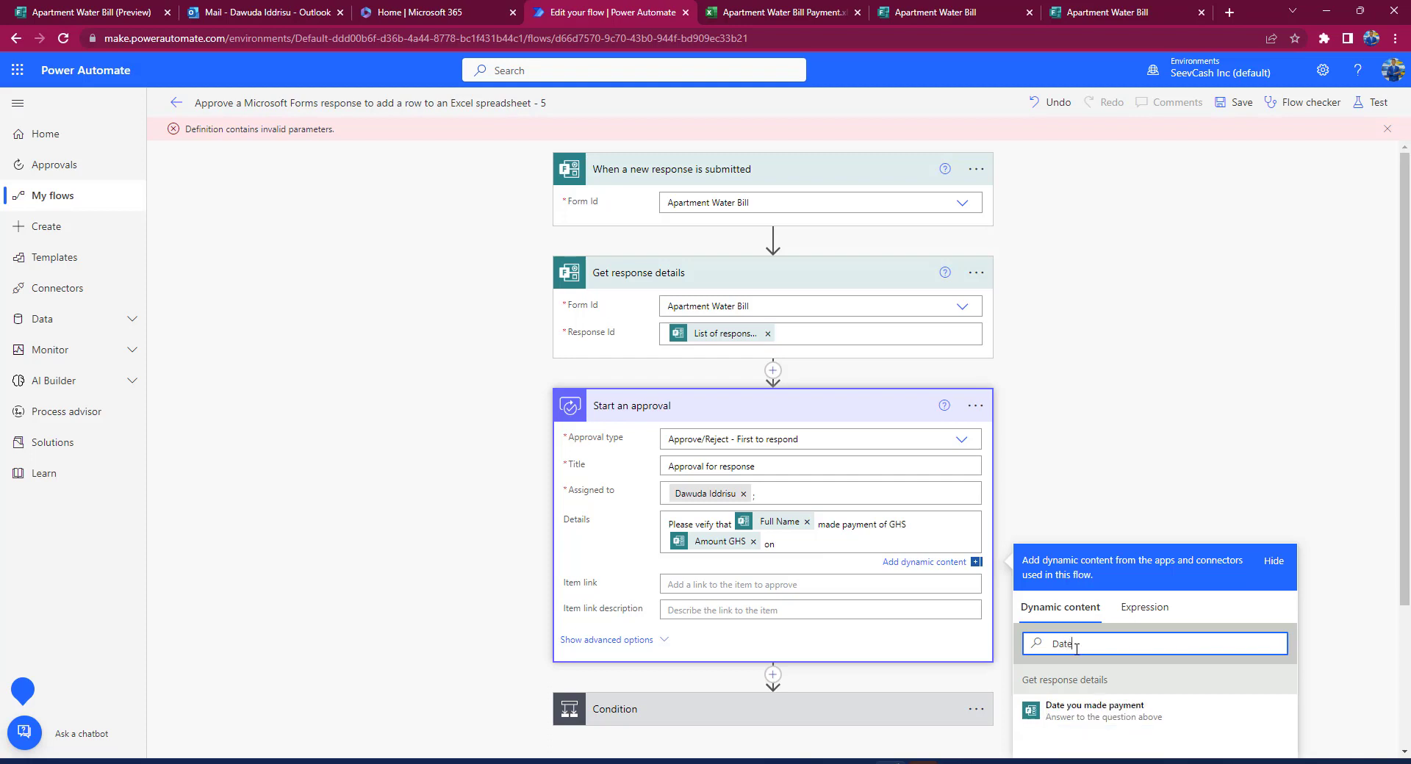
{"action": "type", "text": "e"}
{"action": "left_click", "coordinate": [1102, 708]}
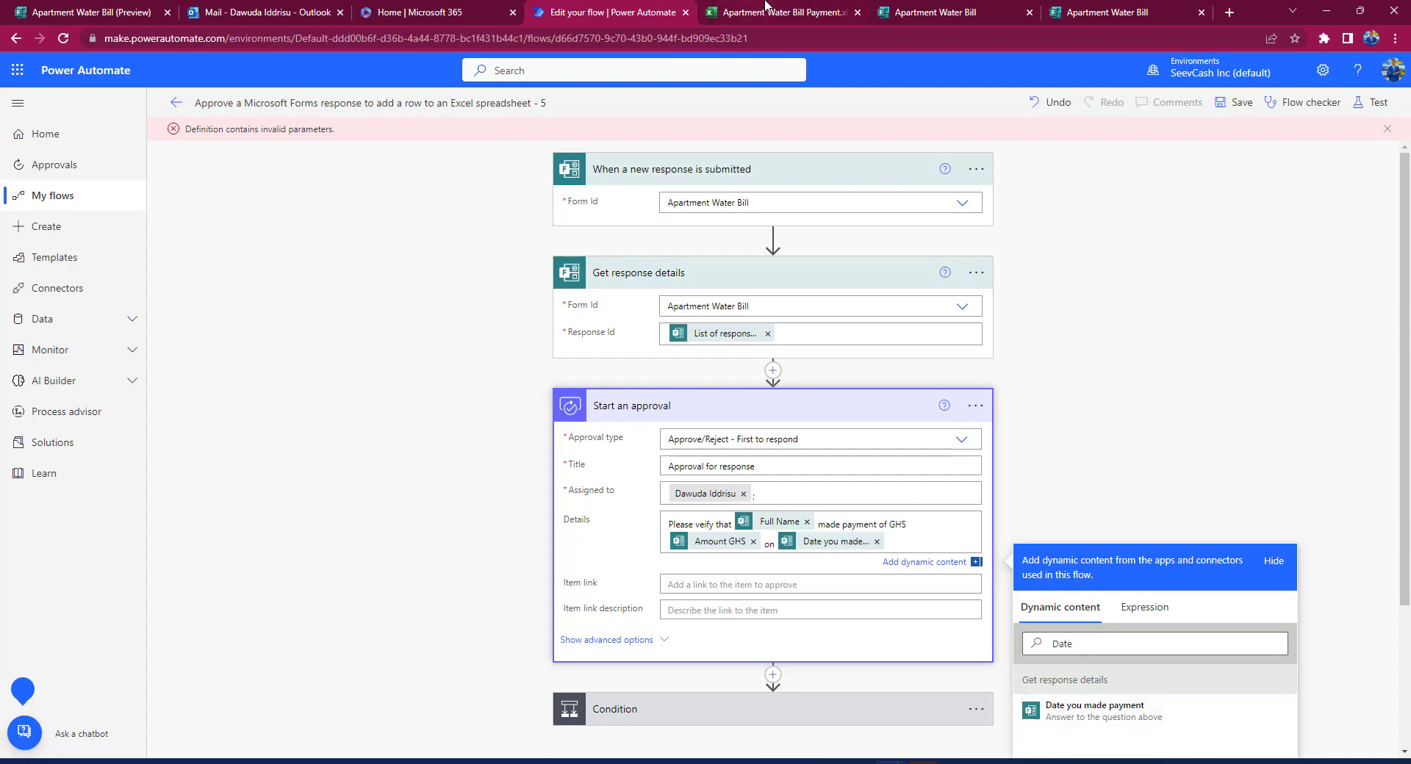
{"action": "left_click", "coordinate": [935, 12]}
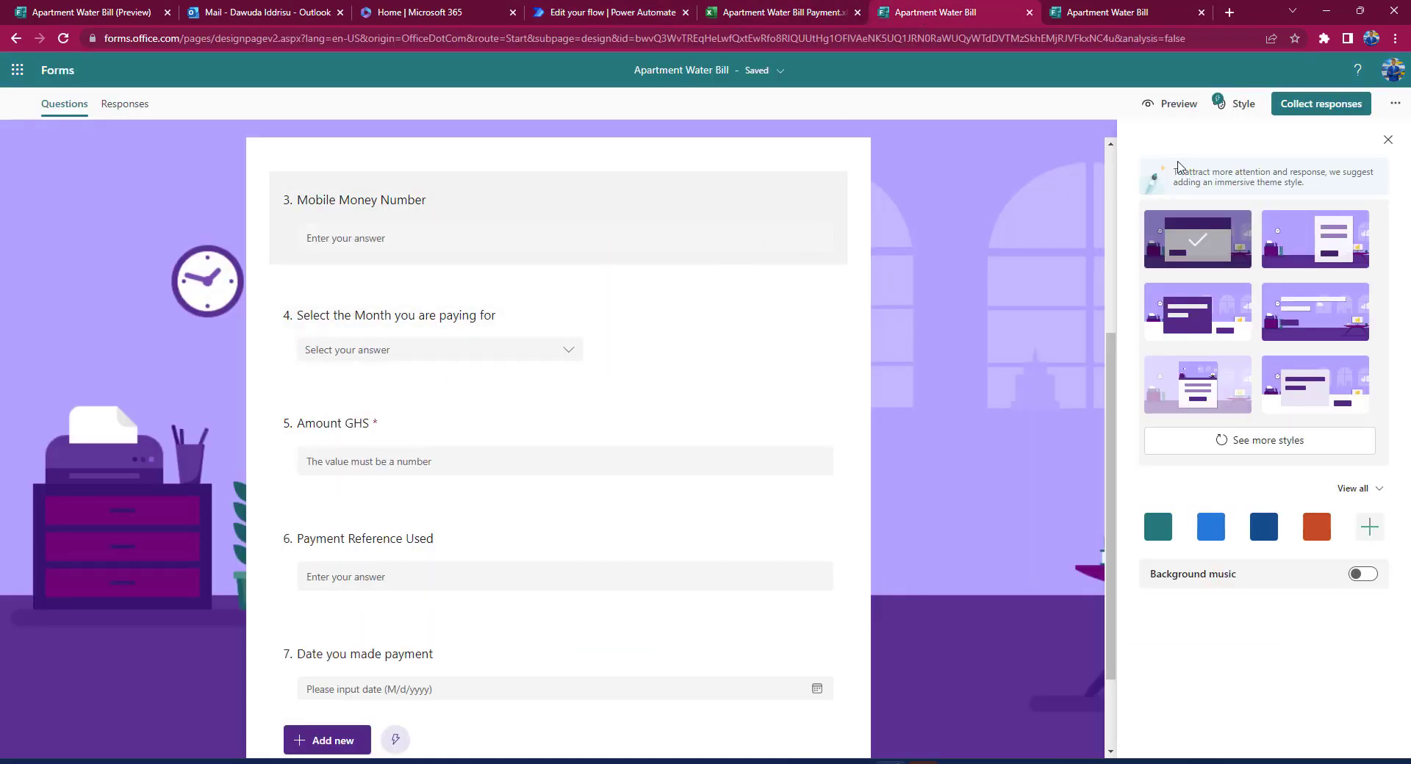
Step: Check the form's sharing link and QR code, close the dialog, and return to the flow
{"action": "left_click", "coordinate": [1307, 107]}
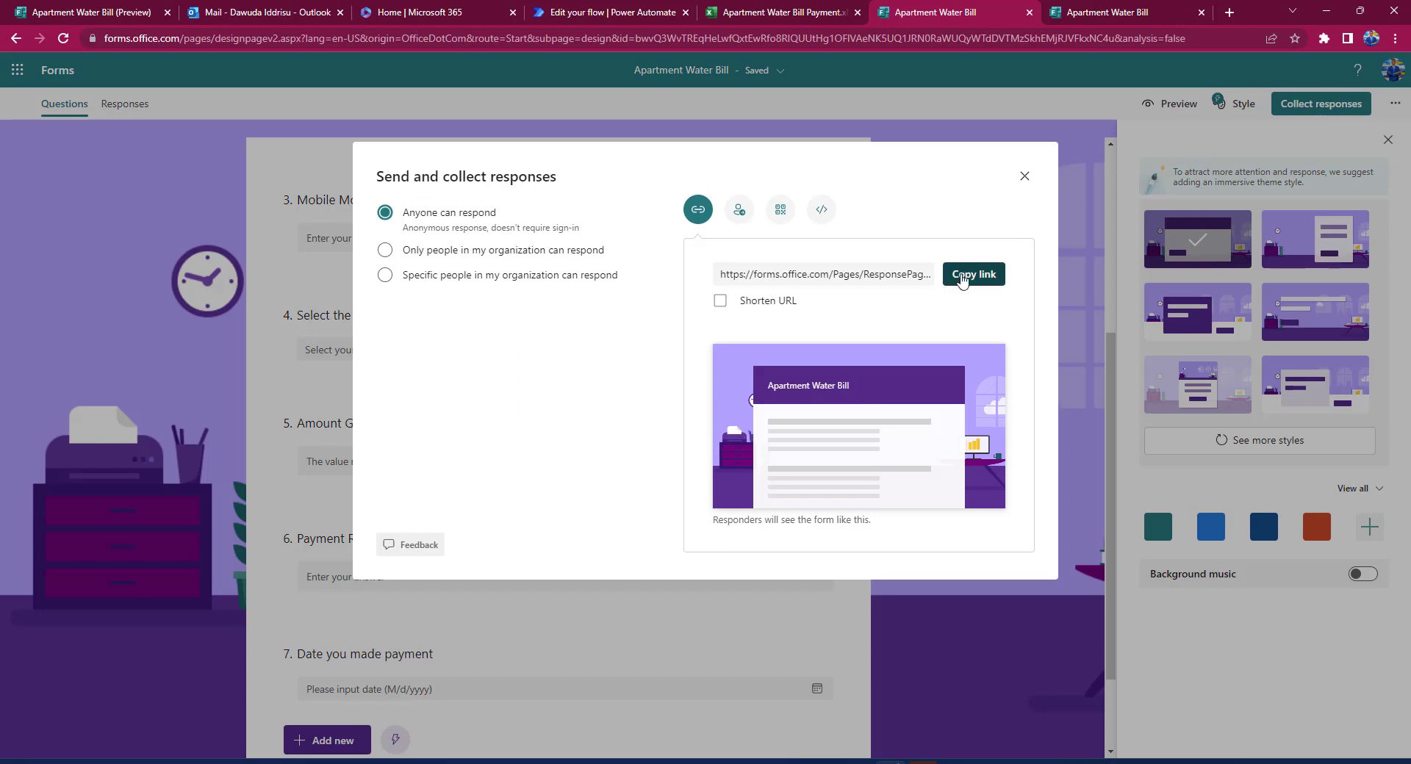
{"action": "left_click", "coordinate": [780, 209]}
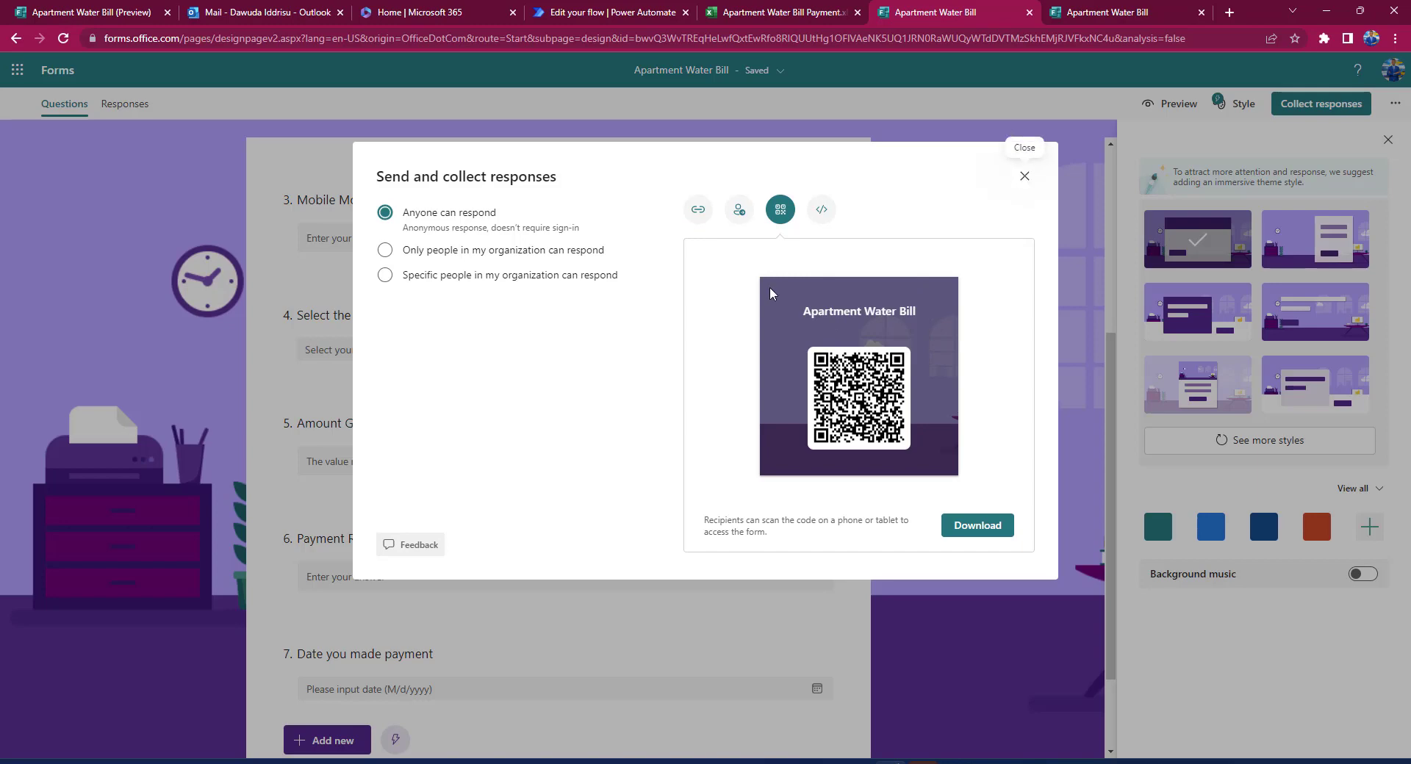
{"action": "left_click", "coordinate": [1025, 176]}
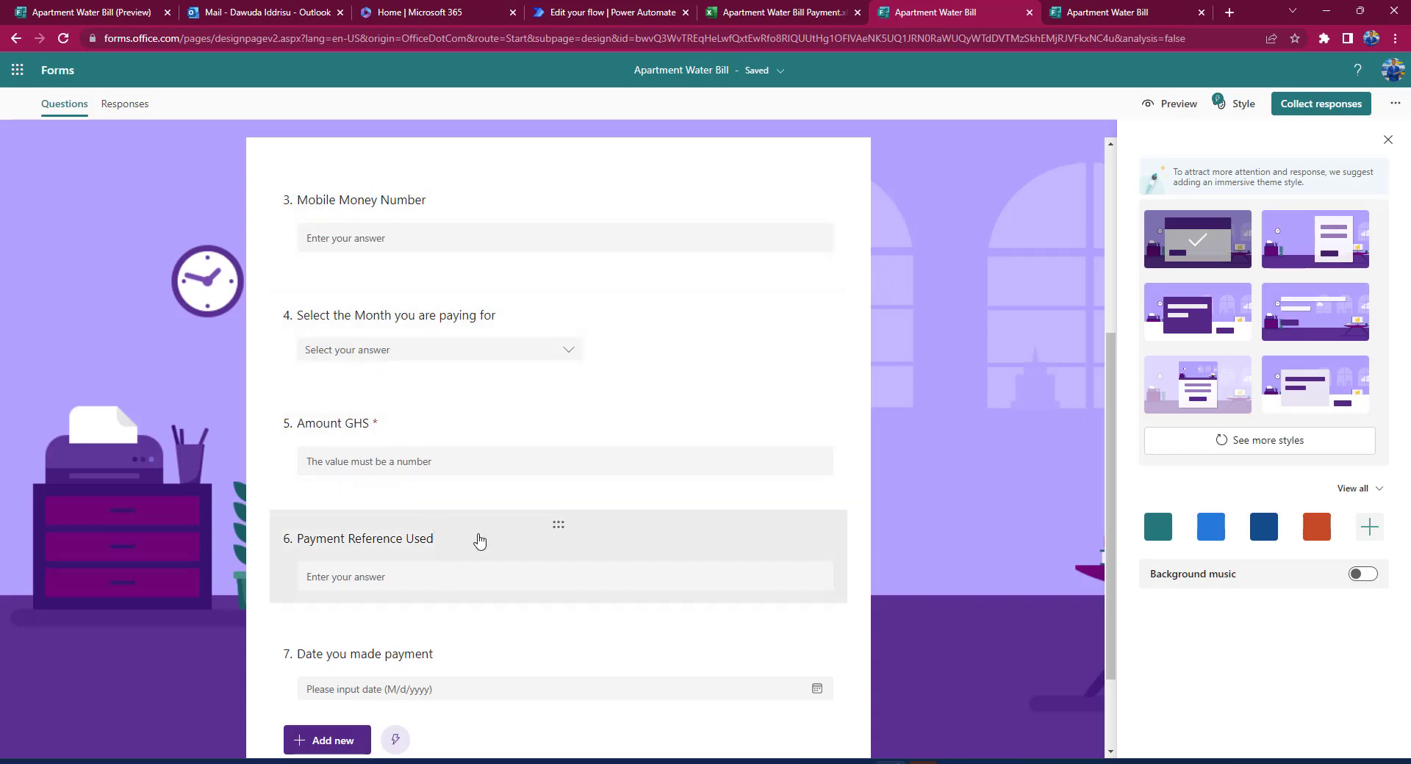
{"action": "scroll", "coordinate": [482, 562], "scroll_direction": "down", "scroll_amount": 2}
{"action": "scroll", "coordinate": [482, 564], "scroll_direction": "up", "scroll_amount": 5}
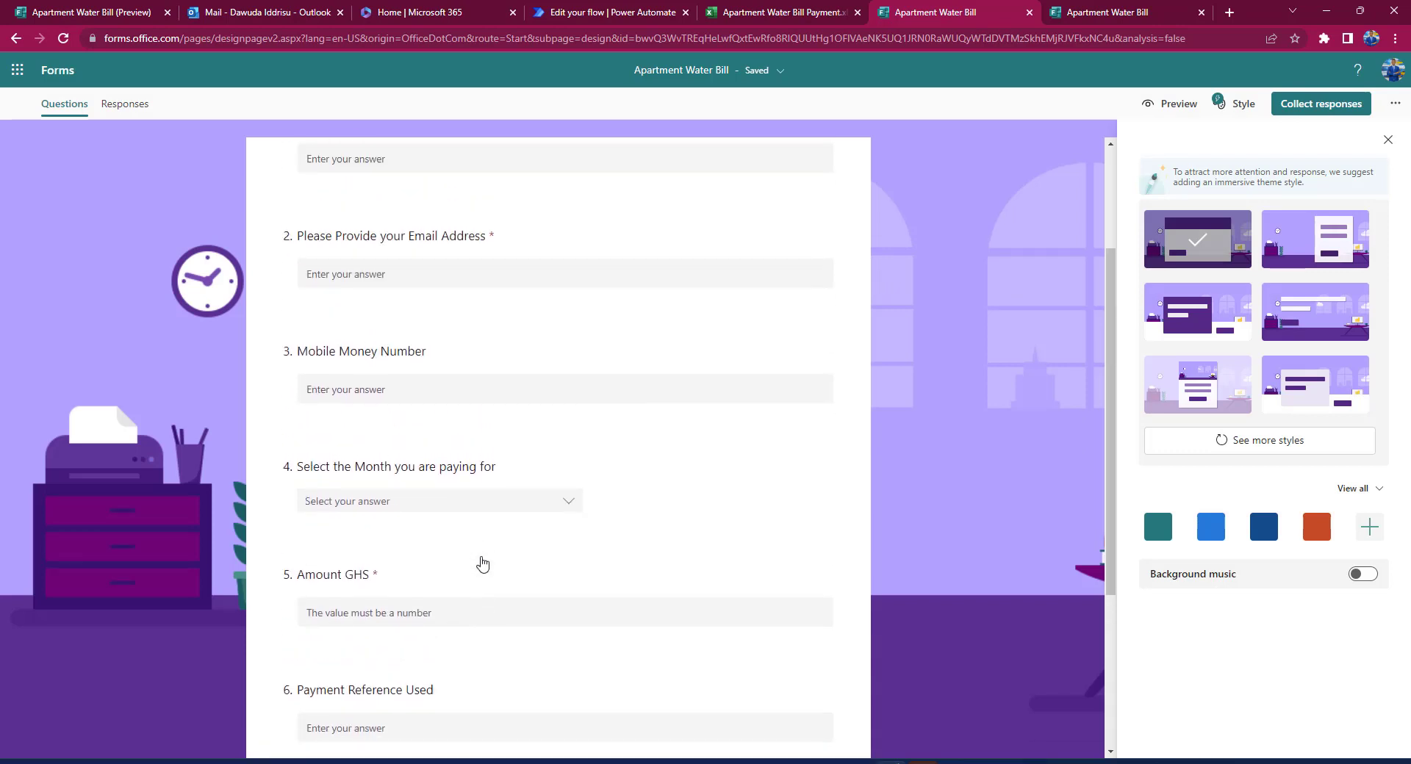
{"action": "scroll", "coordinate": [482, 564], "scroll_direction": "up", "scroll_amount": 1}
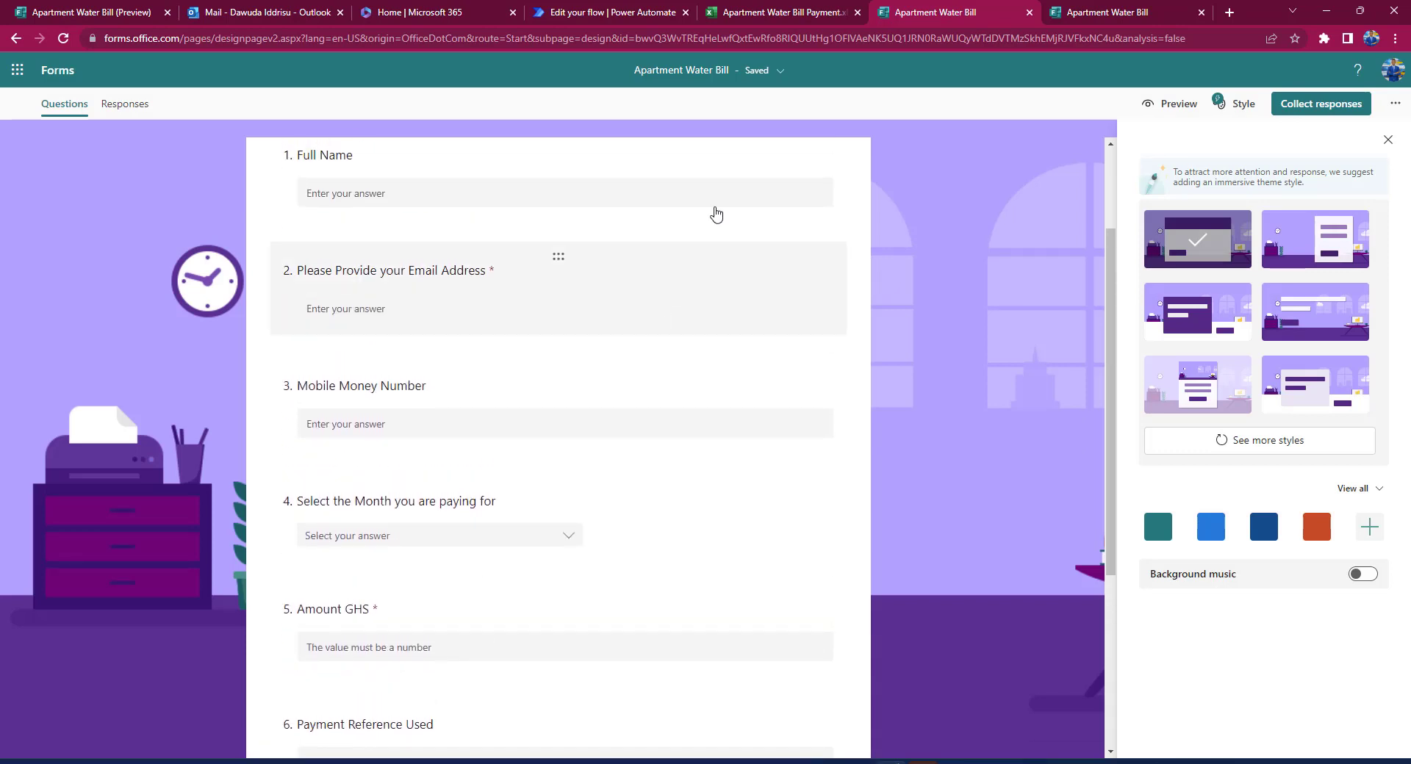
{"action": "left_click", "coordinate": [603, 16]}
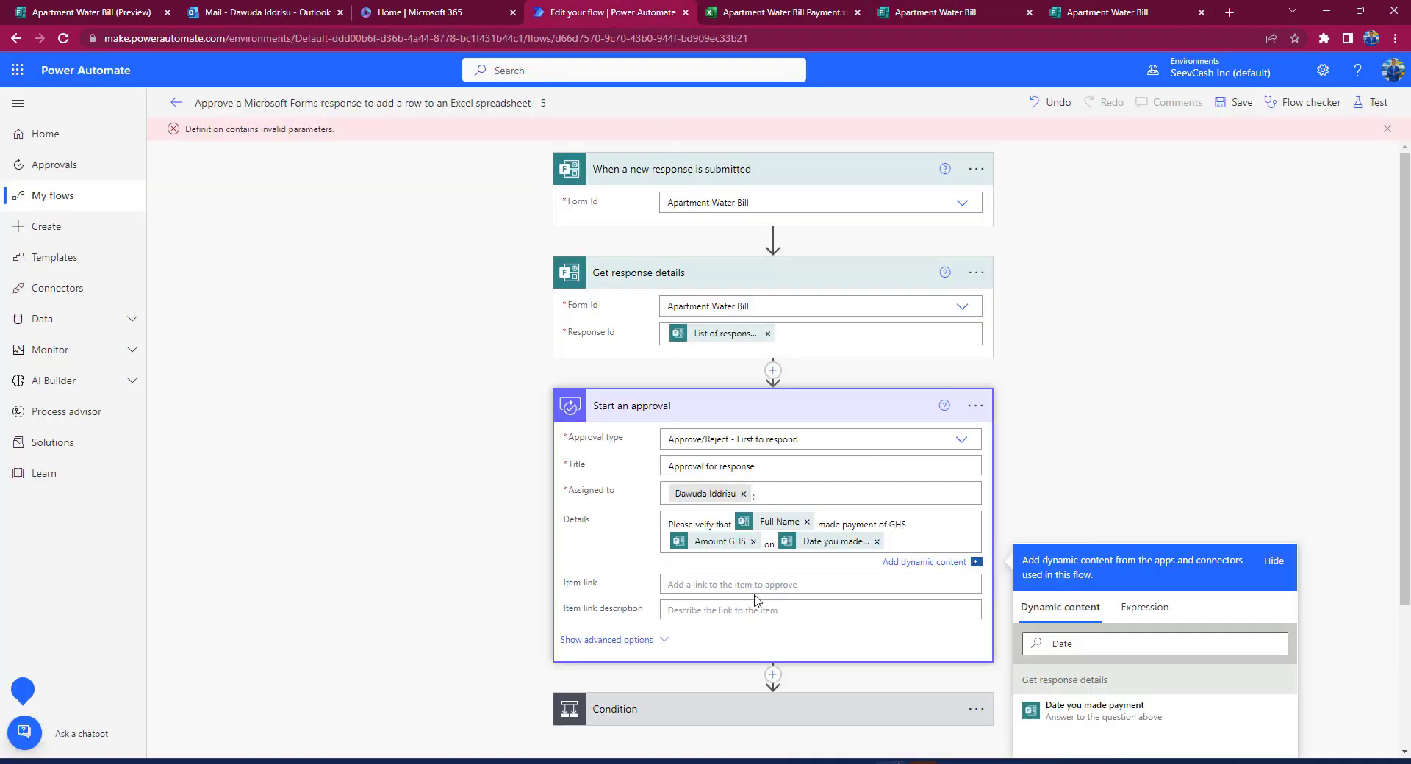
Step: Expand the Condition card to reveal its If yes and If no branches
{"action": "scroll", "coordinate": [756, 599], "scroll_direction": "down", "scroll_amount": 3}
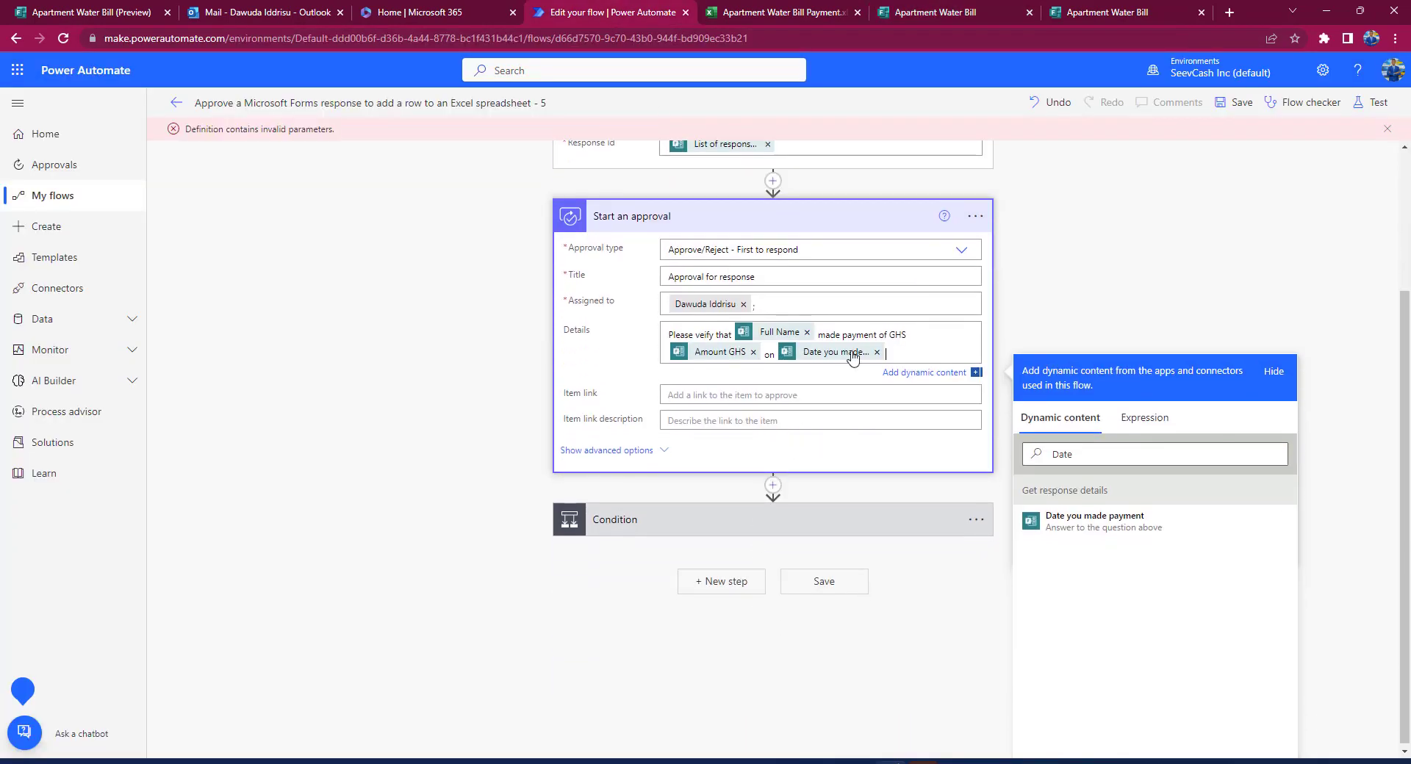
{"action": "scroll", "coordinate": [849, 360], "scroll_direction": "up", "scroll_amount": 3}
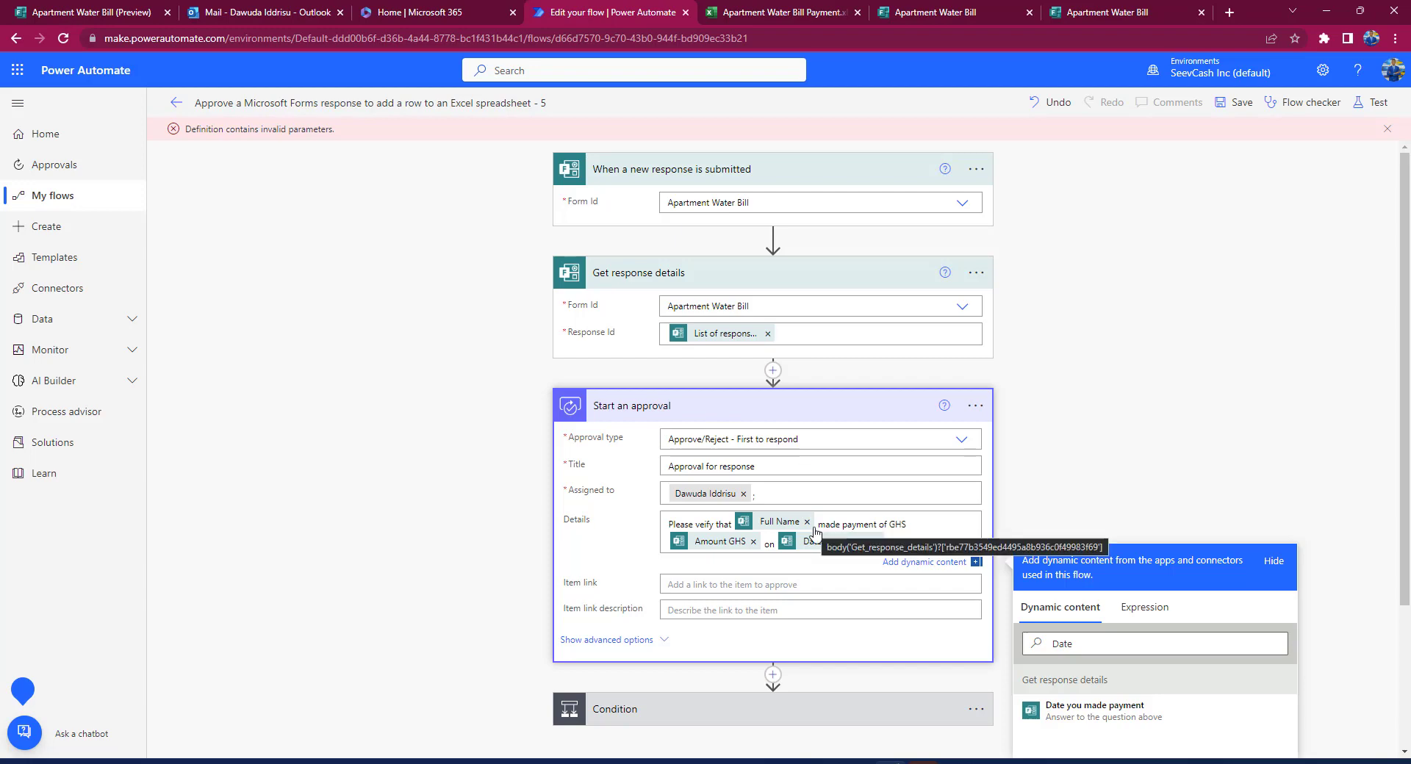
{"action": "scroll", "coordinate": [768, 610], "scroll_direction": "down", "scroll_amount": 1}
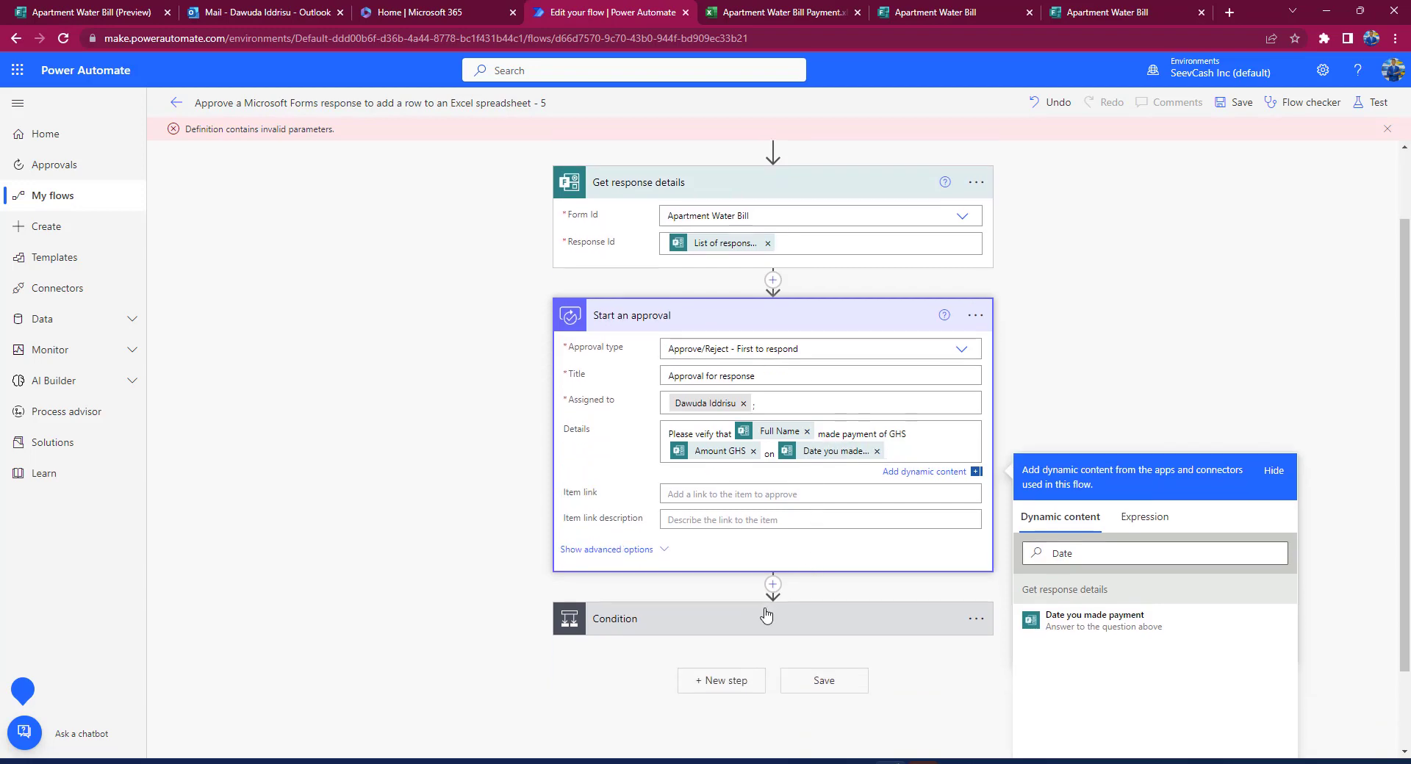
{"action": "left_click", "coordinate": [765, 616]}
{"action": "scroll", "coordinate": [766, 616], "scroll_direction": "down", "scroll_amount": 3}
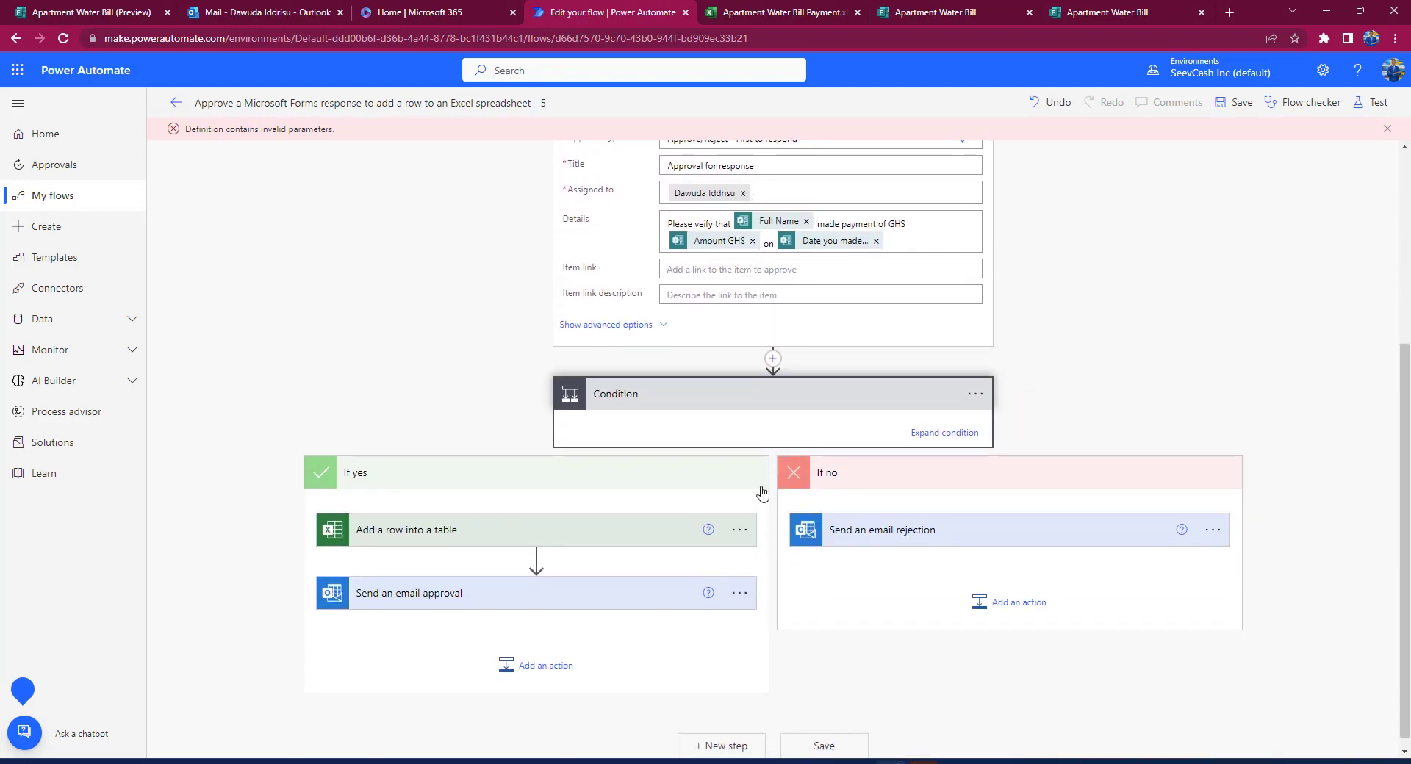
Step: Expand the Excel 'Add a row into a table' step and briefly check the Apartment Water Bill Payment workbook
{"action": "left_click", "coordinate": [540, 541]}
{"action": "scroll", "coordinate": [540, 541], "scroll_direction": "down", "scroll_amount": 2}
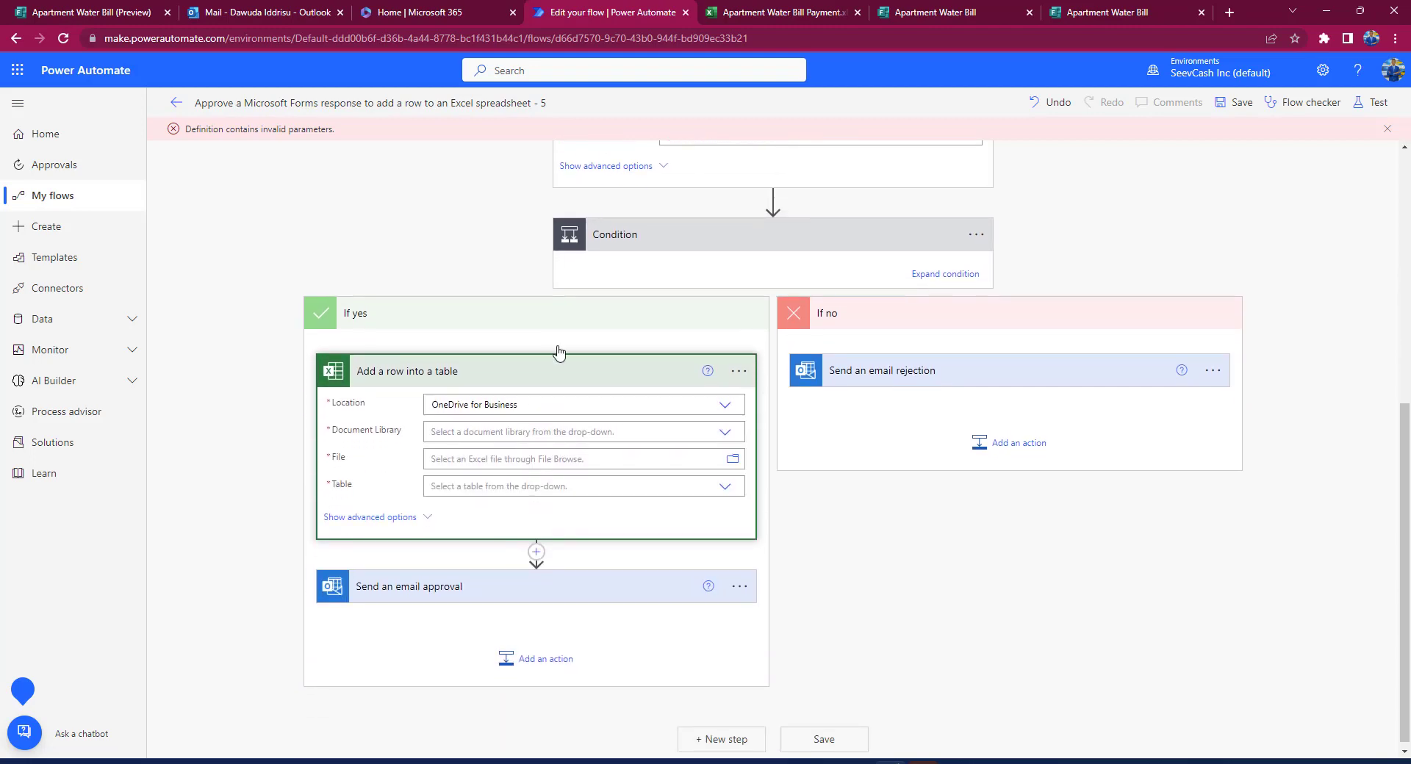
{"action": "left_click", "coordinate": [739, 18]}
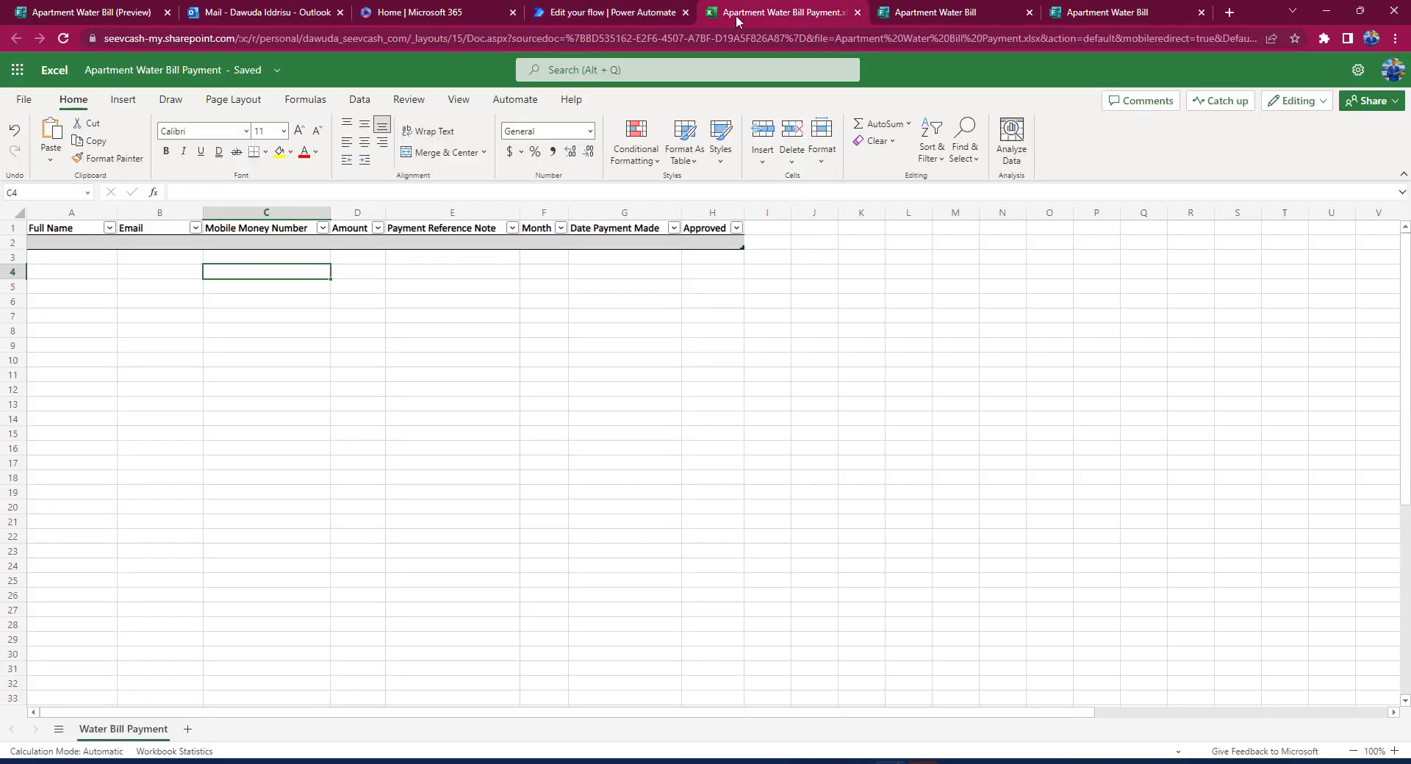
{"action": "left_click", "coordinate": [616, 17]}
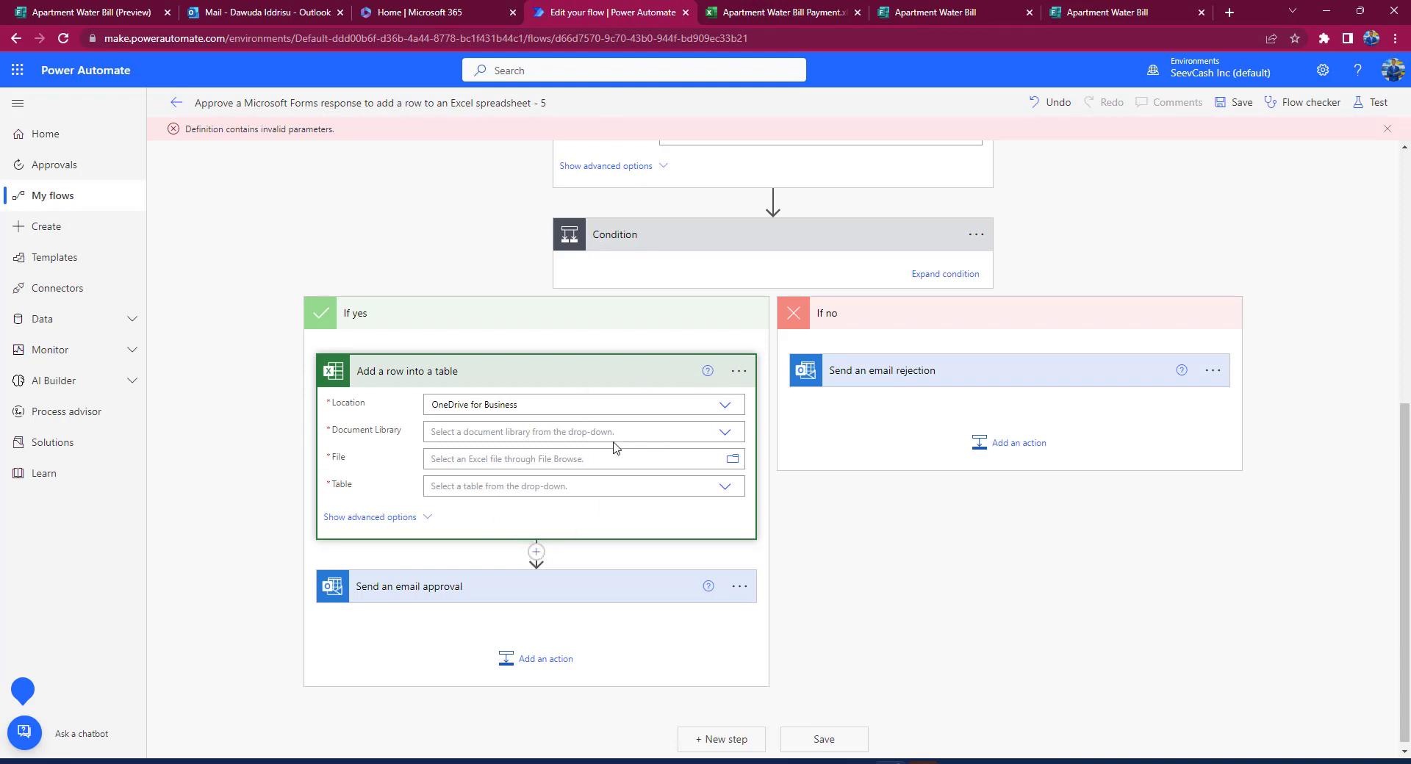
Step: Insert a new Excel Online 'Add a row into a table' action below the existing add-row step
{"action": "left_click", "coordinate": [536, 552]}
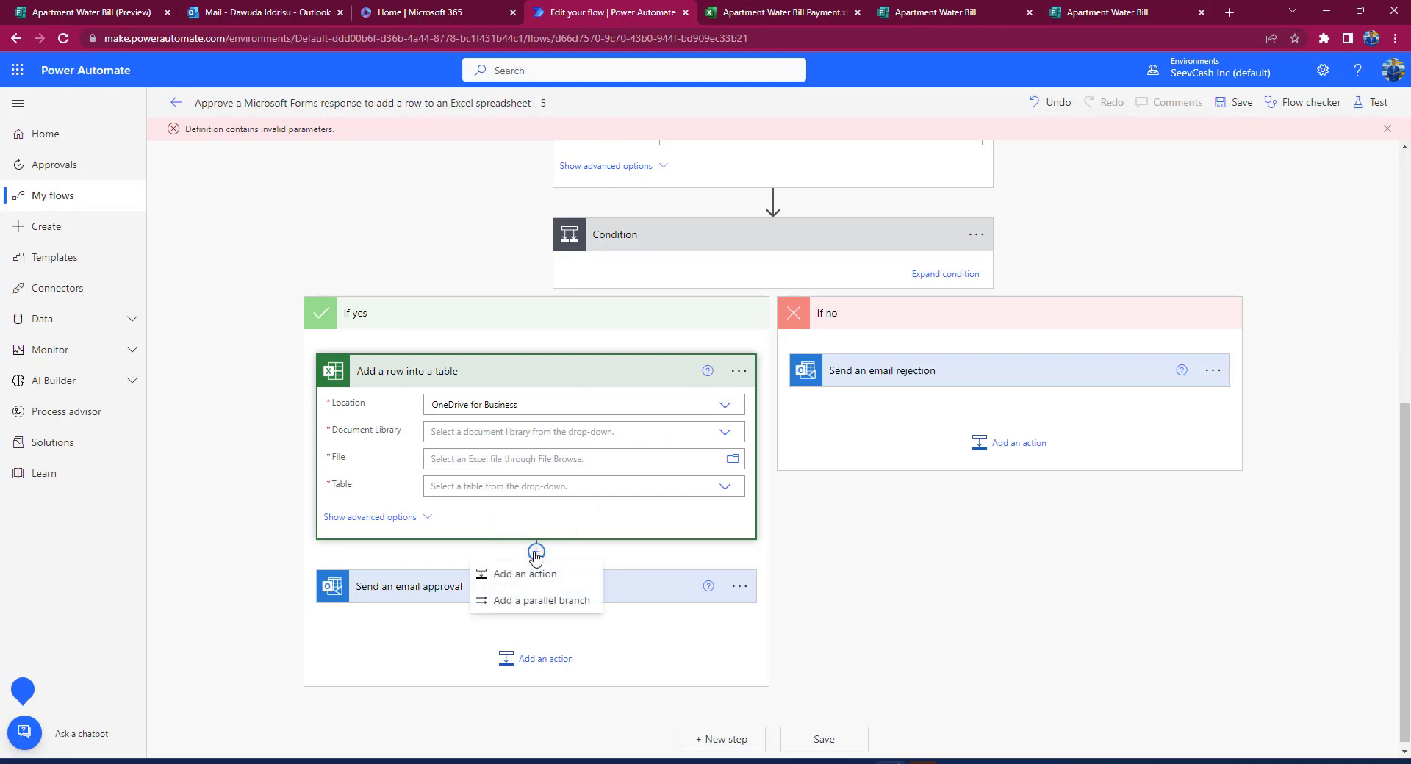
{"action": "left_click", "coordinate": [531, 576]}
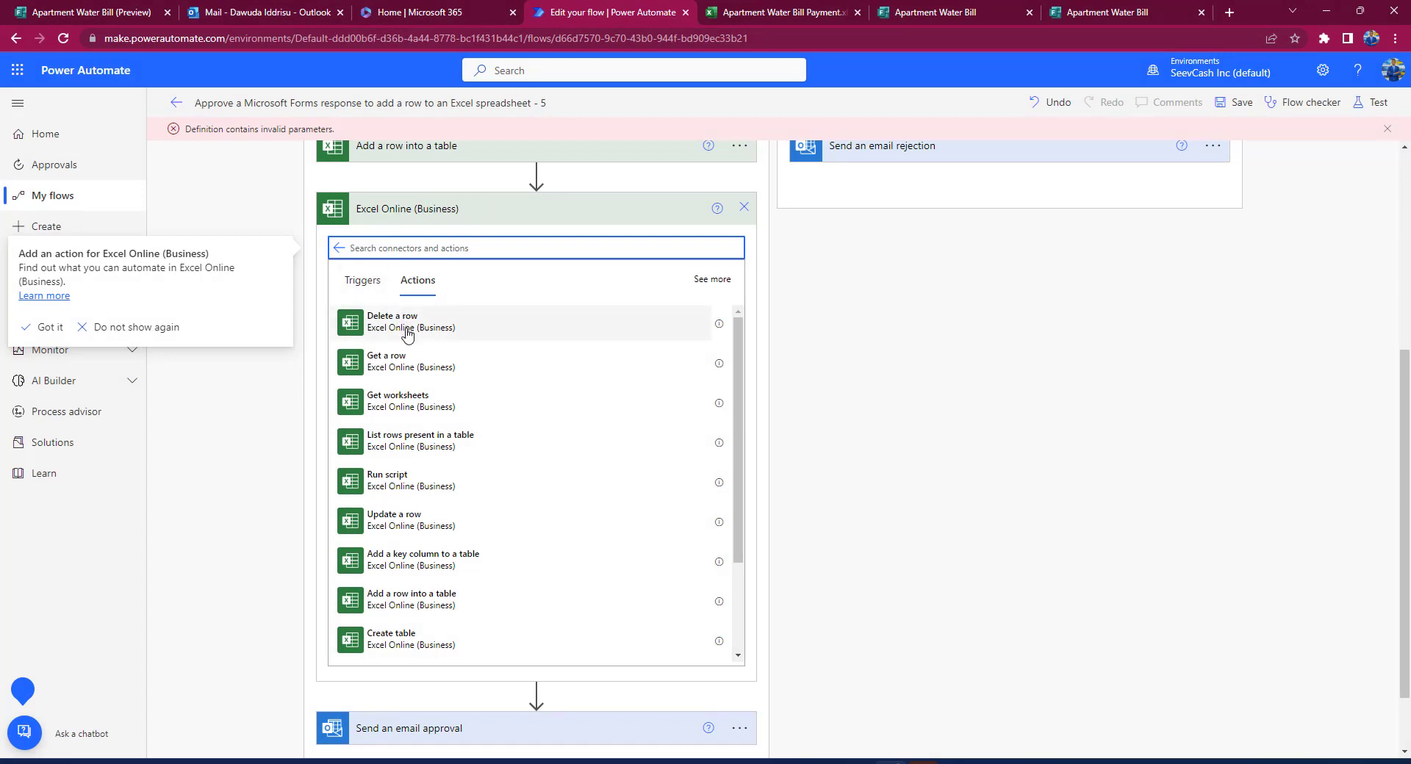
{"action": "left_click", "coordinate": [452, 605]}
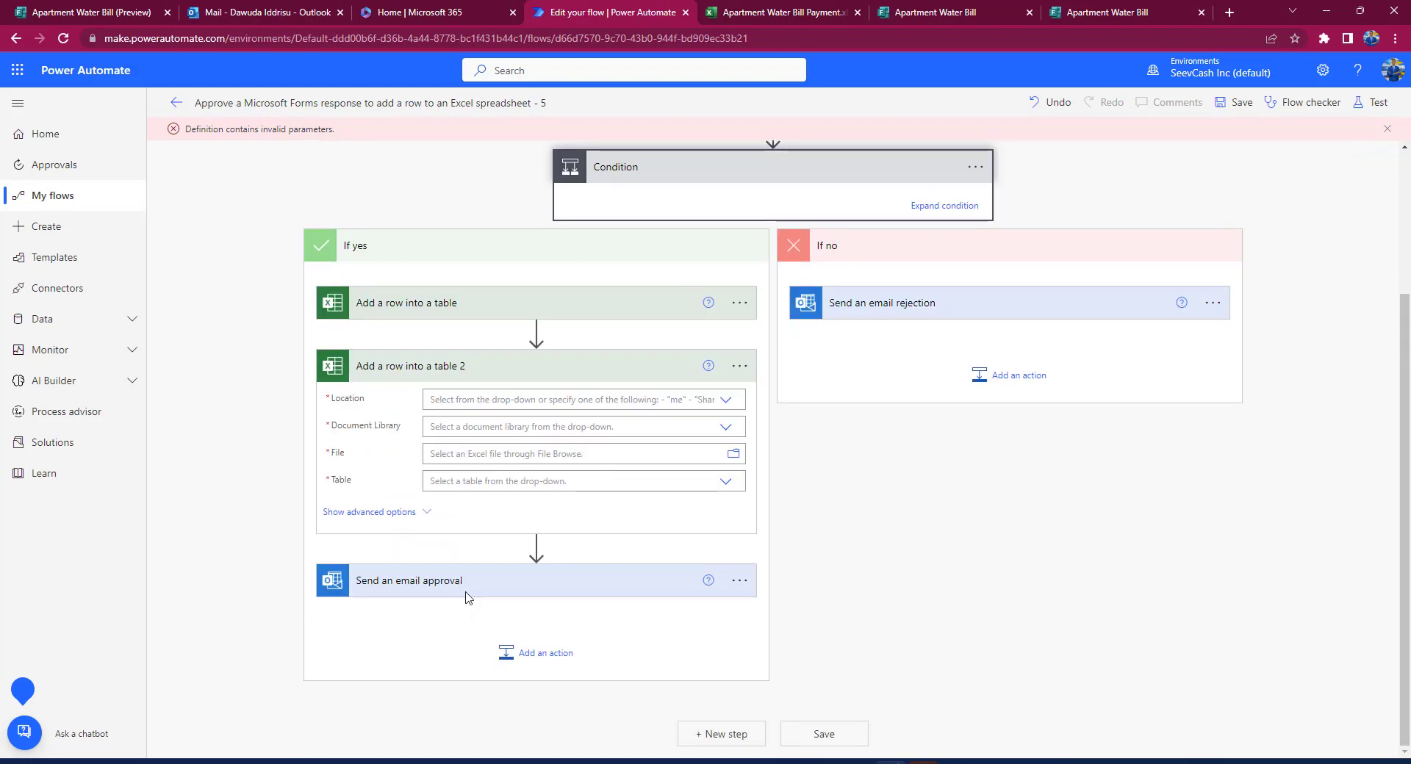
Step: Delete the original Add a row into a table step, confirming the deletion
{"action": "left_click", "coordinate": [739, 305]}
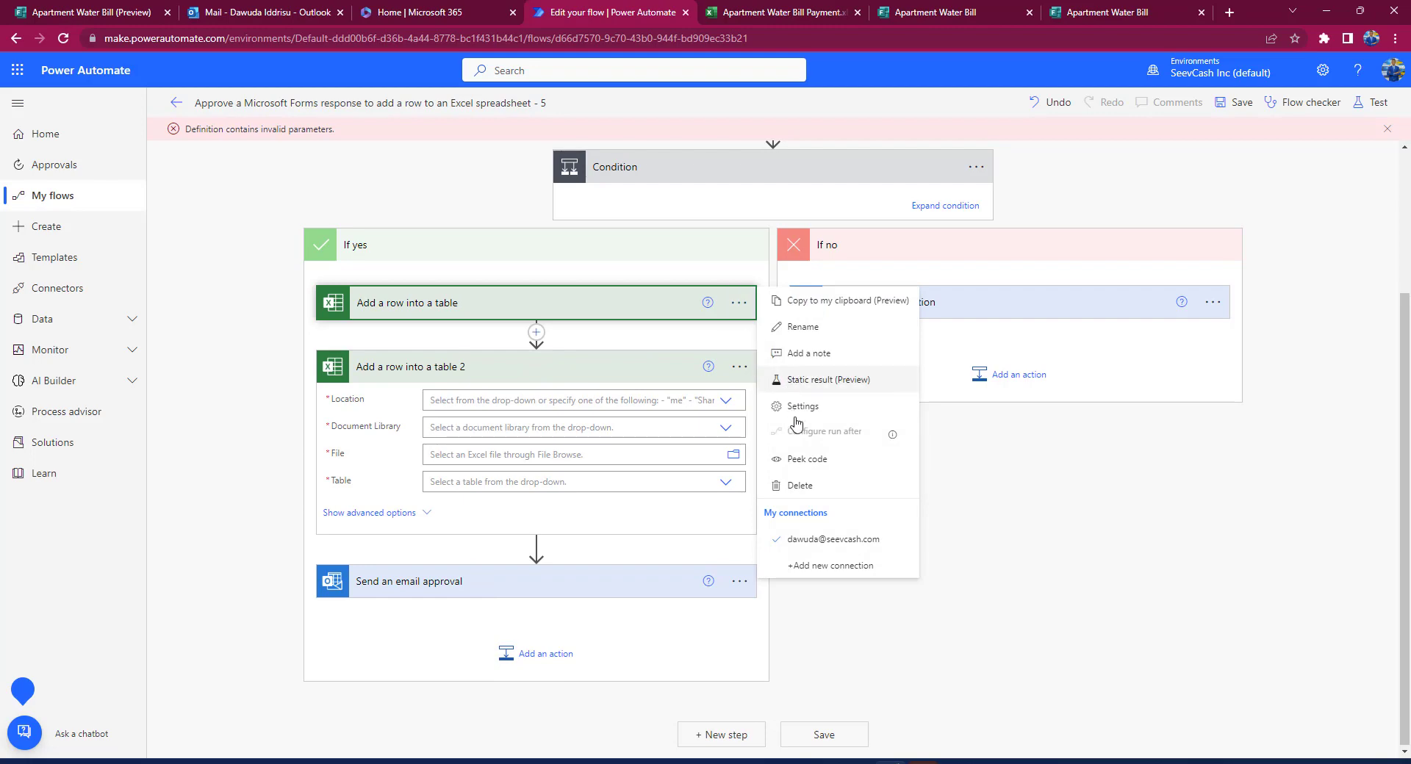
{"action": "left_click", "coordinate": [797, 486]}
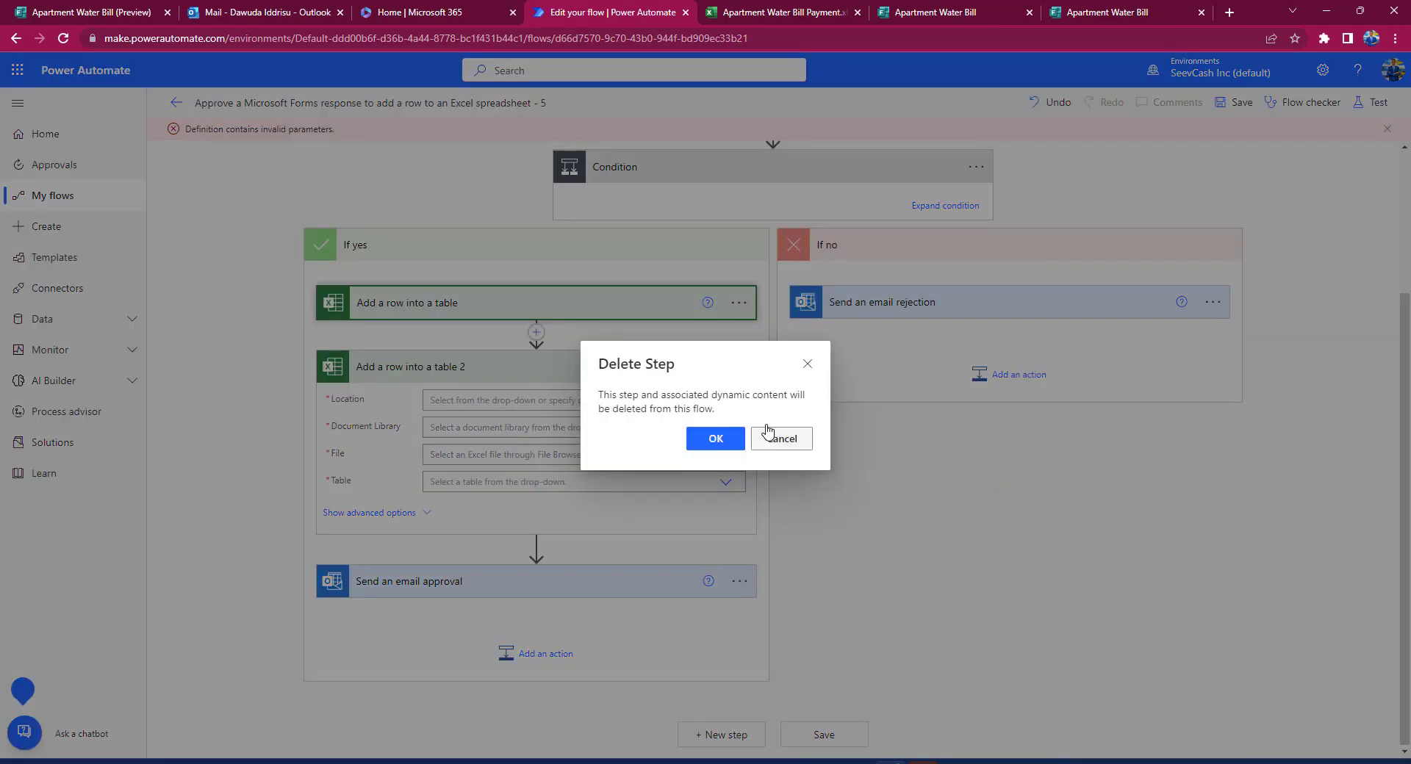
{"action": "left_click", "coordinate": [715, 438]}
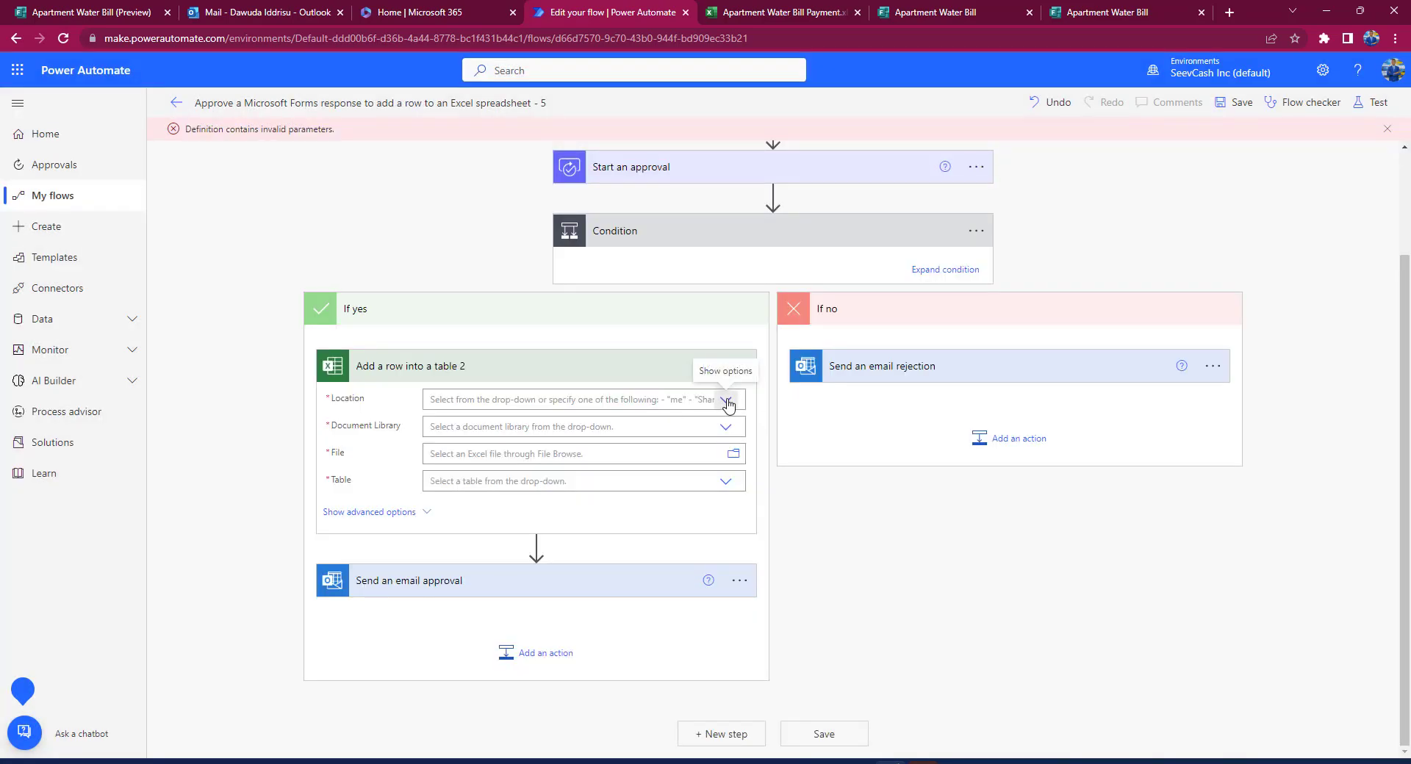
Step: Target OneDrive for Business, OneDrive library, Apartment Water Bill Payment.xlsx and the Apartment_Water_Bill_Payment table
{"action": "left_click", "coordinate": [726, 401]}
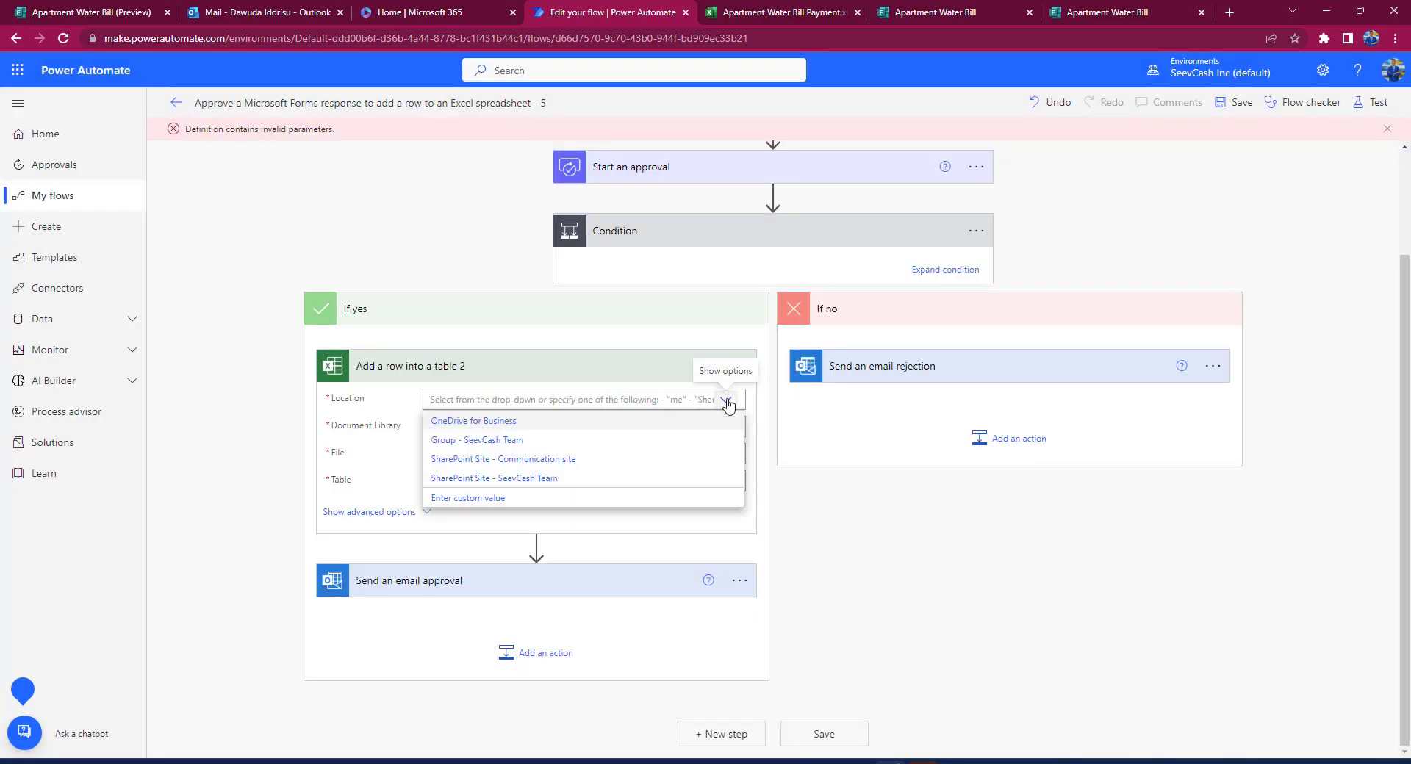
{"action": "left_click", "coordinate": [504, 424]}
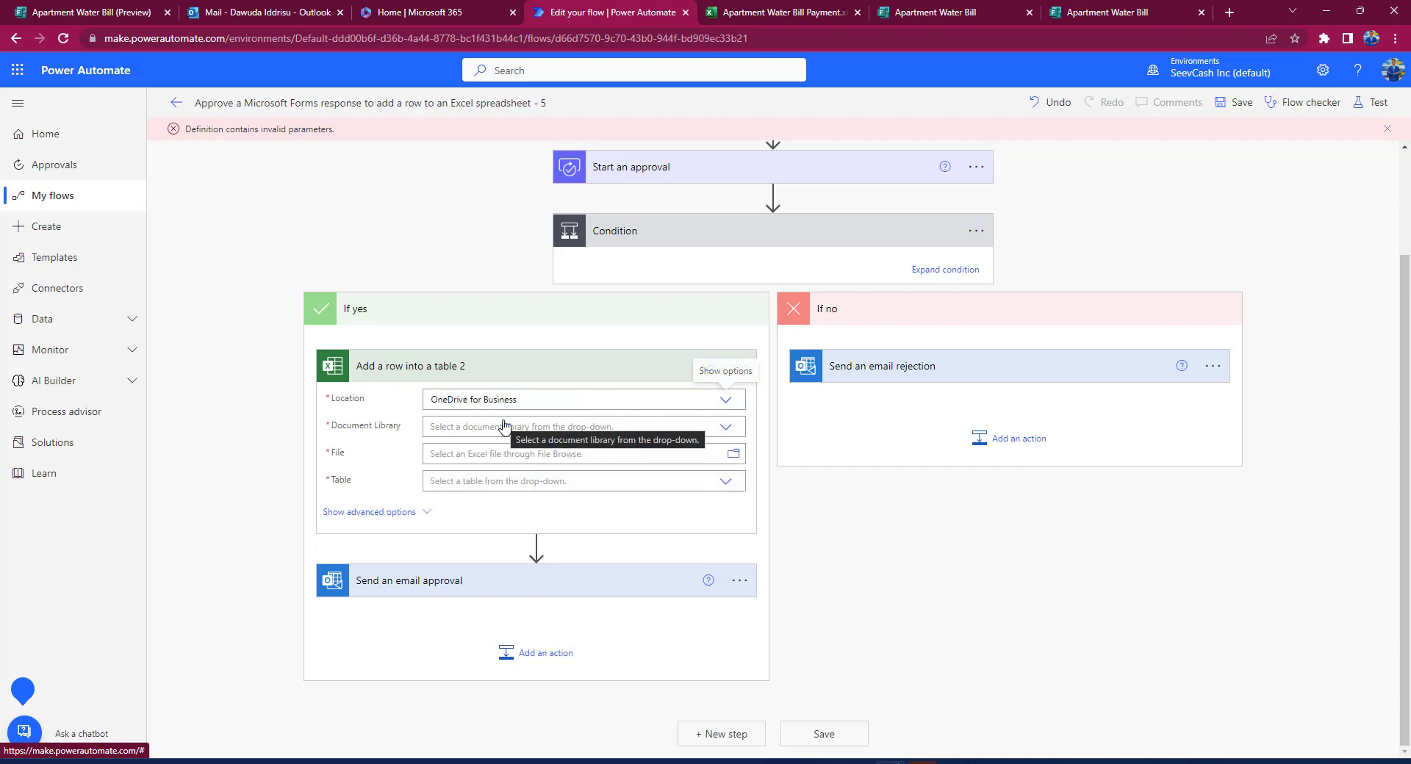
{"action": "left_click", "coordinate": [725, 428]}
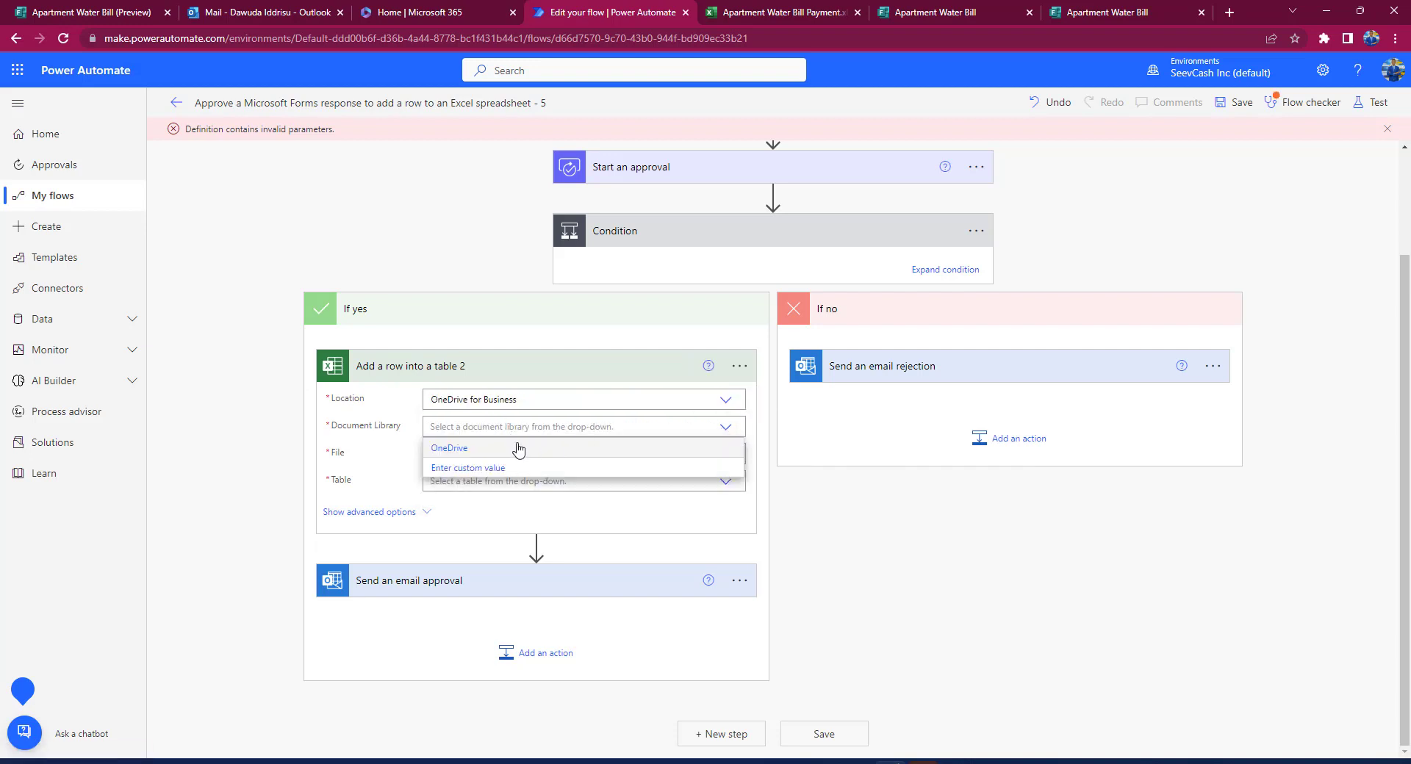
{"action": "left_click", "coordinate": [494, 449]}
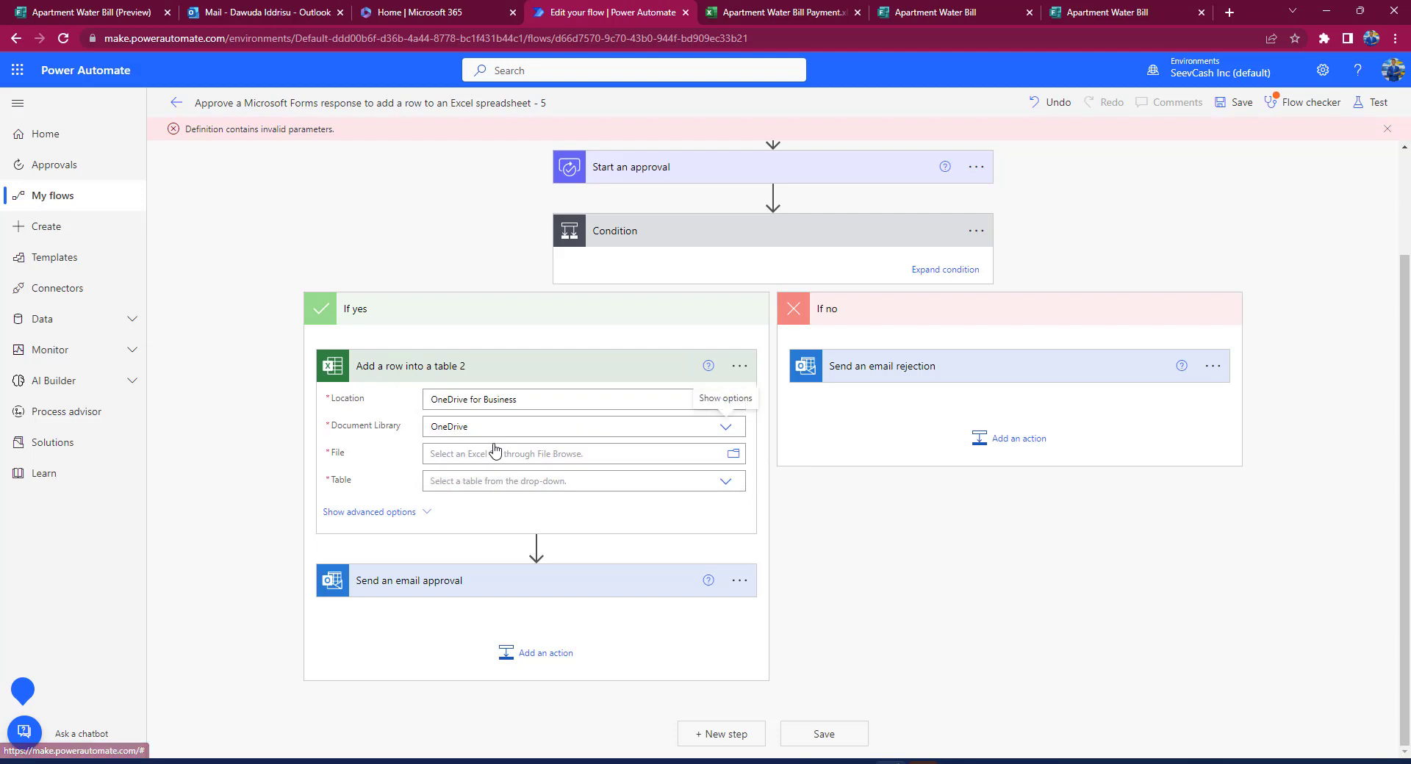
{"action": "left_click", "coordinate": [733, 454]}
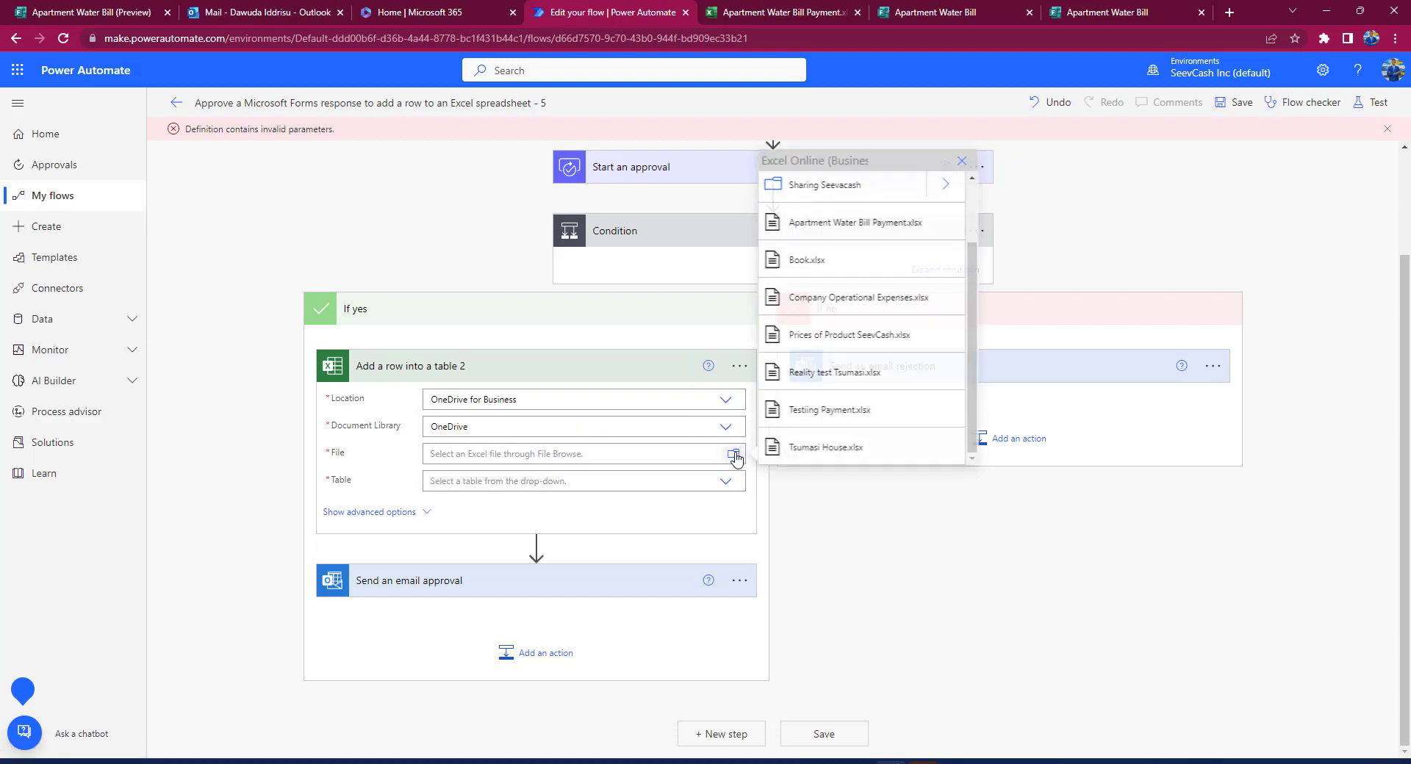
{"action": "left_click", "coordinate": [886, 233]}
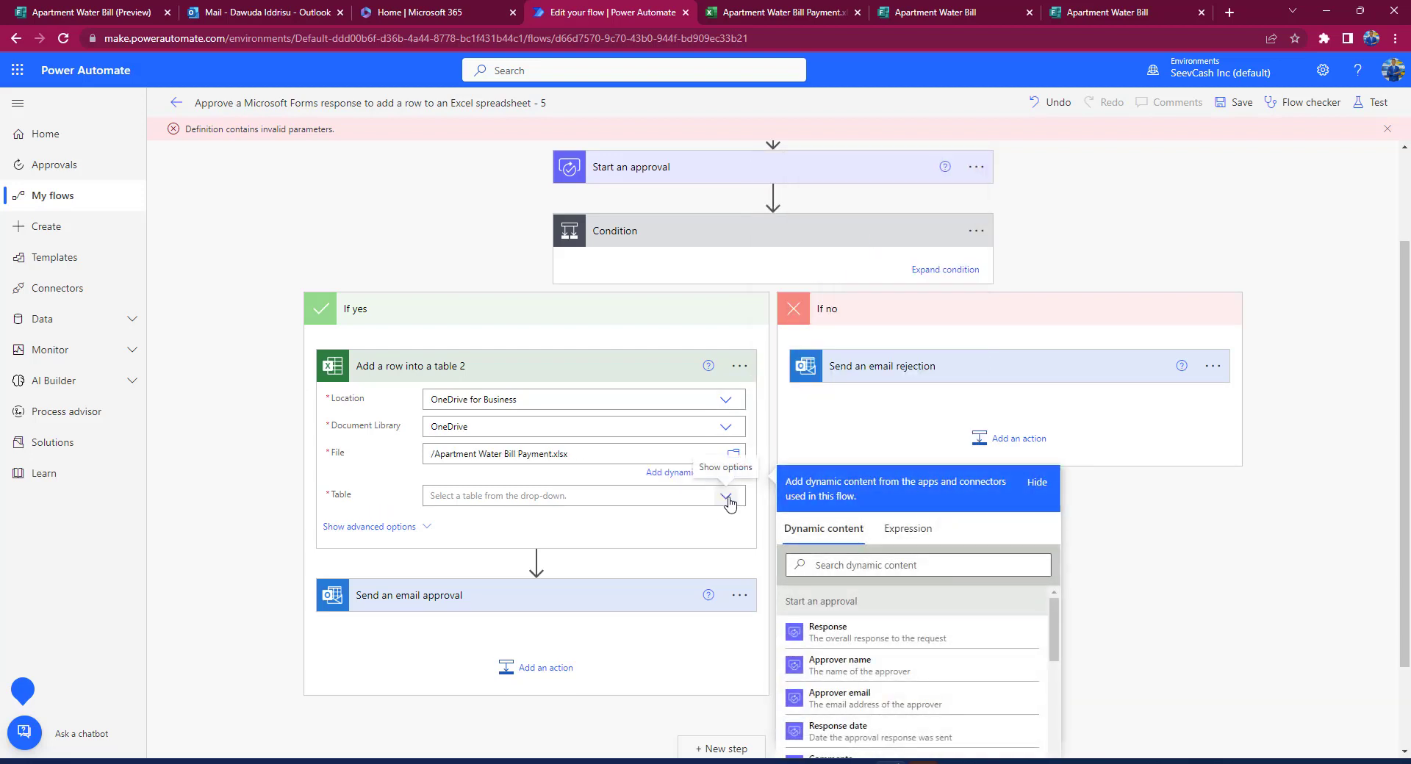
{"action": "left_click", "coordinate": [727, 500]}
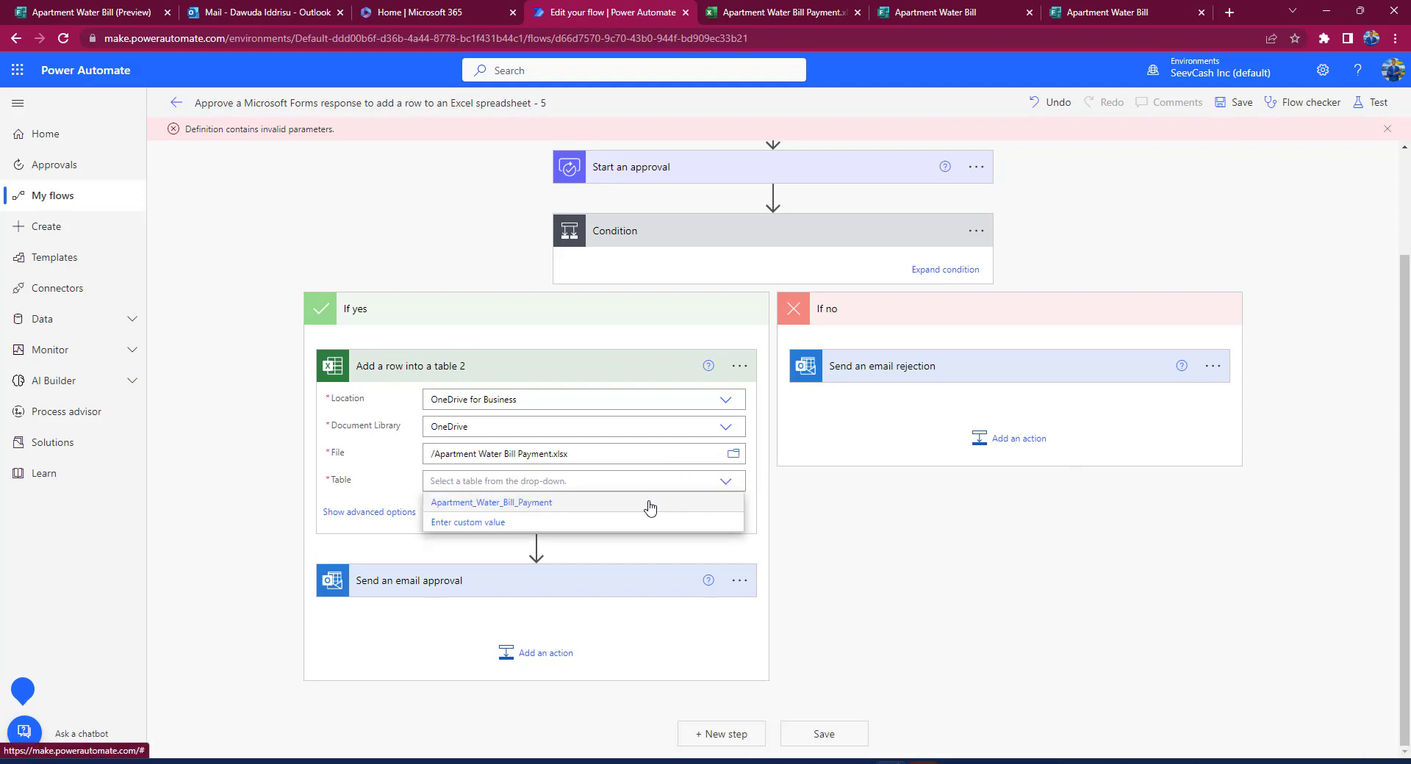
{"action": "left_click", "coordinate": [547, 504]}
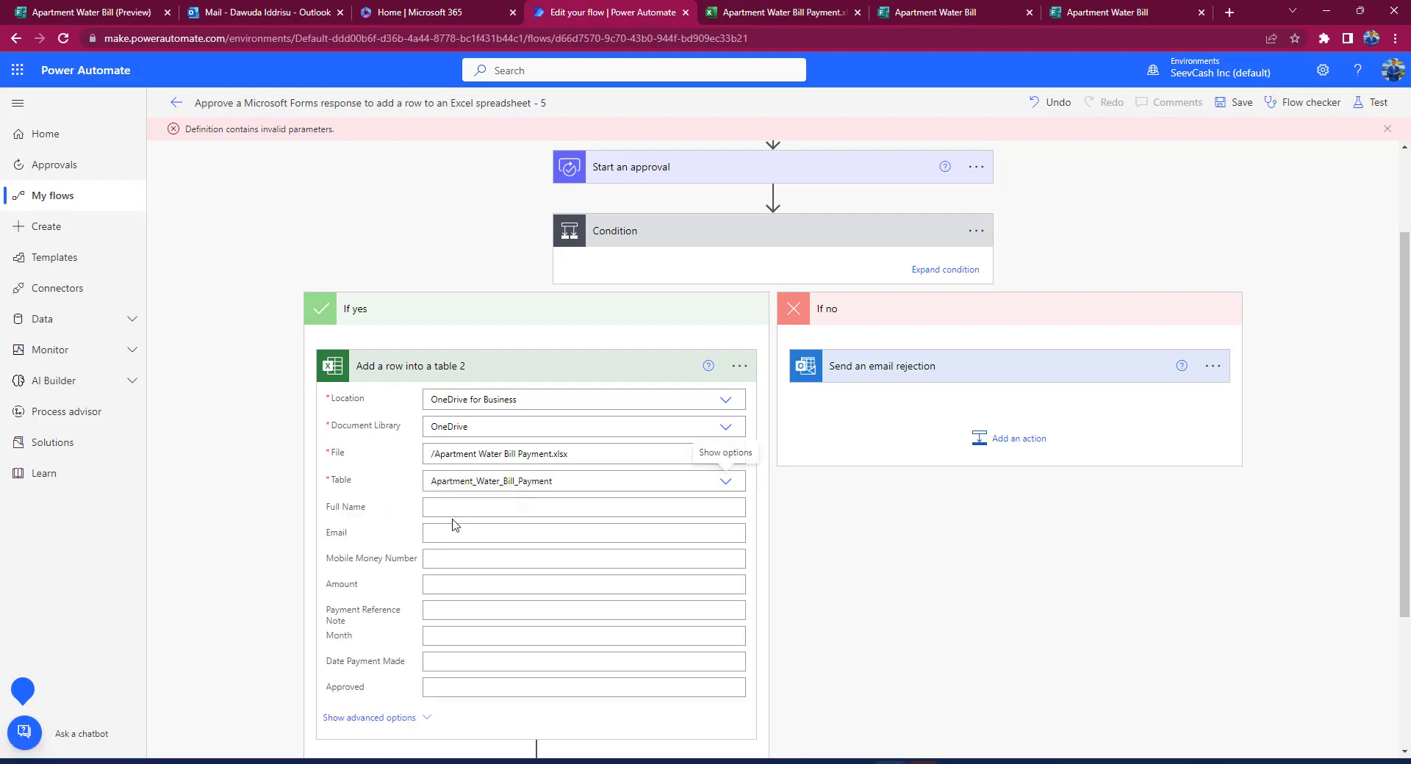
{"action": "left_click", "coordinate": [451, 507]}
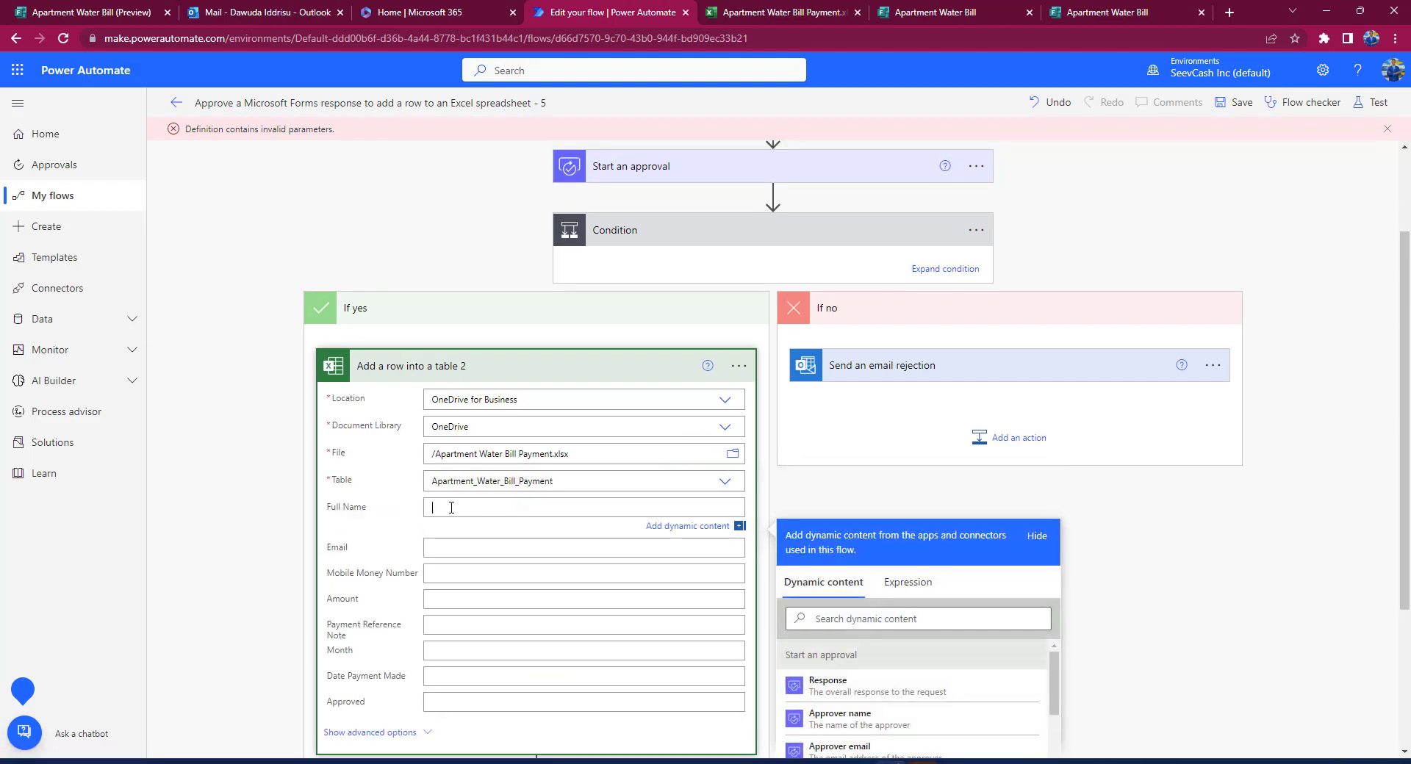
Step: Map the Full Name and email address form answers into the Full Name and Email columns
{"action": "scroll", "coordinate": [476, 515], "scroll_direction": "down", "scroll_amount": 2}
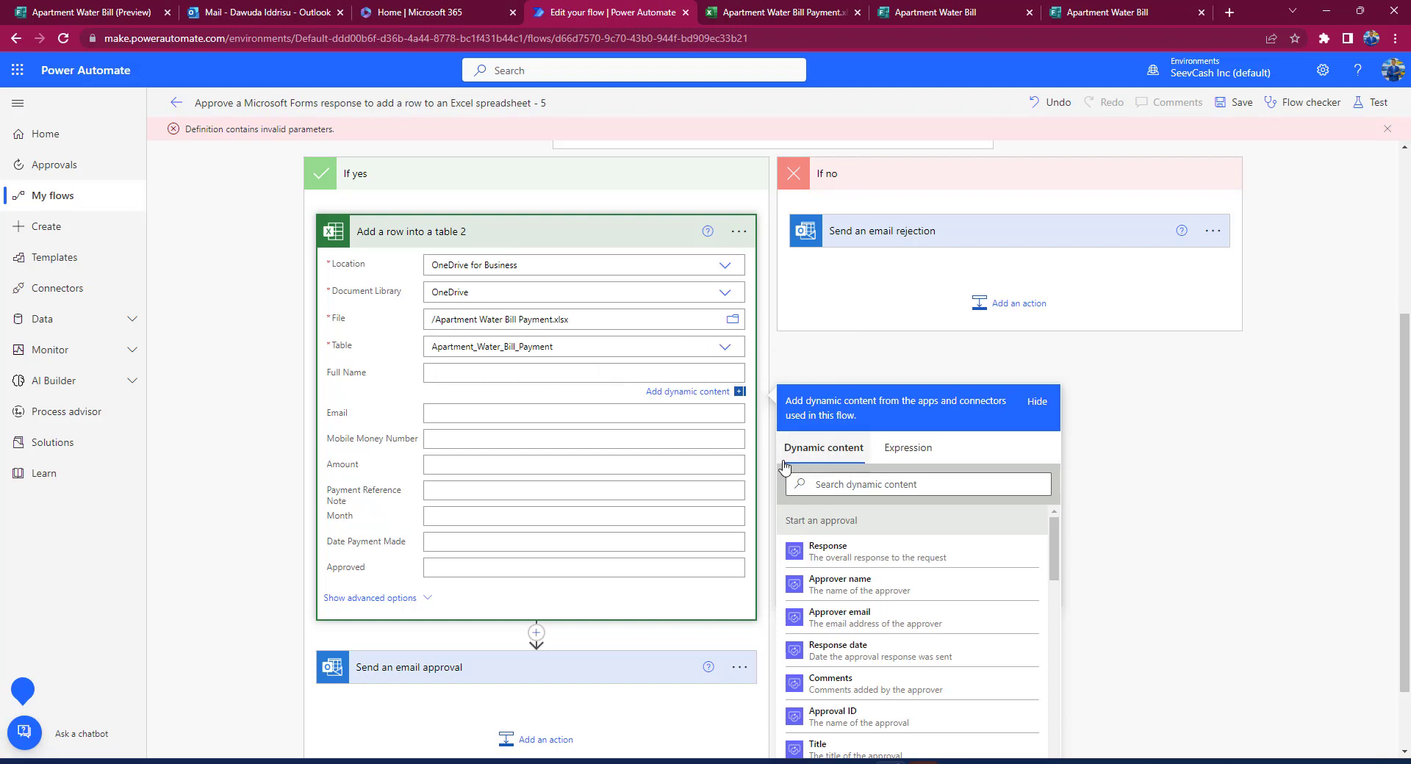
{"action": "left_click", "coordinate": [817, 481]}
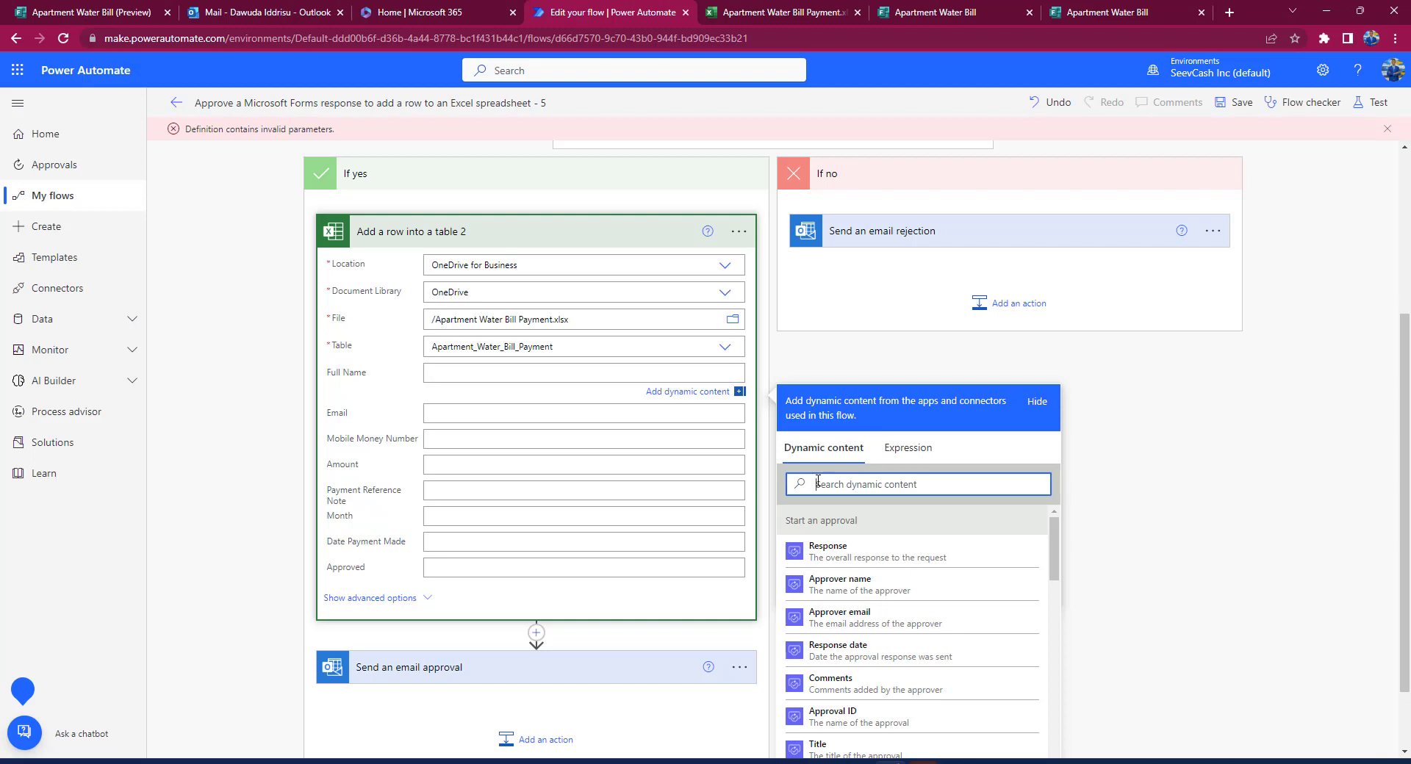
{"action": "type", "text": "ful"}
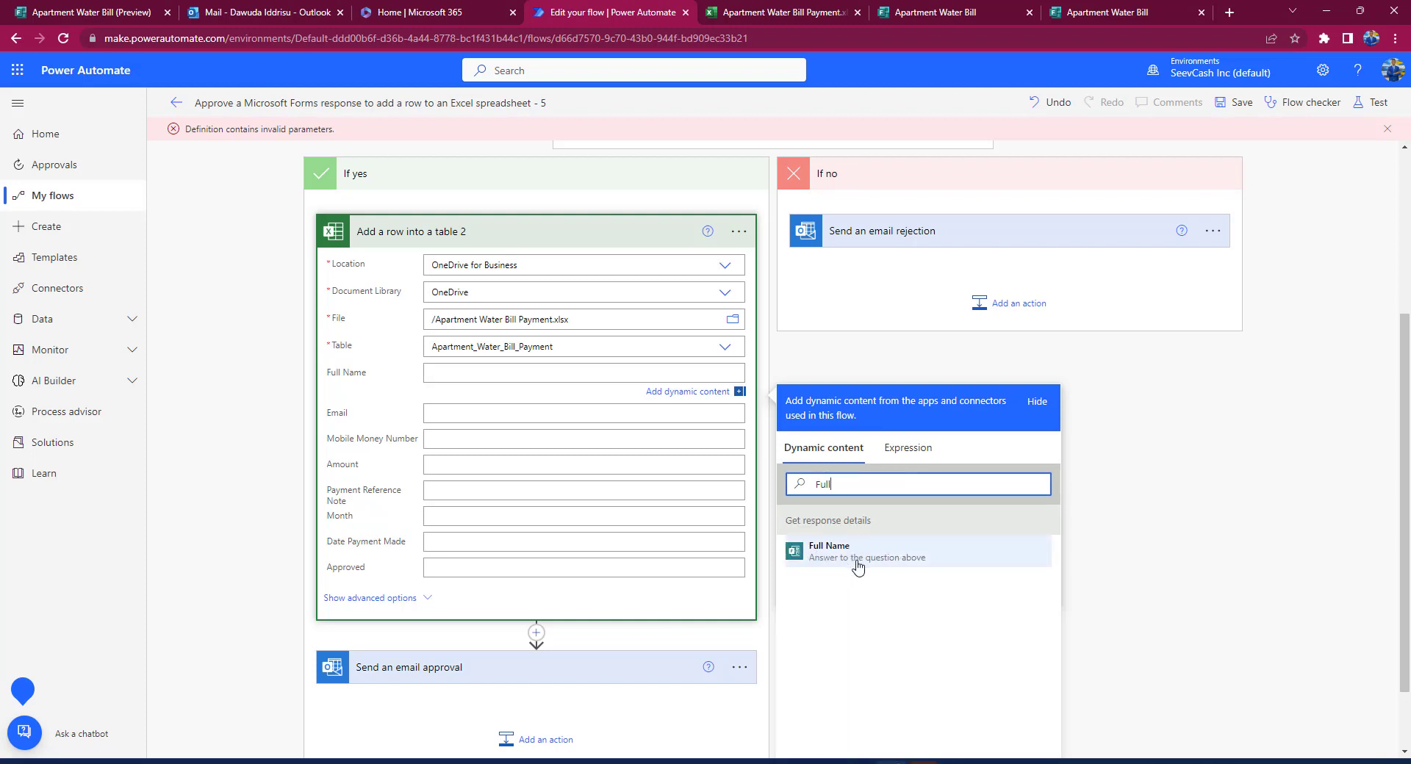
{"action": "left_click", "coordinate": [829, 556]}
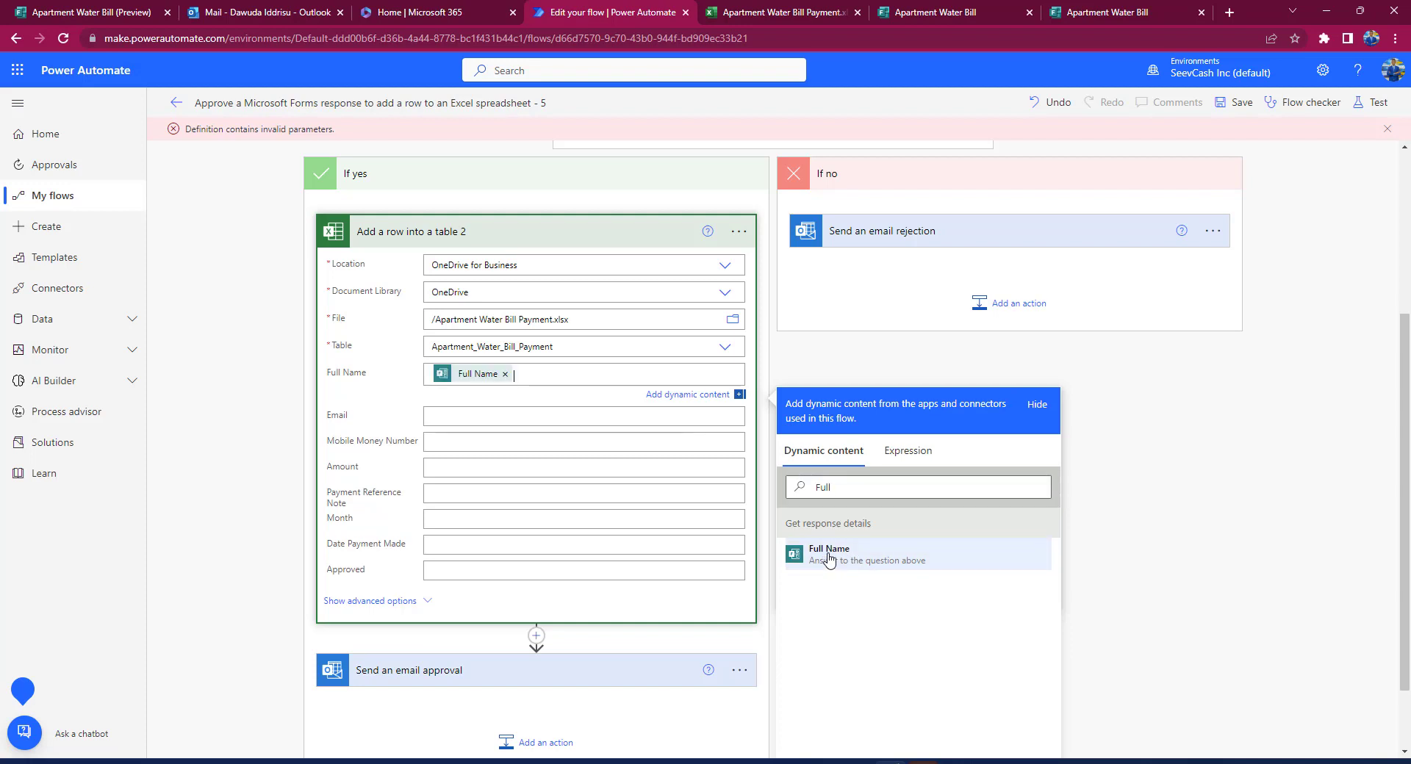
{"action": "left_click", "coordinate": [479, 417]}
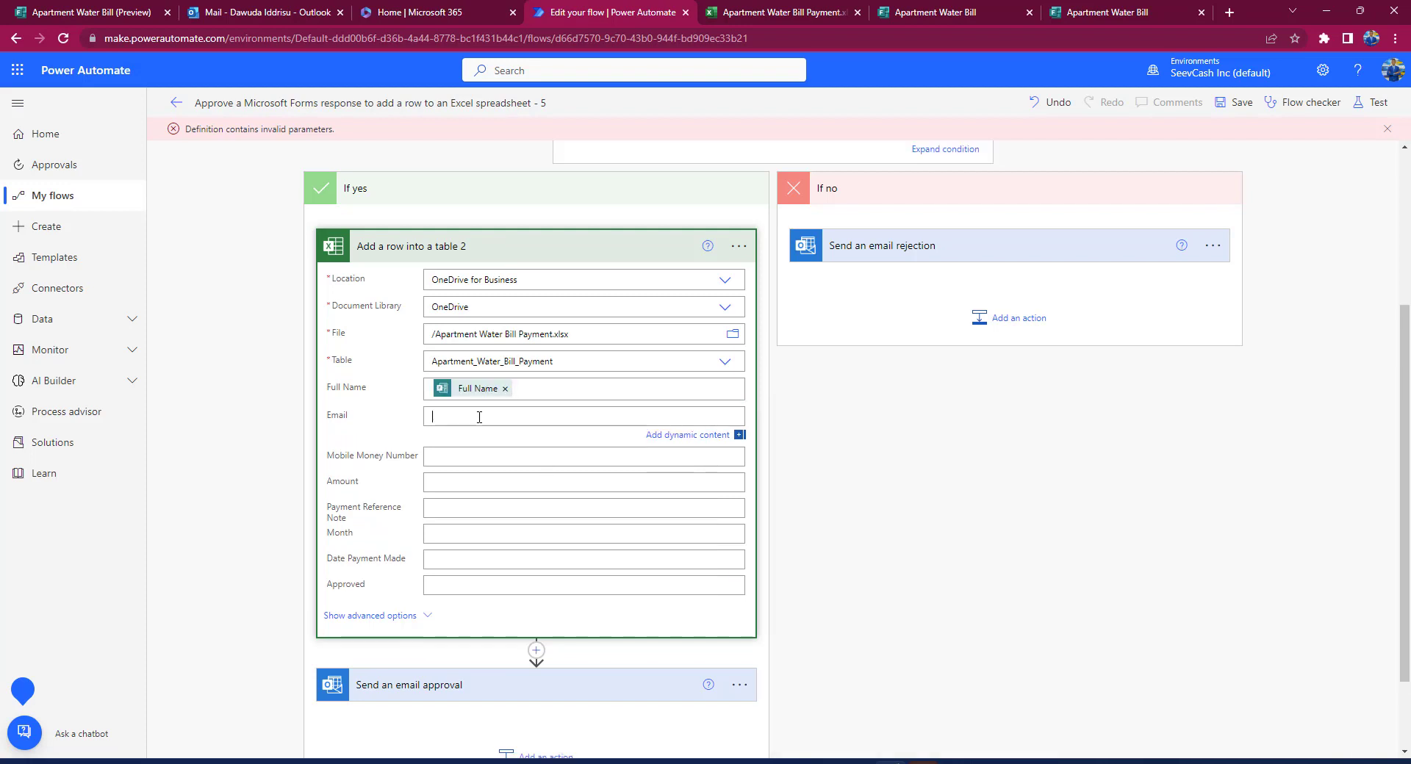
{"action": "left_click", "coordinate": [830, 527]}
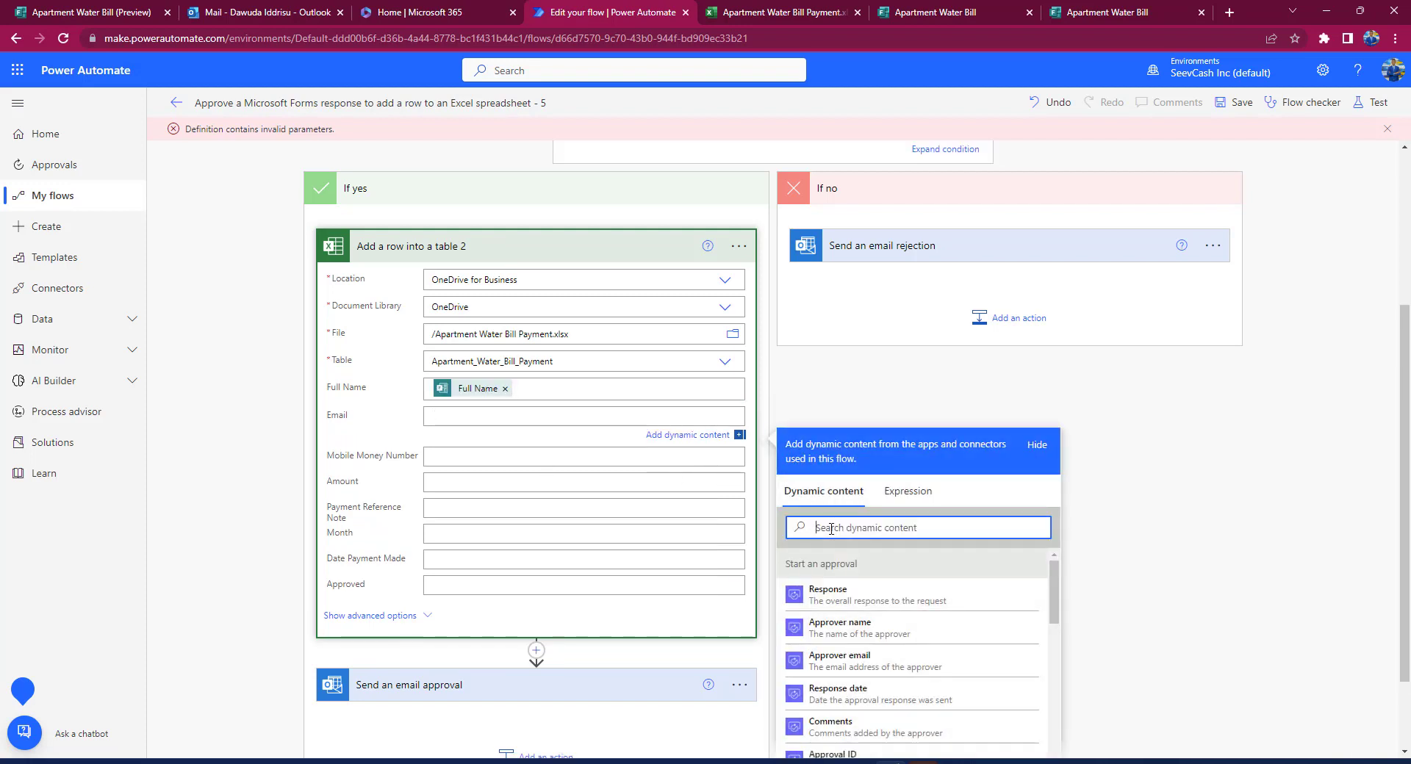
{"action": "type", "text": "email"}
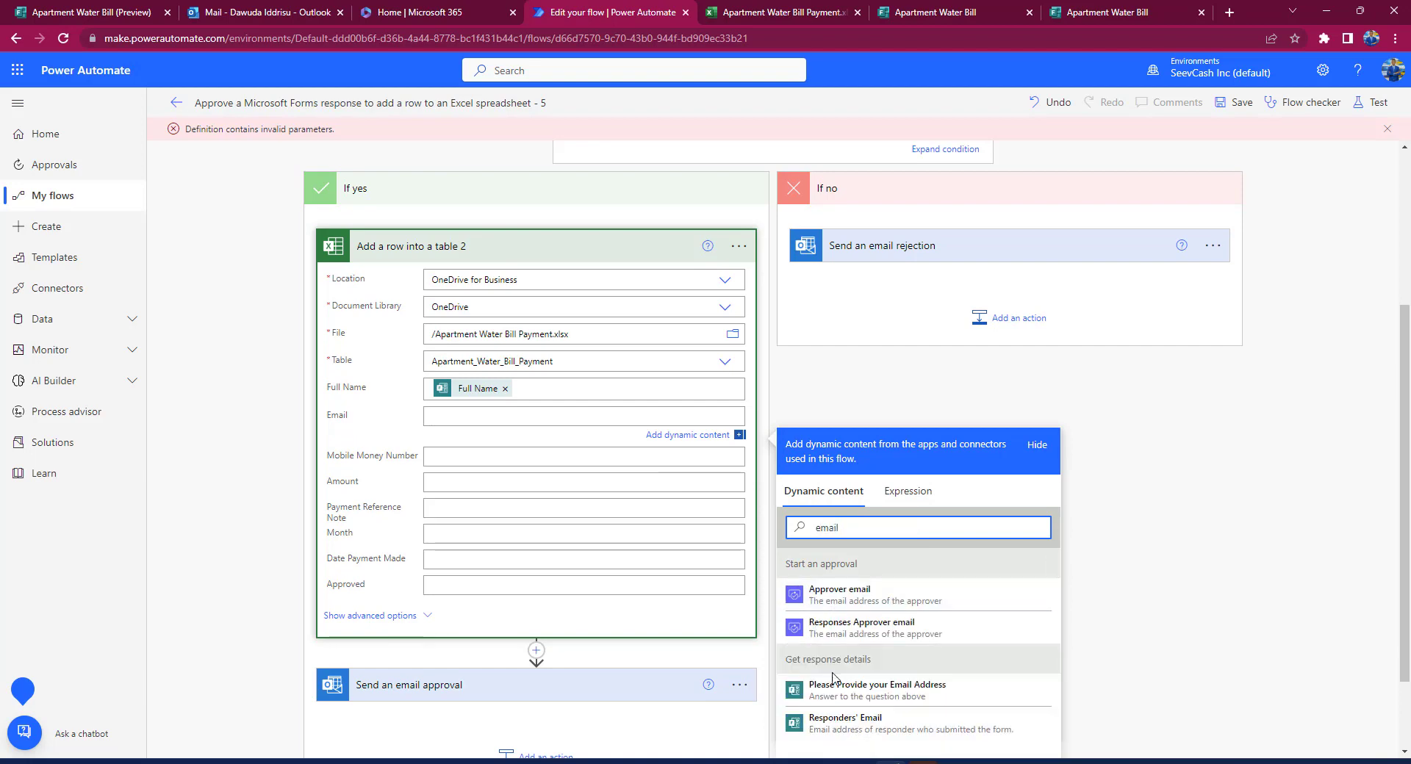
{"action": "scroll", "coordinate": [837, 683], "scroll_direction": "down", "scroll_amount": 2}
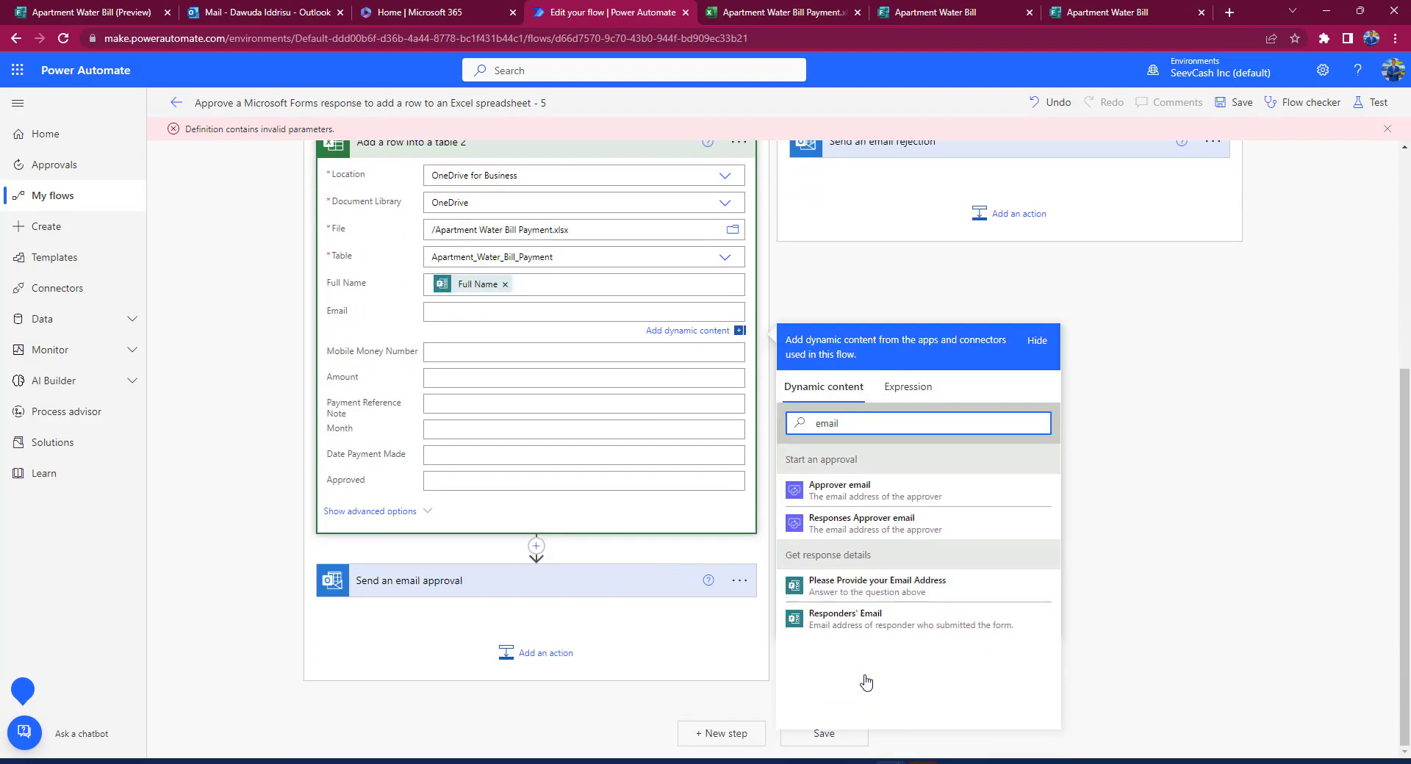
{"action": "left_click", "coordinate": [903, 592]}
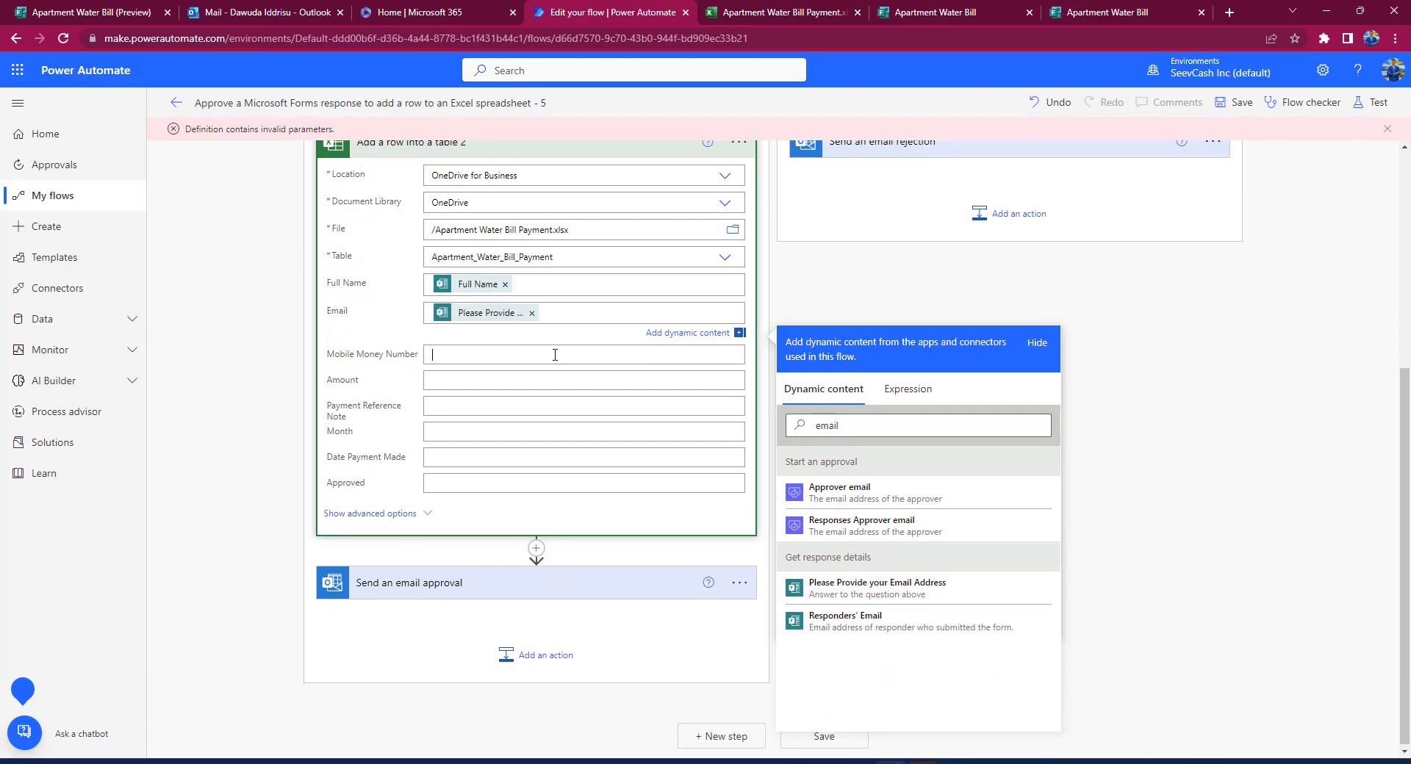
Step: Fill Mobile Money Number and Amount with the Mobile Money Number and Amount GHS answers
{"action": "left_click", "coordinate": [555, 355]}
{"action": "scroll", "coordinate": [876, 564], "scroll_direction": "down", "scroll_amount": 3}
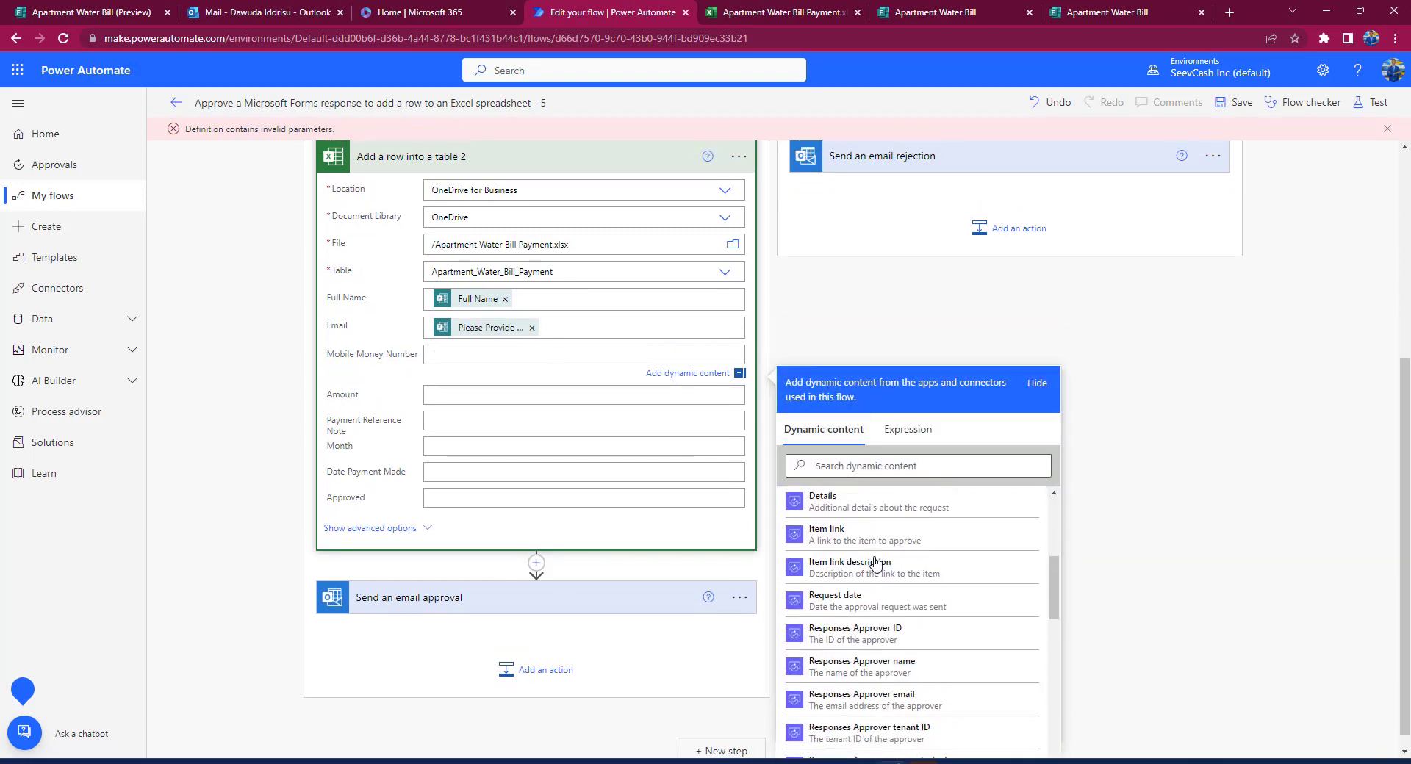
{"action": "scroll", "coordinate": [876, 564], "scroll_direction": "down", "scroll_amount": 5}
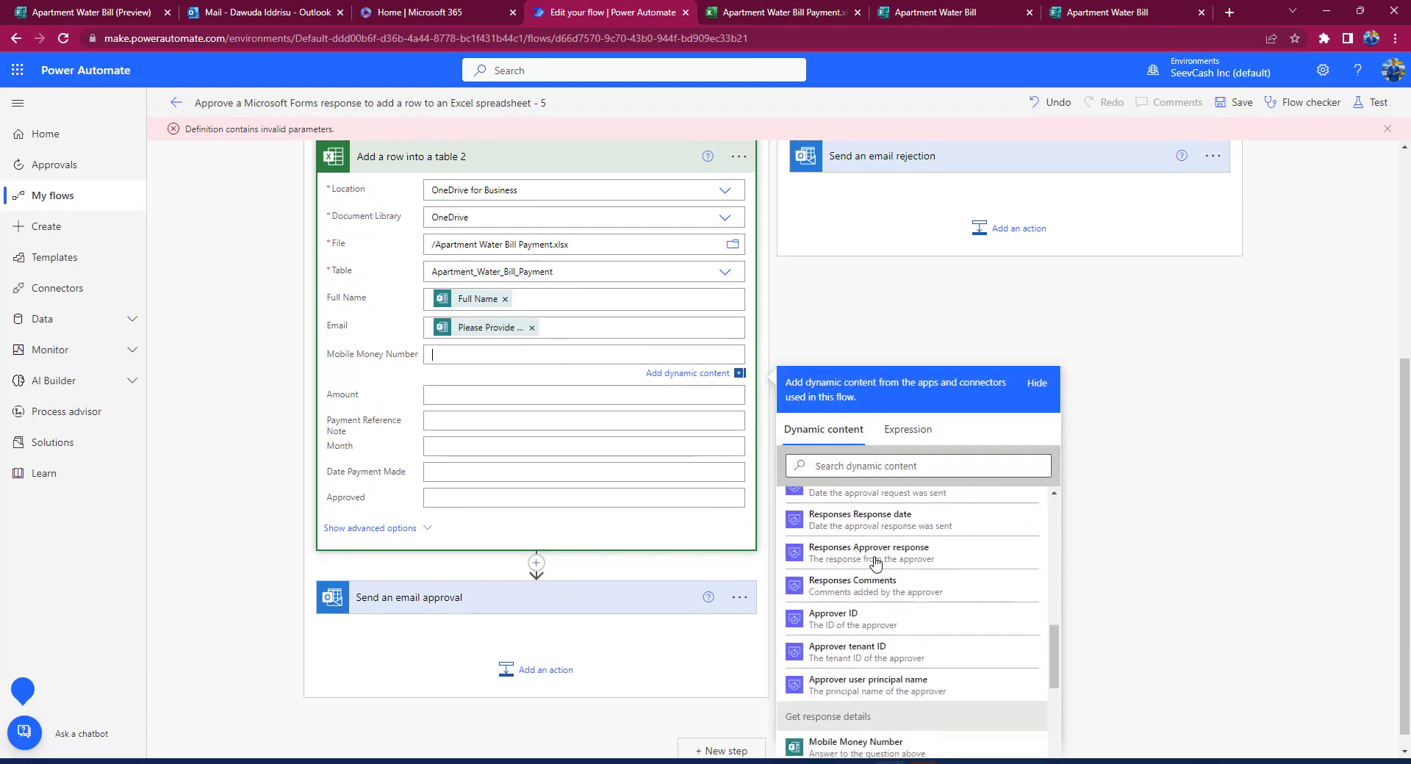
{"action": "left_click", "coordinate": [860, 466]}
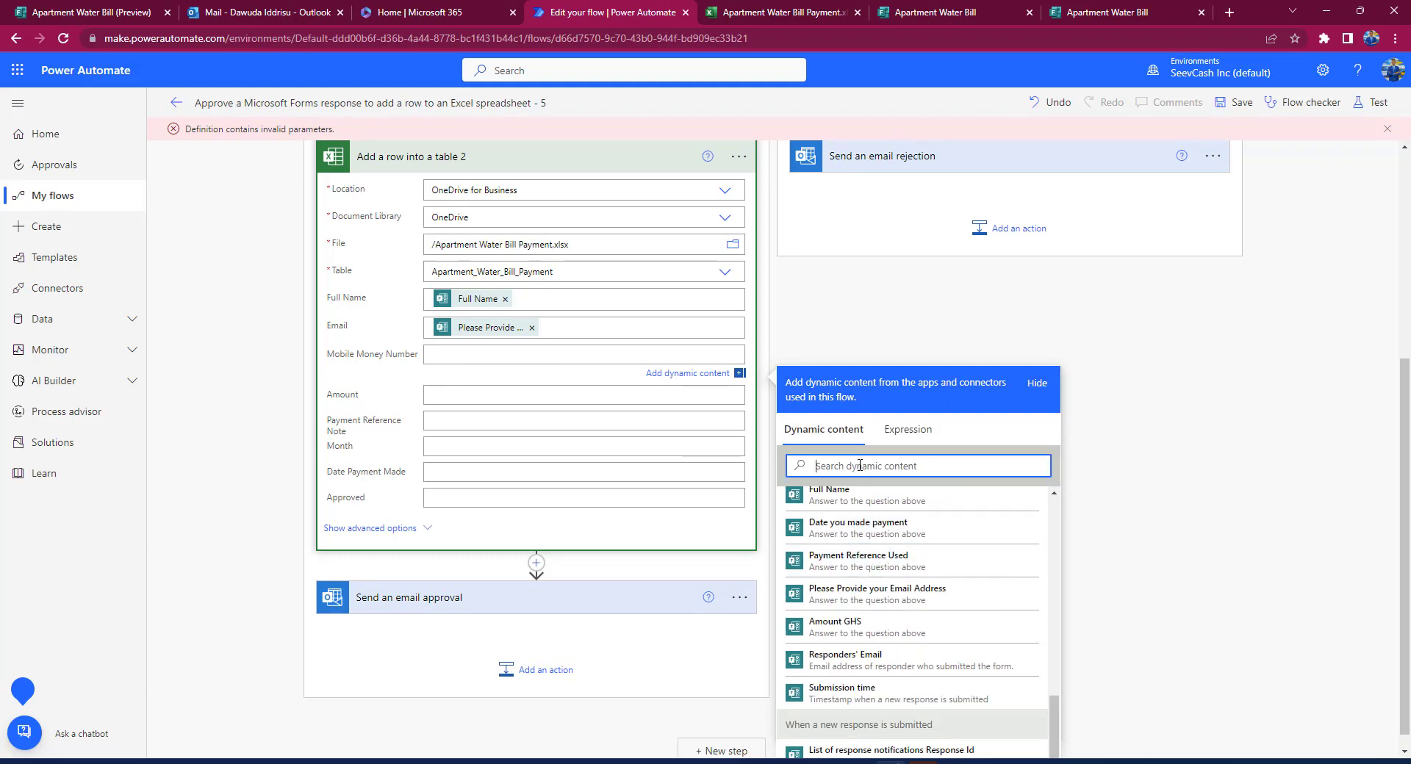
{"action": "type", "text": "mob"}
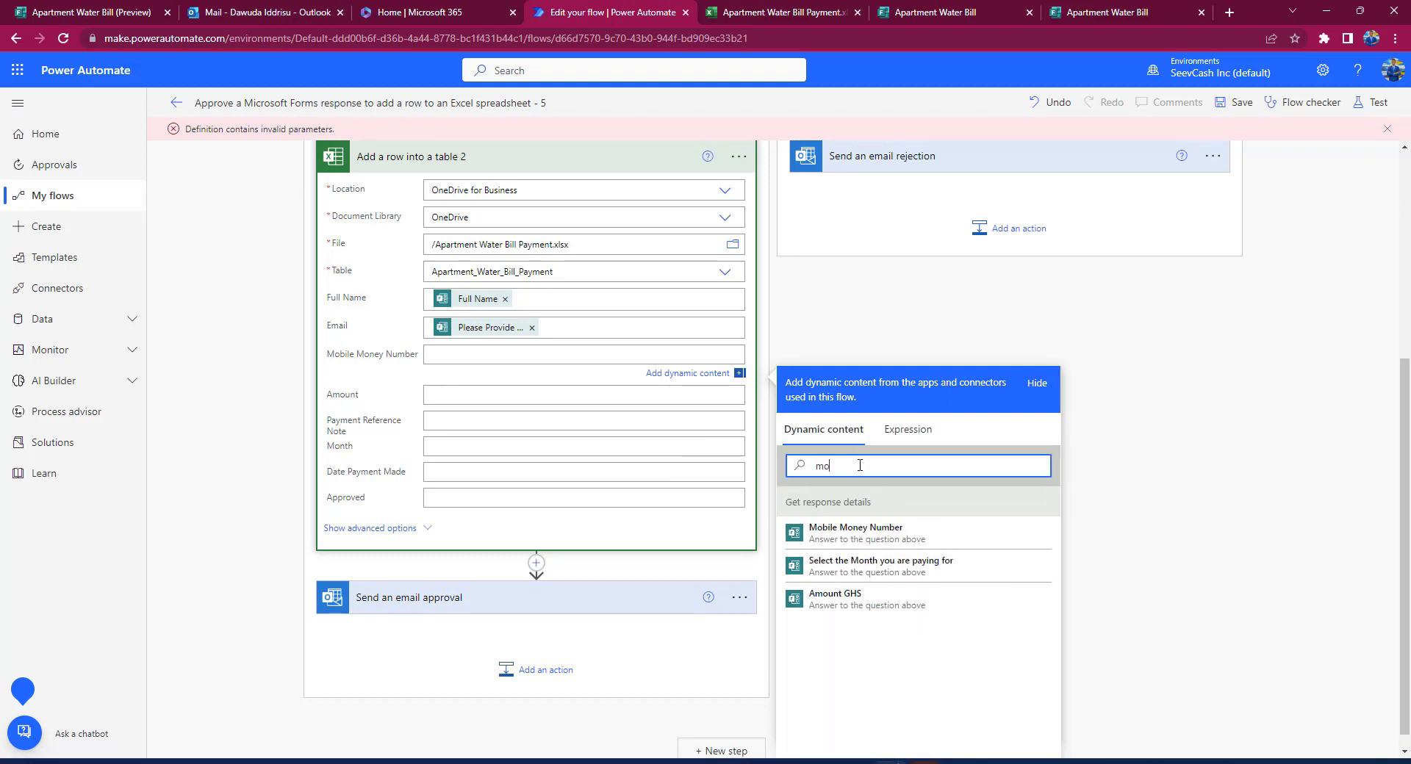
{"action": "left_click", "coordinate": [884, 531]}
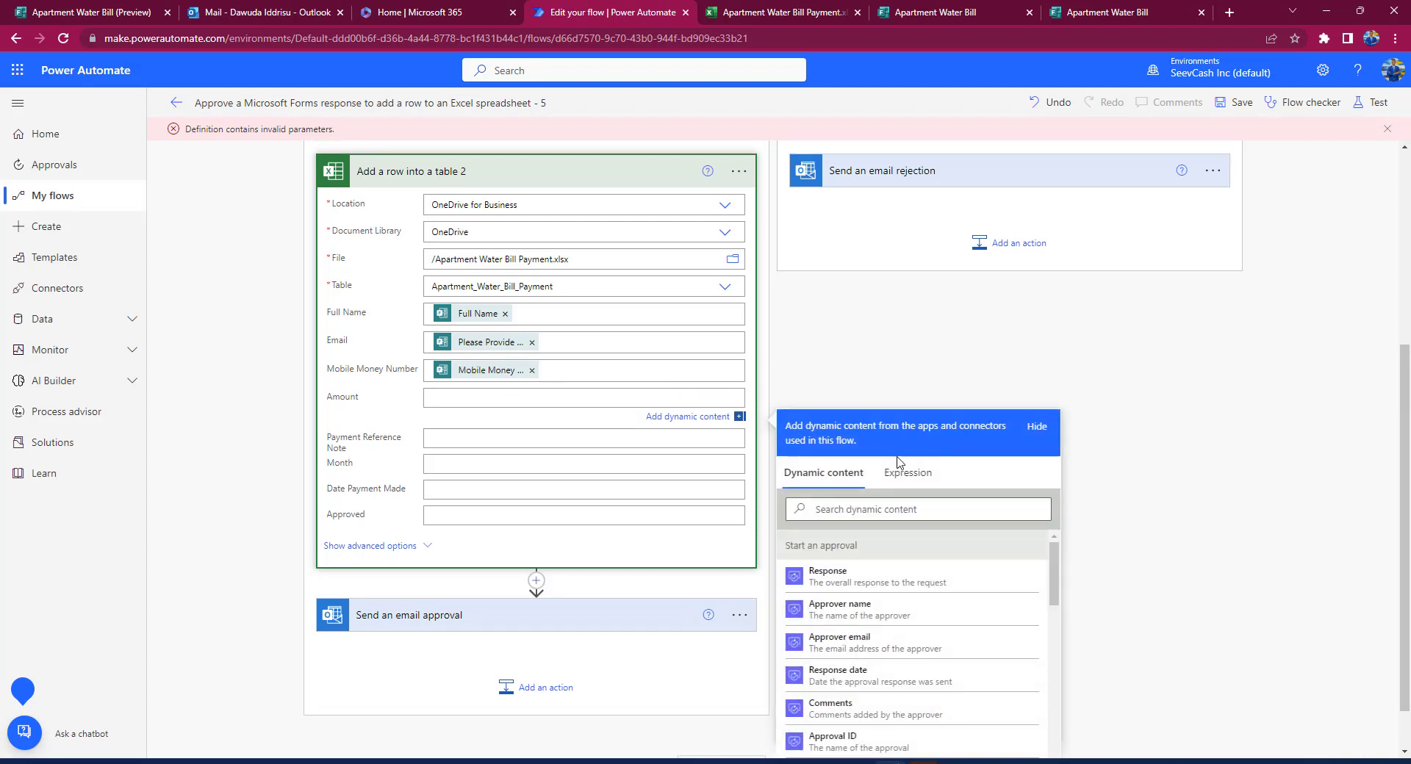
{"action": "left_click", "coordinate": [856, 505]}
{"action": "type", "text": "amount"}
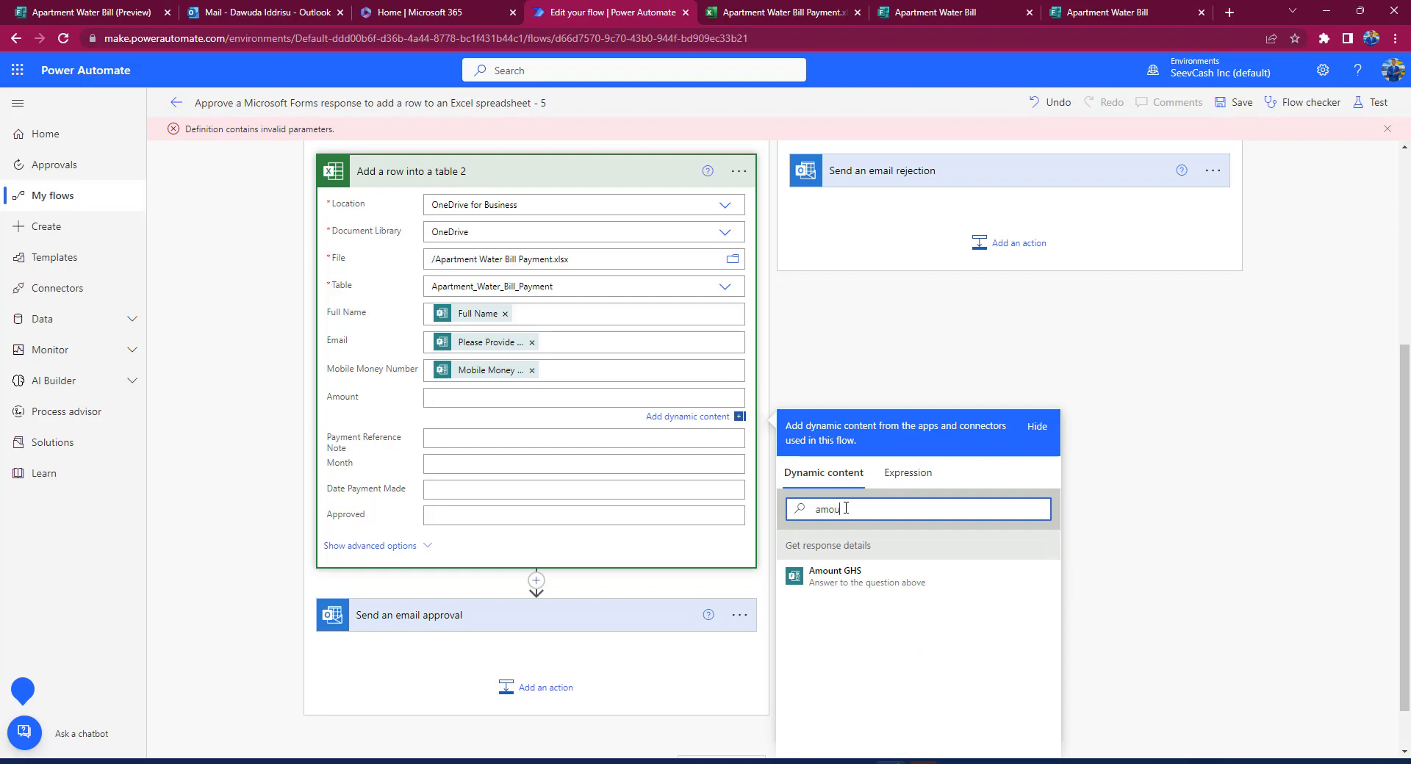
{"action": "left_click", "coordinate": [875, 577]}
Step: Fill Payment Reference Note, Month and Date Payment Made with the matching form answers
{"action": "left_click", "coordinate": [455, 445]}
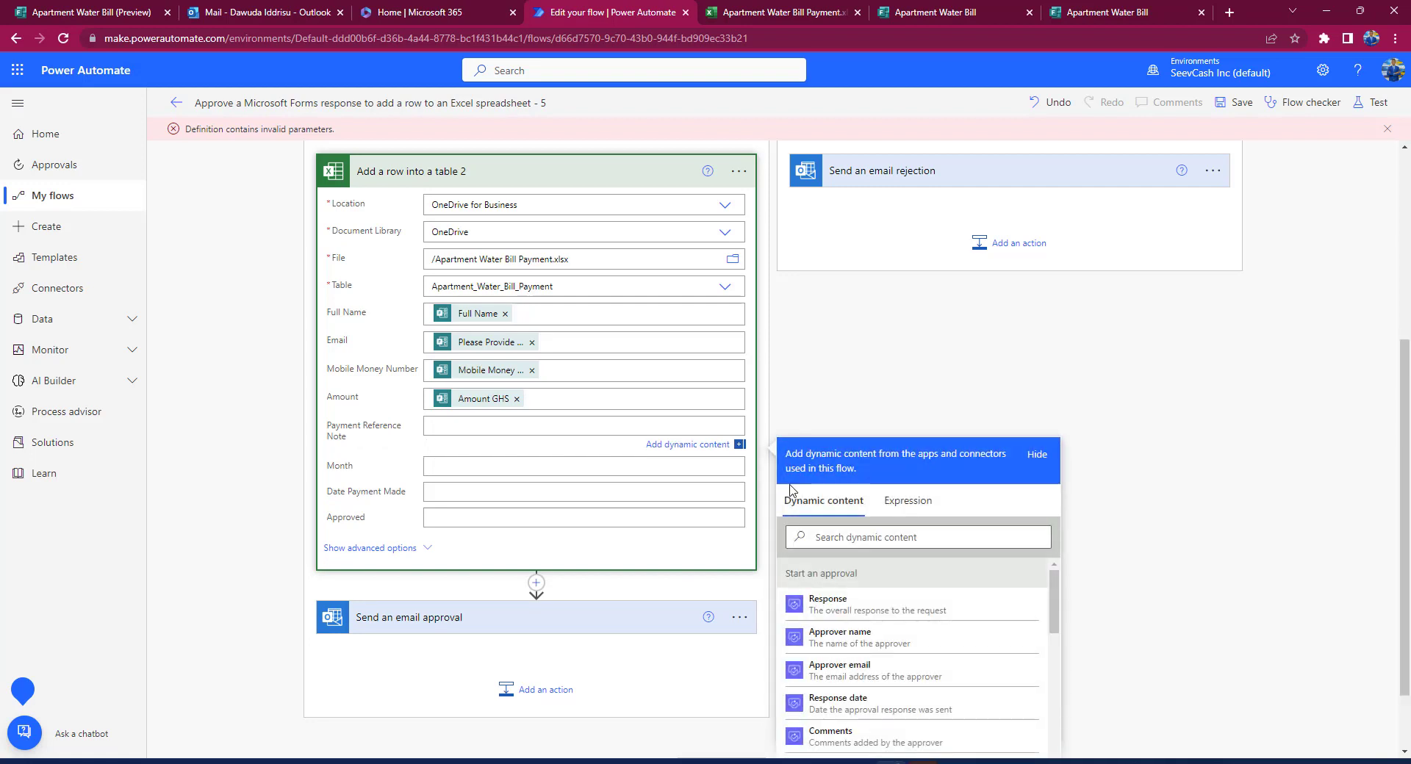
{"action": "left_click", "coordinate": [826, 542]}
{"action": "type", "text": "refer"}
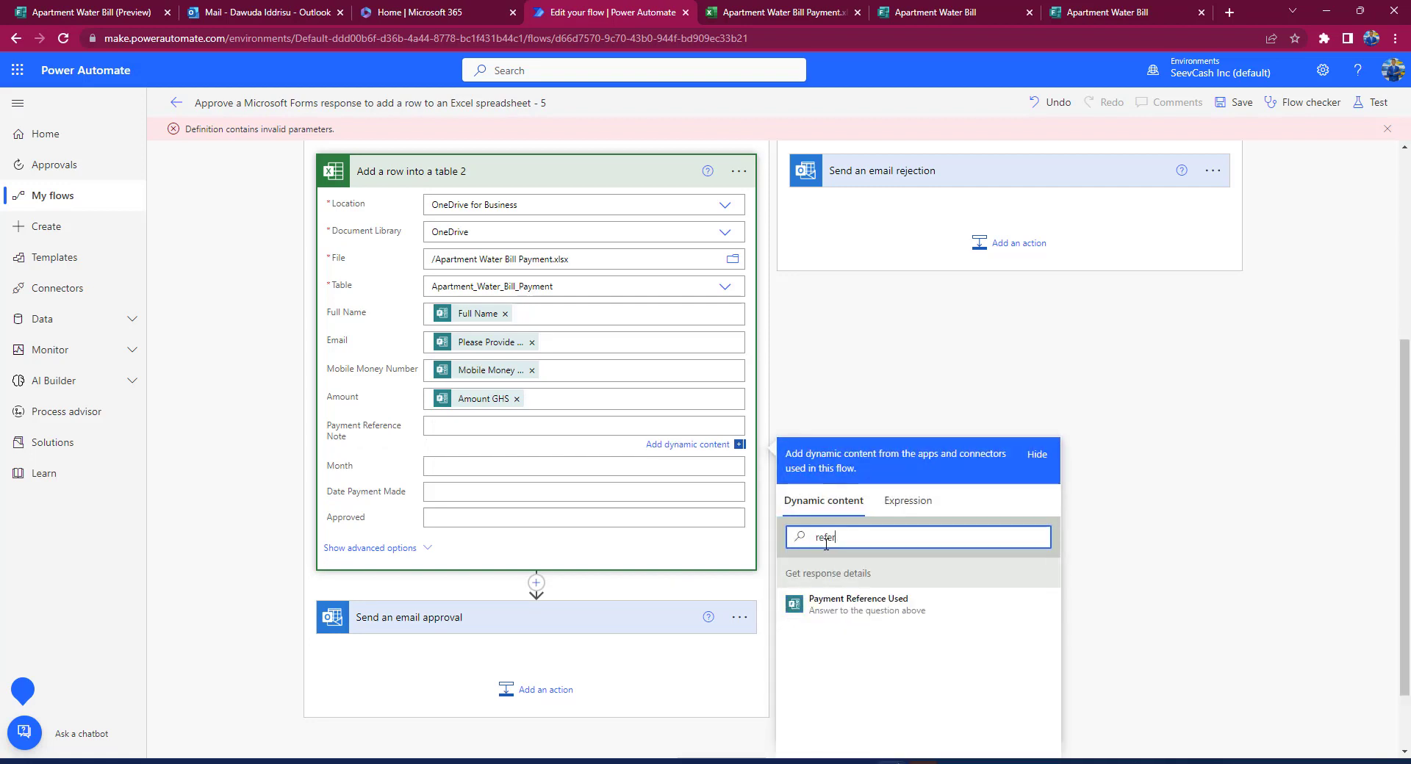
{"action": "left_click", "coordinate": [881, 599]}
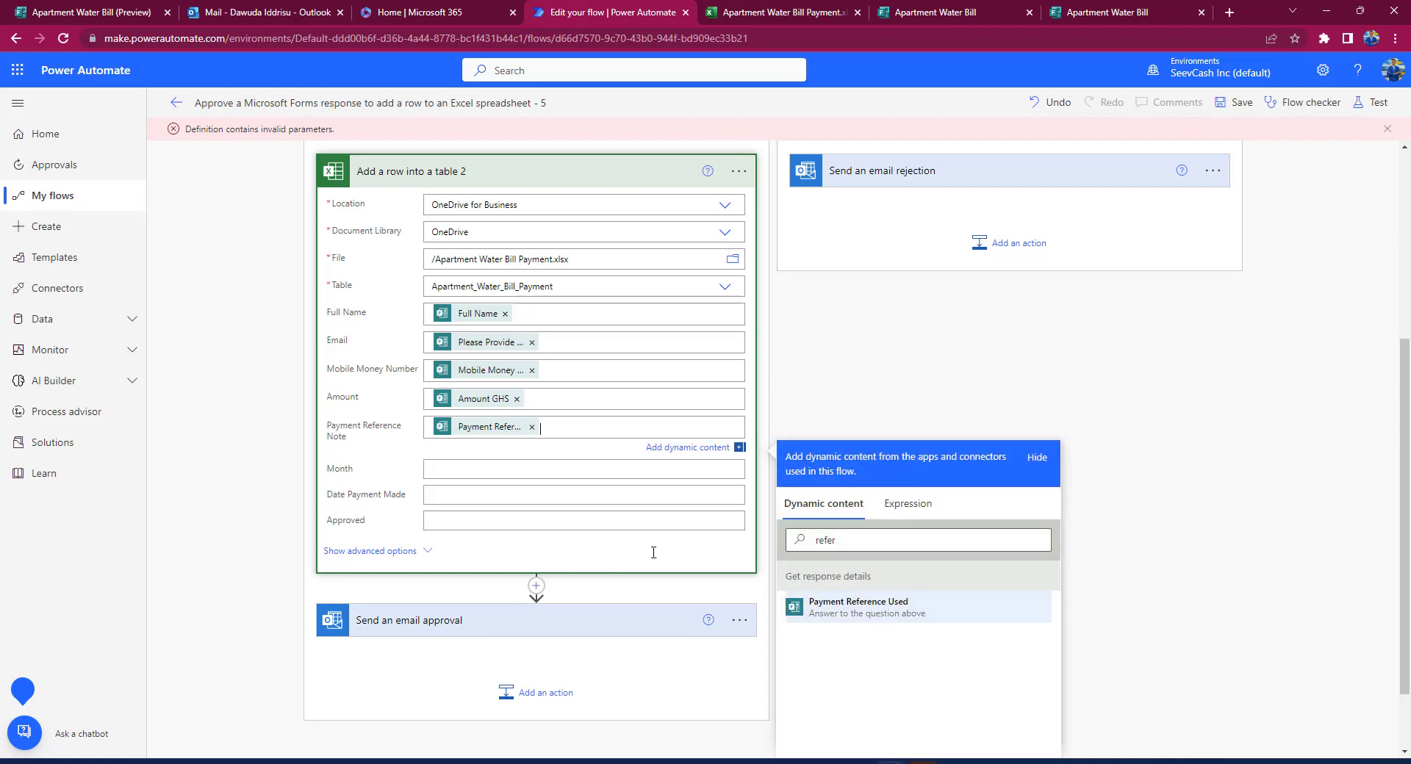
{"action": "left_click", "coordinate": [844, 579]}
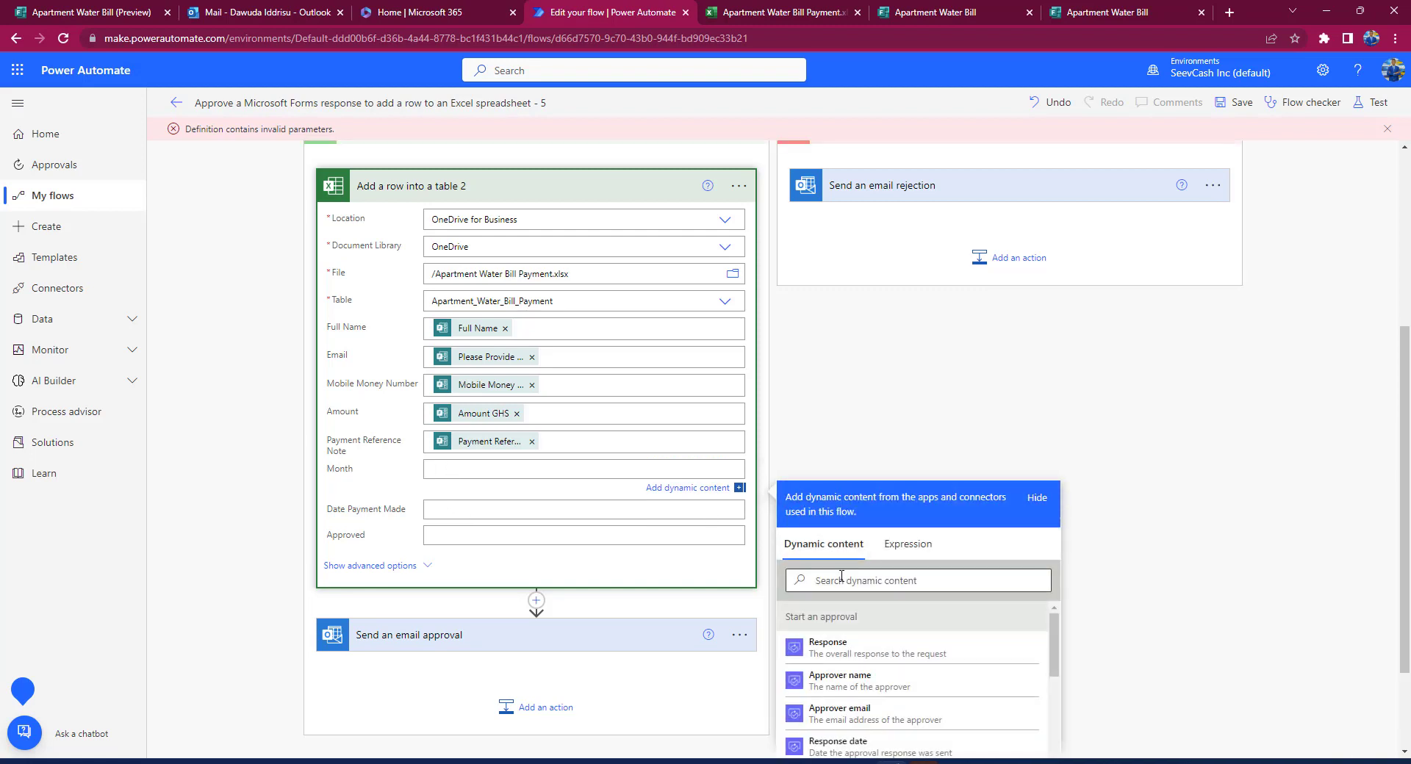
{"action": "type", "text": "month"}
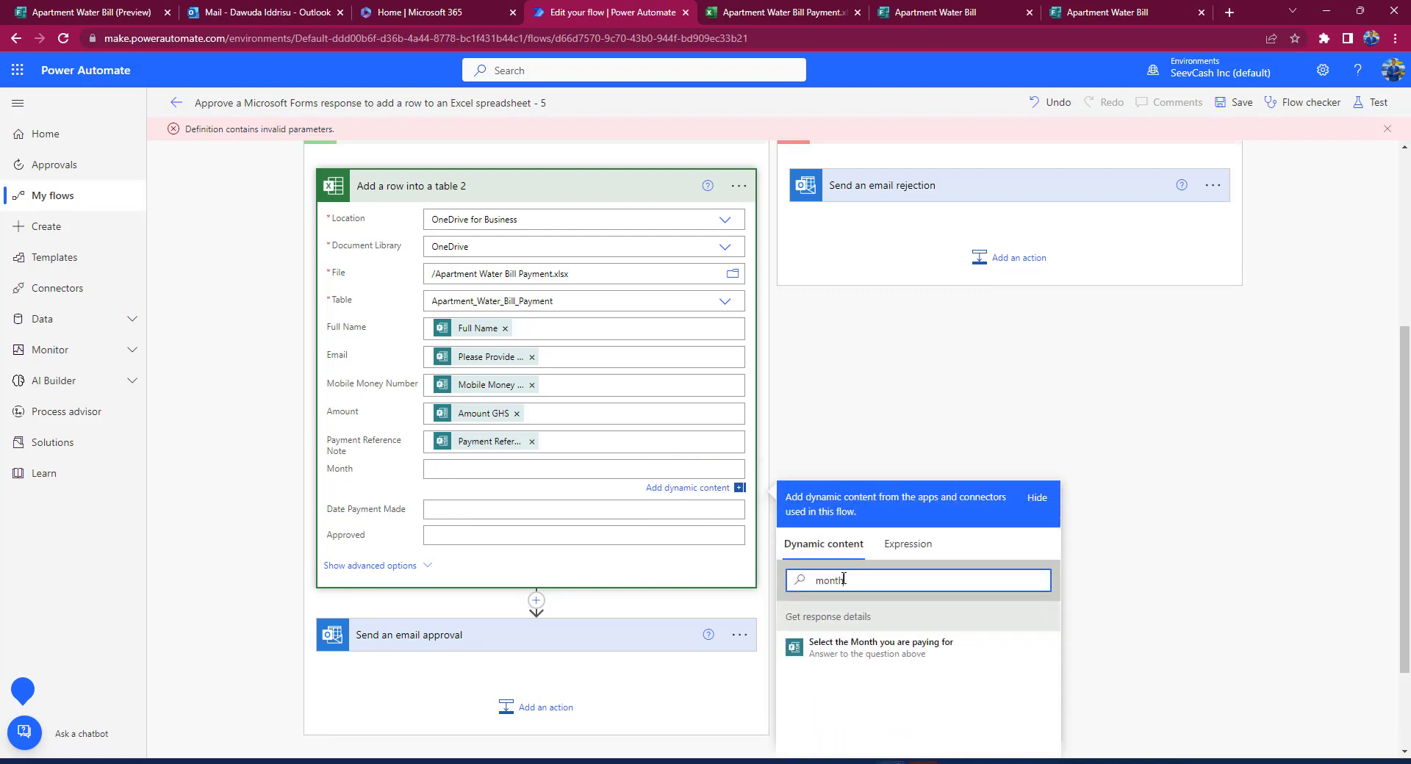
{"action": "left_click", "coordinate": [885, 650]}
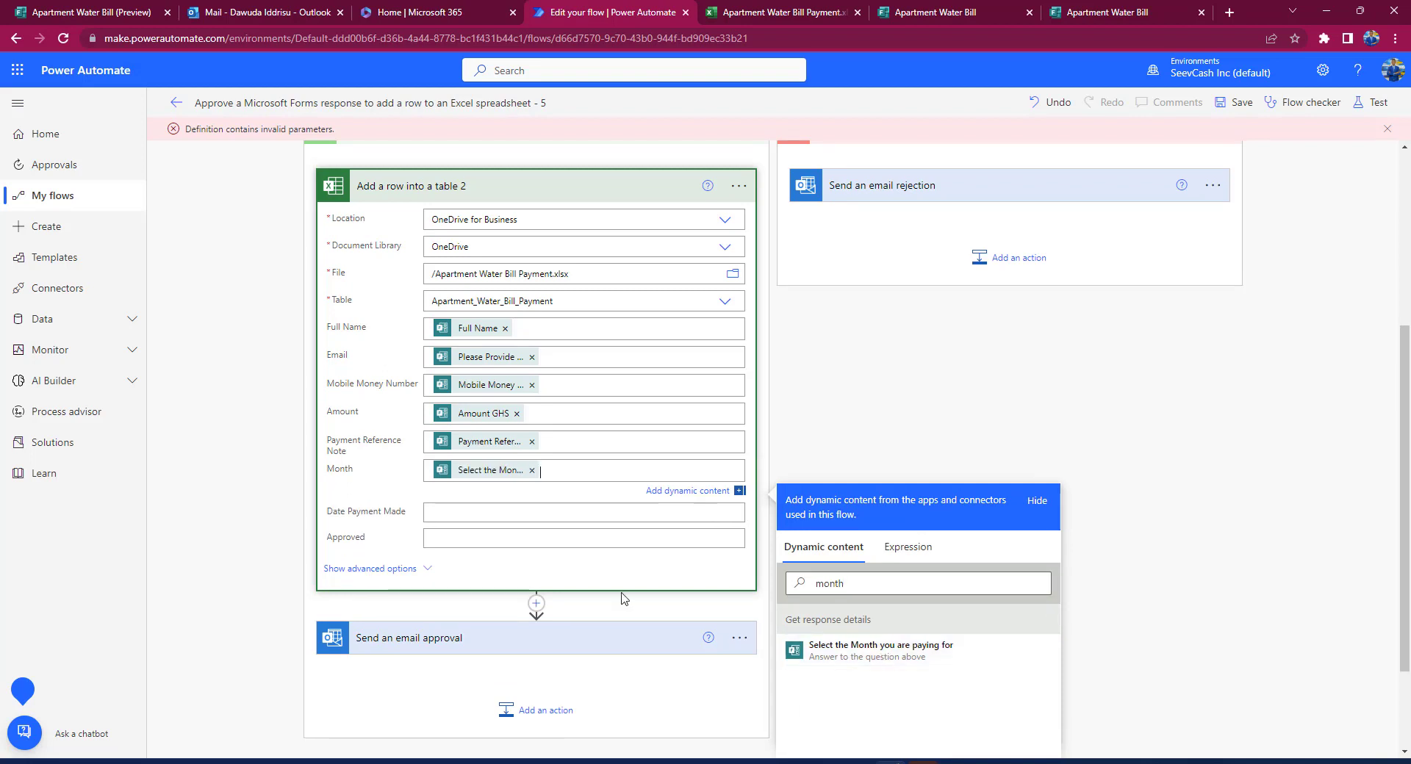
{"action": "left_click", "coordinate": [493, 509]}
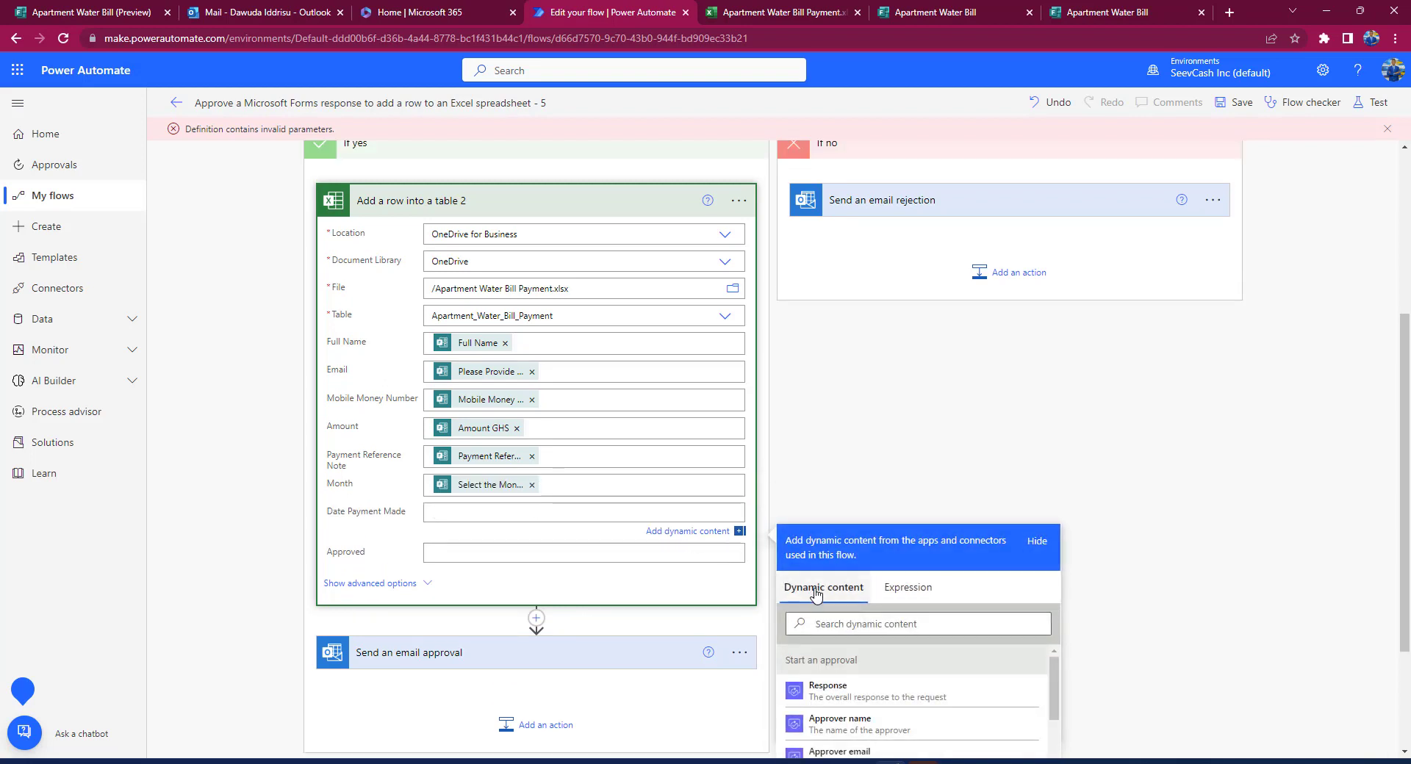
{"action": "left_click", "coordinate": [852, 623]}
{"action": "type", "text": "date"}
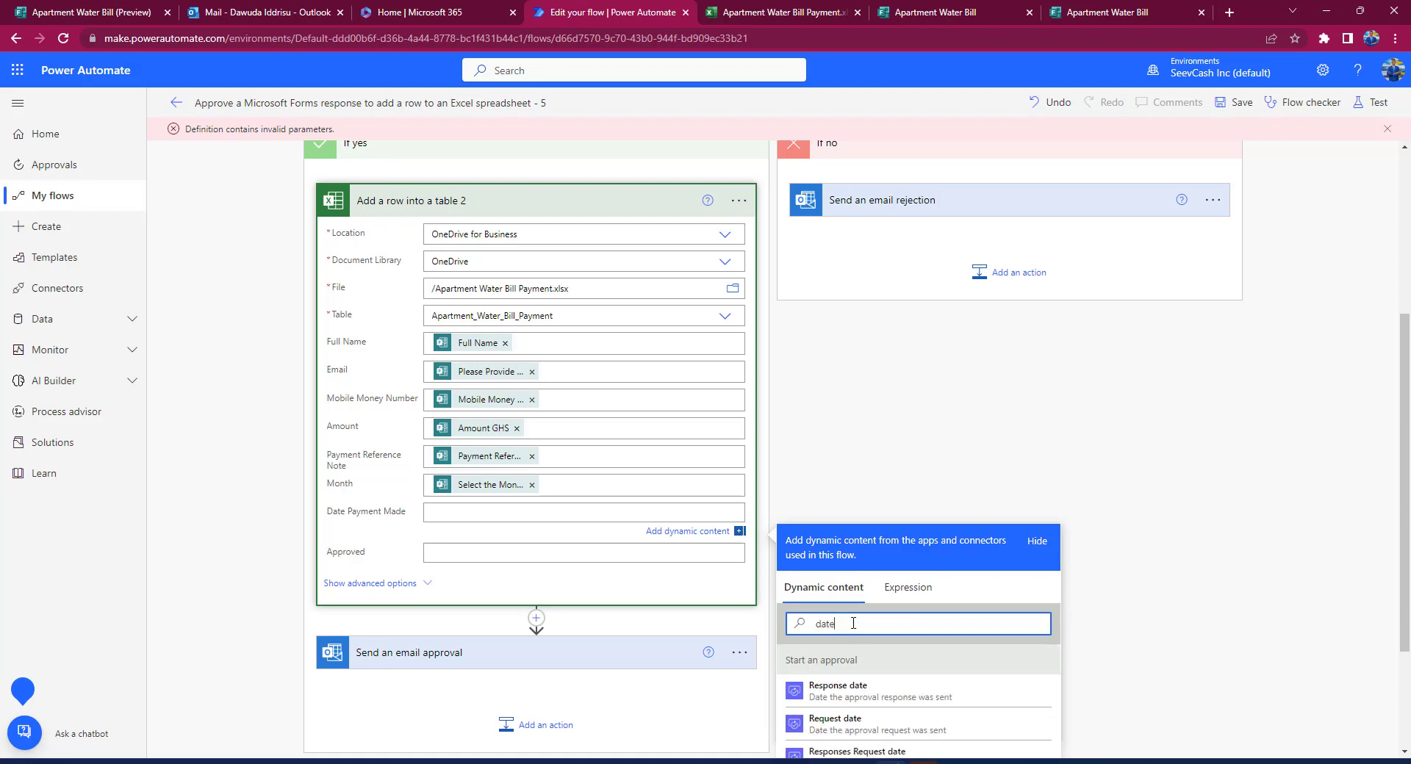
{"action": "type", "text": " pa"}
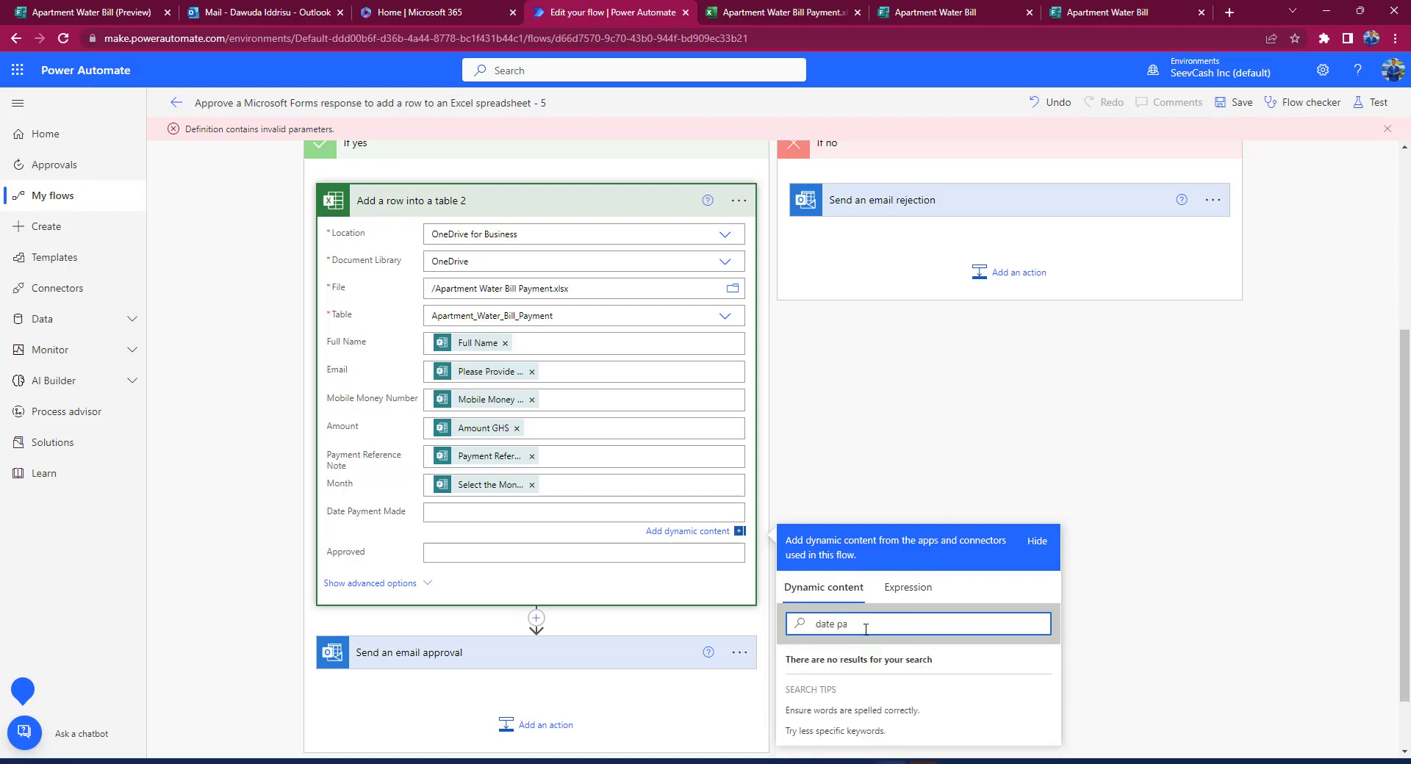
{"action": "key", "text": "BackSpace"}
{"action": "key", "text": "BackSpace"}
{"action": "key", "text": "BackSpace"}
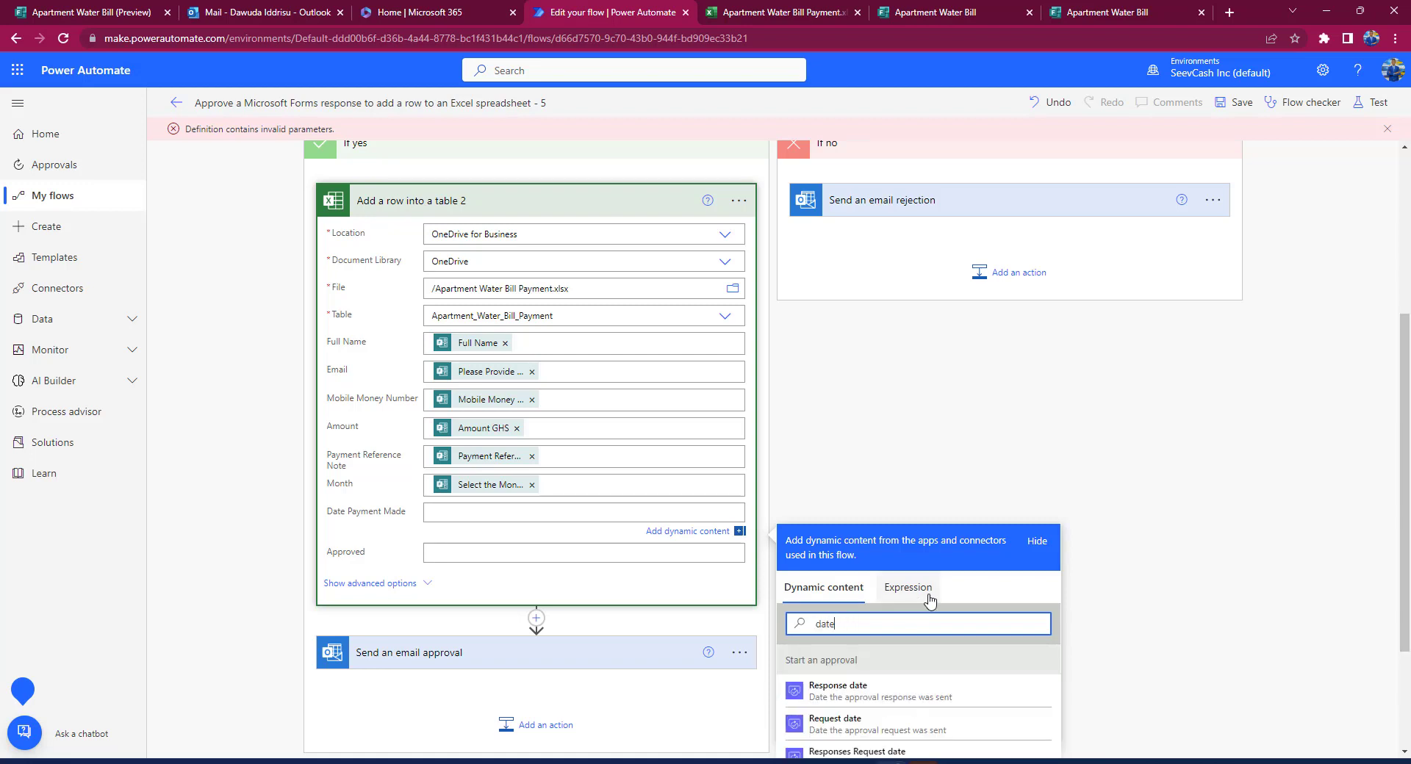
{"action": "scroll", "coordinate": [909, 725], "scroll_direction": "down", "scroll_amount": 2}
{"action": "left_click", "coordinate": [872, 685]}
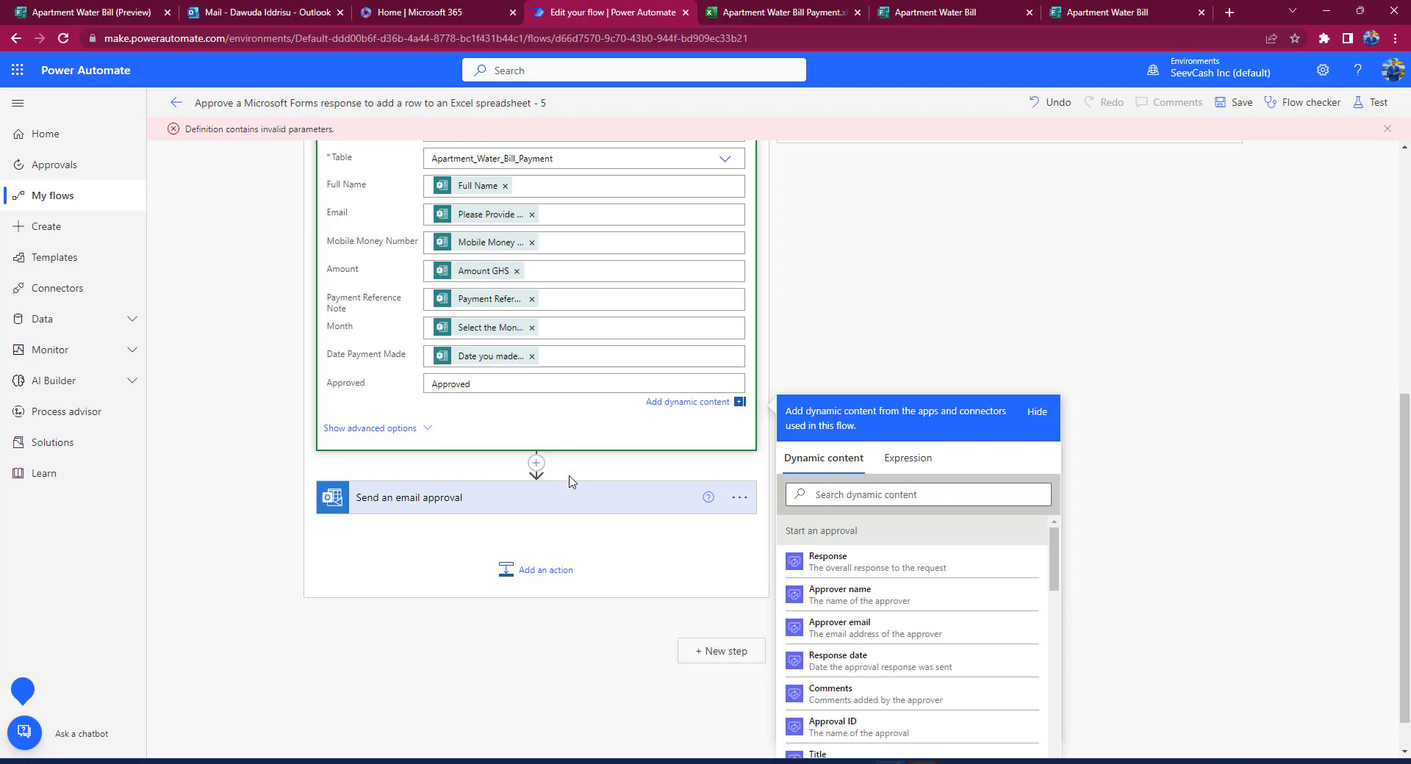
Step: Replace Responders' Email in the approval email's To field with 'Please Provide your Email Address'
{"action": "left_click", "coordinate": [570, 499]}
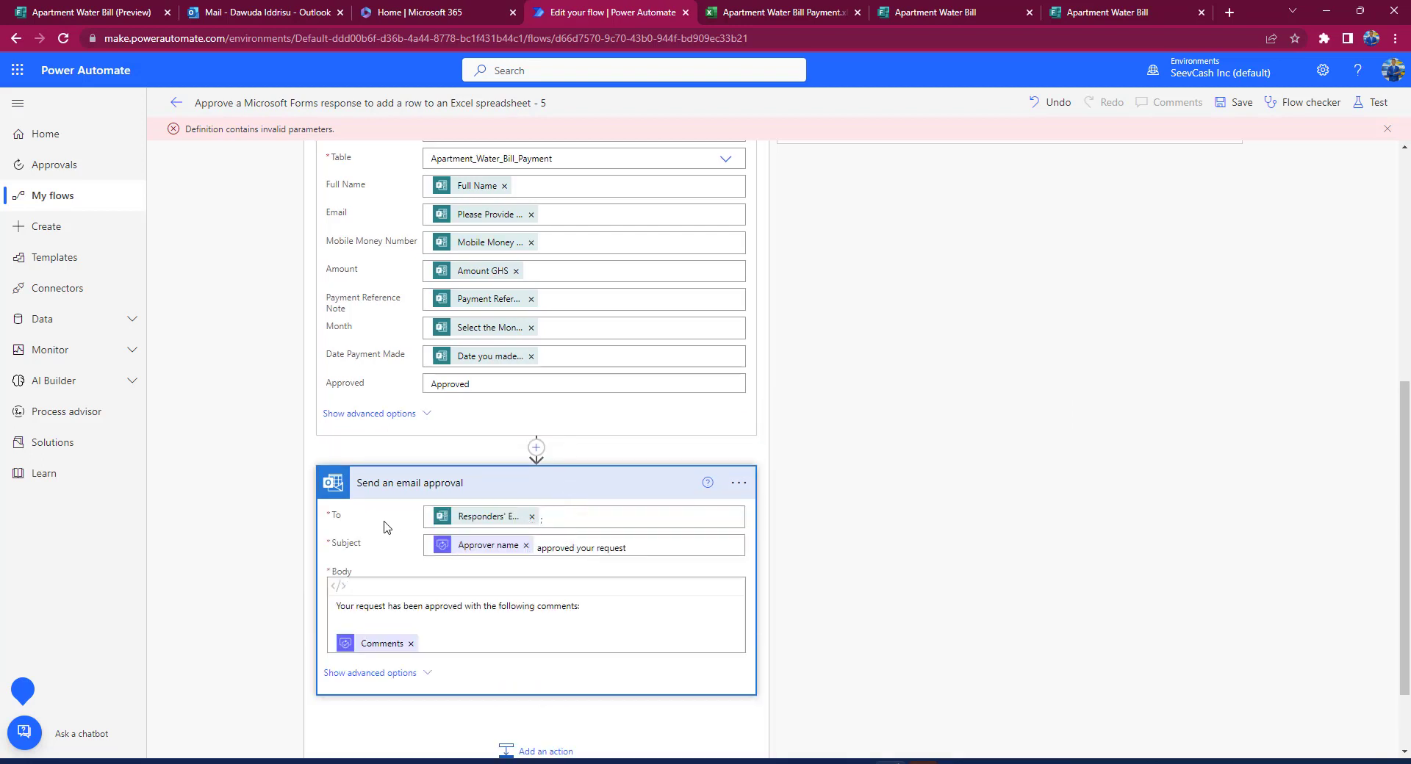
{"action": "left_click", "coordinate": [531, 524]}
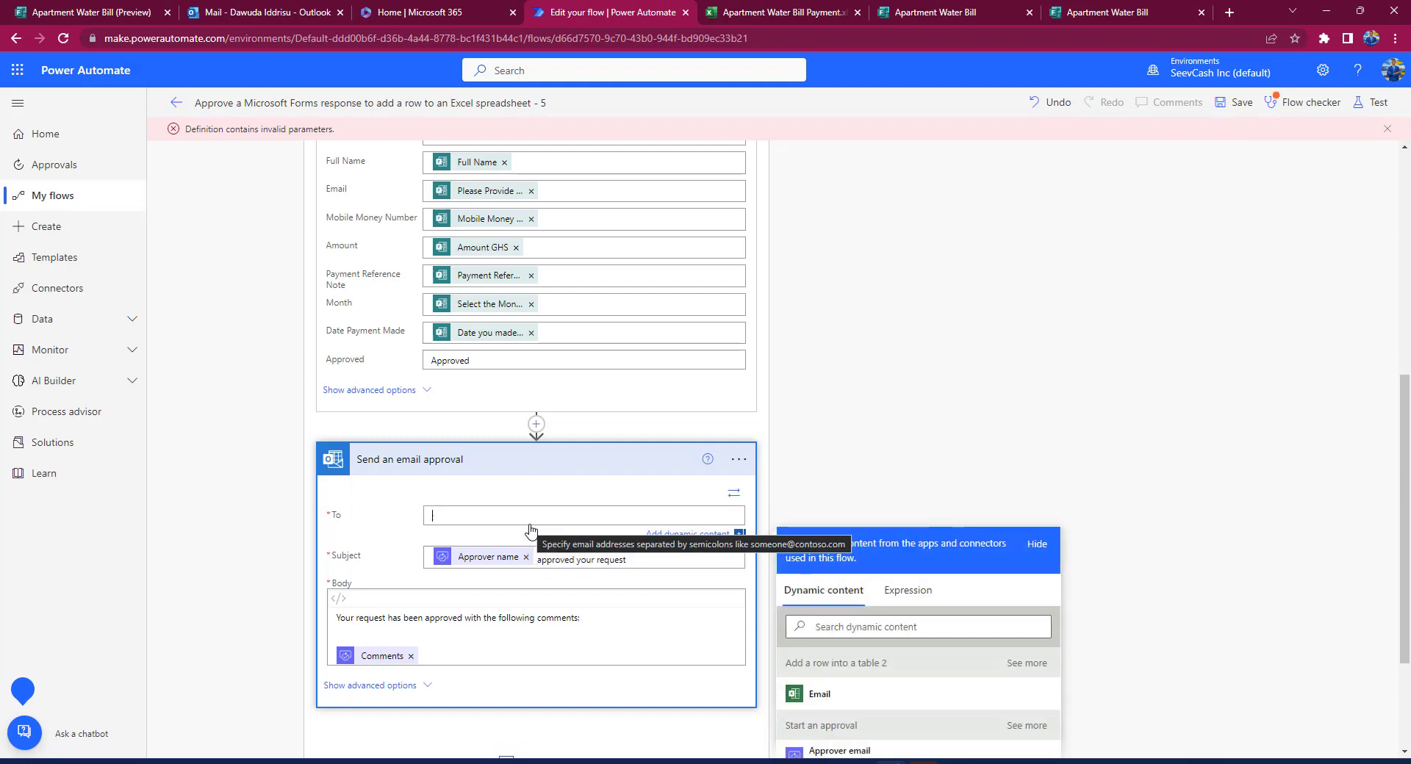
{"action": "left_click", "coordinate": [864, 631]}
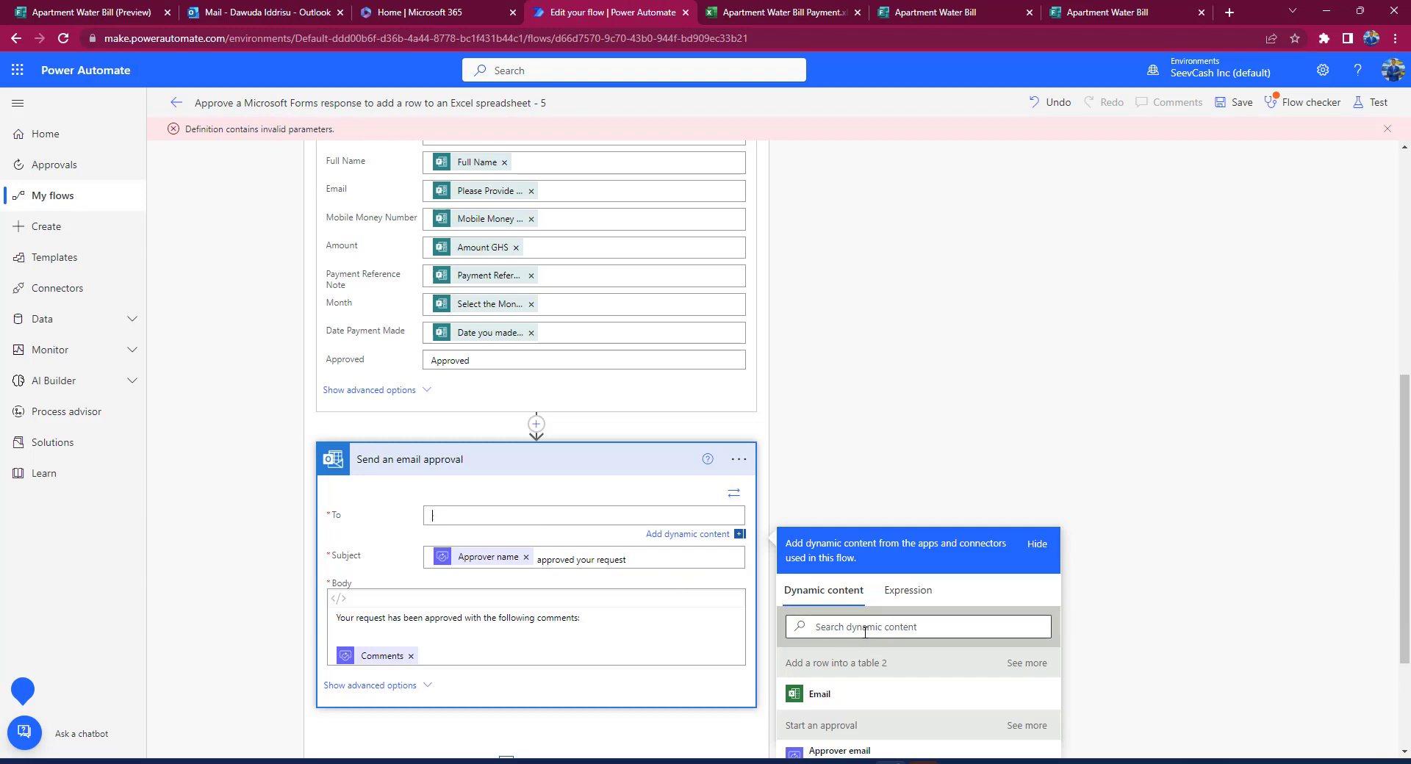
{"action": "type", "text": "emai"}
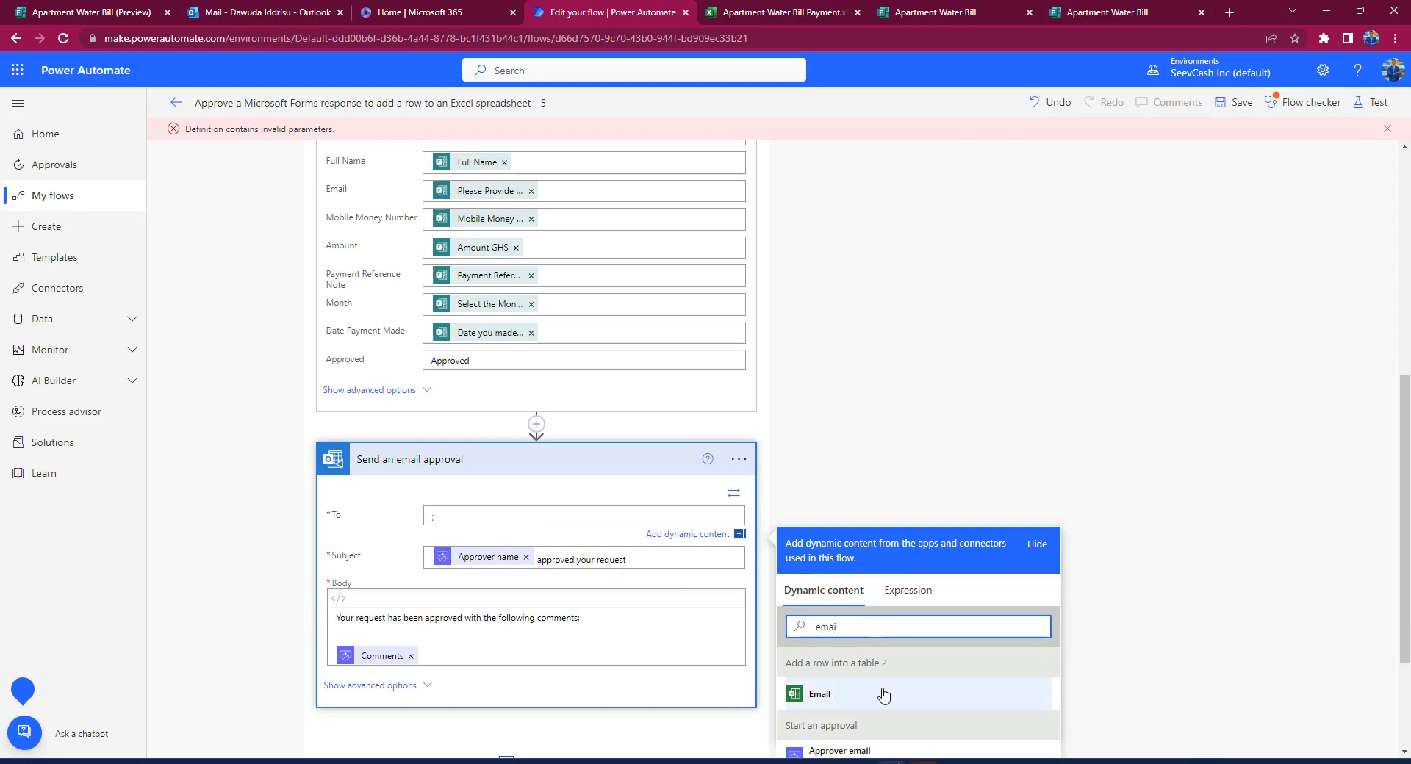
{"action": "scroll", "coordinate": [883, 694], "scroll_direction": "down", "scroll_amount": 3}
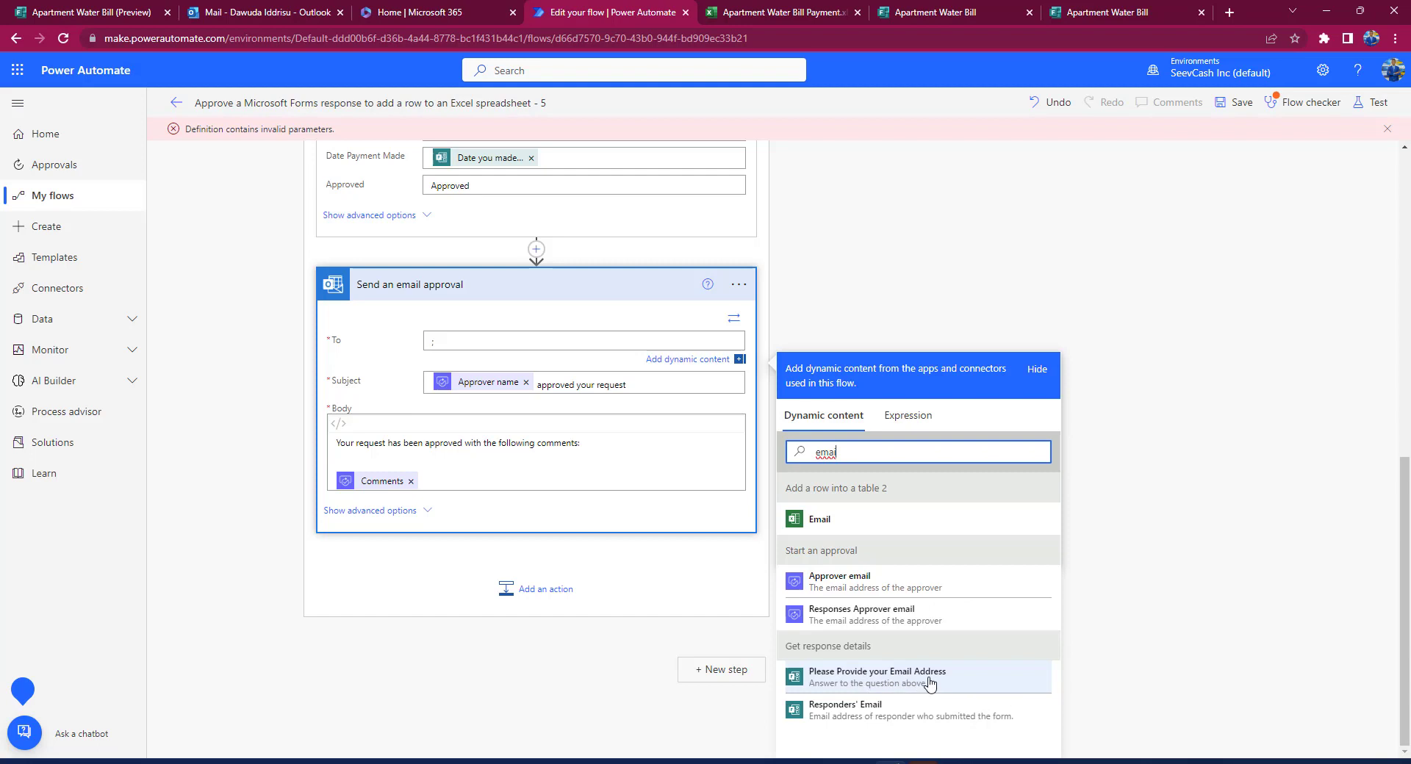
{"action": "left_click", "coordinate": [906, 682]}
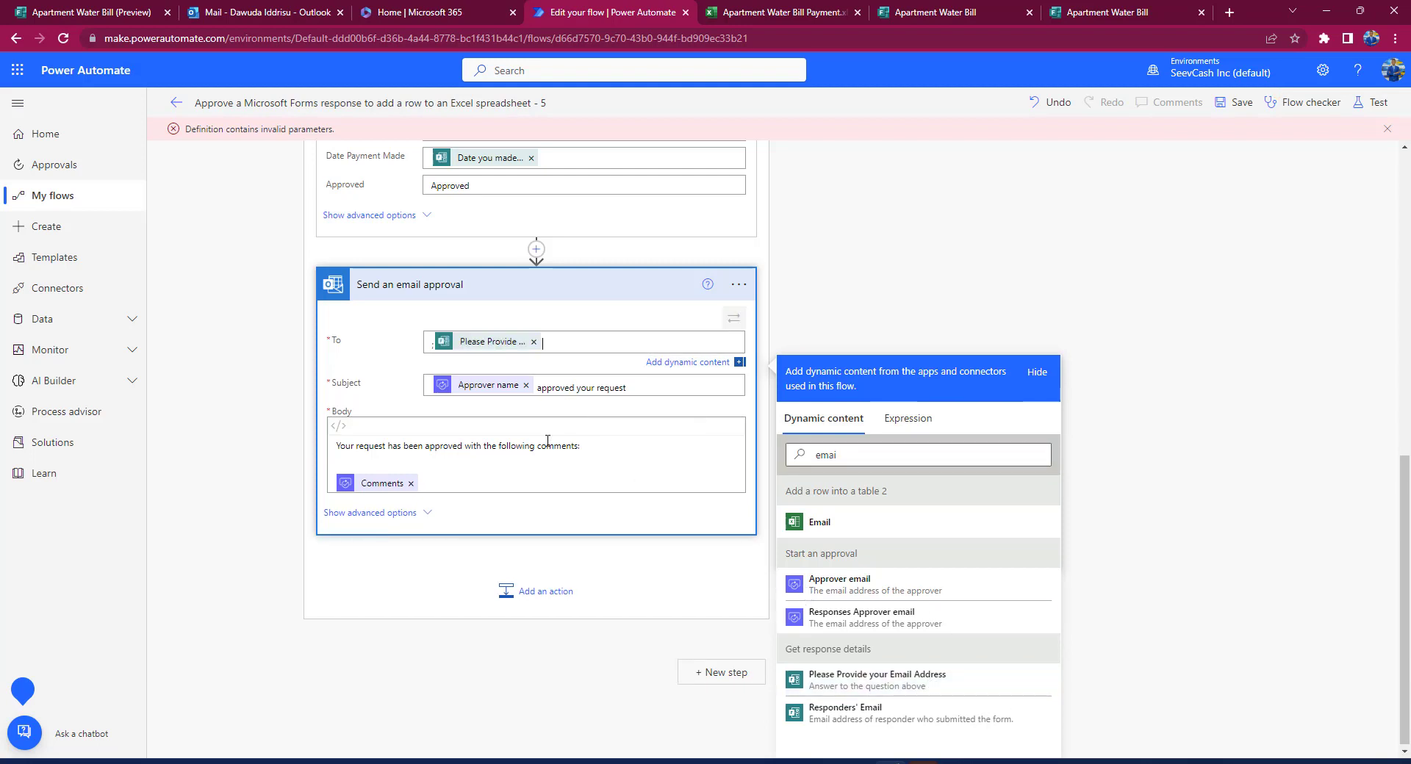
Step: Change the body to say 'Your water bill payment request has been approved with the following comments:'
{"action": "left_click", "coordinate": [357, 450]}
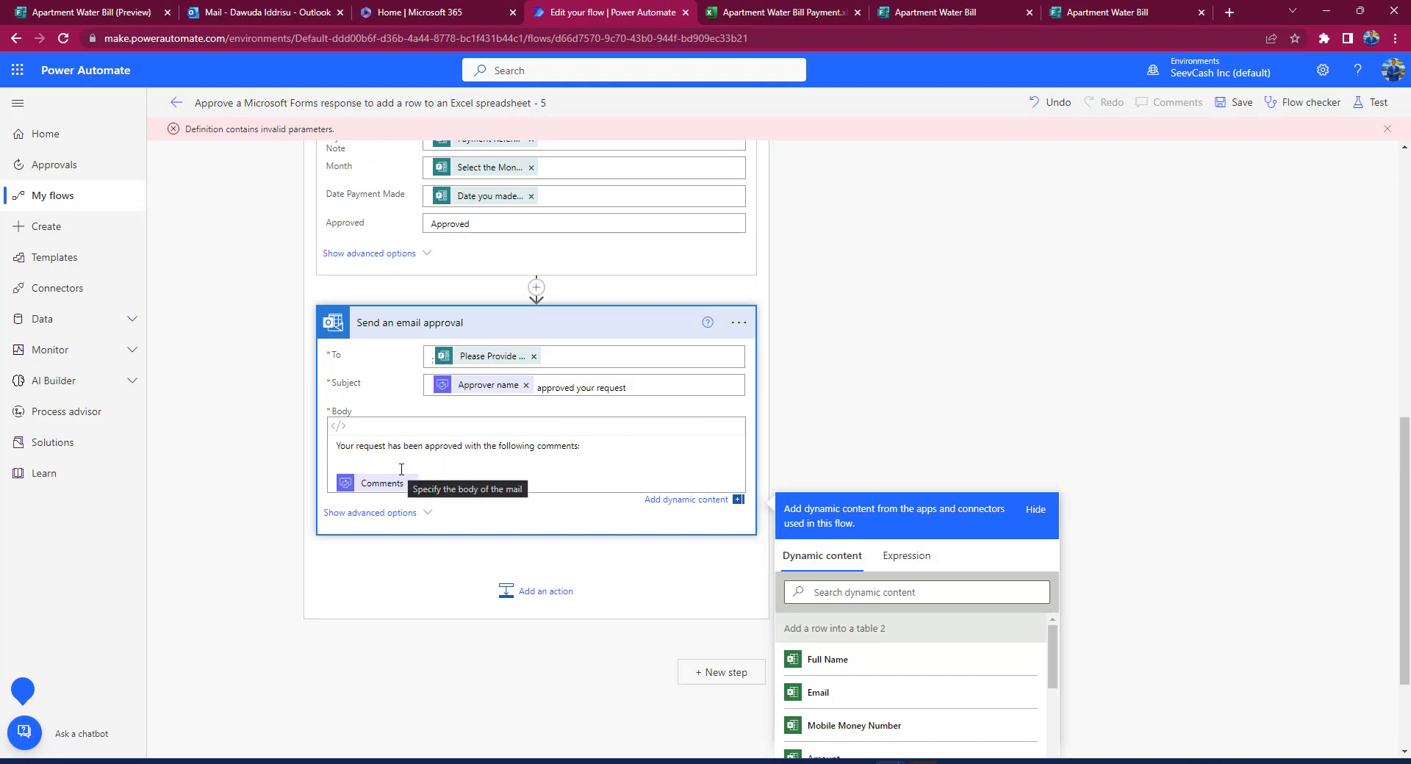
{"action": "type", "text": "water bi"}
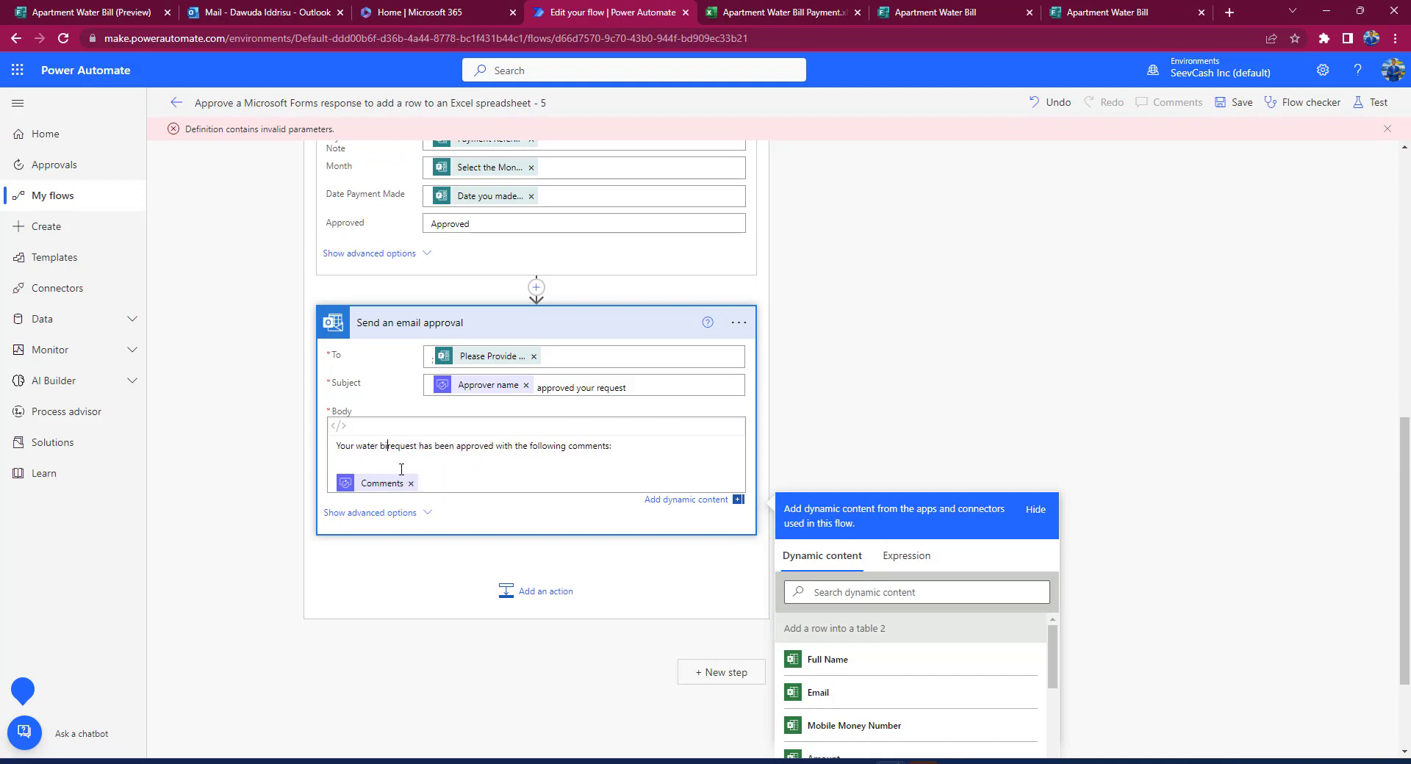
{"action": "type", "text": "ll payment"}
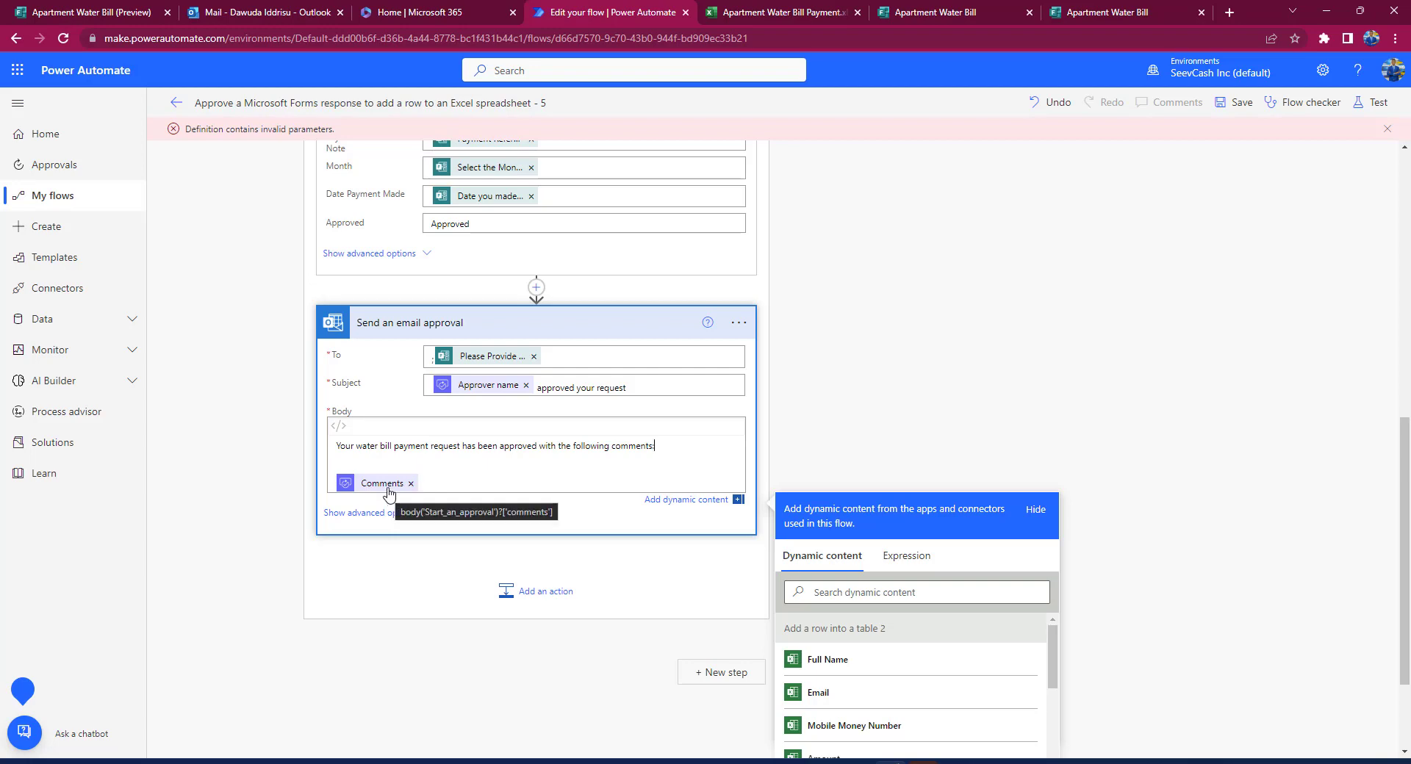
{"action": "scroll", "coordinate": [566, 456], "scroll_direction": "up", "scroll_amount": 10}
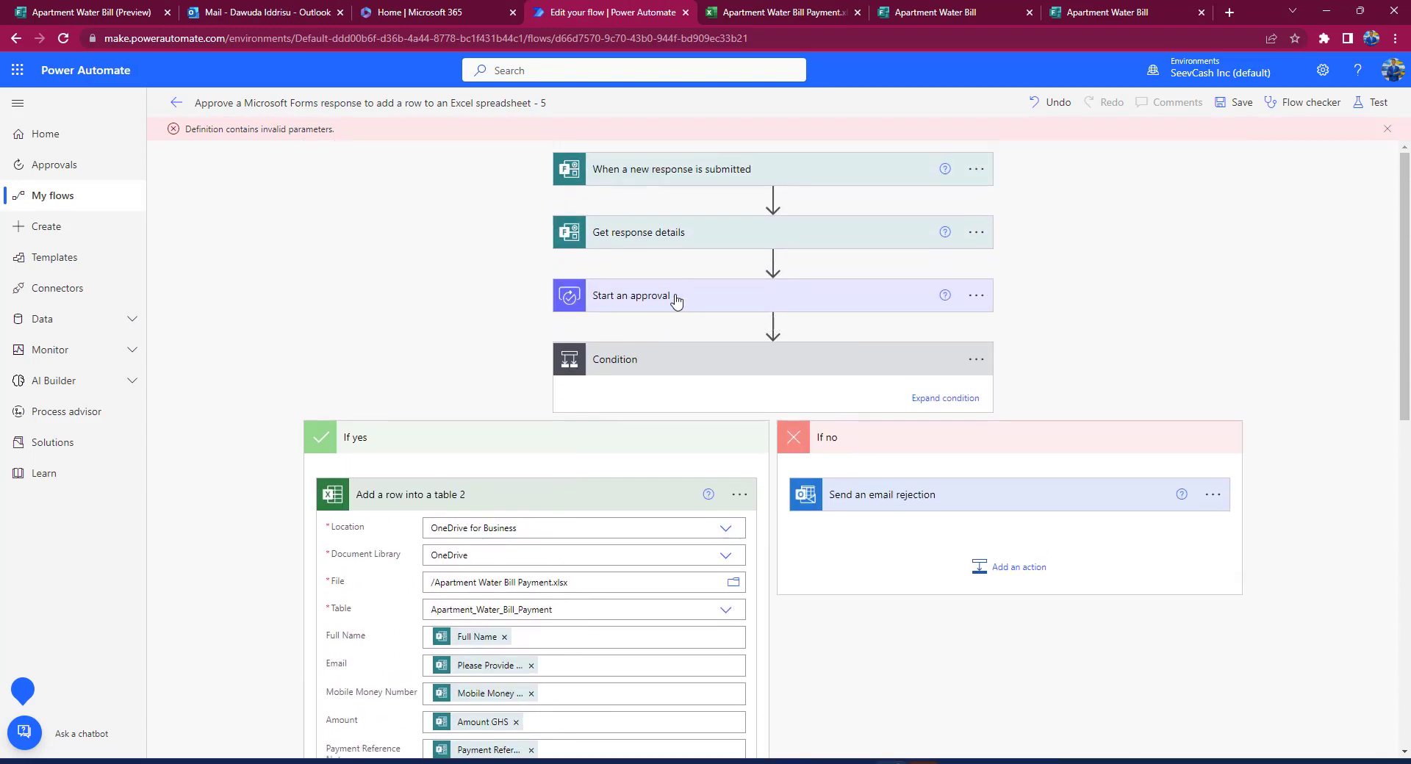
Step: Review the Start an approval details asking to verify payer name, GHS amount and payment date
{"action": "left_click", "coordinate": [676, 297]}
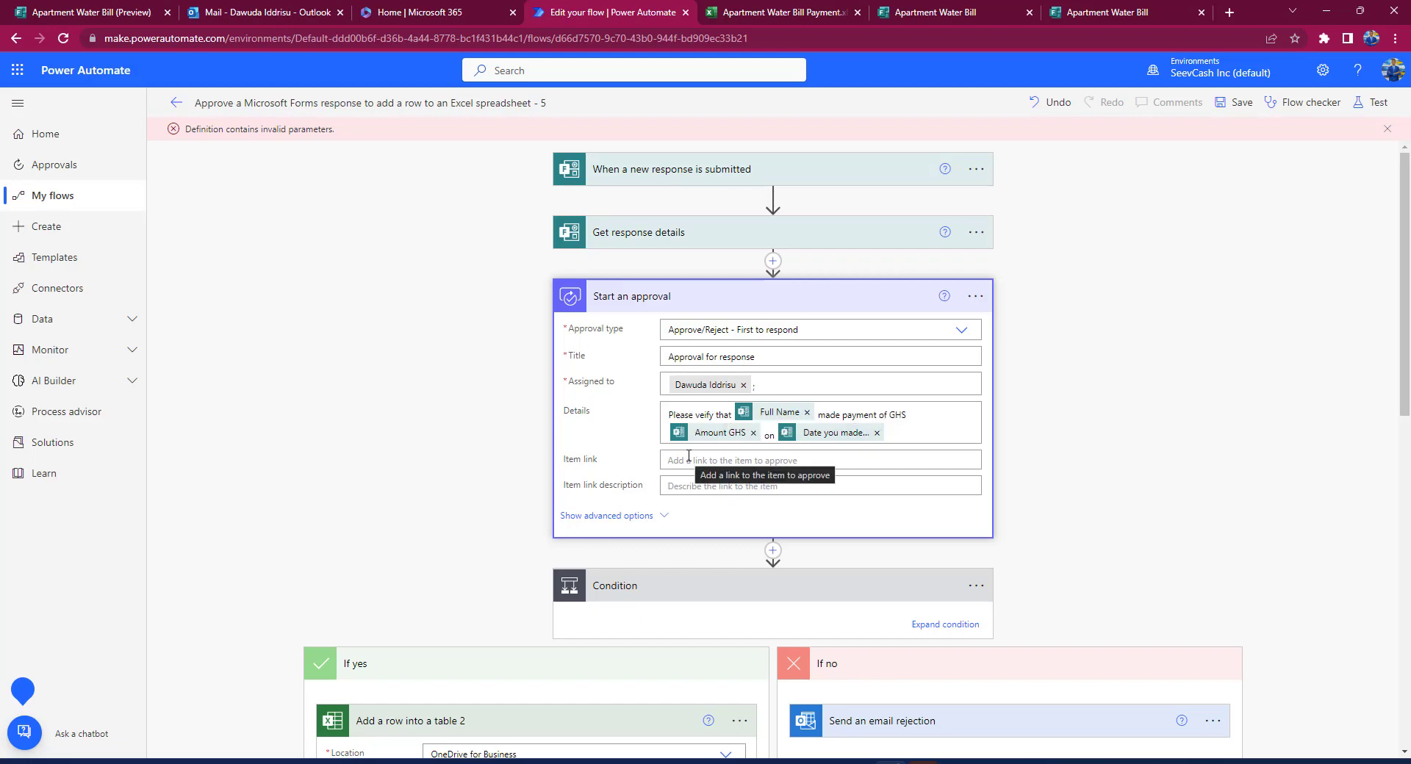
{"action": "scroll", "coordinate": [688, 456], "scroll_direction": "down", "scroll_amount": 10}
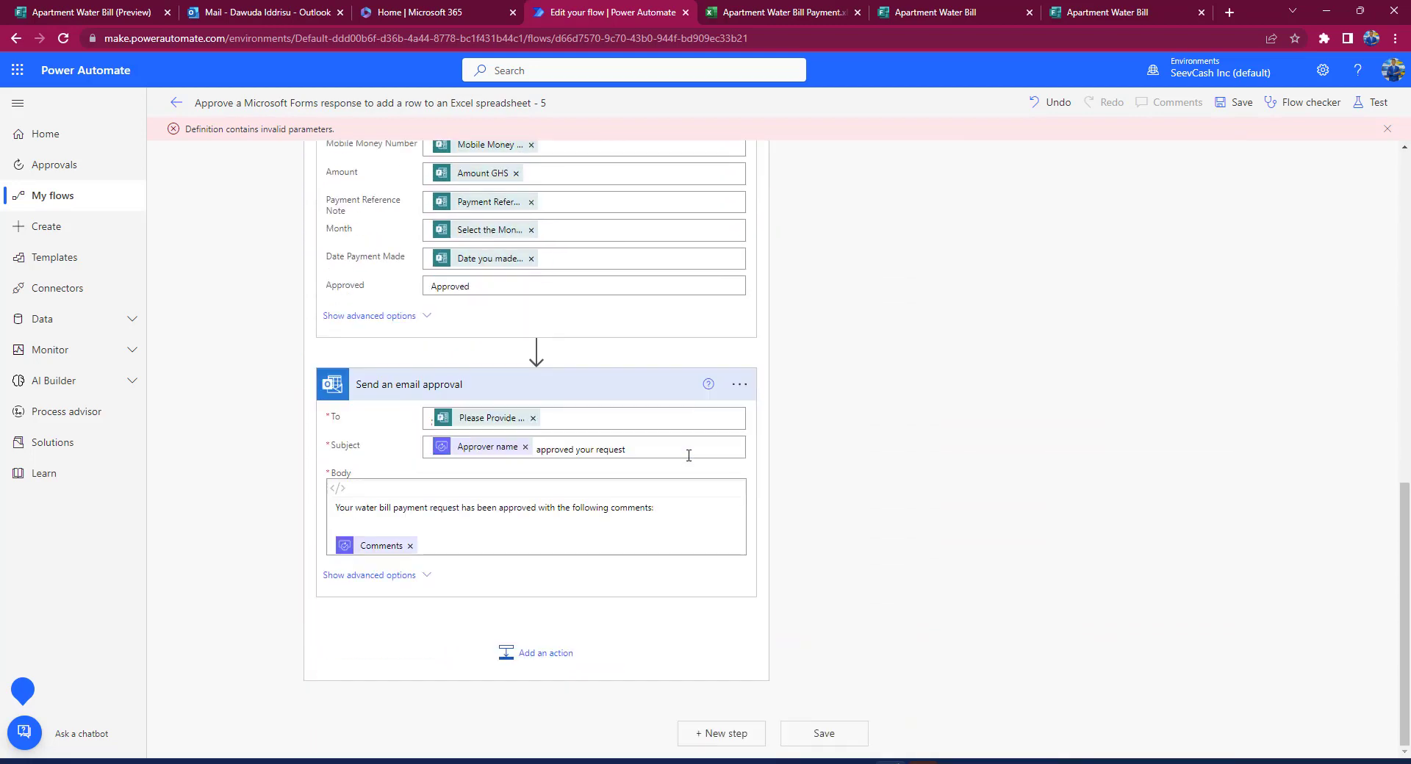
{"action": "scroll", "coordinate": [689, 455], "scroll_direction": "up", "scroll_amount": 10}
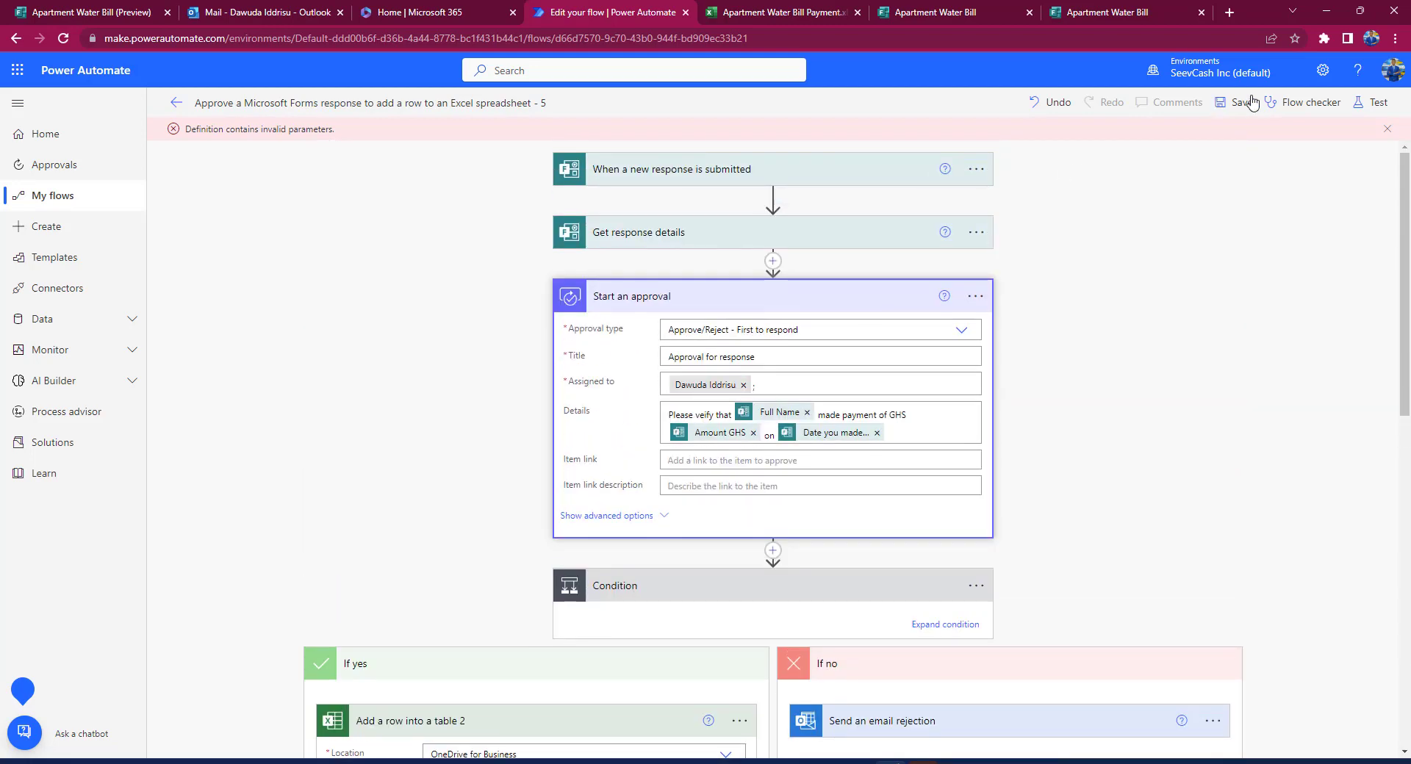
Step: Save the flow, confirm the checker shows 0 errors and 0 warnings, and collapse Start an approval
{"action": "left_click", "coordinate": [1247, 104]}
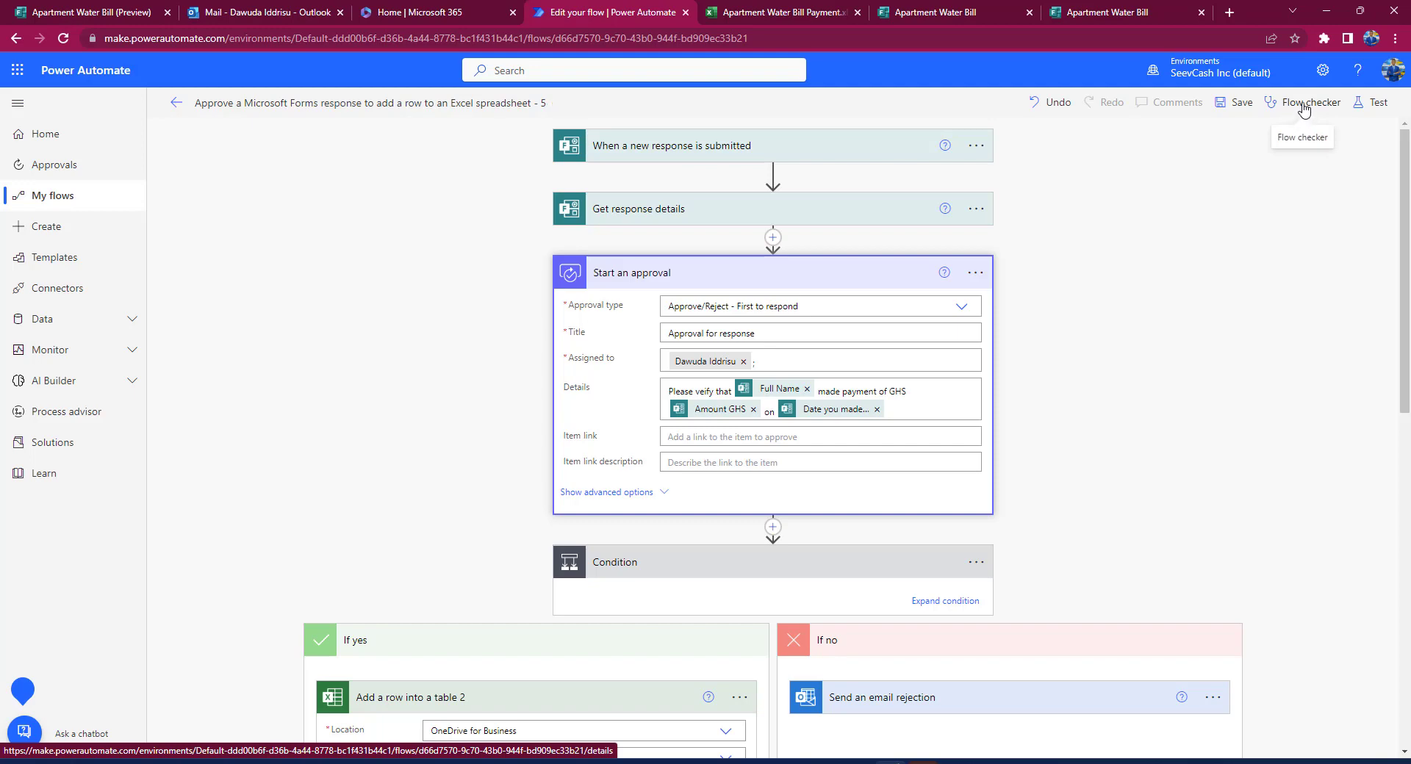
{"action": "left_click", "coordinate": [1304, 103]}
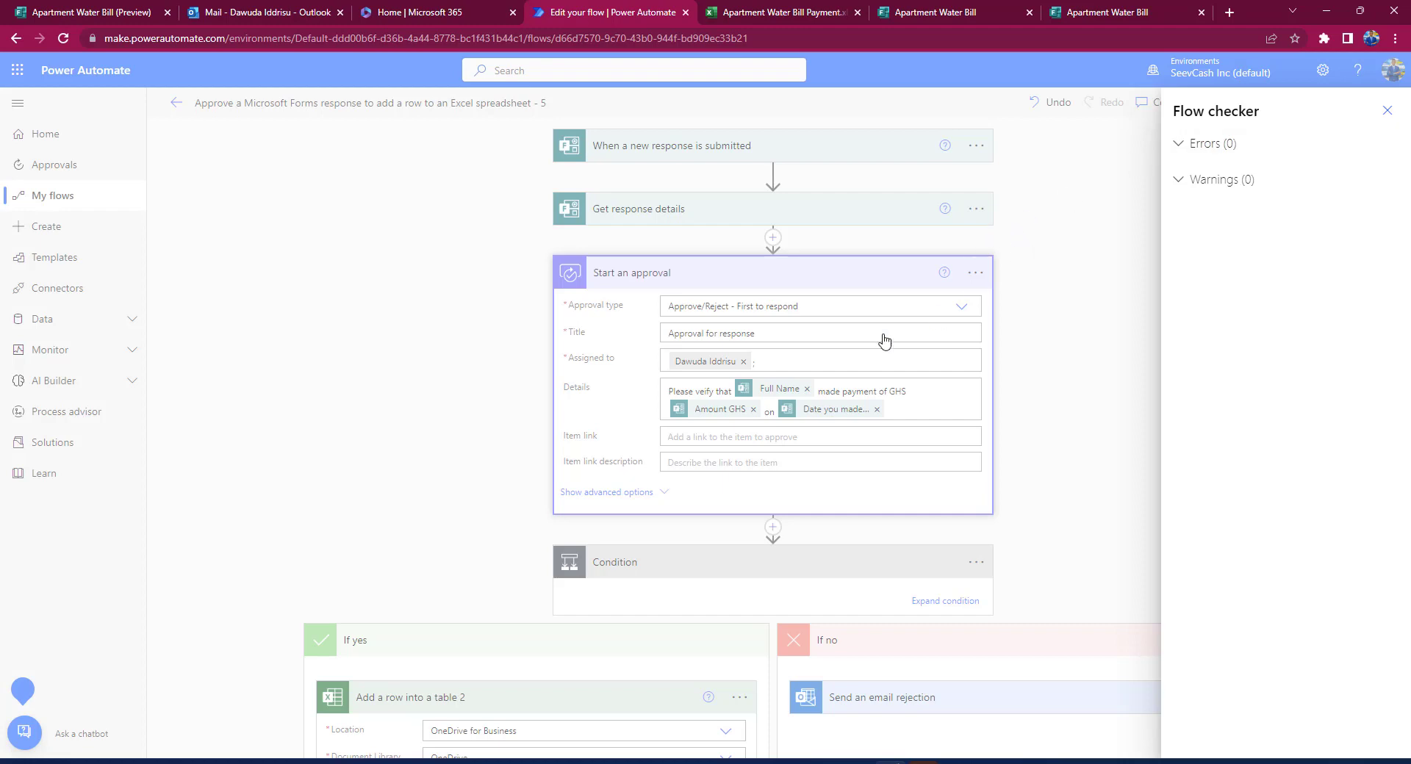
{"action": "left_click", "coordinate": [1387, 111]}
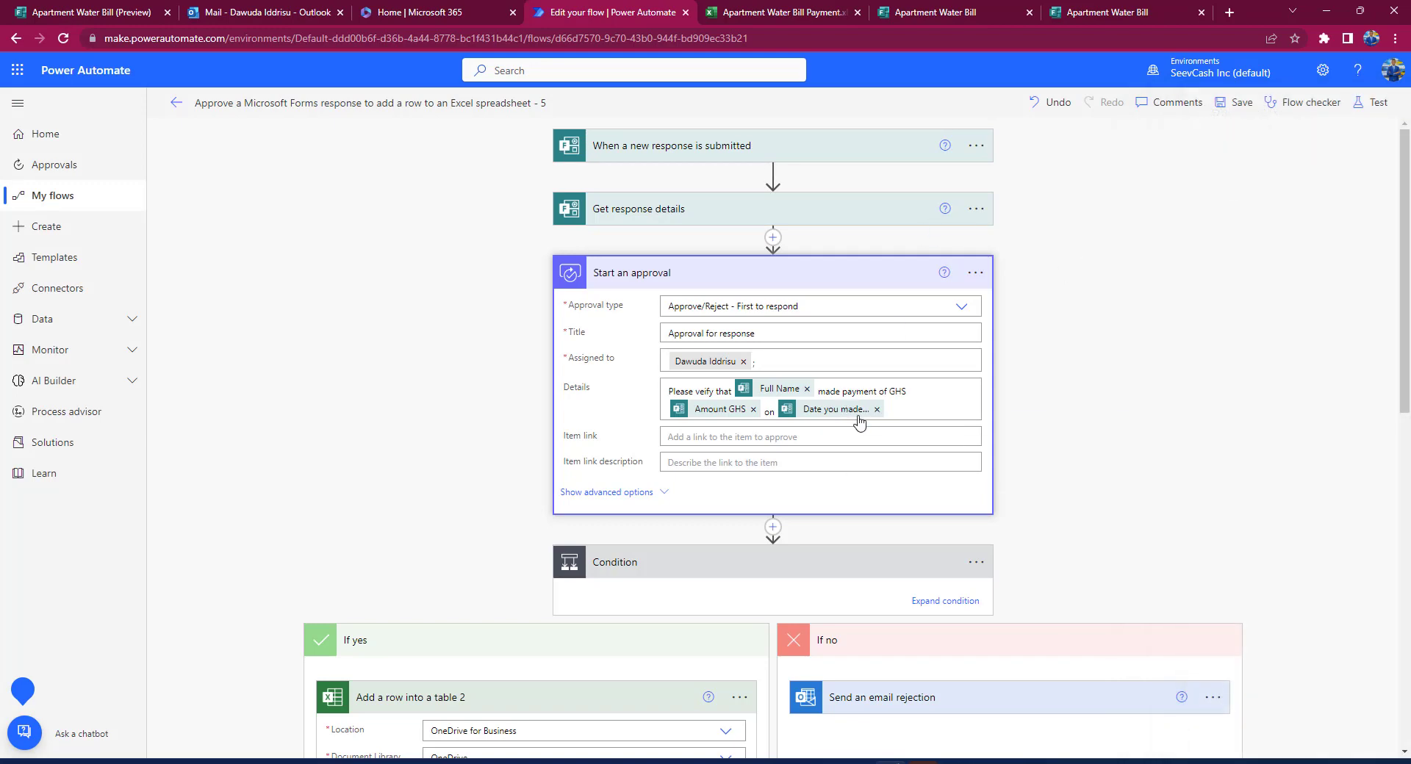
{"action": "left_click", "coordinate": [845, 287]}
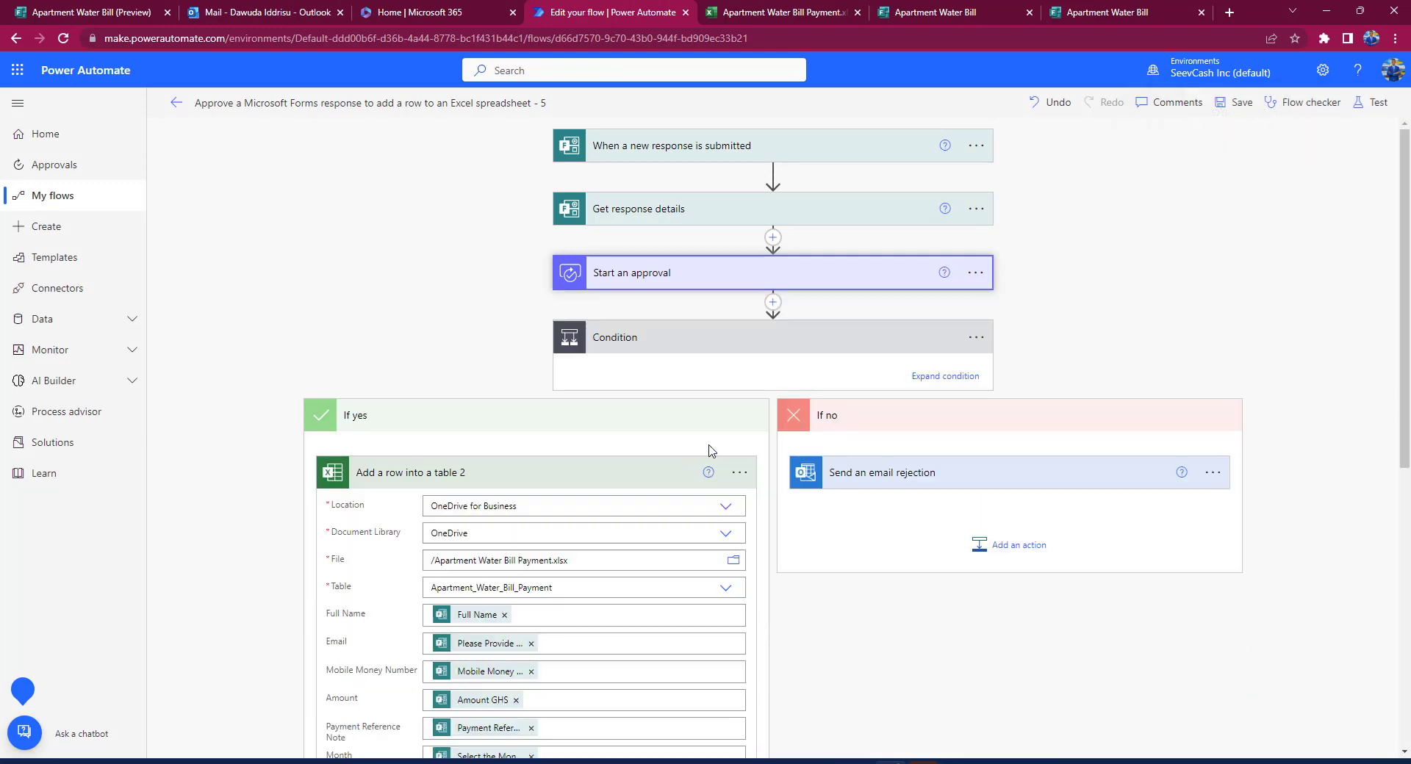
Step: Rename 'Add a row into a table 2' to 'Add a row into a table' and collapse both branches
{"action": "left_click", "coordinate": [459, 476]}
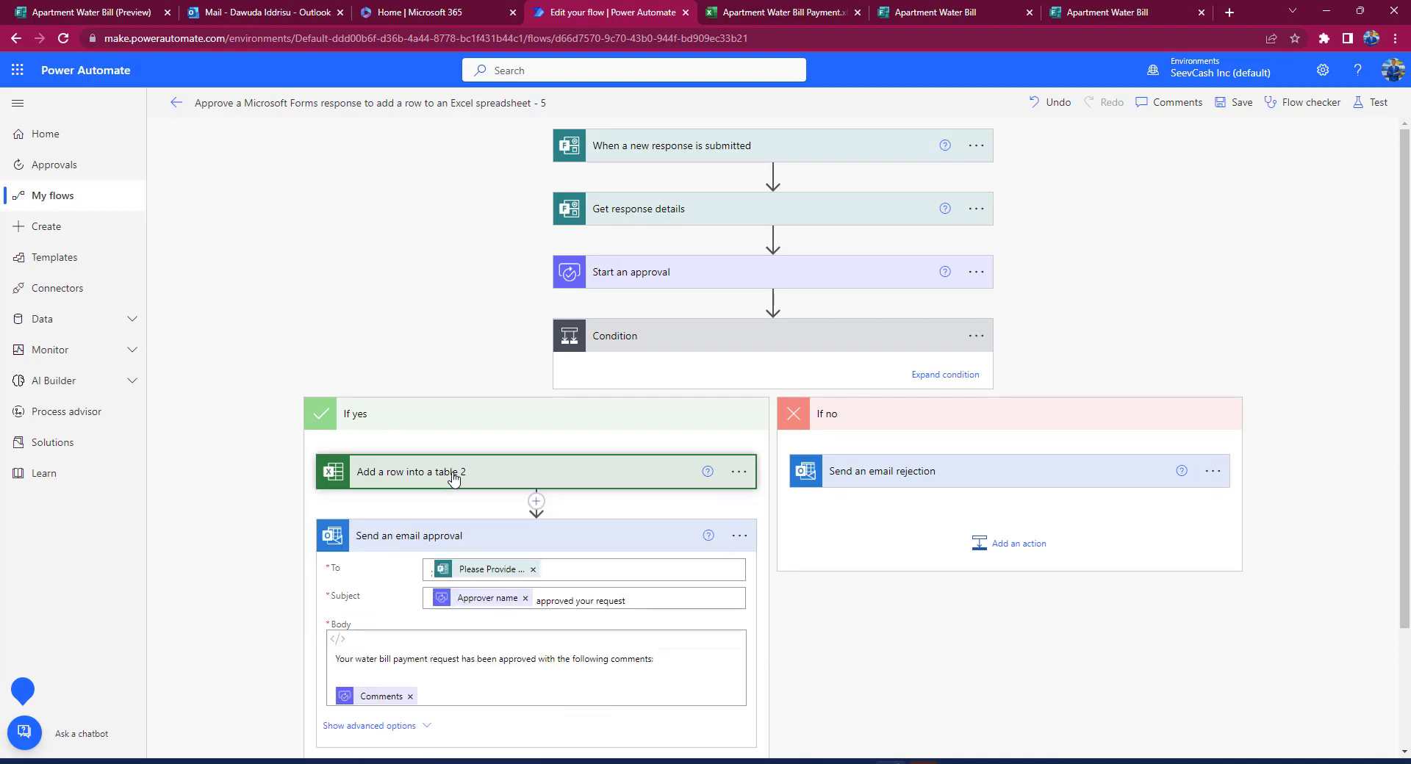
{"action": "left_click", "coordinate": [739, 471]}
{"action": "left_click", "coordinate": [800, 507]}
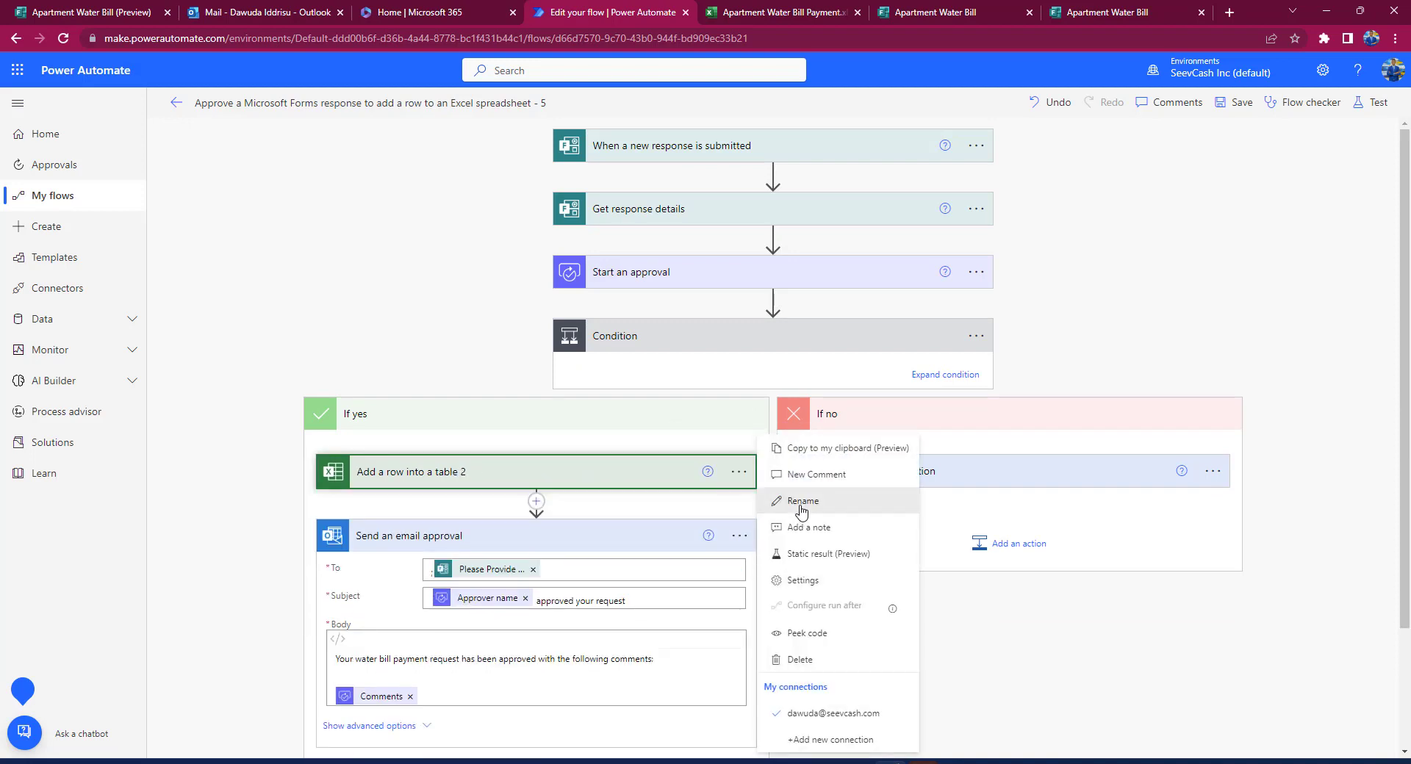
{"action": "left_click", "coordinate": [504, 482]}
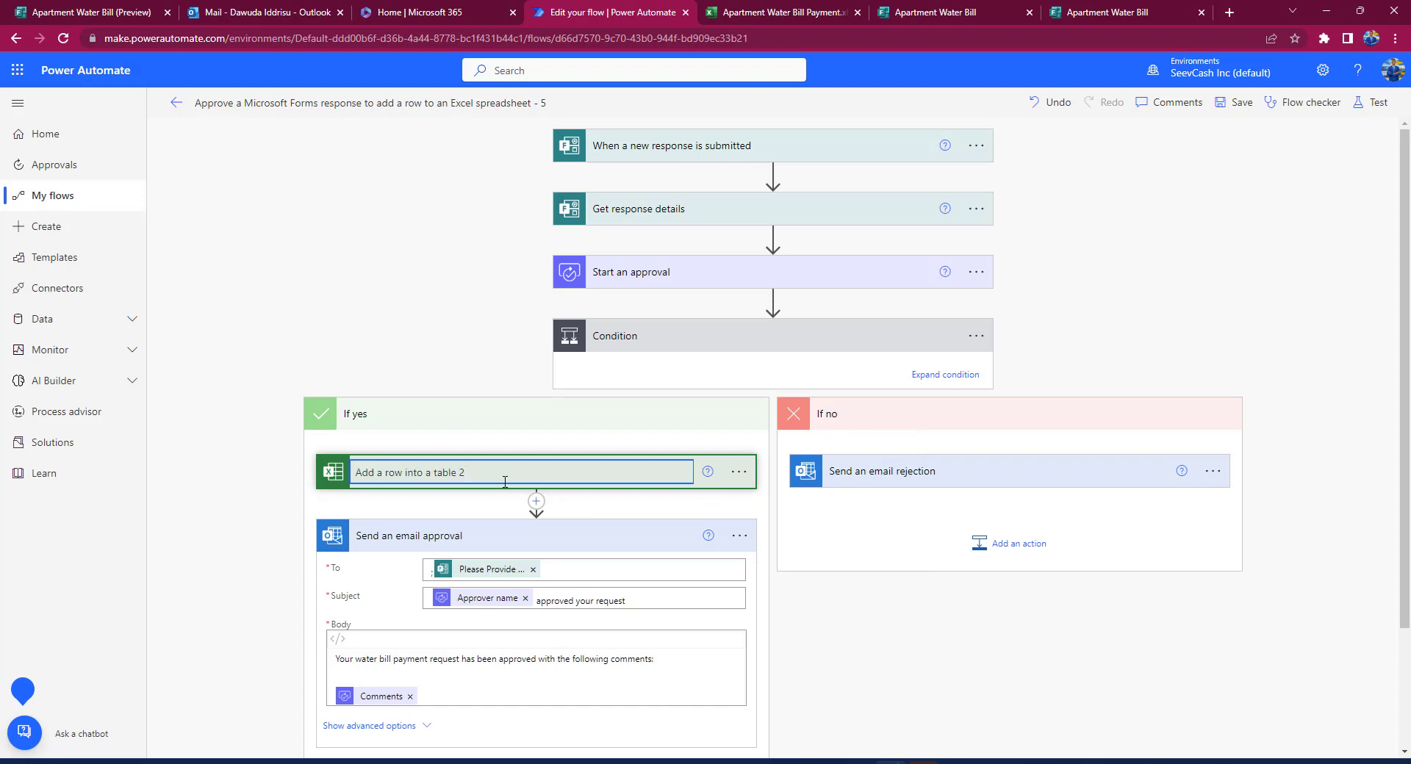
{"action": "left_click", "coordinate": [1068, 353]}
{"action": "left_click", "coordinate": [677, 416]}
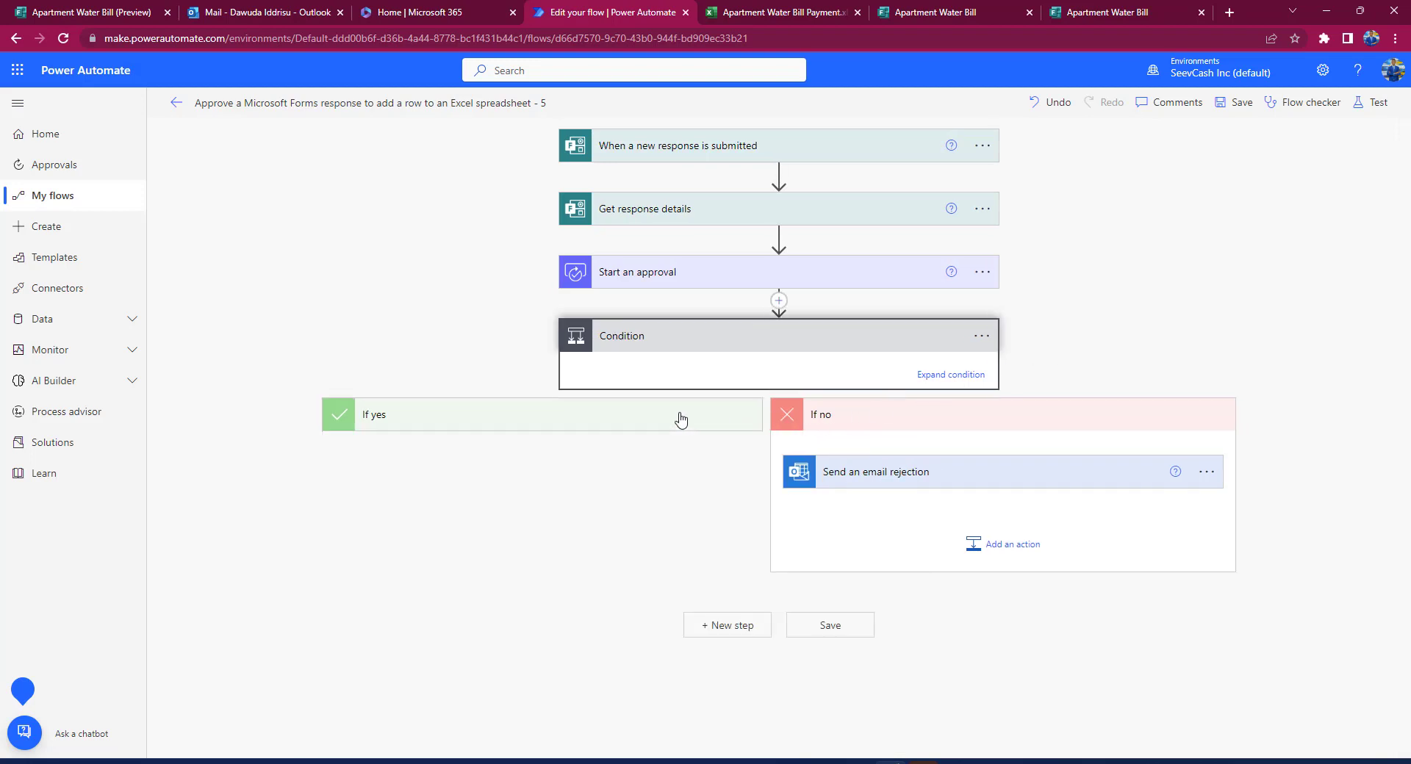
{"action": "left_click", "coordinate": [922, 424]}
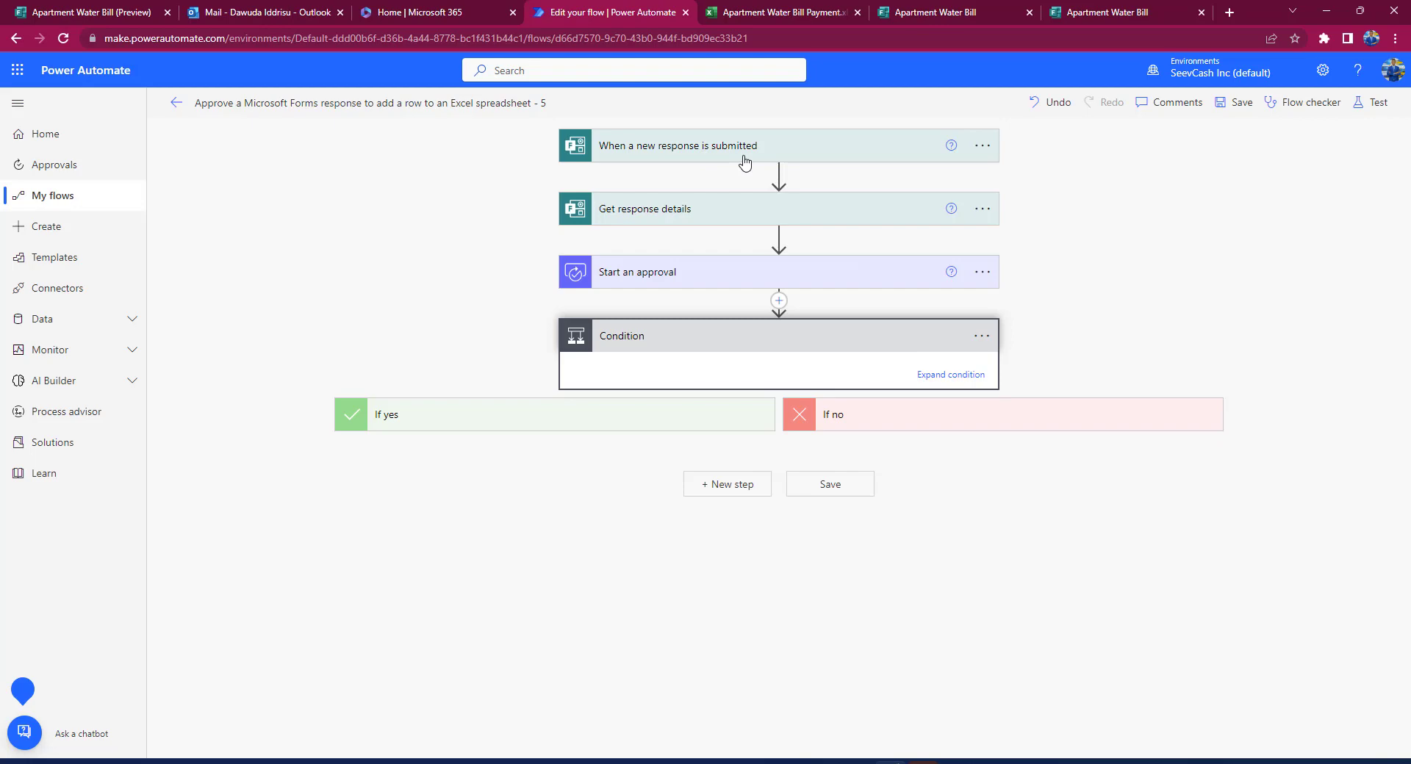
{"action": "left_click", "coordinate": [939, 15]}
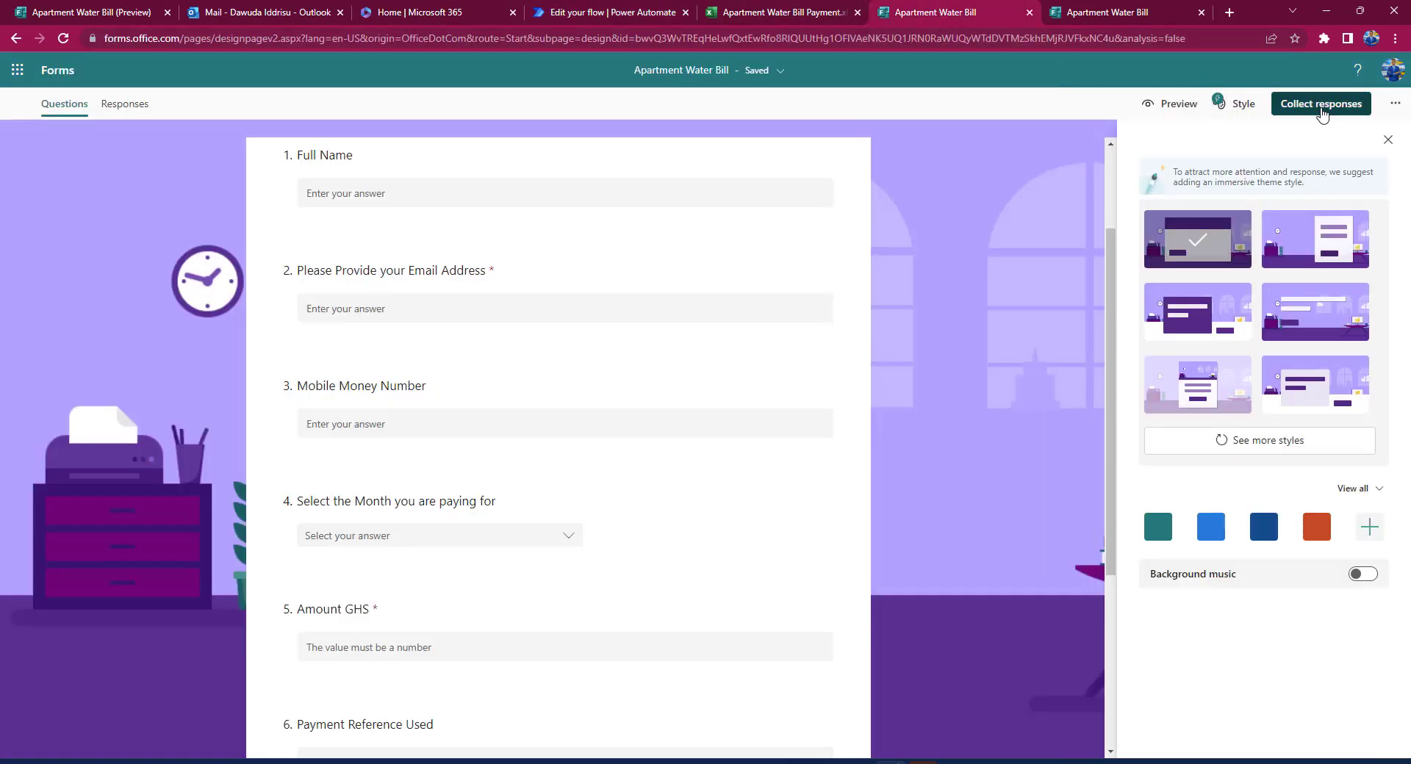
{"action": "left_click", "coordinate": [1319, 108]}
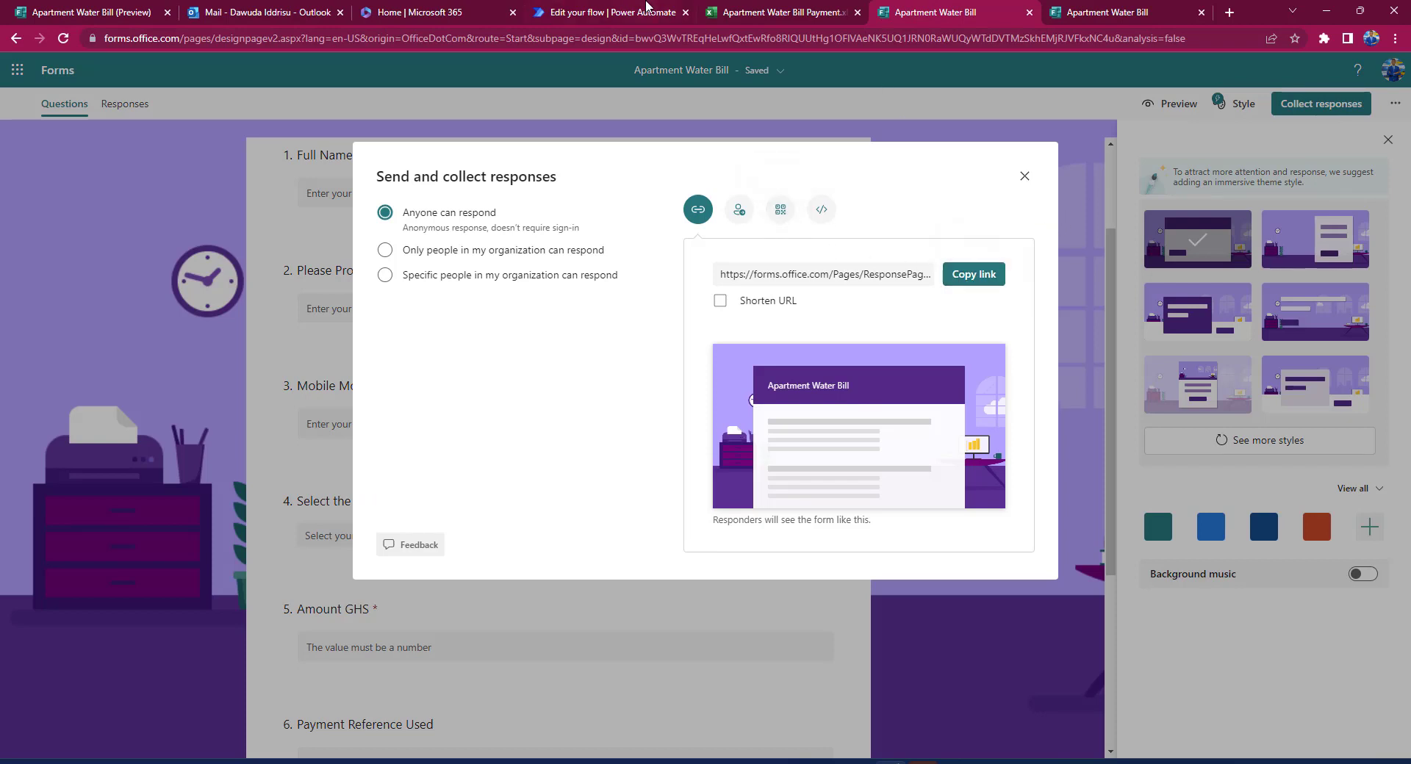
{"action": "left_click", "coordinate": [619, 13]}
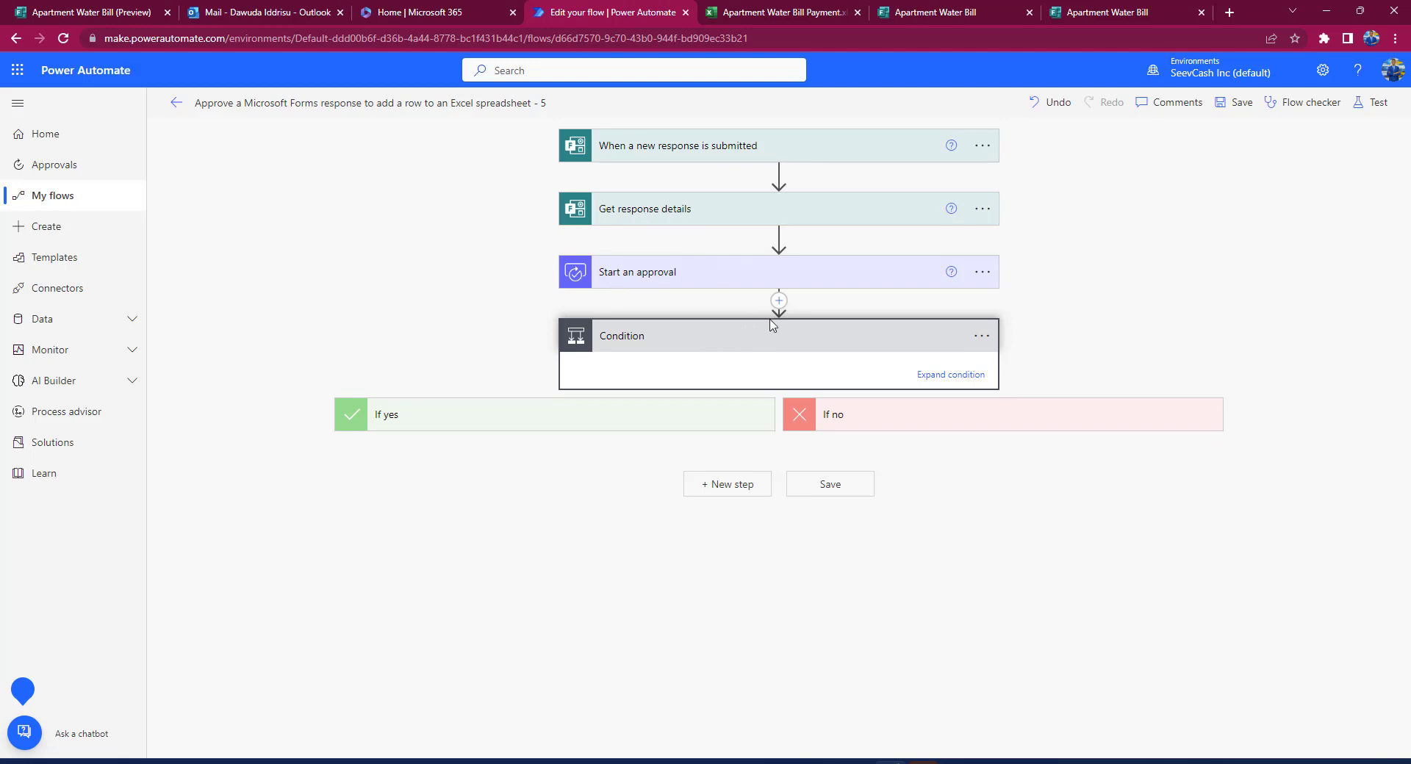
Step: Expand If yes with its Add a row field mappings, and If no with its Send an email rejection card
{"action": "left_click", "coordinate": [565, 422]}
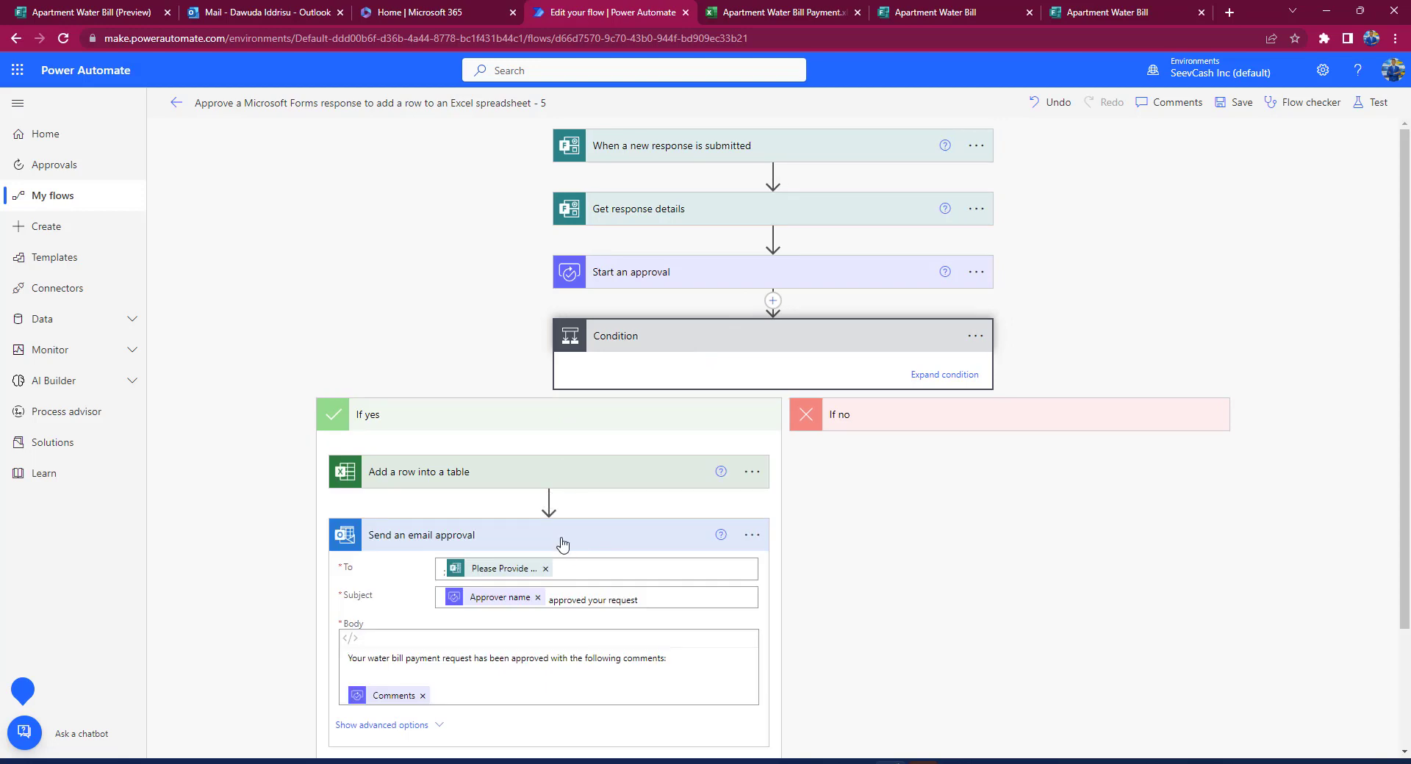
{"action": "scroll", "coordinate": [560, 544], "scroll_direction": "down", "scroll_amount": 2}
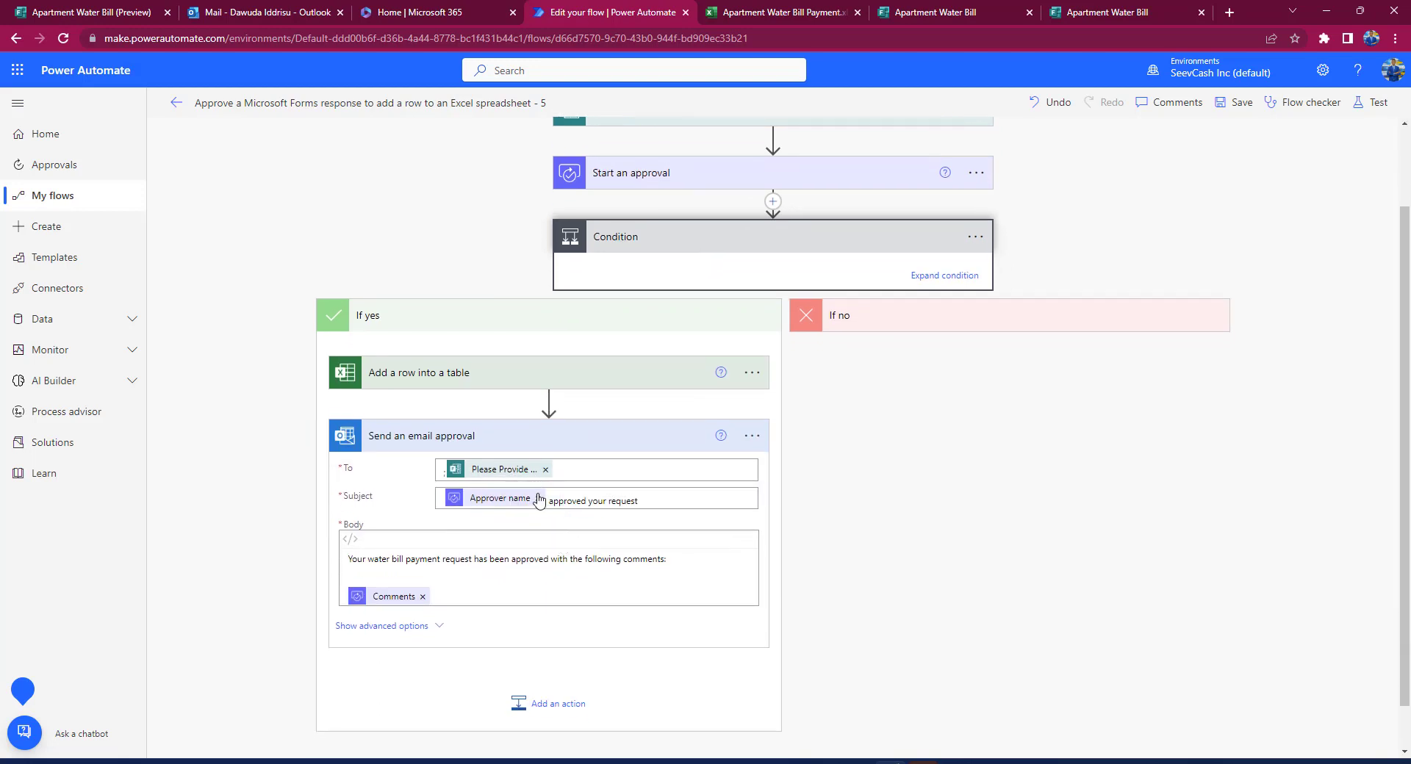
{"action": "scroll", "coordinate": [539, 501], "scroll_direction": "down", "scroll_amount": 1}
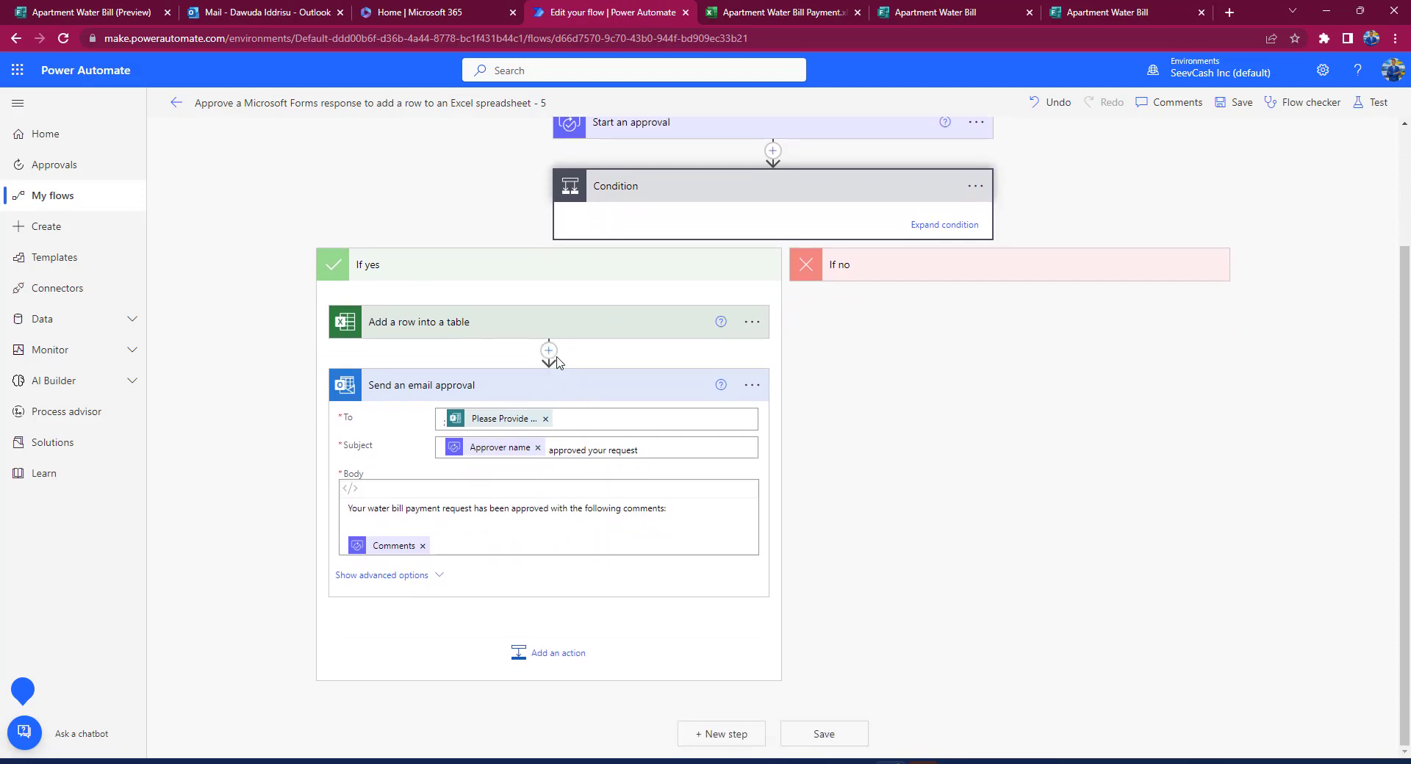
{"action": "left_click", "coordinate": [564, 326]}
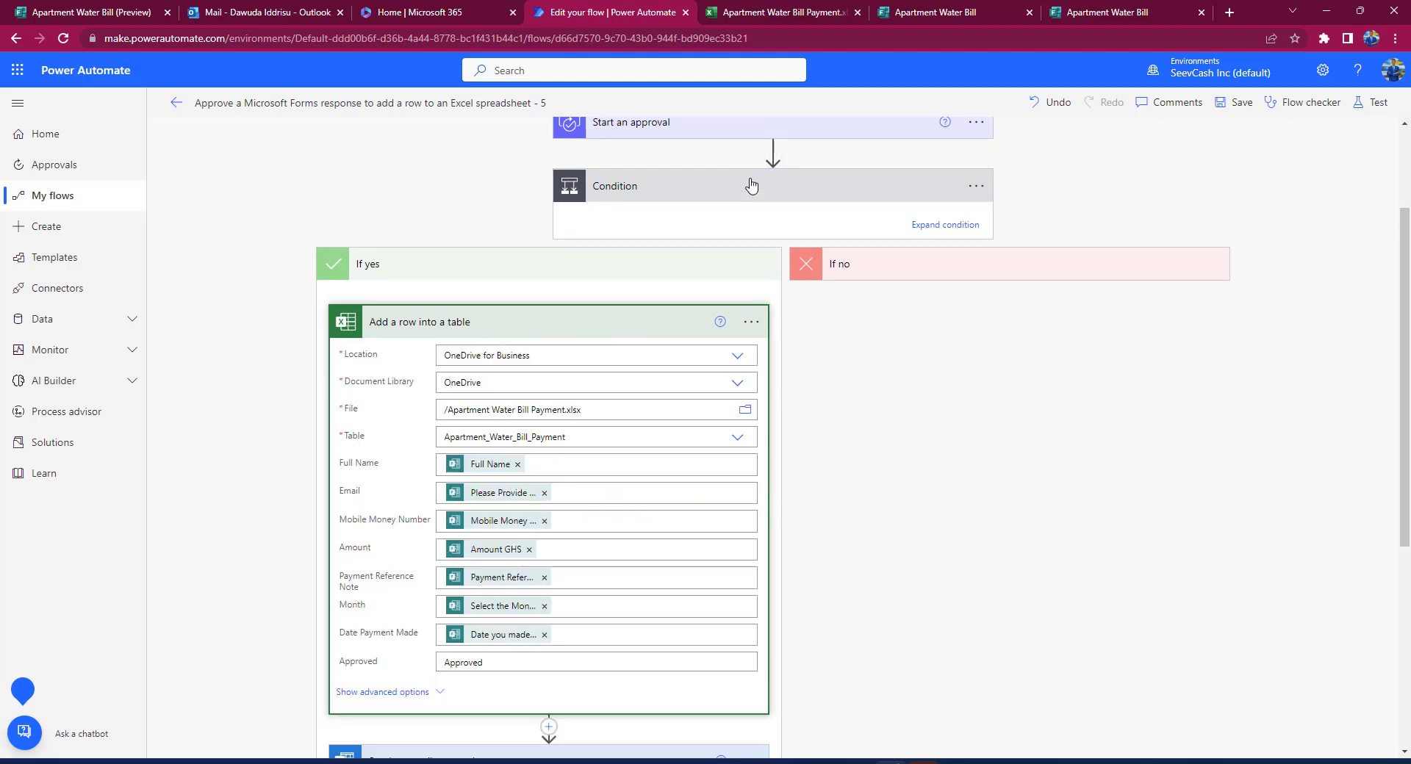
{"action": "scroll", "coordinate": [645, 467], "scroll_direction": "down", "scroll_amount": 1}
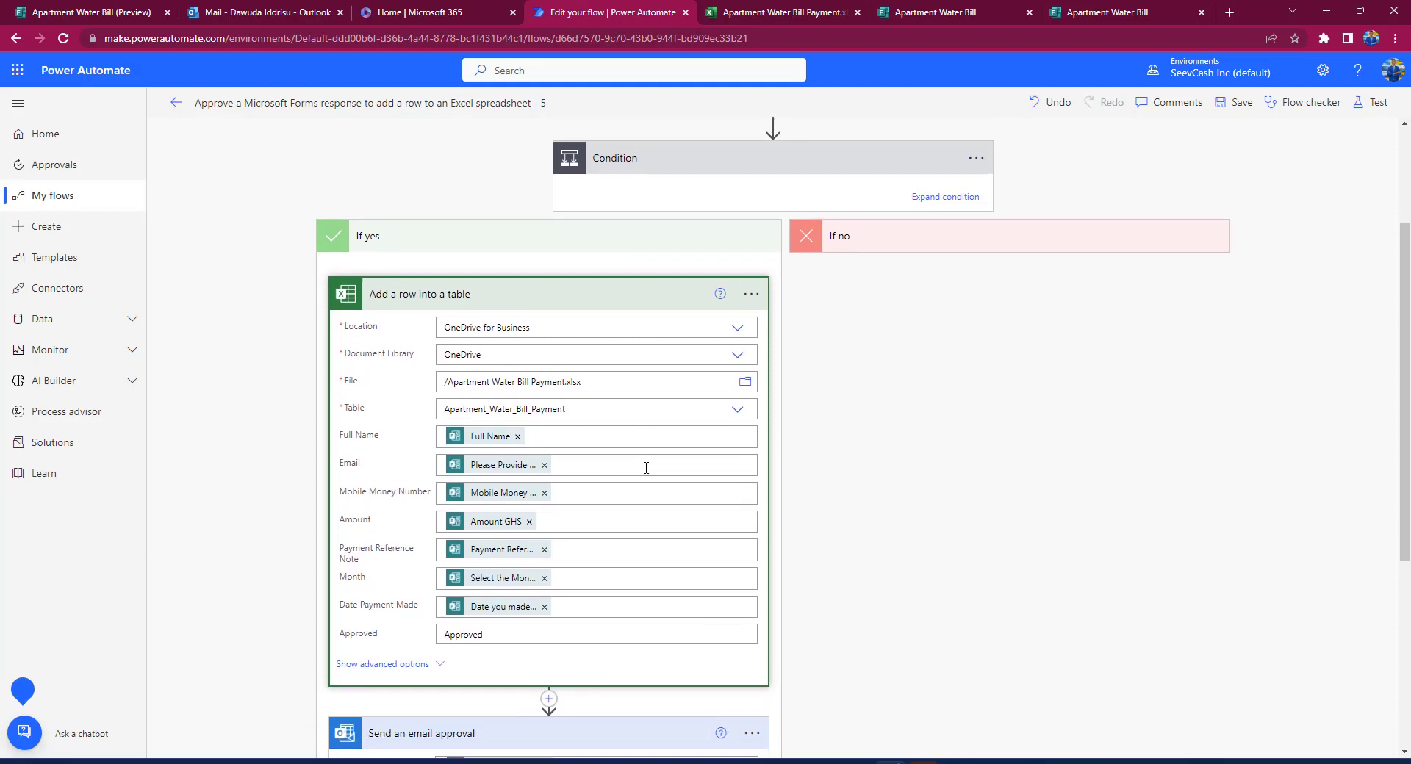
{"action": "scroll", "coordinate": [646, 467], "scroll_direction": "up", "scroll_amount": 2}
{"action": "left_click", "coordinate": [891, 355]}
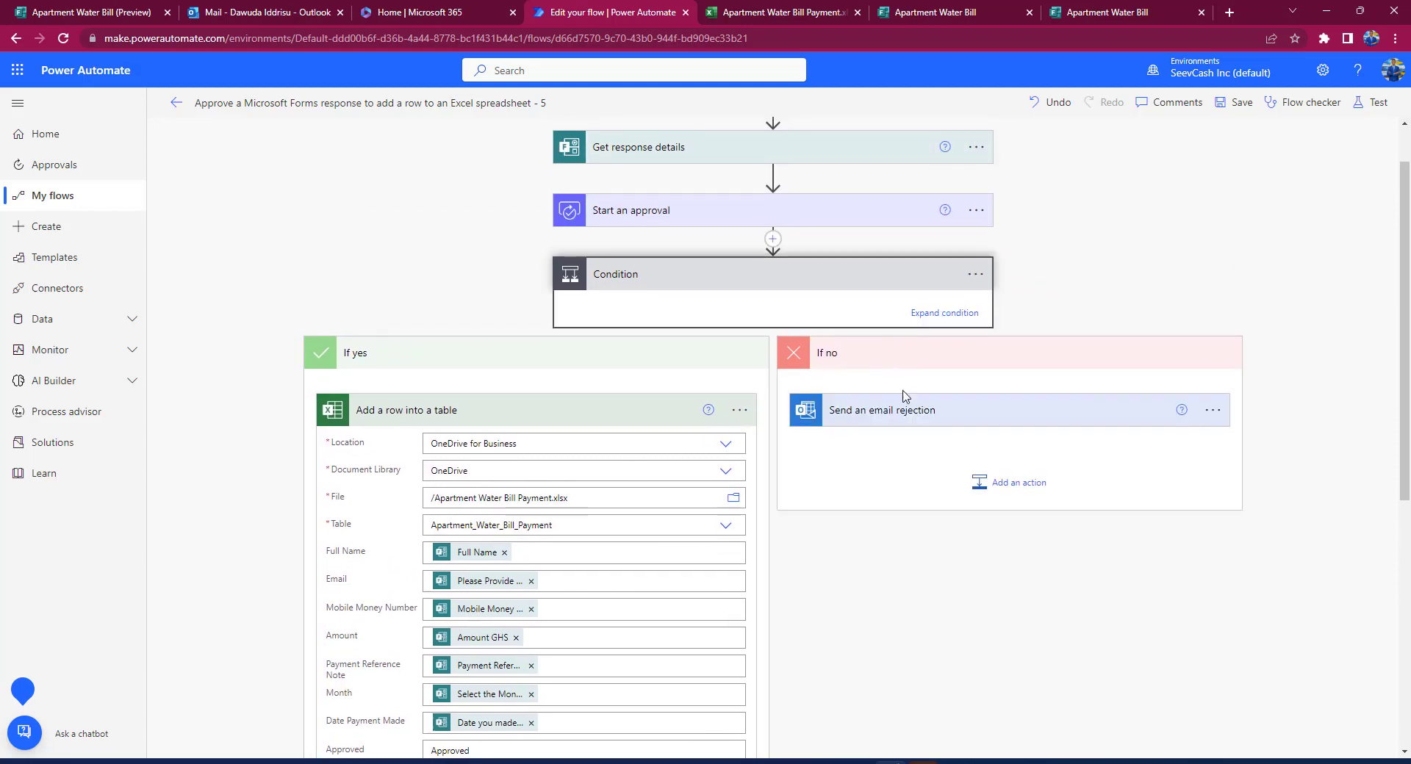
{"action": "left_click", "coordinate": [910, 413]}
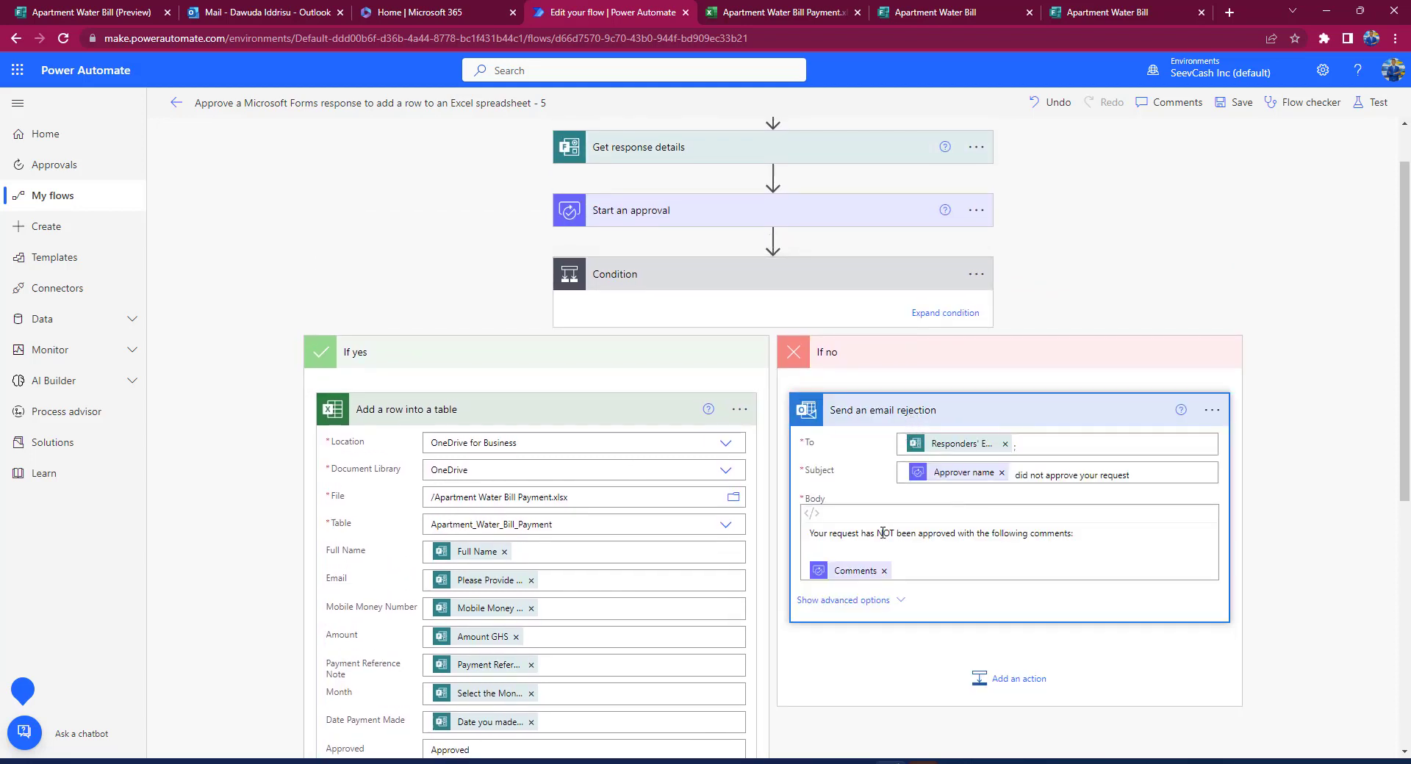
Step: Replace Responders' Email in the rejection email's To field with the 'Please Provide your Email Address' answer
{"action": "left_click", "coordinate": [1005, 445]}
{"action": "left_click", "coordinate": [967, 443]}
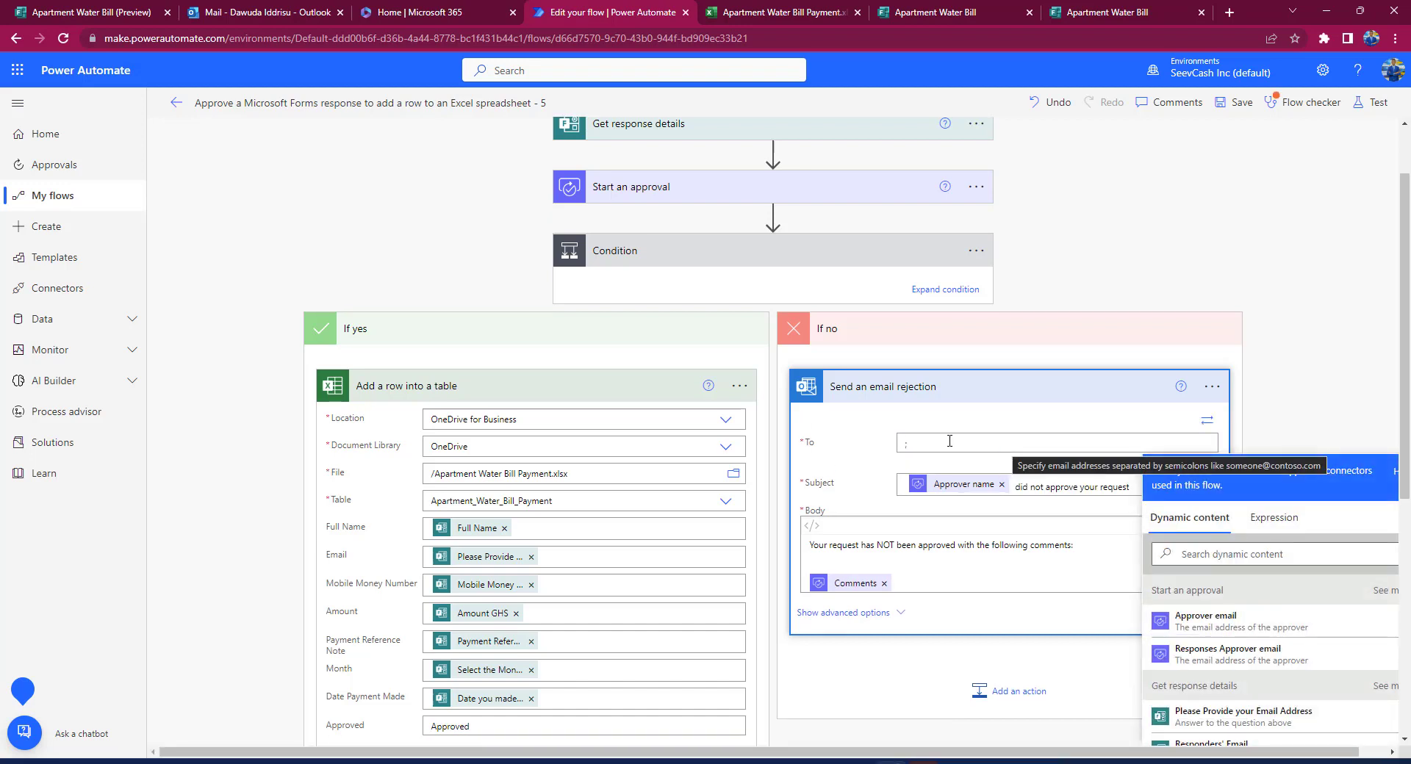
{"action": "left_click", "coordinate": [1191, 551]}
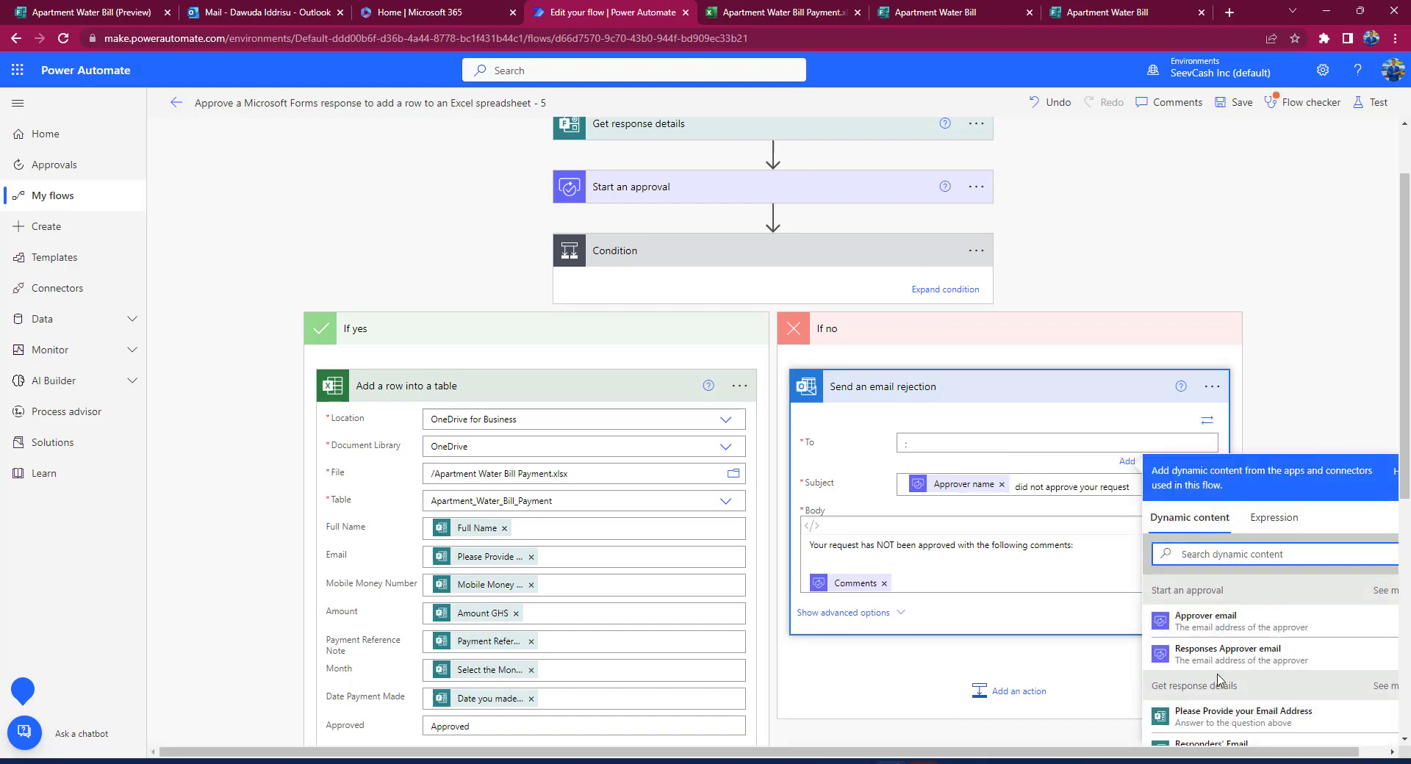
{"action": "left_click", "coordinate": [1219, 718]}
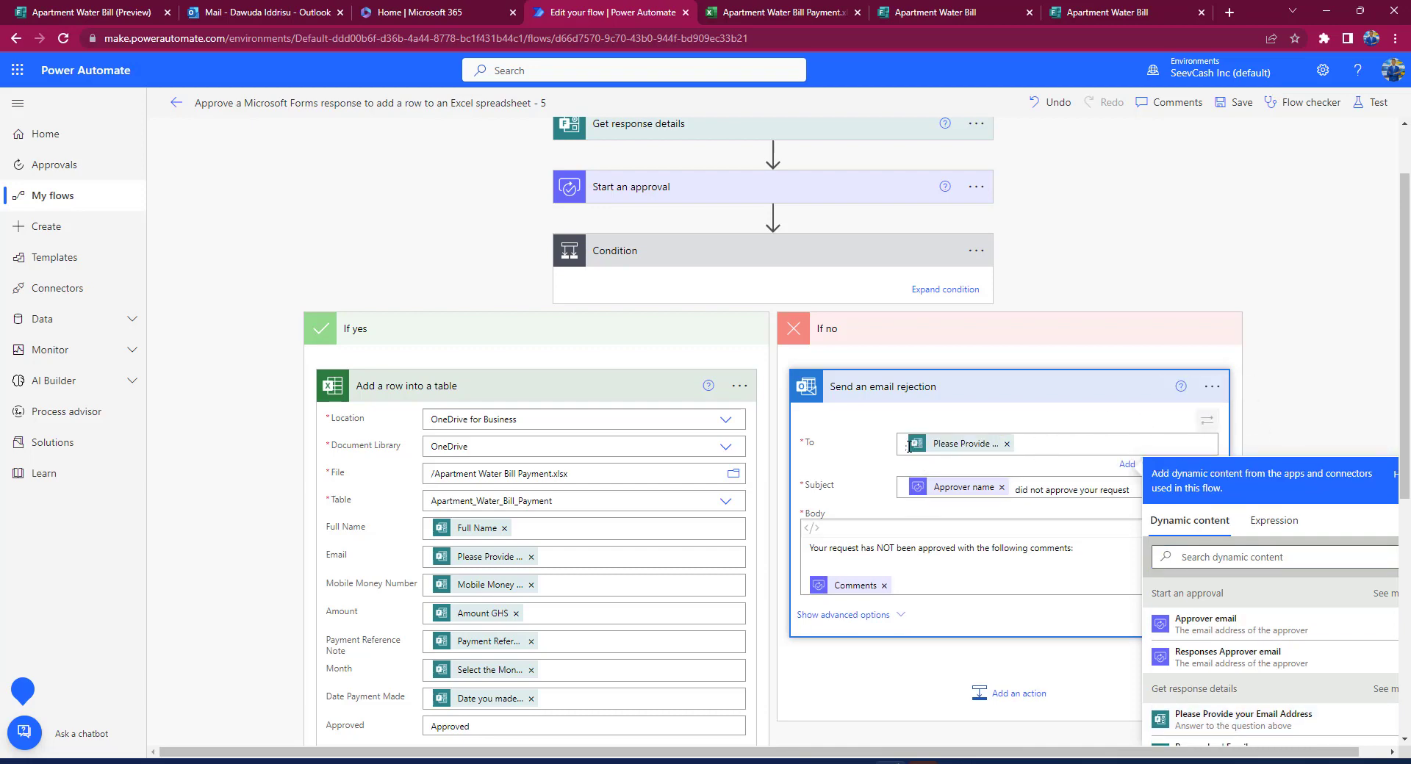
{"action": "left_click", "coordinate": [1343, 304]}
{"action": "scroll", "coordinate": [1118, 315], "scroll_direction": "down", "scroll_amount": 1}
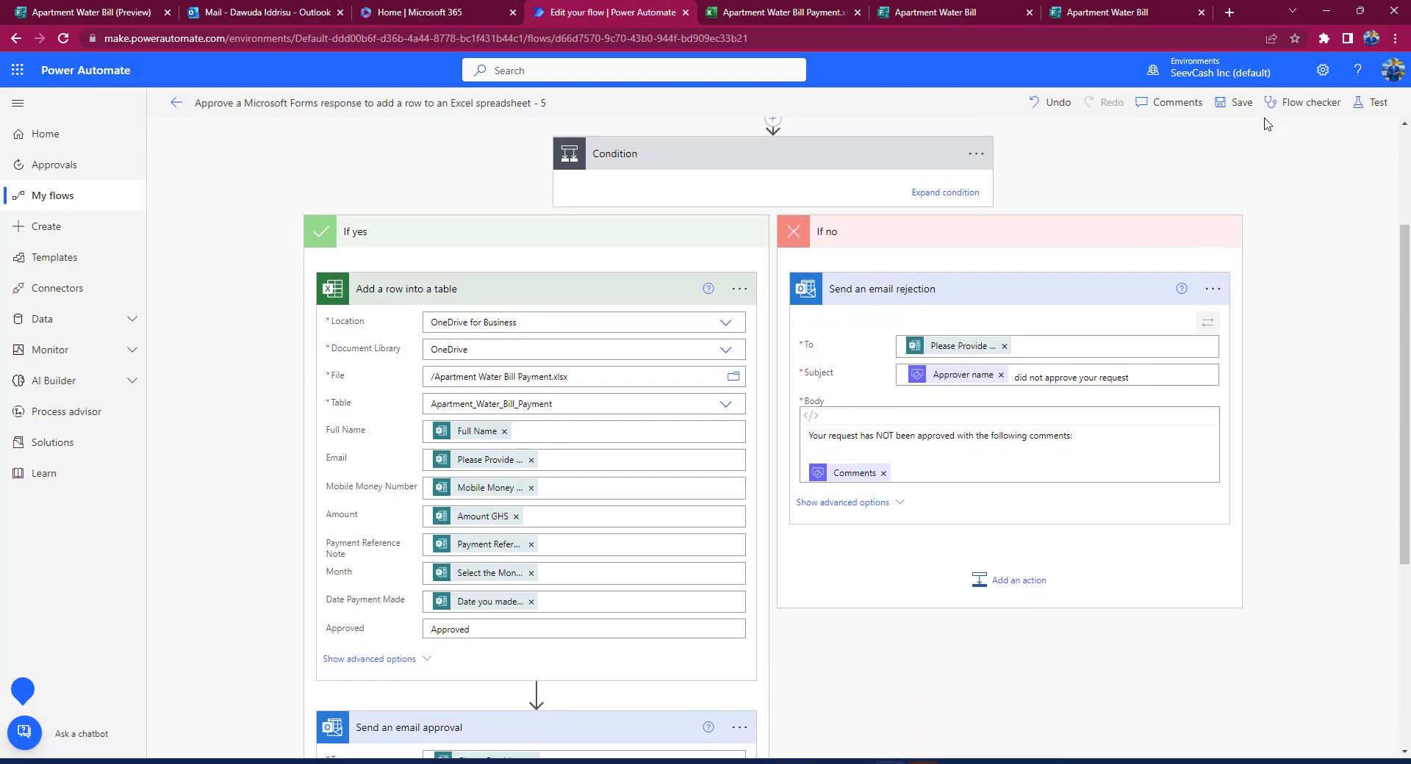
Step: Save the flow, start a manual test run, and switch back to the Apartment Water Bill form
{"action": "left_click", "coordinate": [1236, 102]}
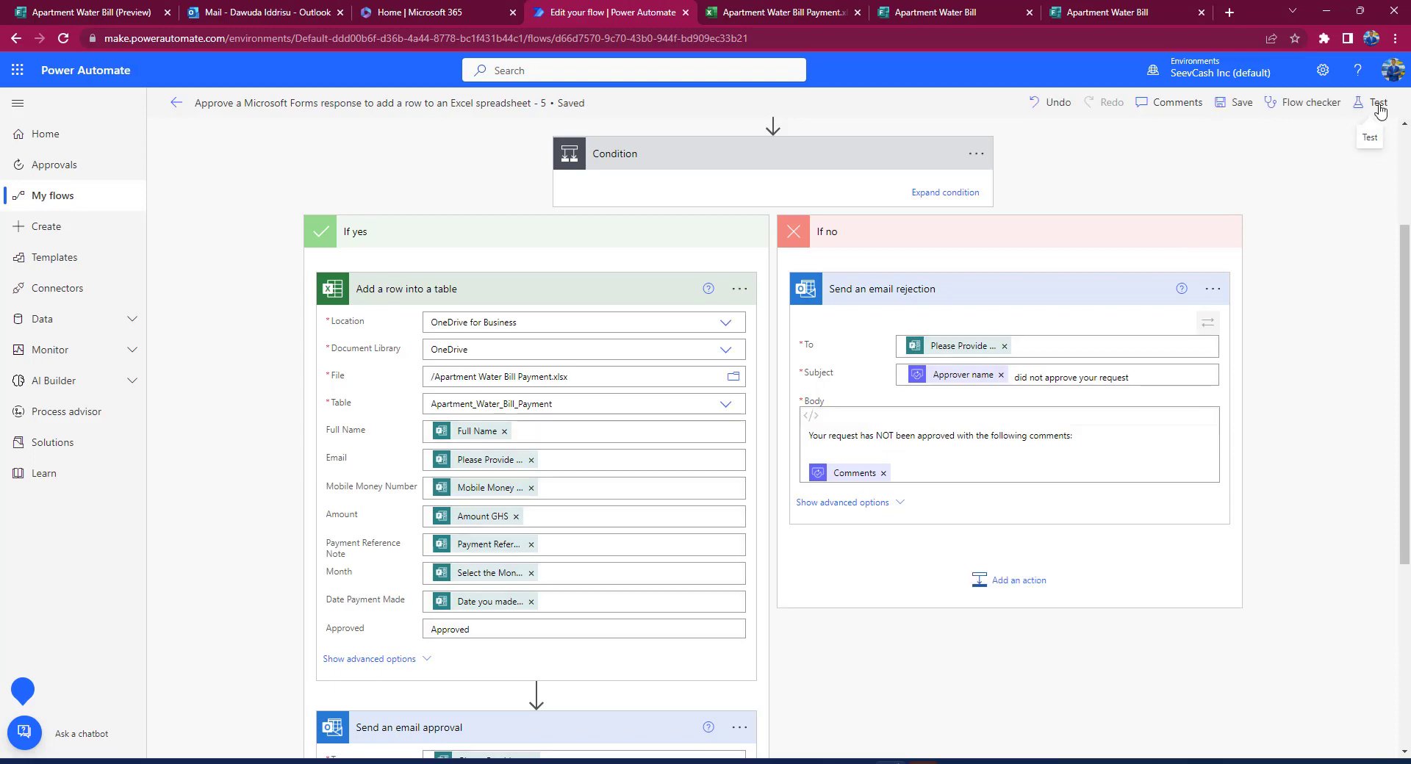
{"action": "left_click", "coordinate": [1377, 103]}
{"action": "left_click", "coordinate": [1285, 138]}
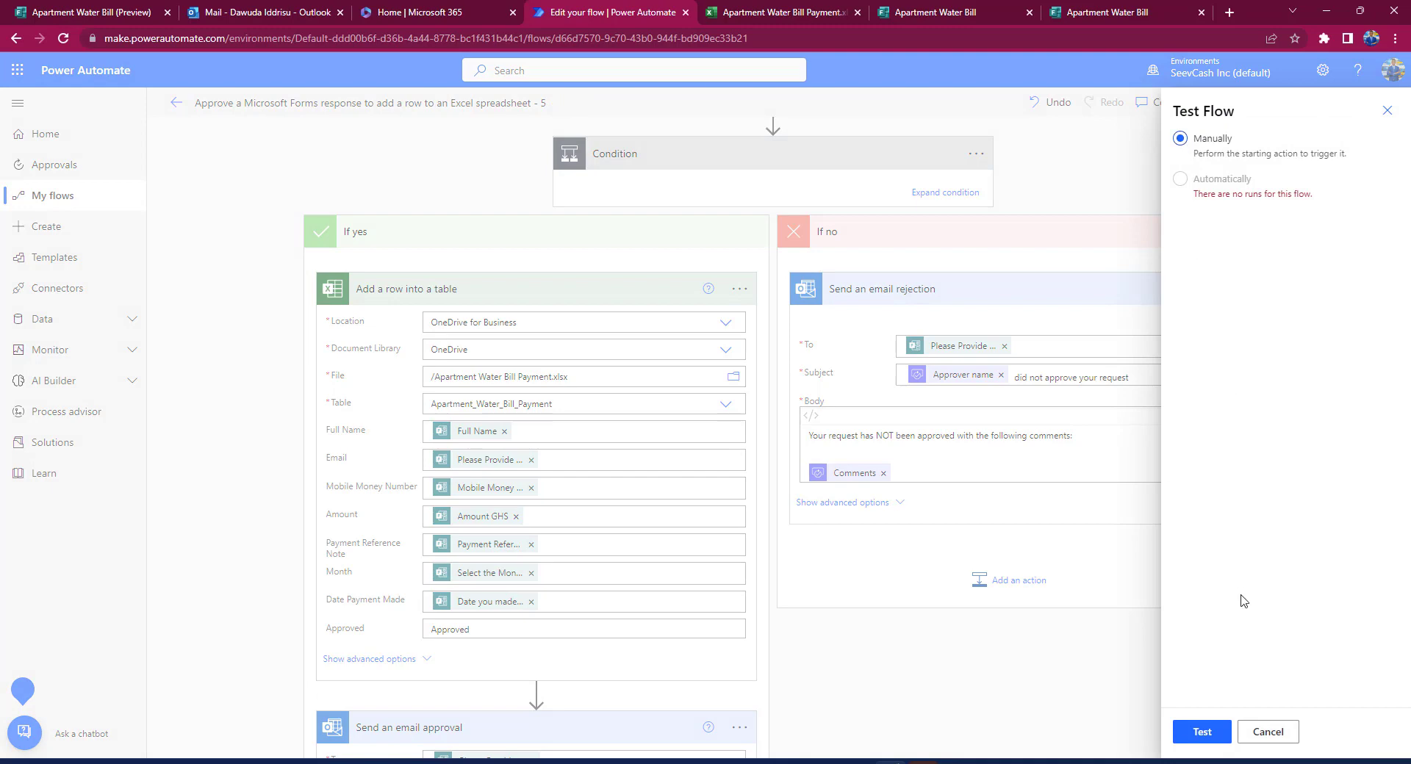
{"action": "left_click", "coordinate": [1202, 732]}
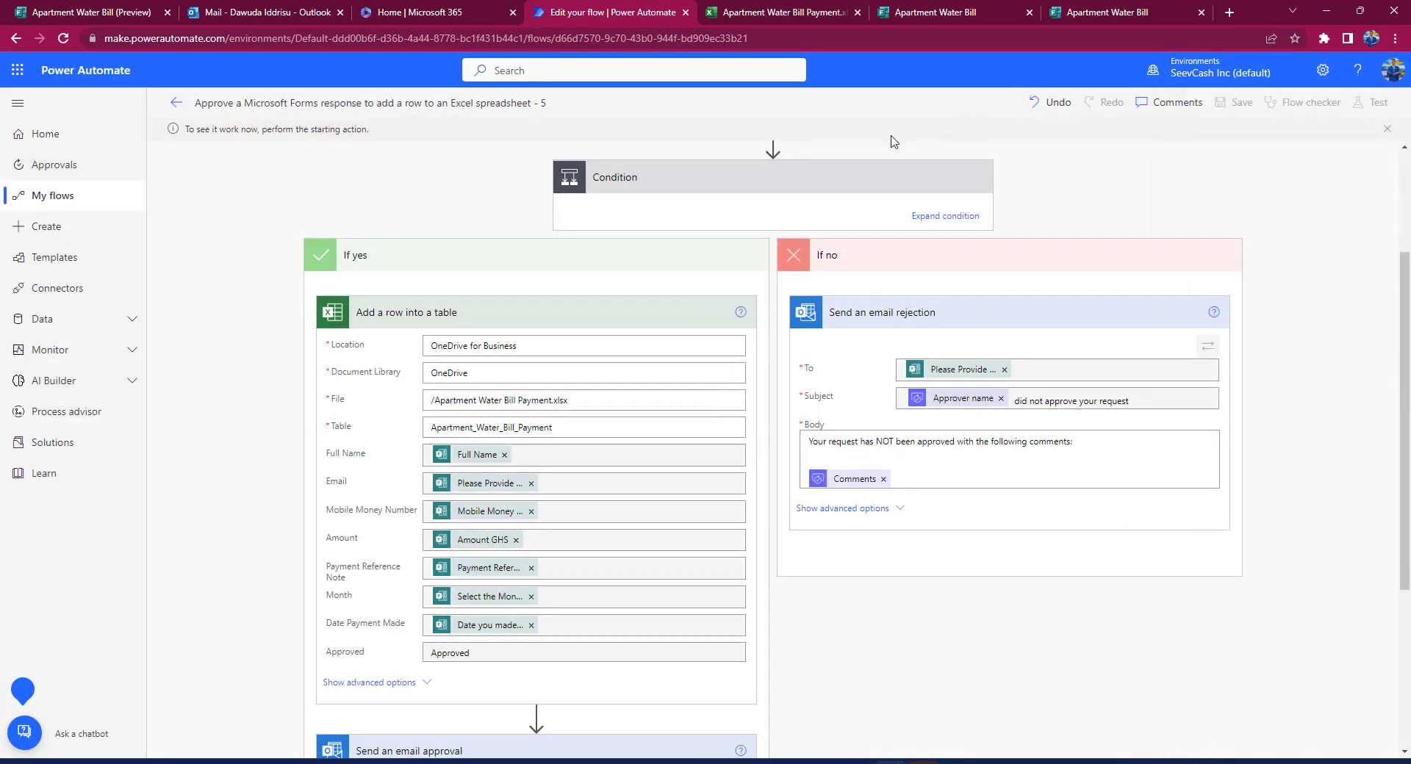
{"action": "left_click", "coordinate": [941, 11]}
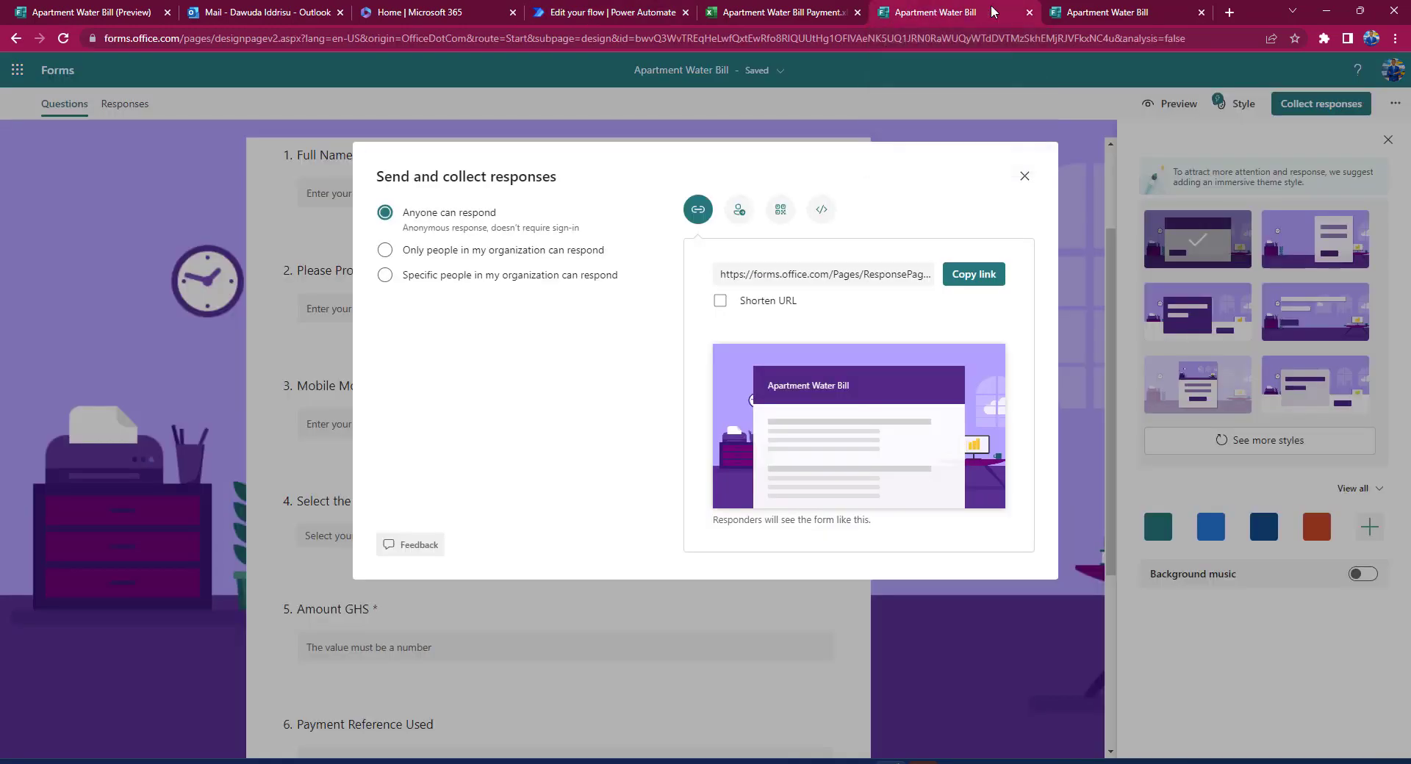
Step: On the live Apartment Water Bill form, enter the respondent's full name, e-mail and mobile money number
{"action": "left_click", "coordinate": [1092, 13]}
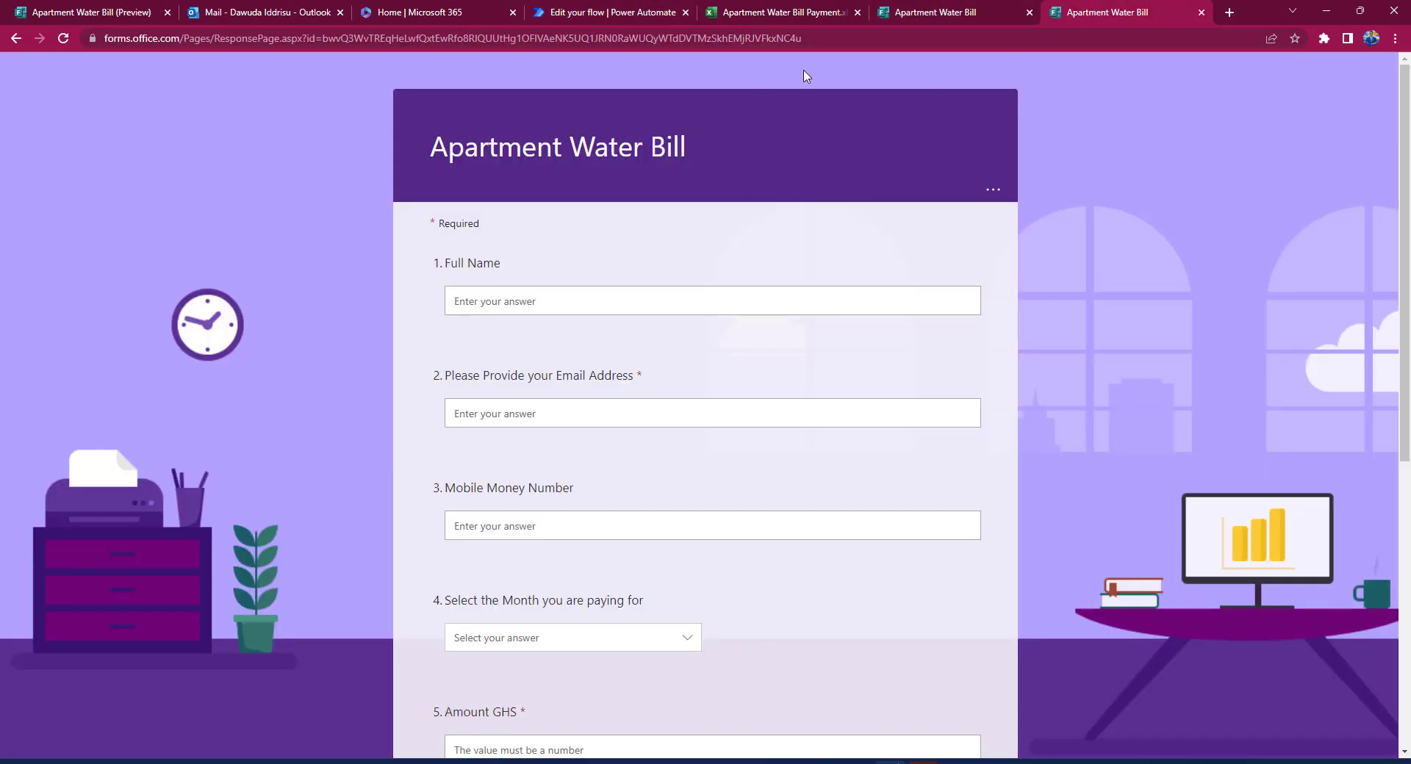
{"action": "left_click", "coordinate": [523, 299]}
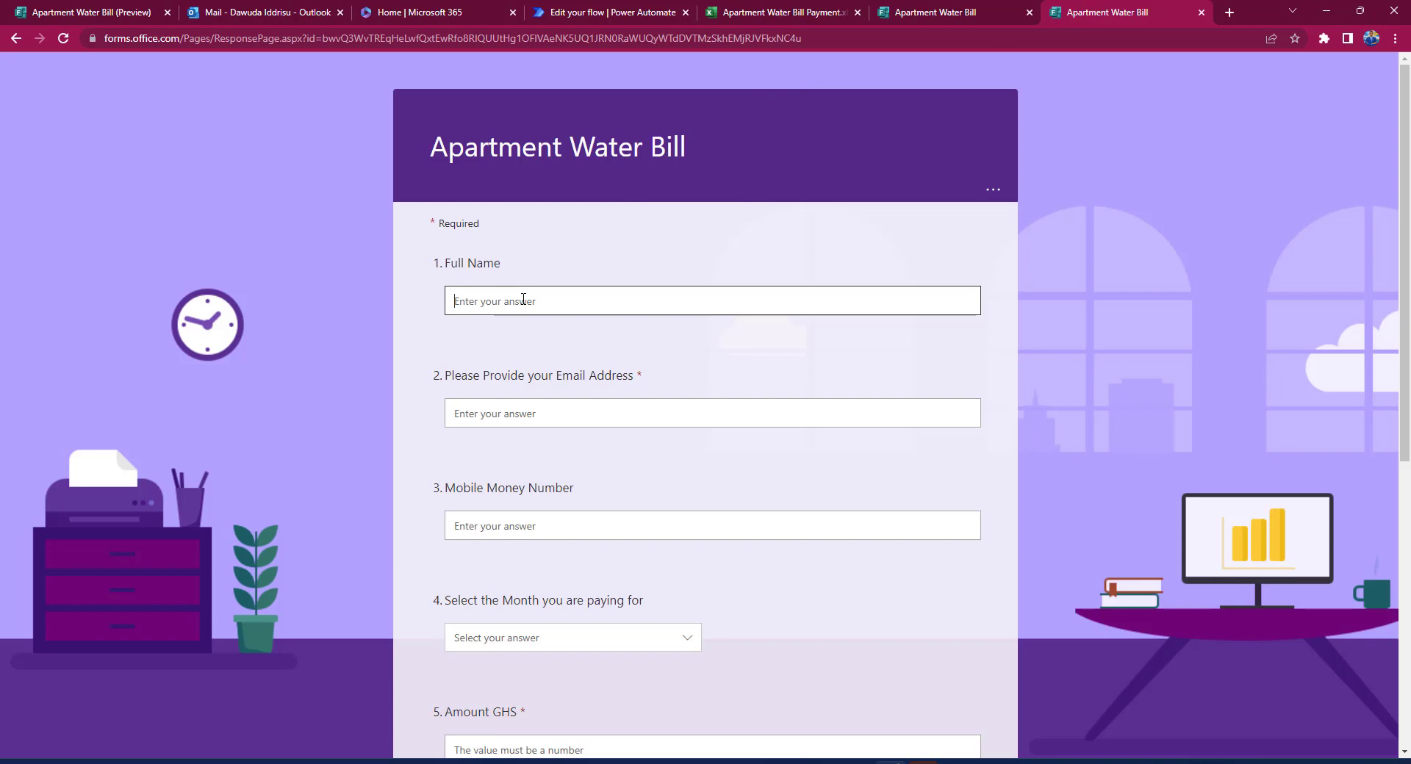
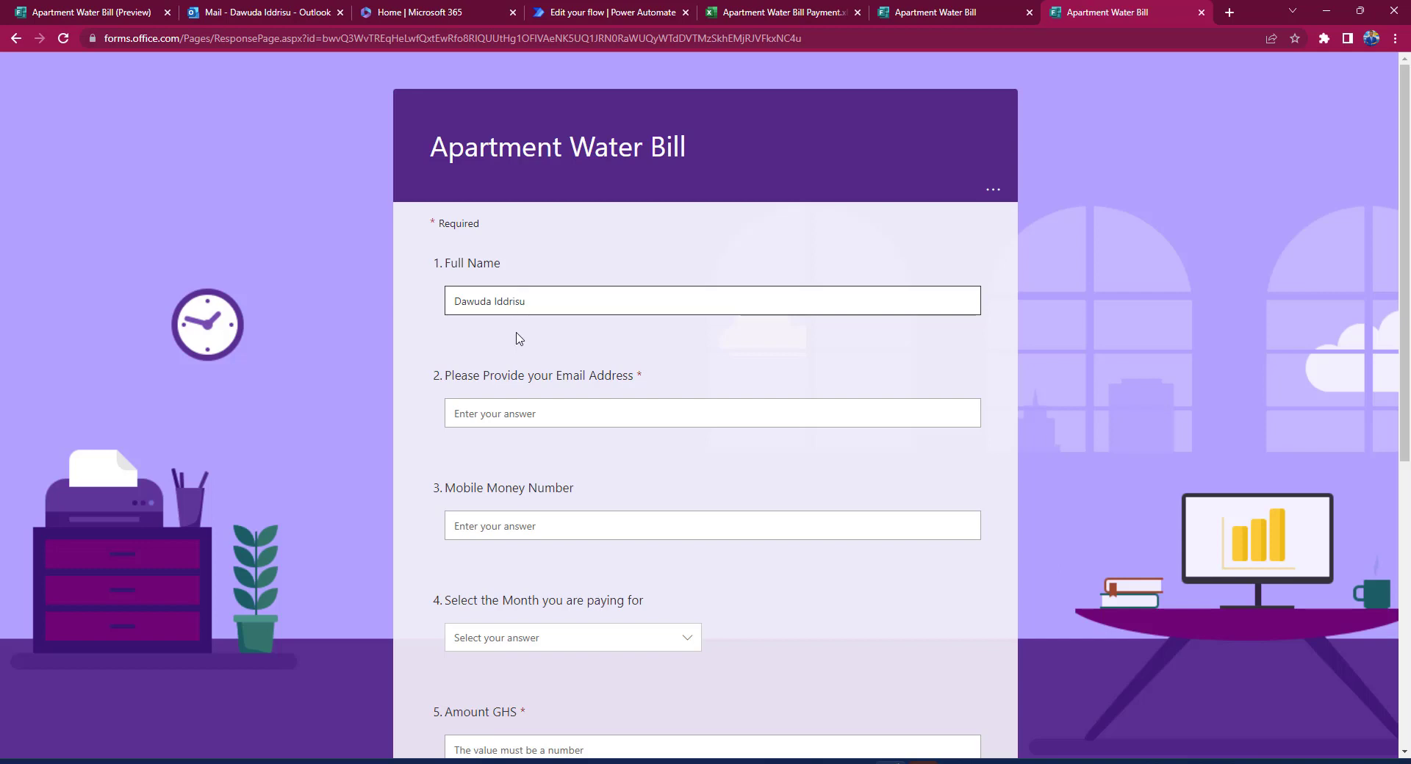
{"action": "left_click", "coordinate": [494, 414]}
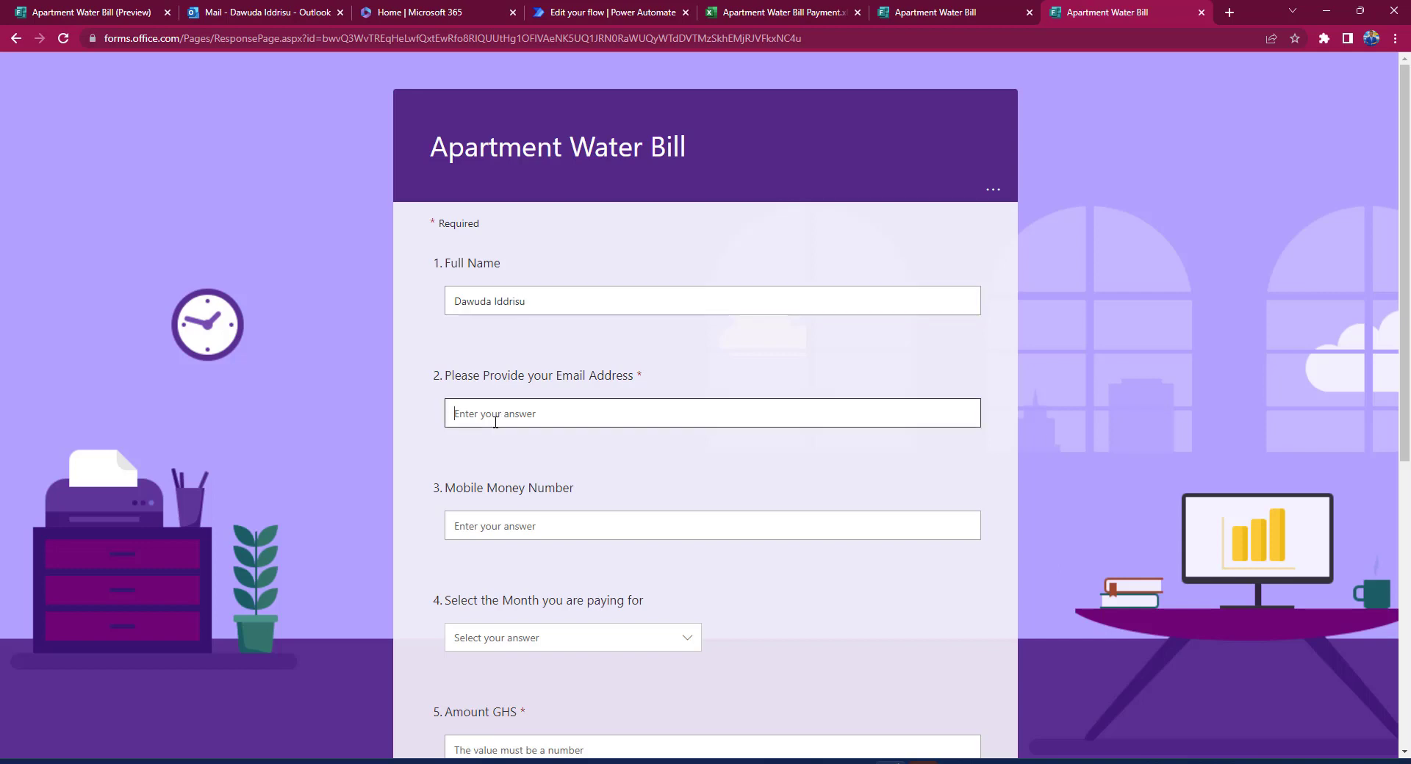
{"action": "left_click", "coordinate": [531, 527]}
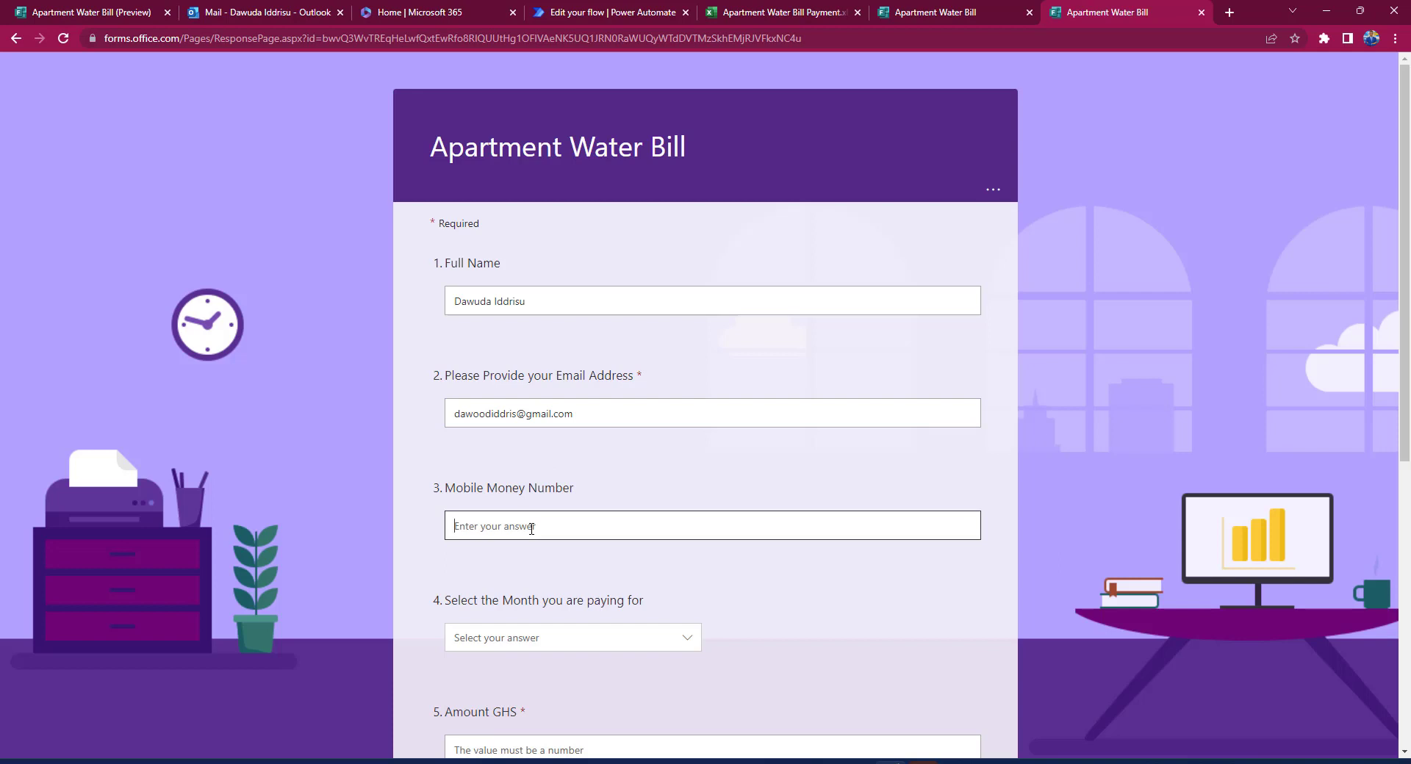
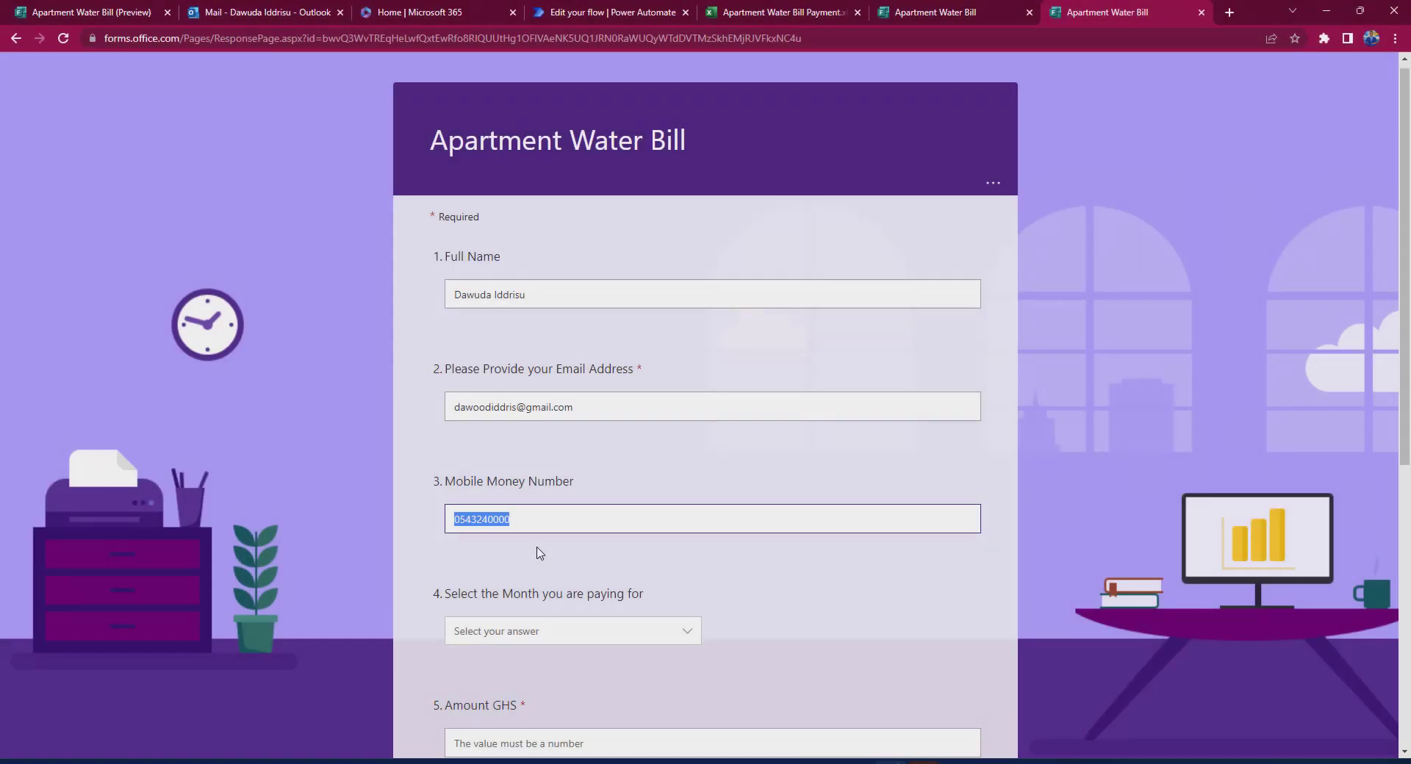
Step: Choose Feb as the month, enter 70 as the amount, and fill in the payment reference
{"action": "scroll", "coordinate": [539, 555], "scroll_direction": "down", "scroll_amount": 2}
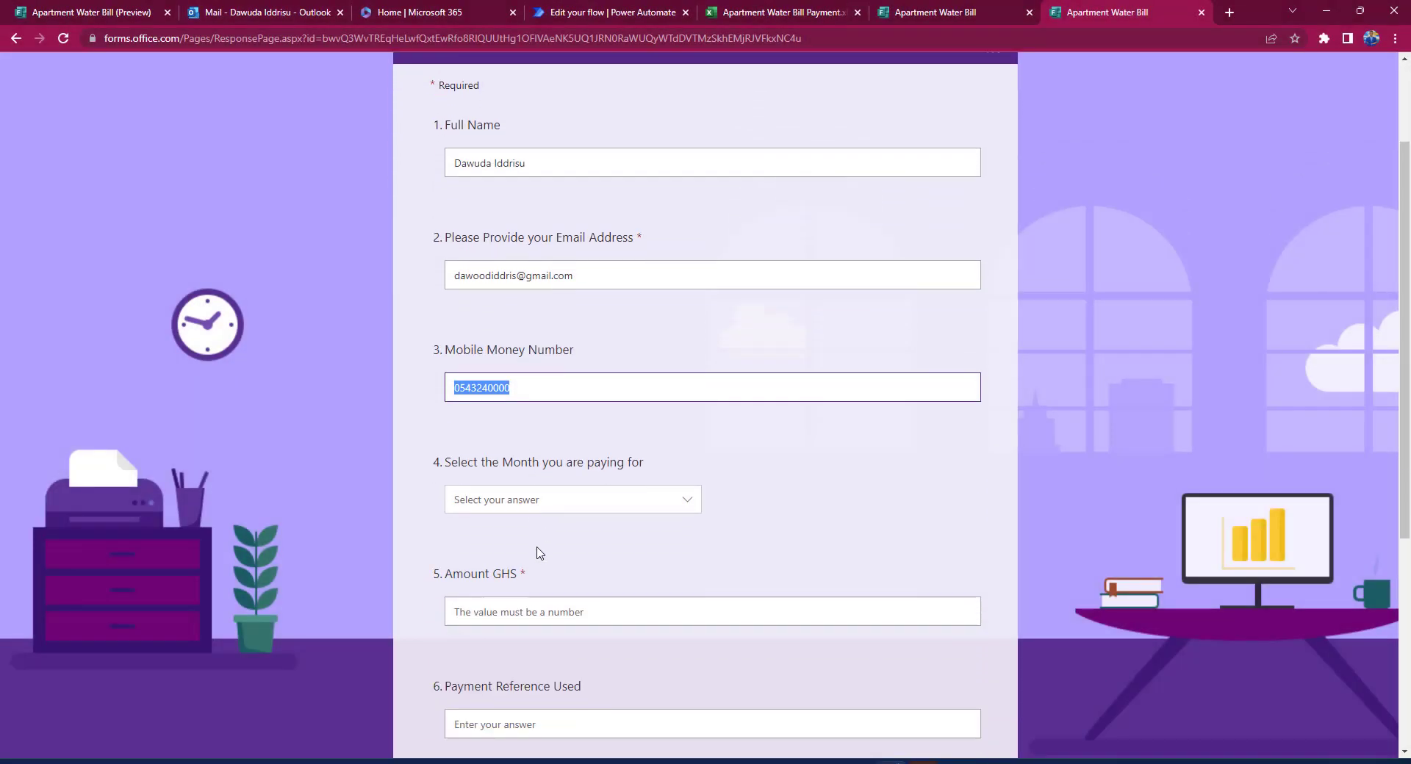
{"action": "left_click", "coordinate": [639, 488]}
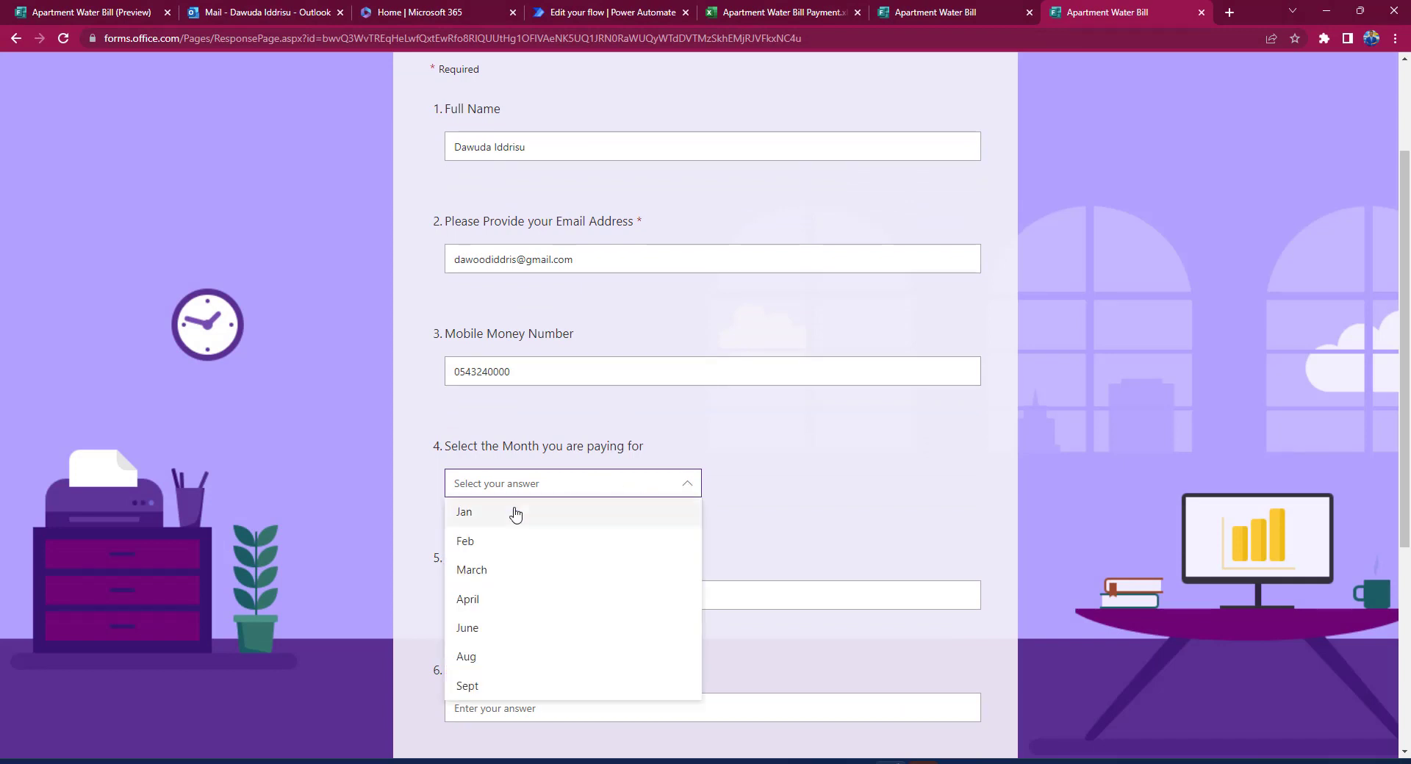
{"action": "left_click", "coordinate": [482, 543]}
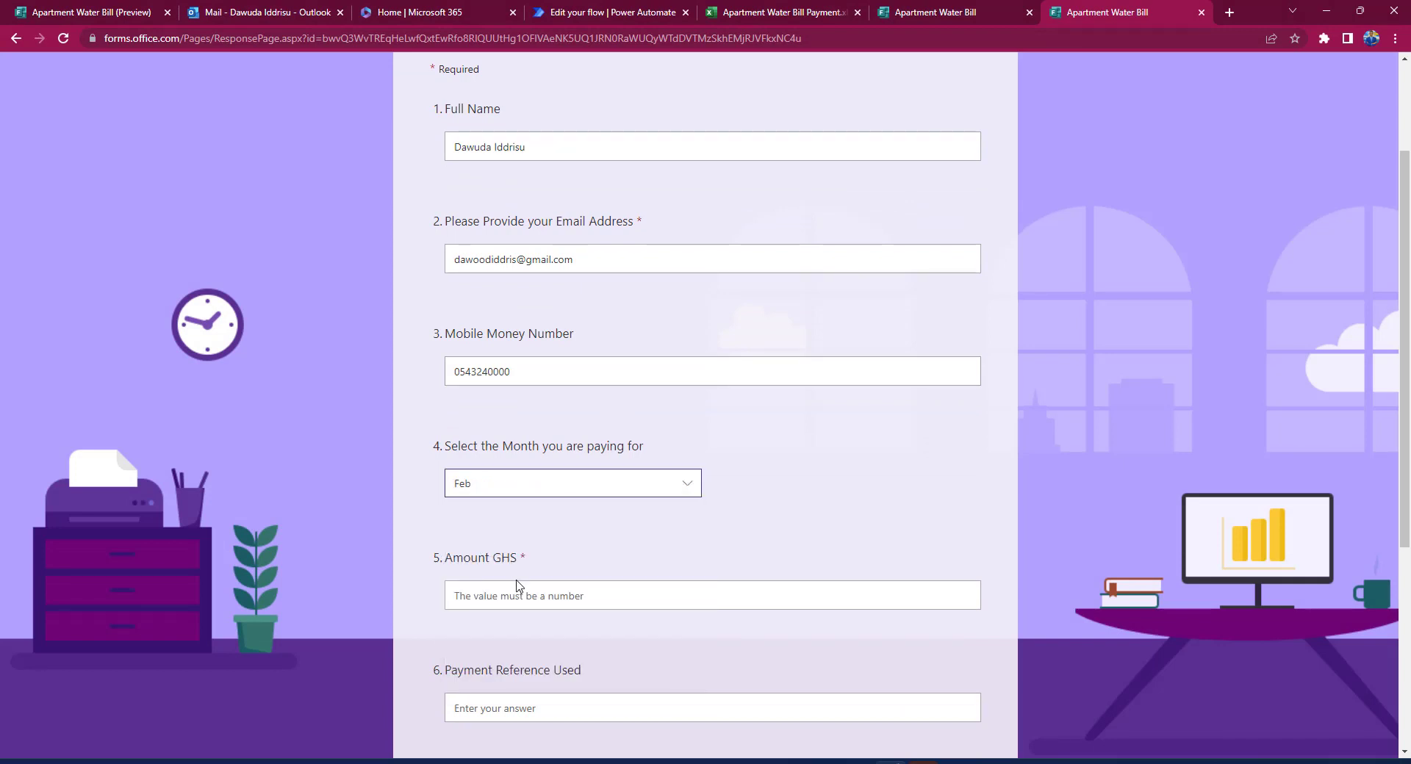
{"action": "left_click", "coordinate": [526, 599]}
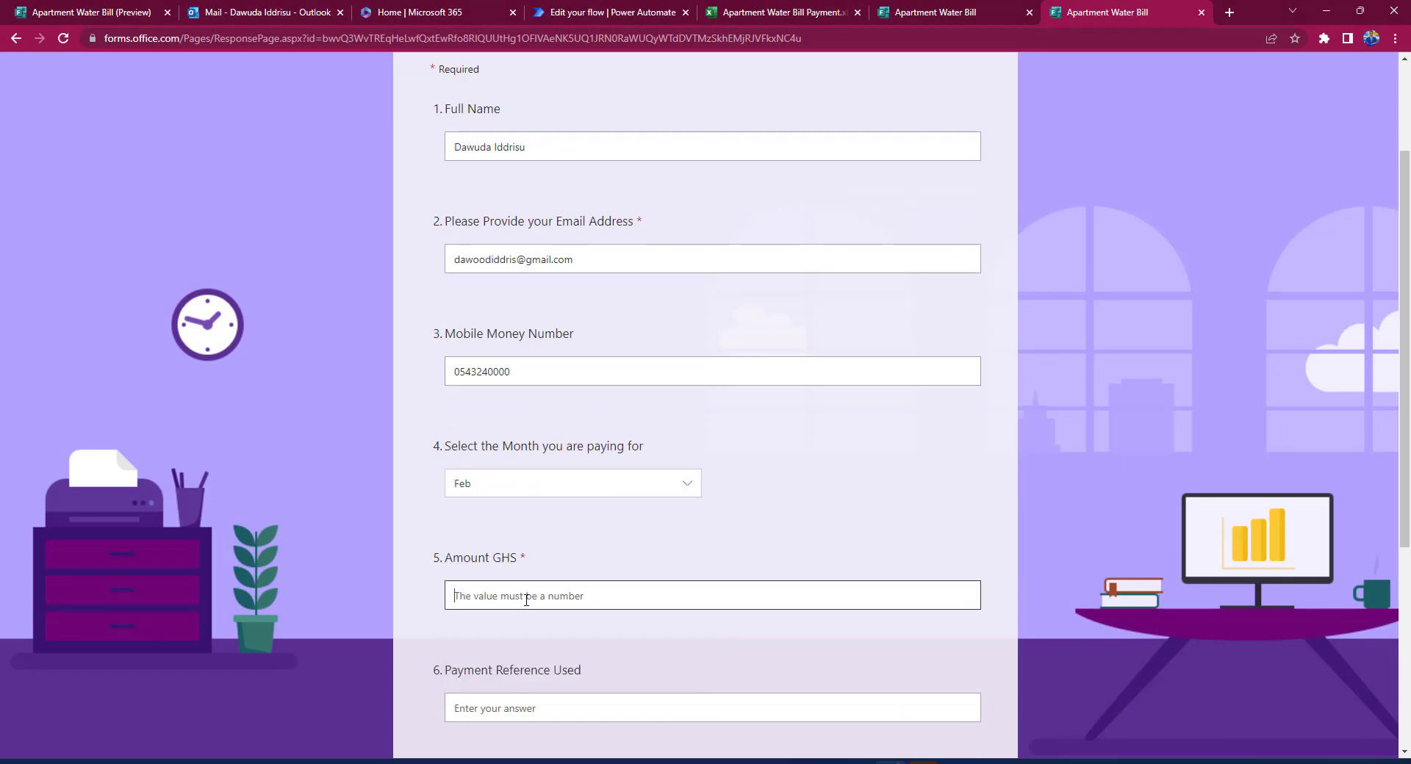
{"action": "type", "text": "70"}
{"action": "scroll", "coordinate": [608, 623], "scroll_direction": "down", "scroll_amount": 3}
{"action": "left_click", "coordinate": [567, 473]}
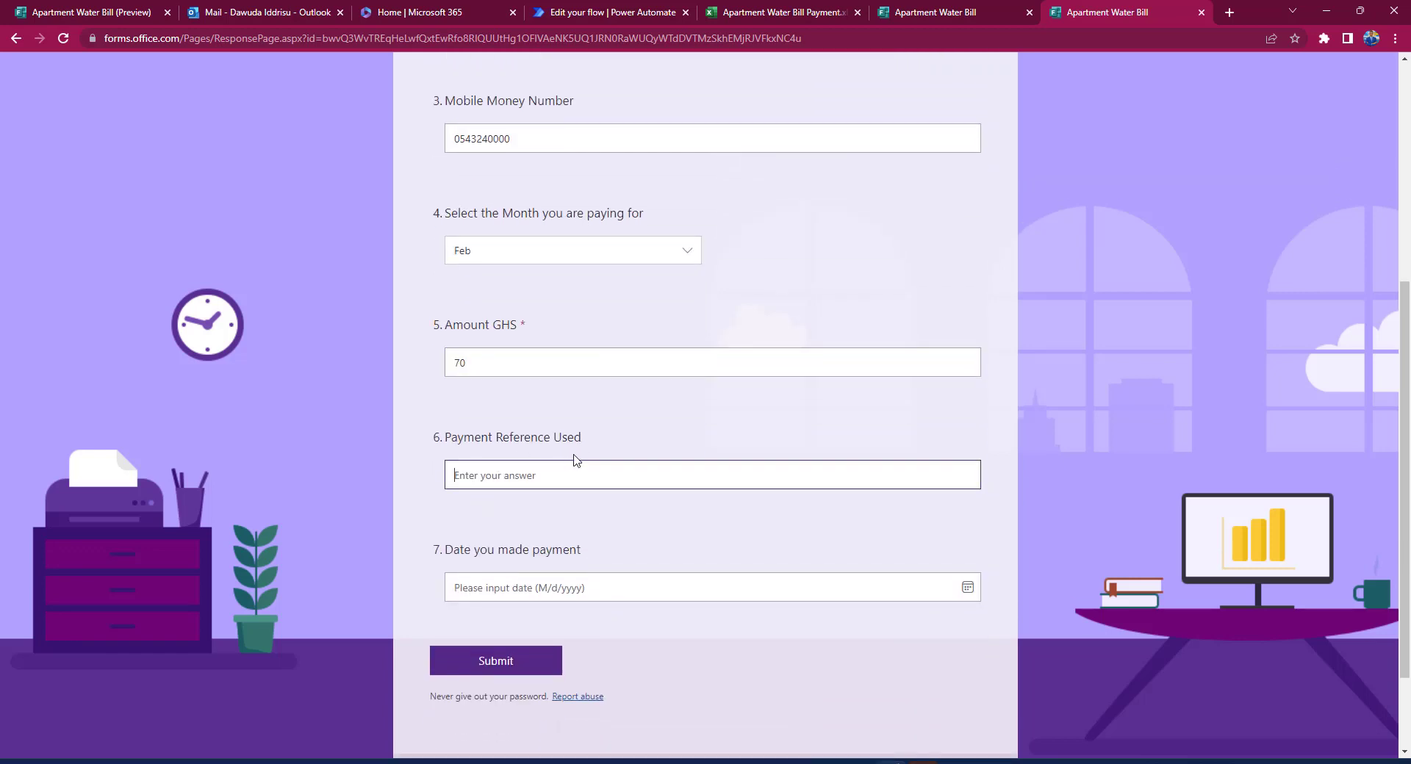
{"action": "type", "text": "Dawuda's Feb"}
Step: Set the payment date to 26 February 2023, submit the response, and return to the flow editor
{"action": "left_click", "coordinate": [966, 589]}
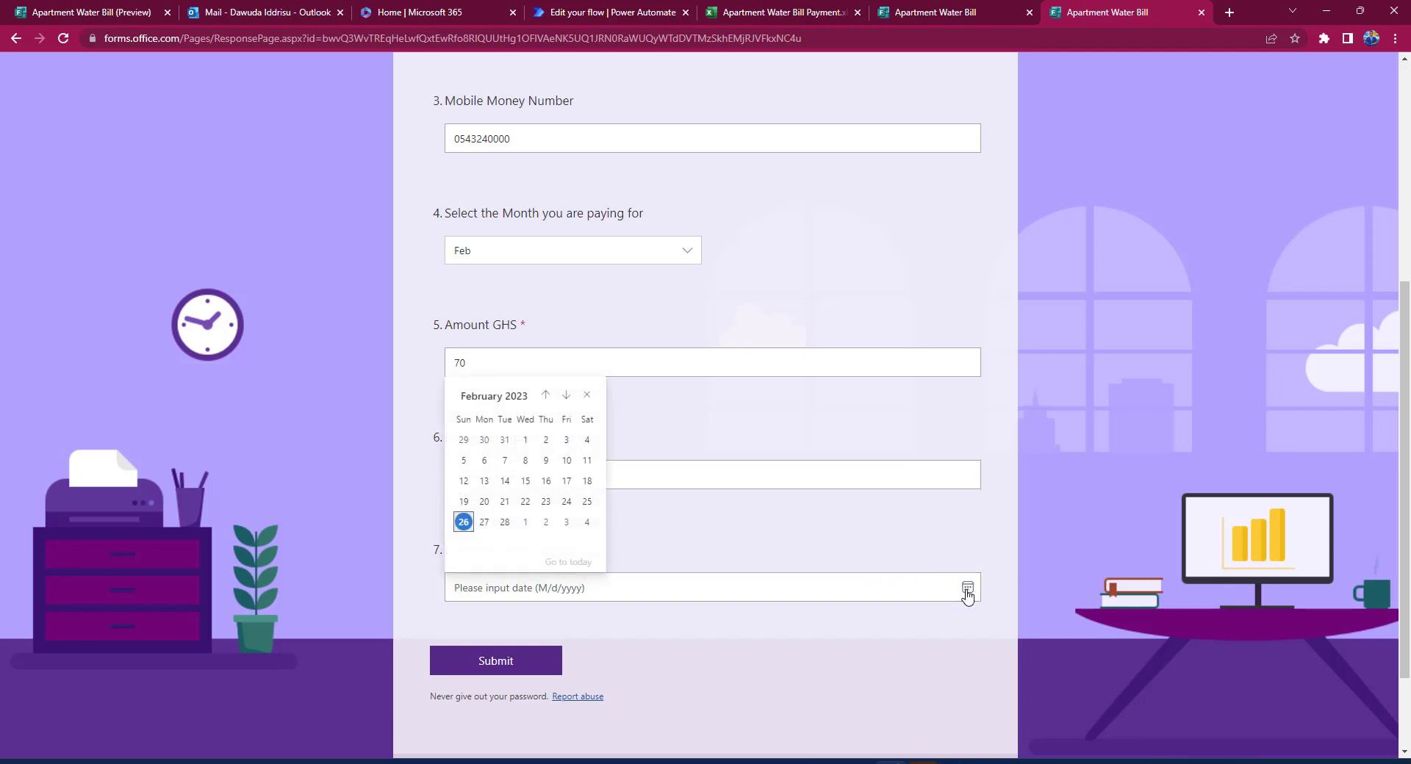
{"action": "left_click", "coordinate": [463, 522]}
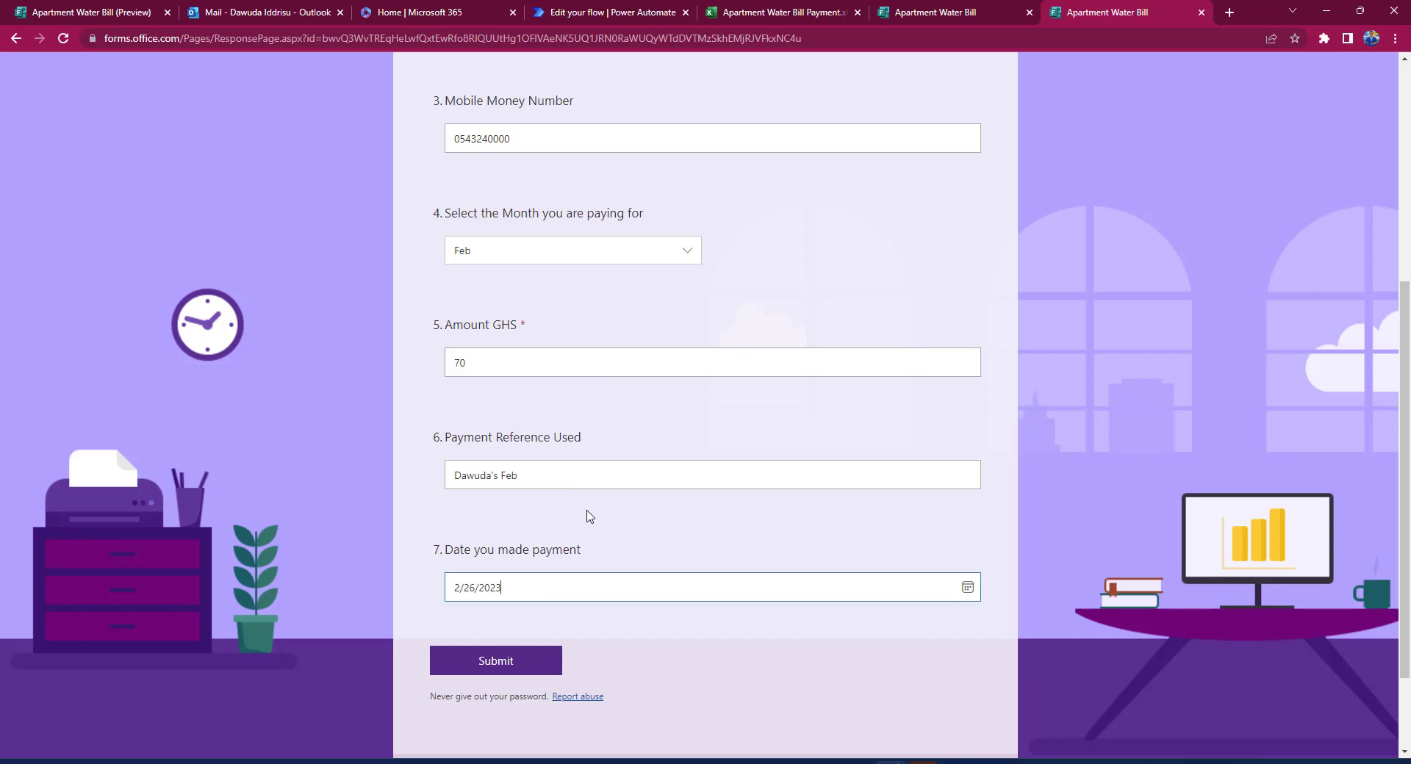
{"action": "scroll", "coordinate": [588, 515], "scroll_direction": "up", "scroll_amount": 2}
{"action": "scroll", "coordinate": [588, 515], "scroll_direction": "down", "scroll_amount": 3}
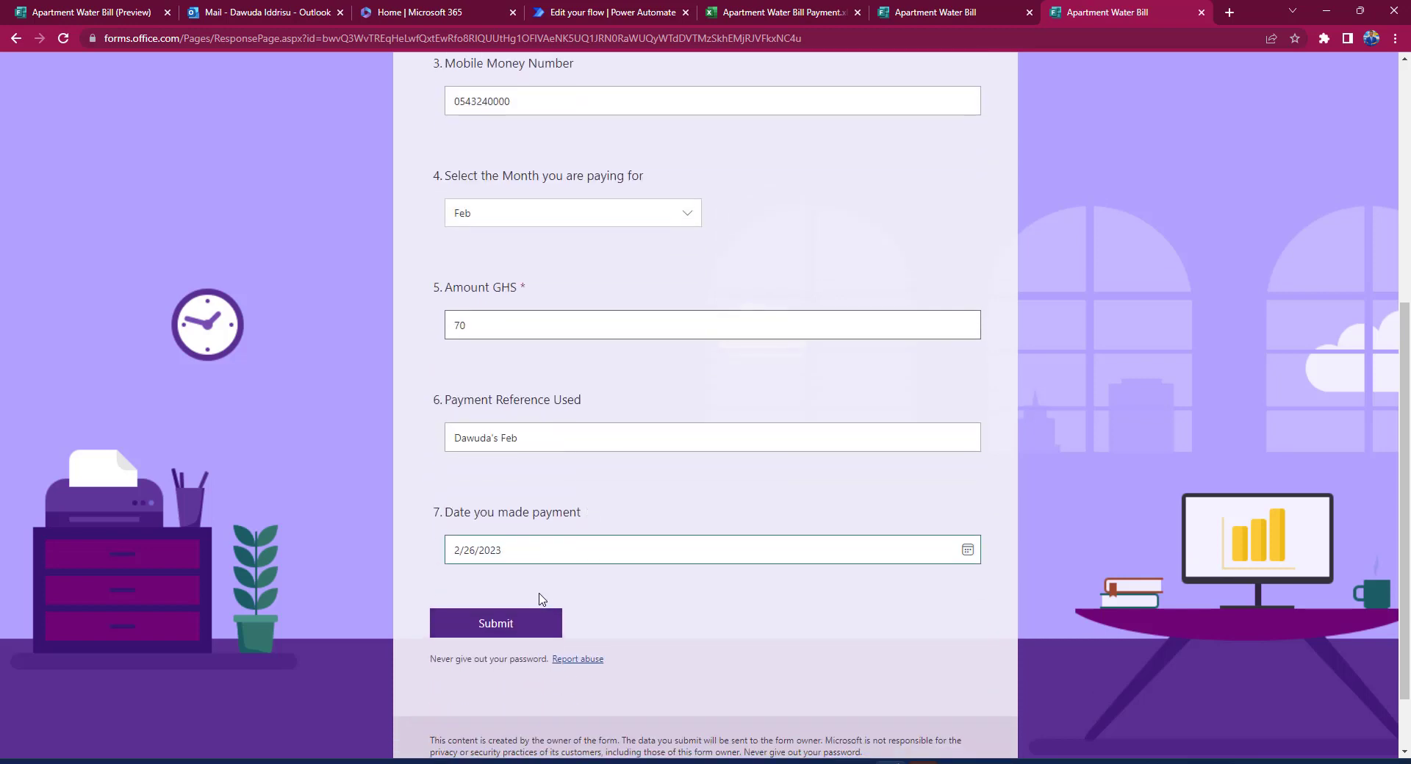
{"action": "left_click", "coordinate": [510, 620]}
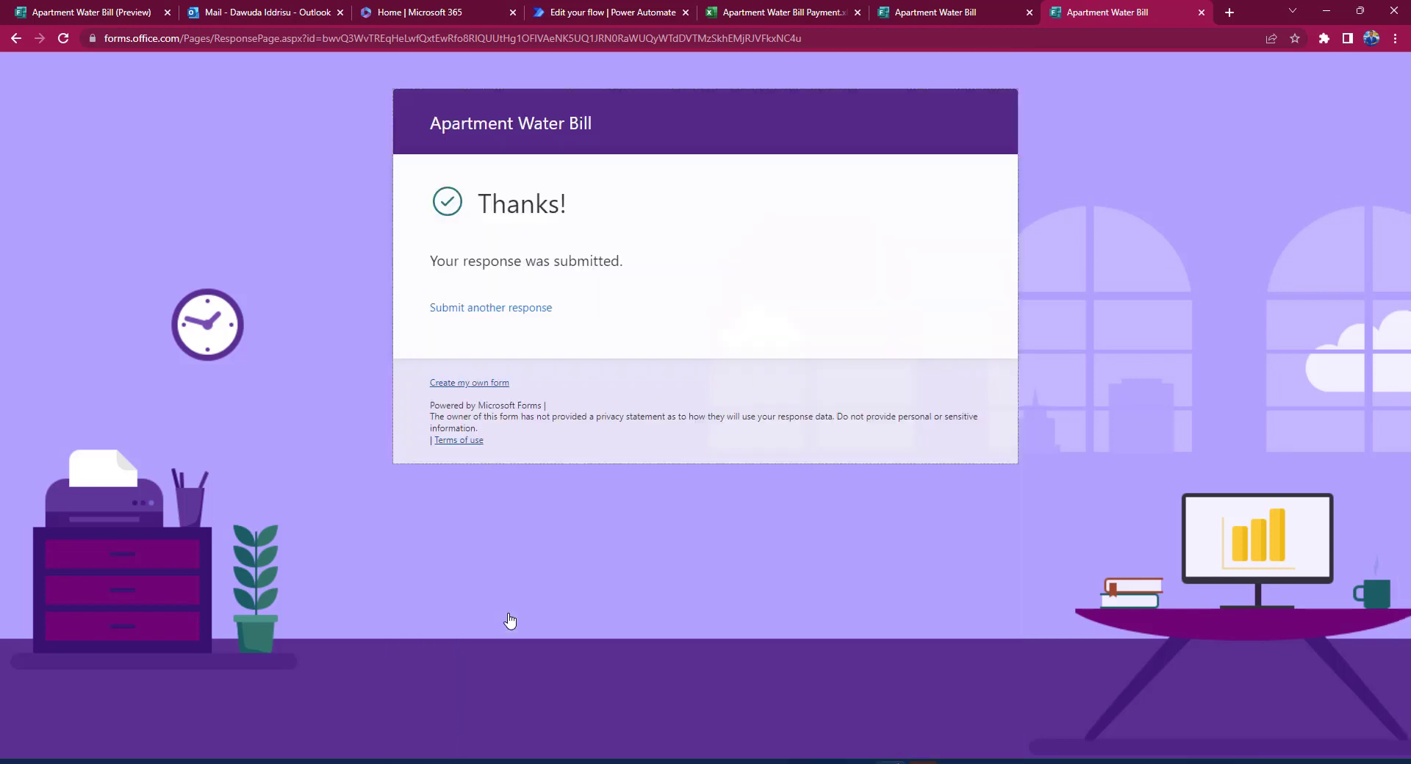
{"action": "left_click", "coordinate": [605, 11]}
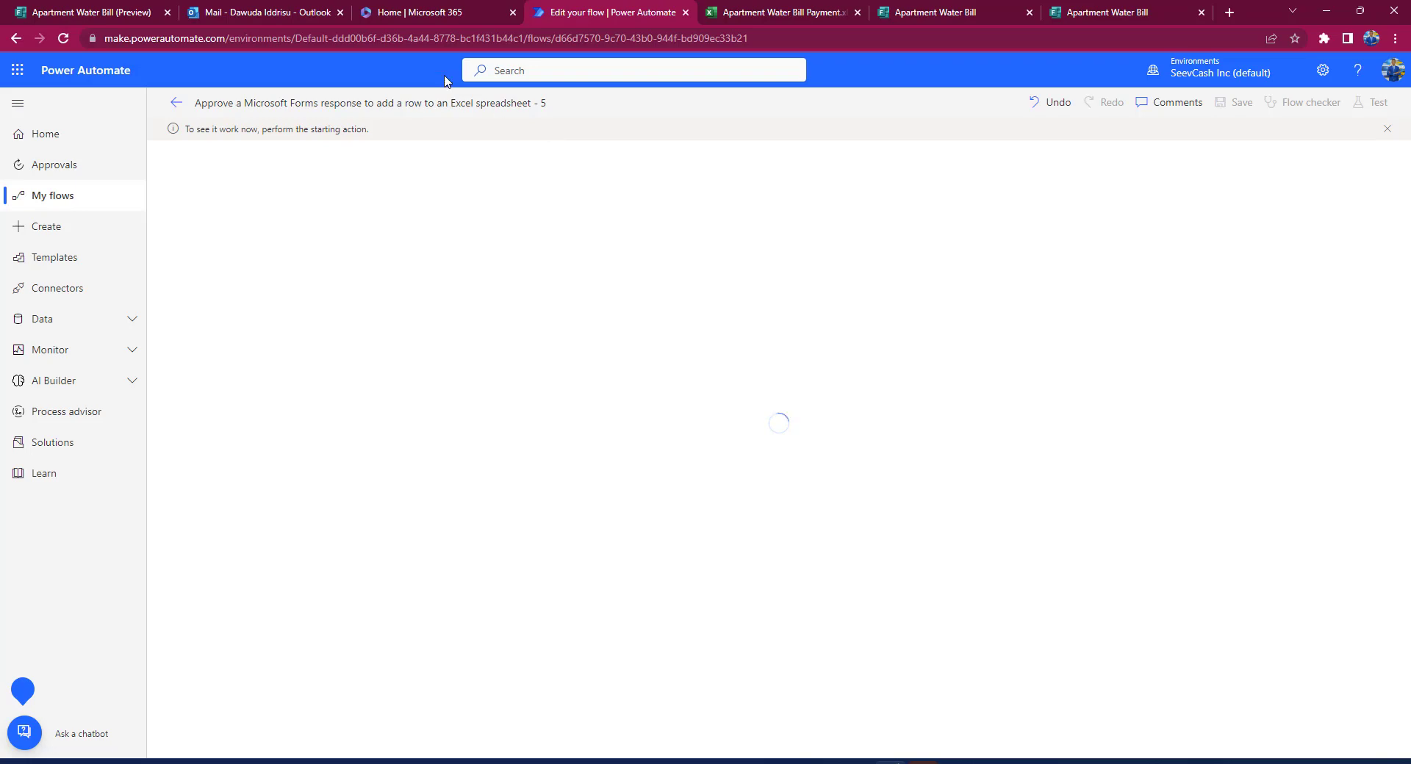
Step: In the Outlook inbox, open the 5:27 PM 'Approval for response' email about the GHS70 payment
{"action": "left_click", "coordinate": [283, 13]}
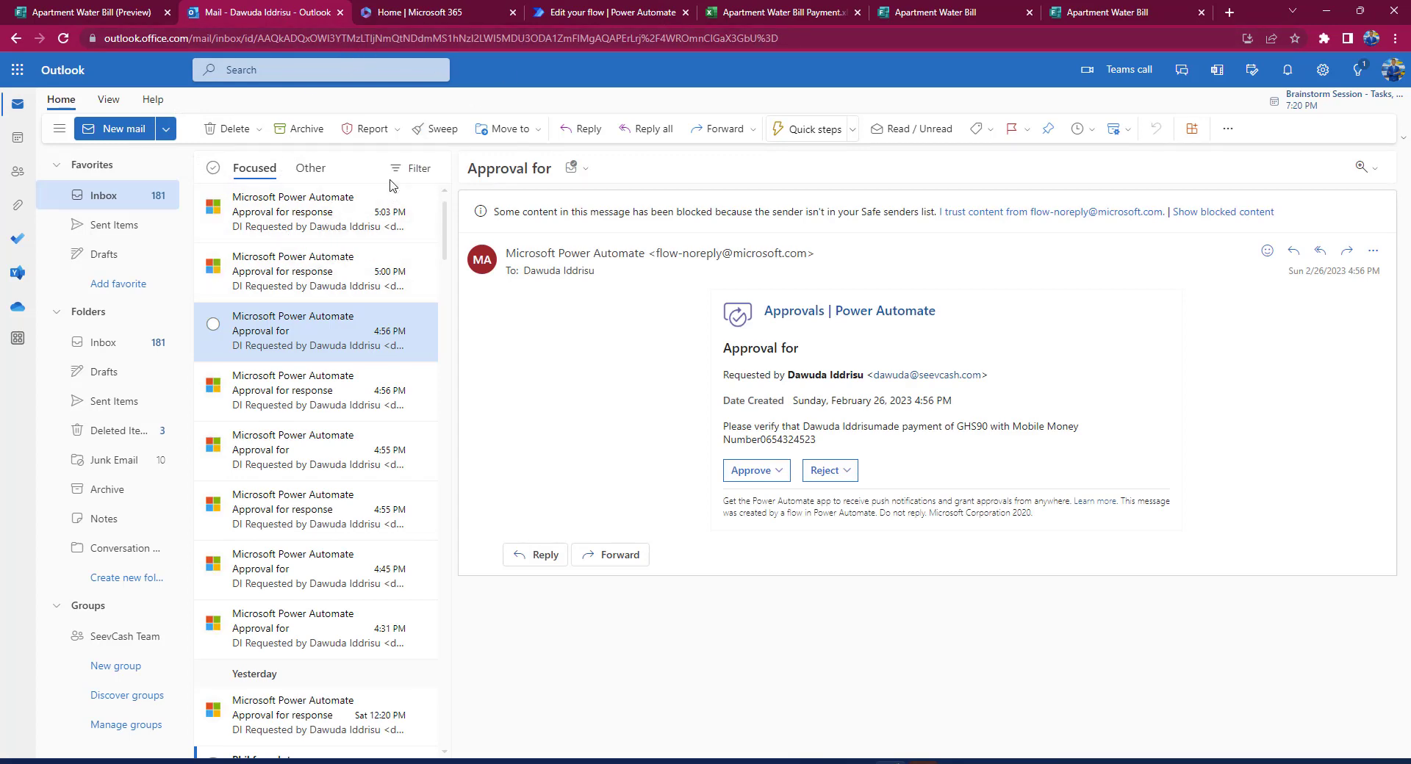
{"action": "left_click", "coordinate": [1393, 73]}
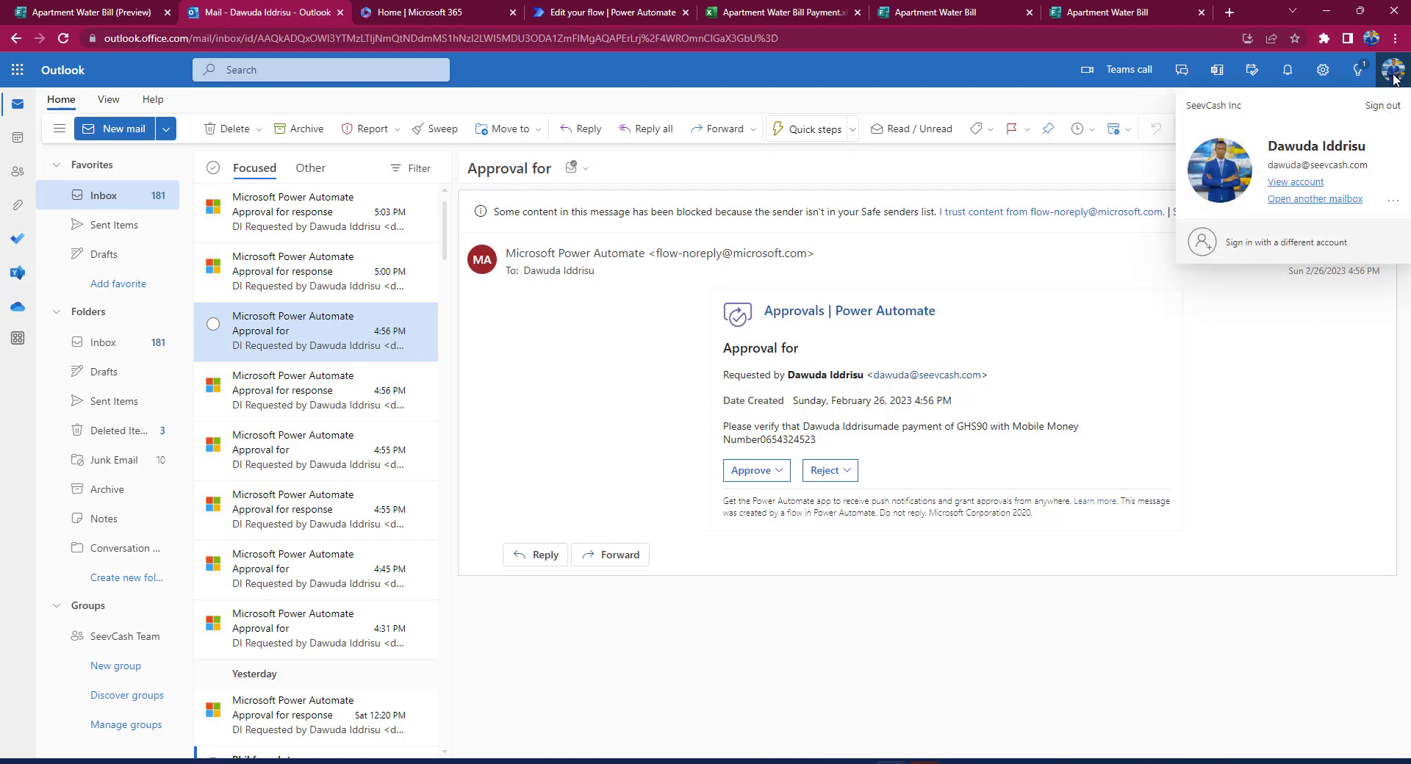
{"action": "left_click", "coordinate": [1393, 74]}
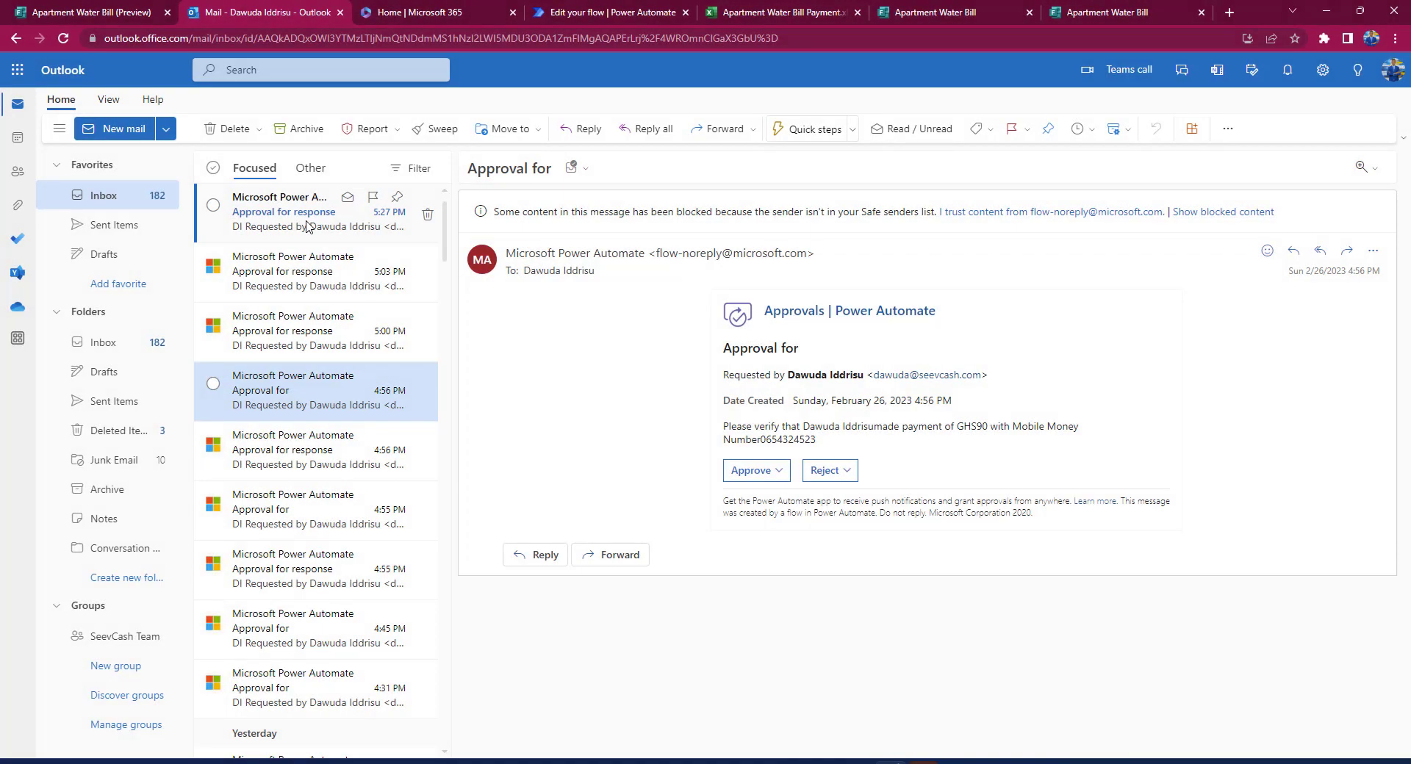
{"action": "left_click", "coordinate": [307, 227]}
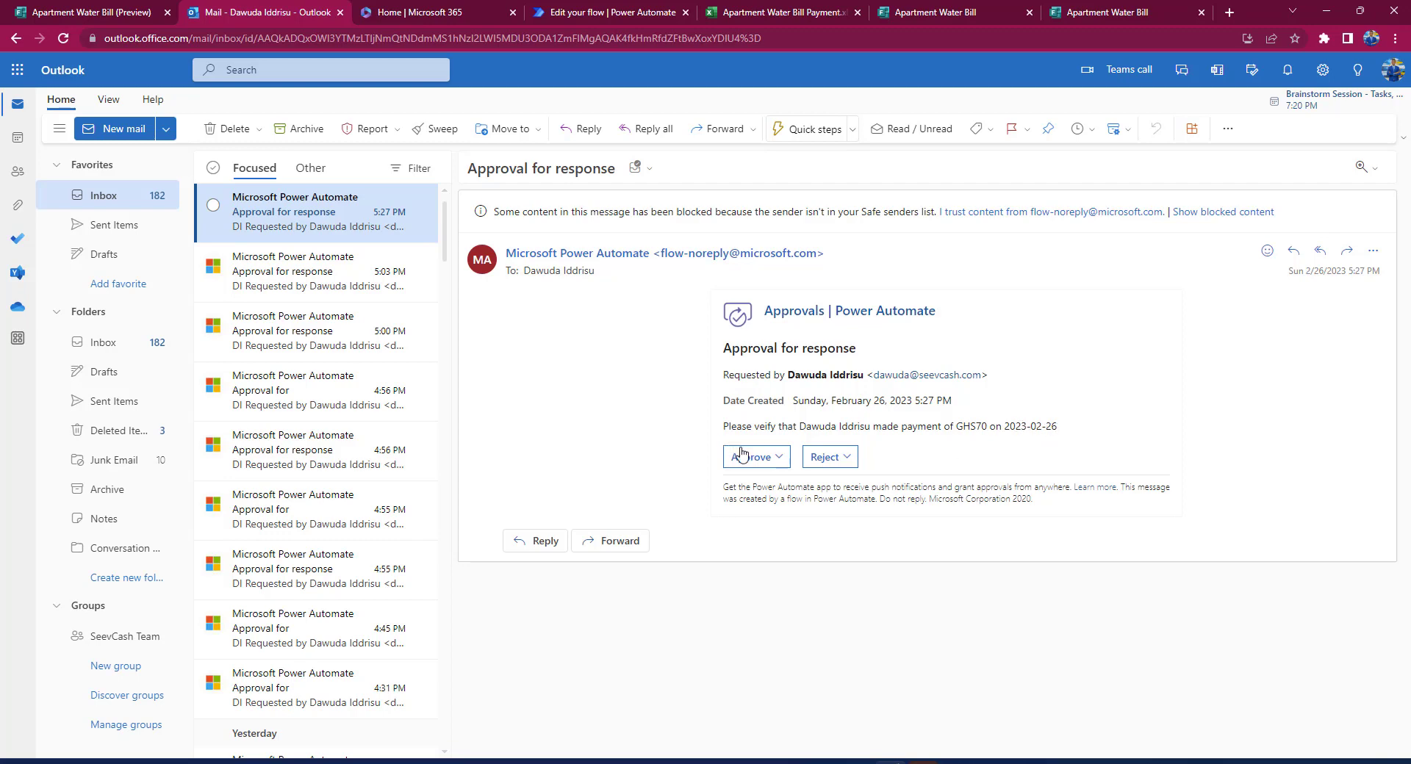
Step: Approve the payment request with the comment 'Seen thanks for paying.' and submit it
{"action": "left_click", "coordinate": [764, 460]}
{"action": "left_click", "coordinate": [808, 486]}
{"action": "type", "text": "Seen thanks for paying."}
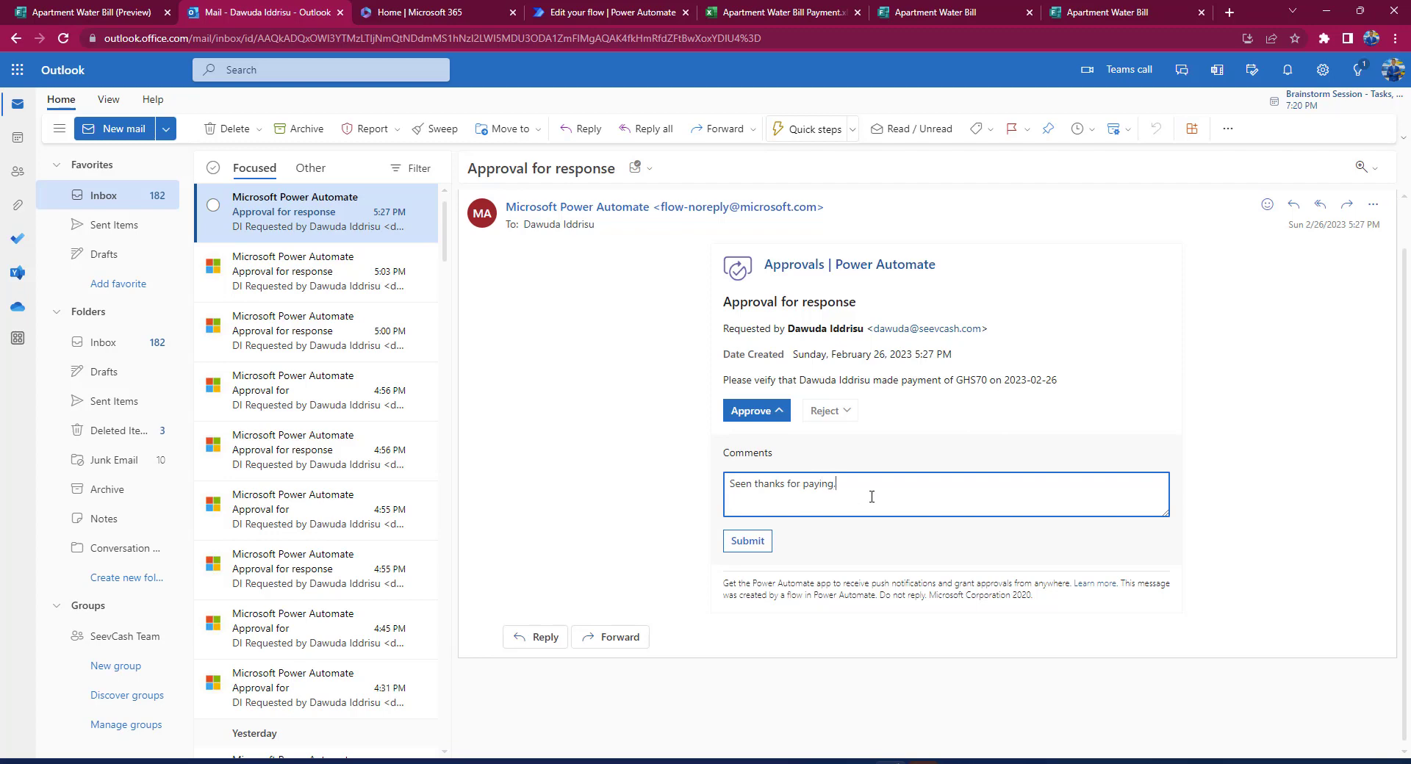
{"action": "left_click", "coordinate": [757, 545]}
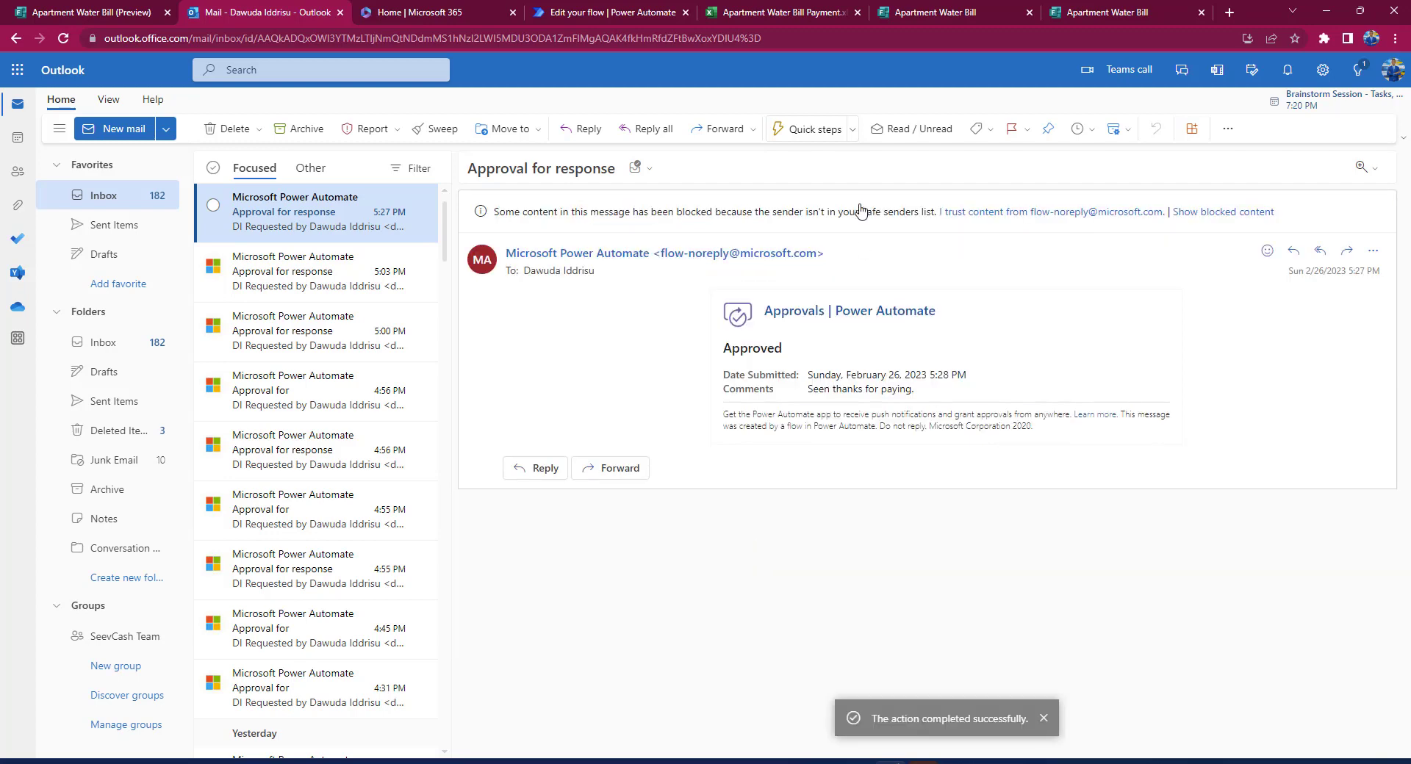
Step: Check the approval email in Gmail and the new Excel row: 70, Feb, 2/26/2023, Approved
{"action": "left_click", "coordinate": [1228, 13]}
{"action": "type", "text": "o"}
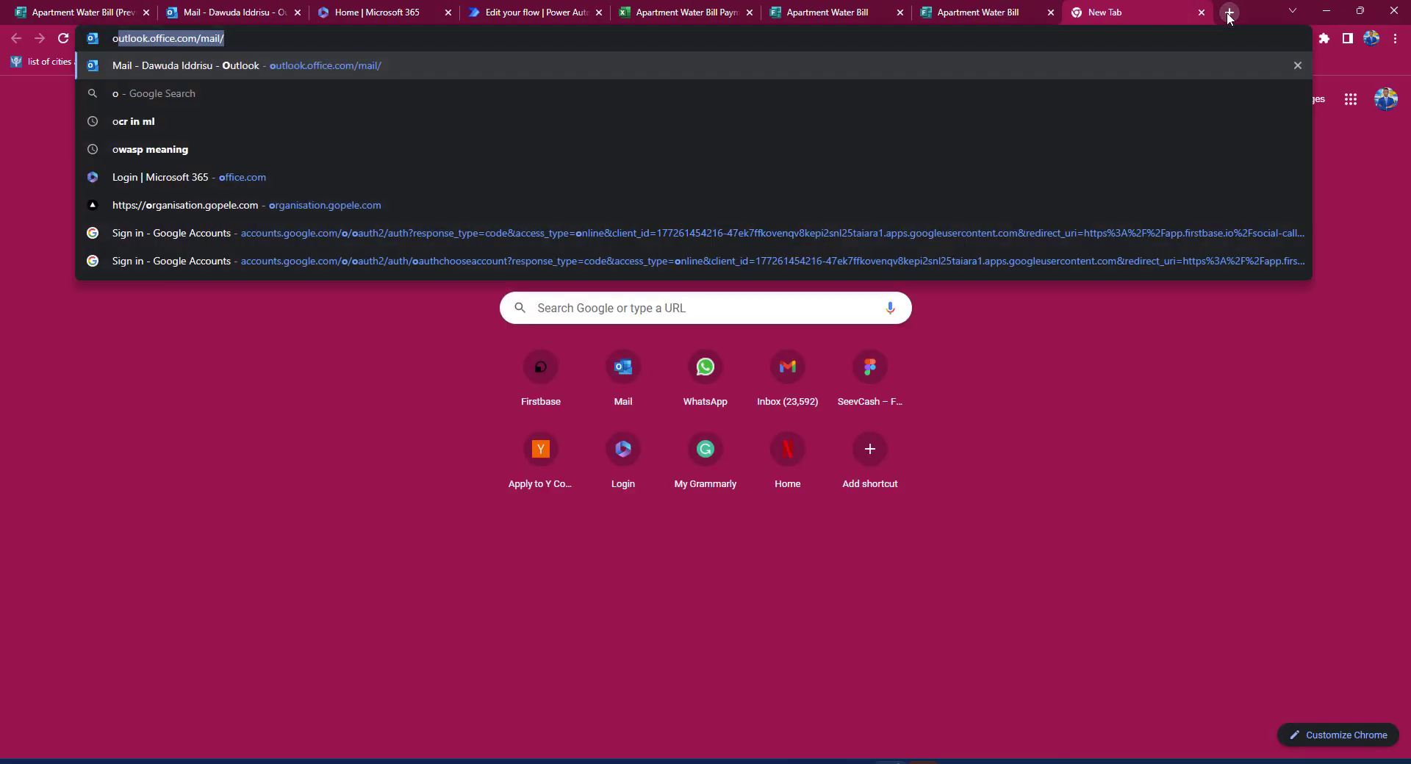
{"action": "key", "text": "BackSpace"}
{"action": "key", "text": "BackSpace"}
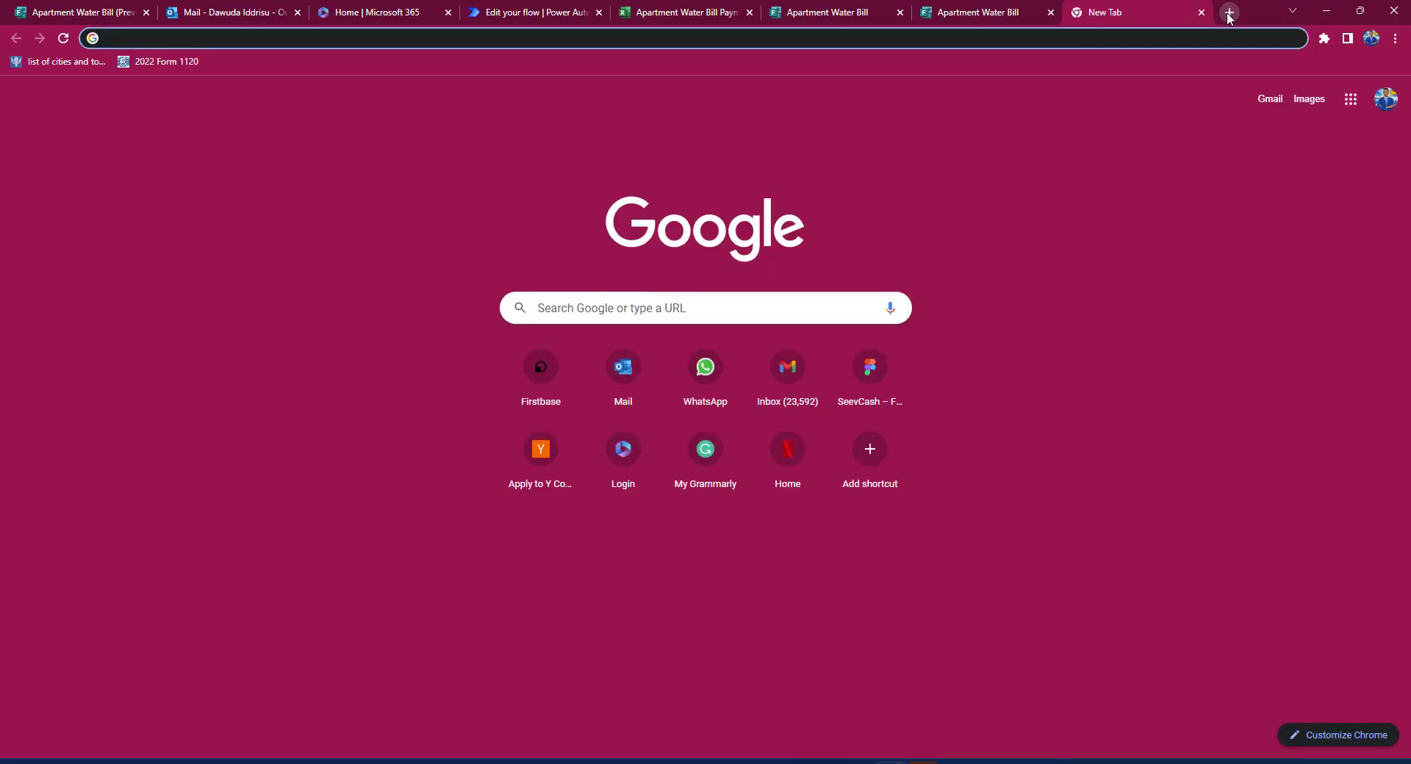
{"action": "type", "text": "gmail"}
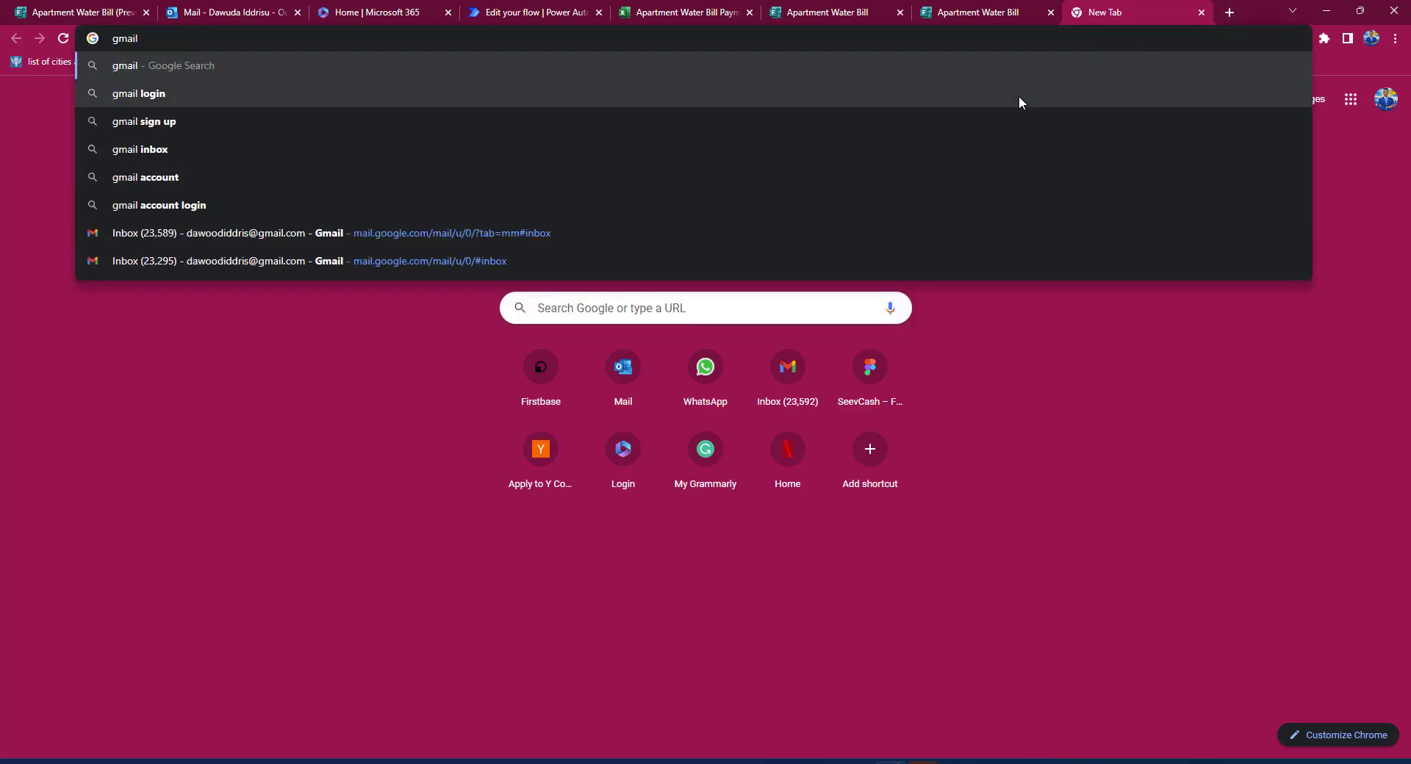
{"action": "left_click", "coordinate": [557, 232]}
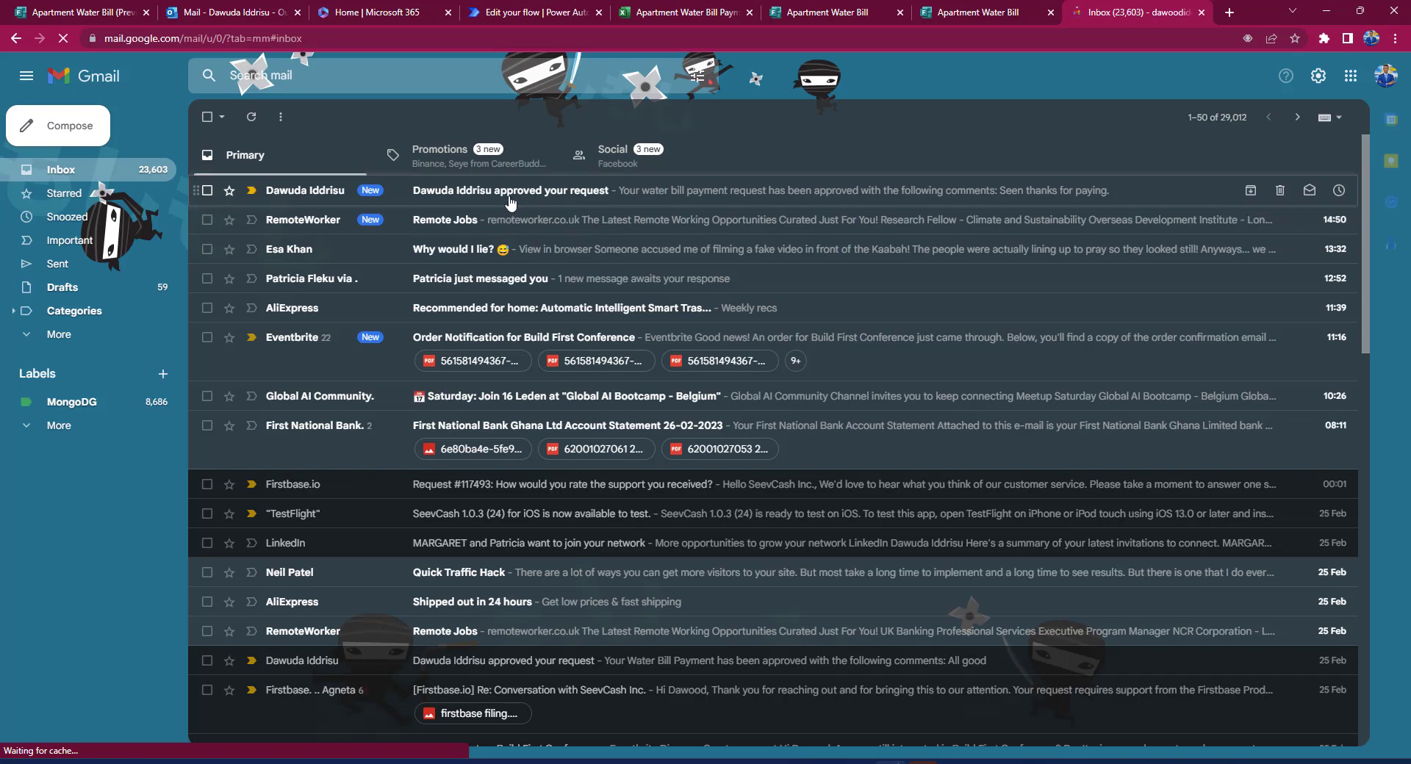
{"action": "left_click", "coordinate": [515, 200]}
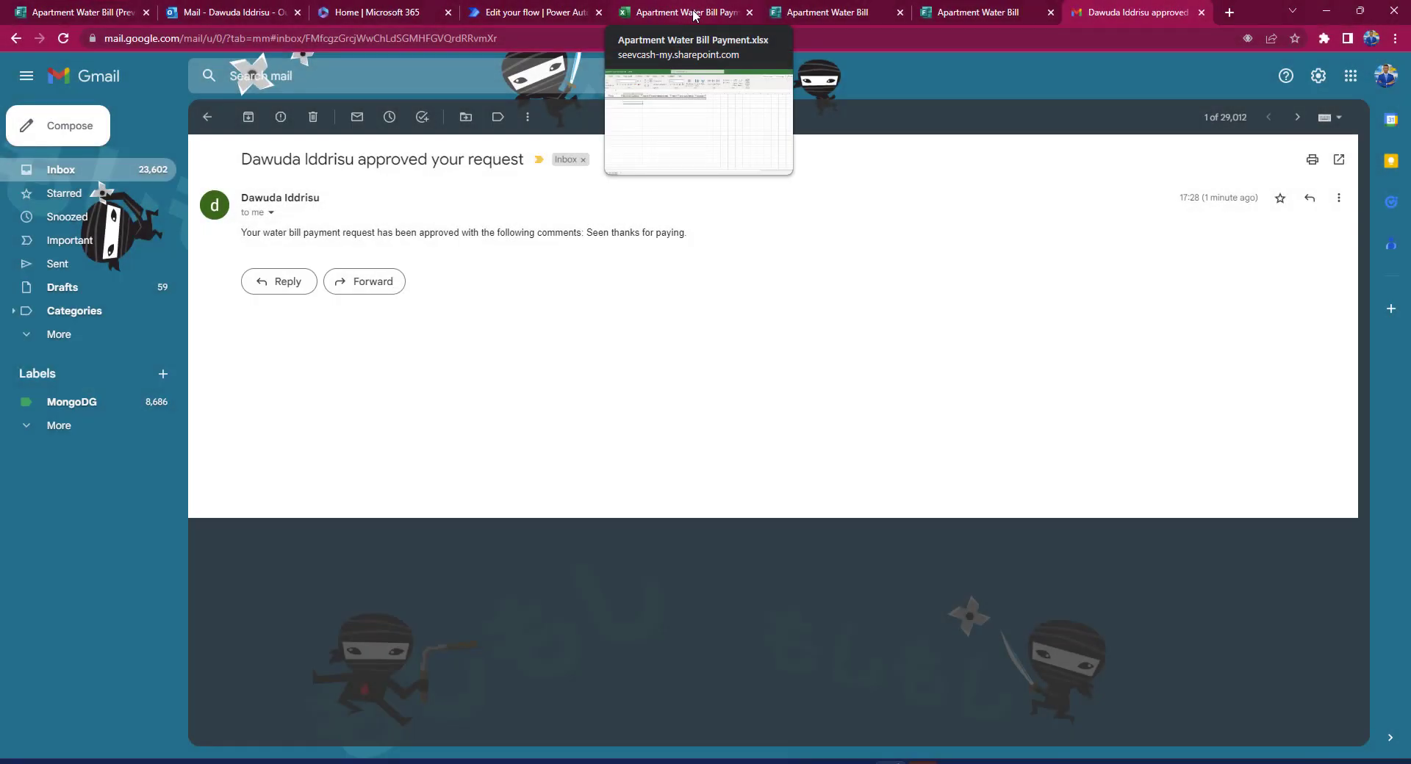
{"action": "left_click", "coordinate": [693, 15]}
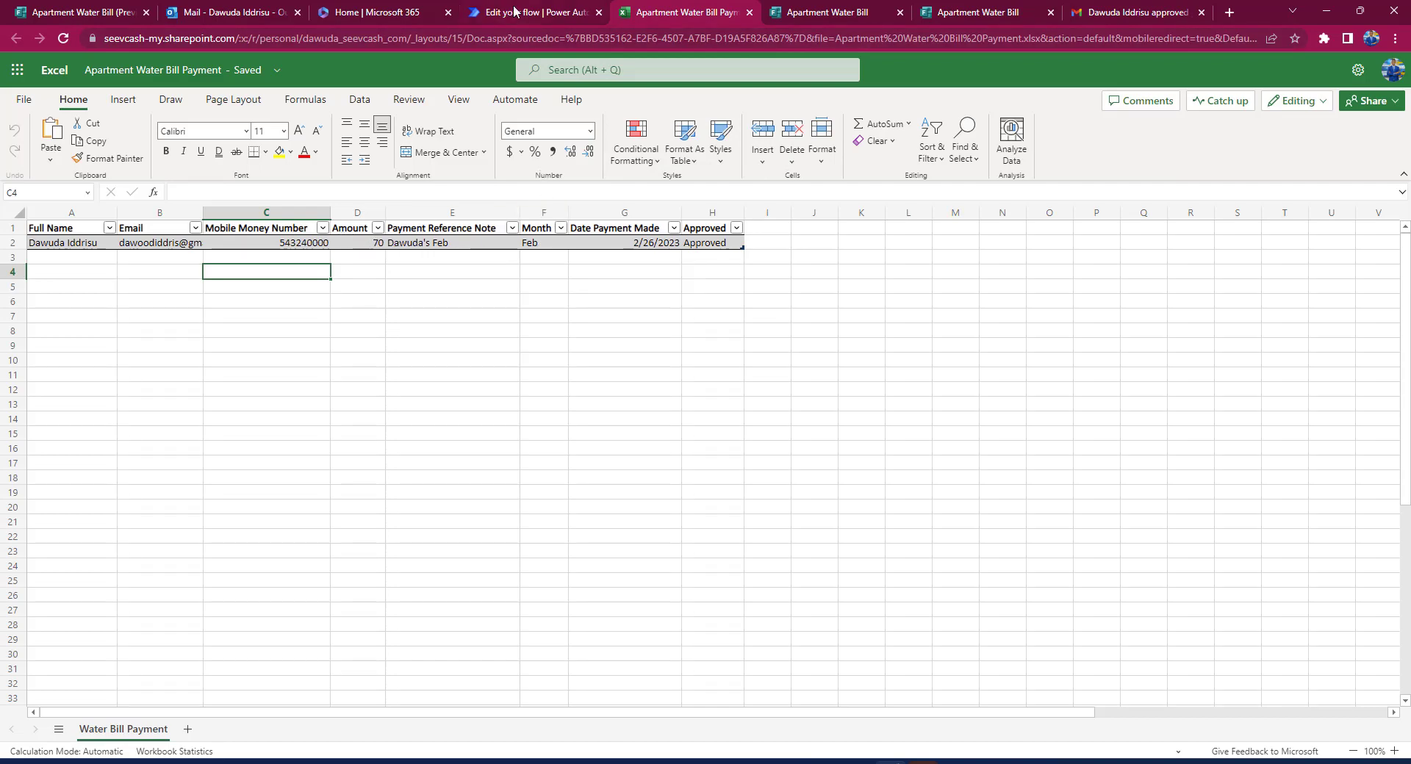
{"action": "left_click", "coordinate": [514, 11]}
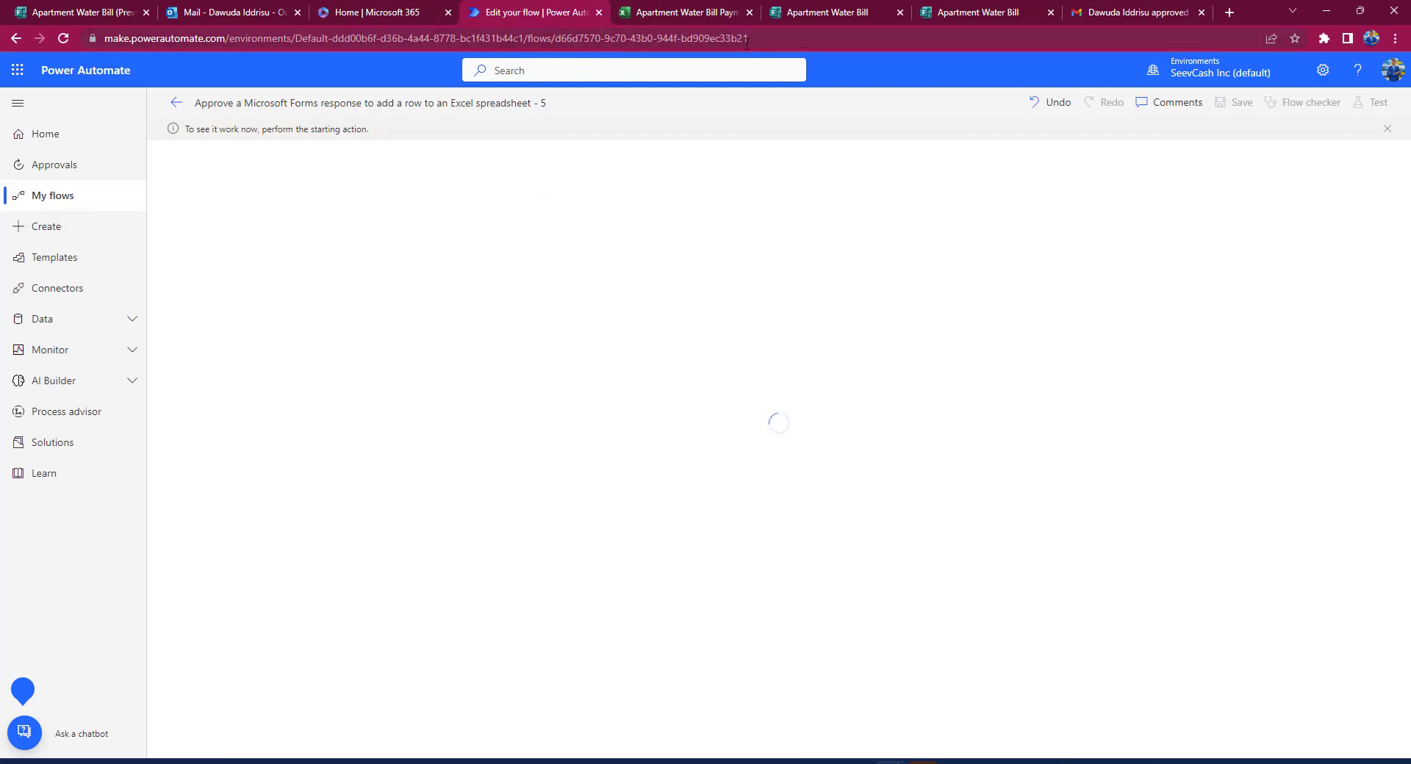
Step: Reload and exit the flow editor without saving, then go to My flows
{"action": "key", "text": "F5"}
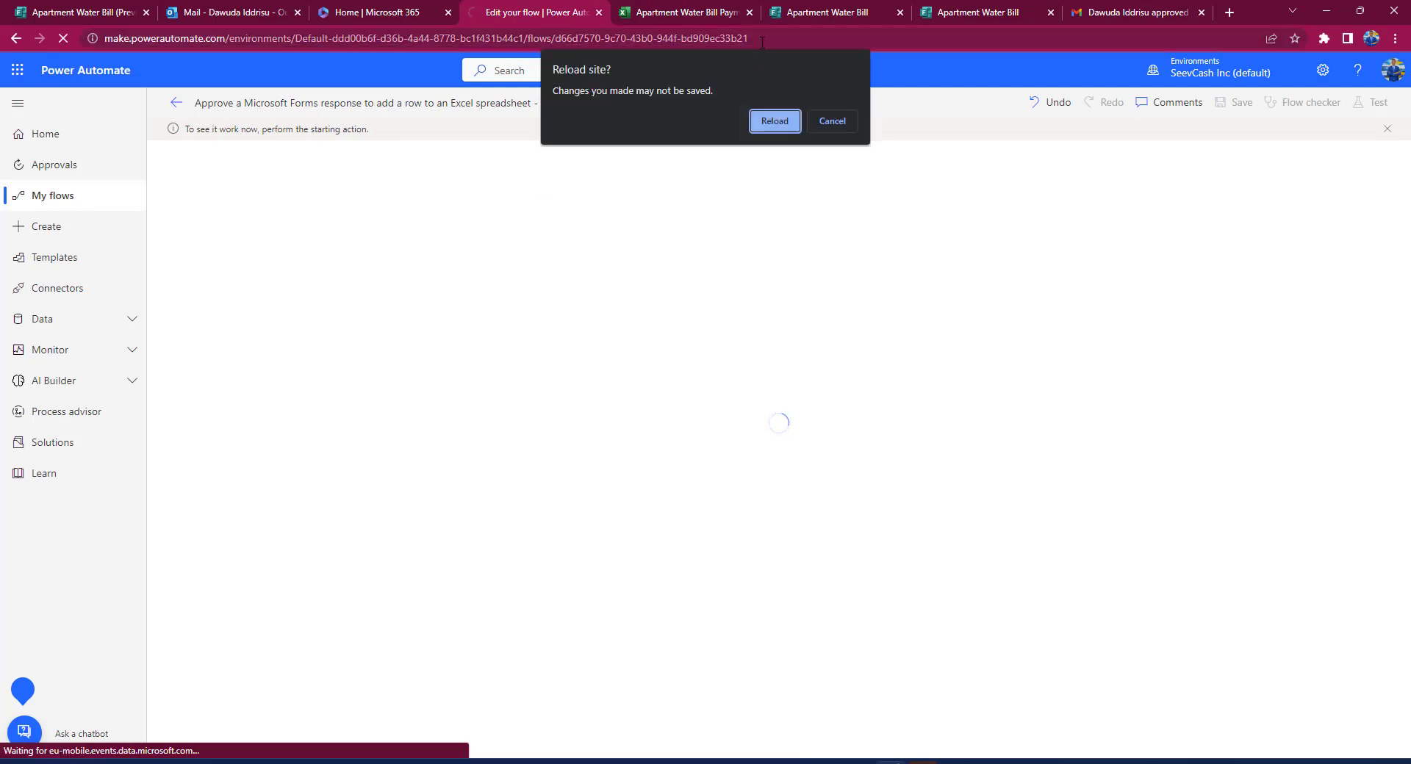
{"action": "left_click", "coordinate": [775, 120]}
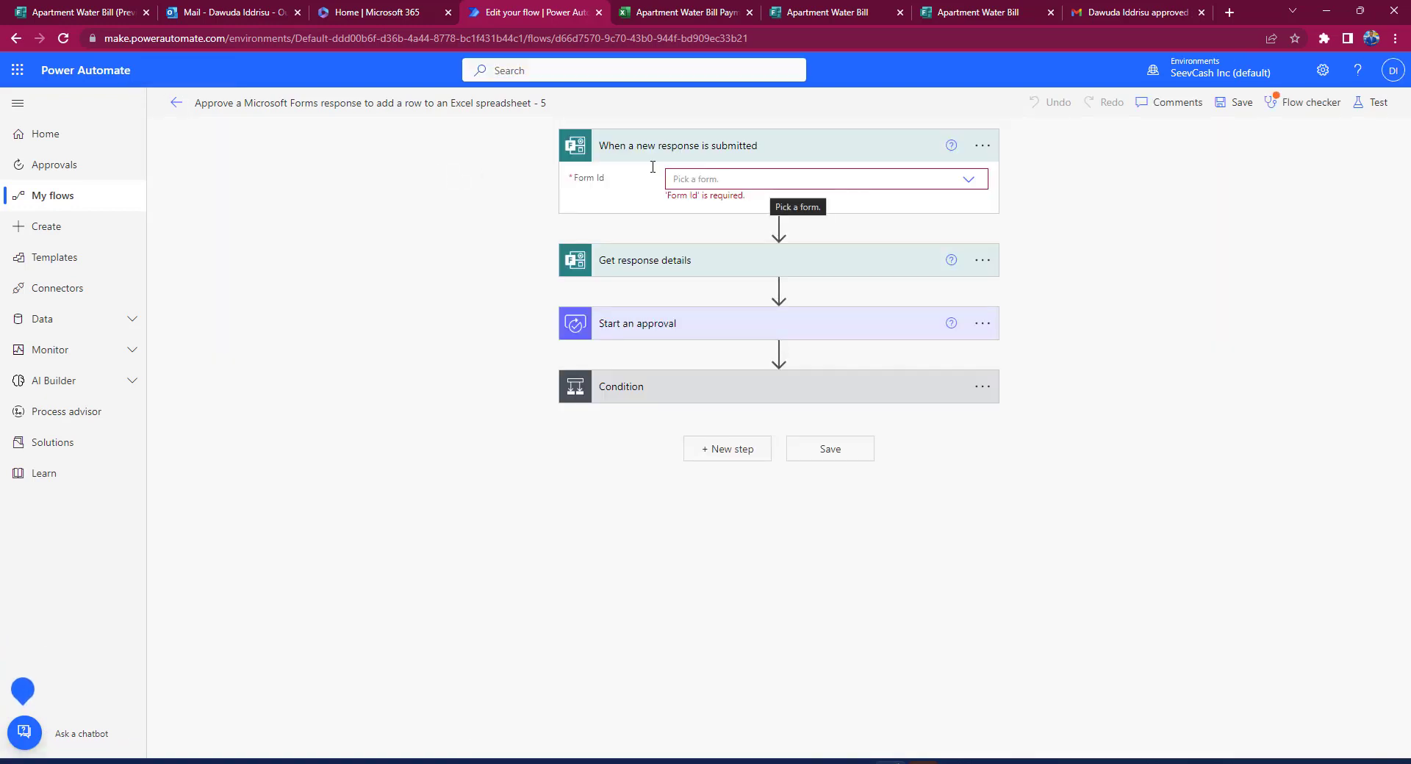
{"action": "left_click", "coordinate": [173, 106]}
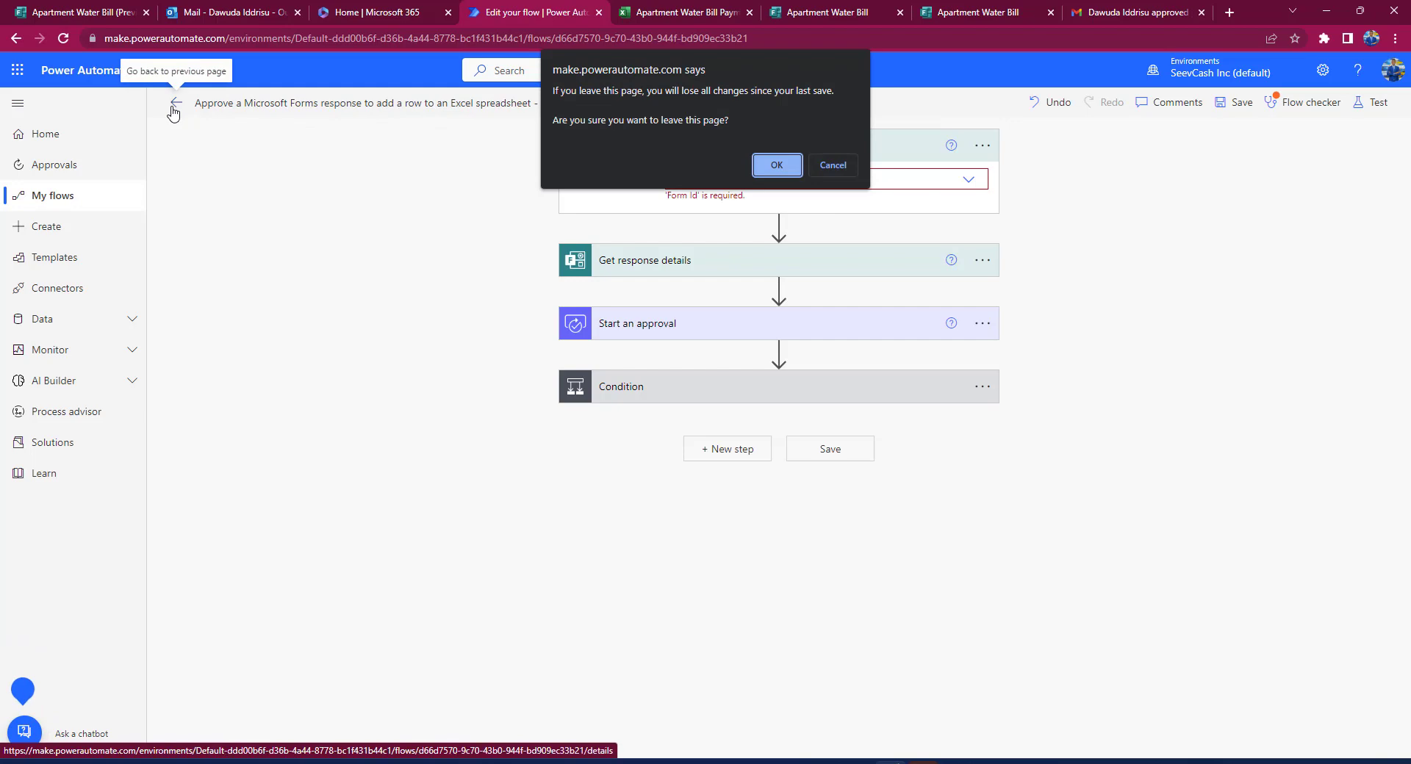
{"action": "left_click", "coordinate": [764, 170]}
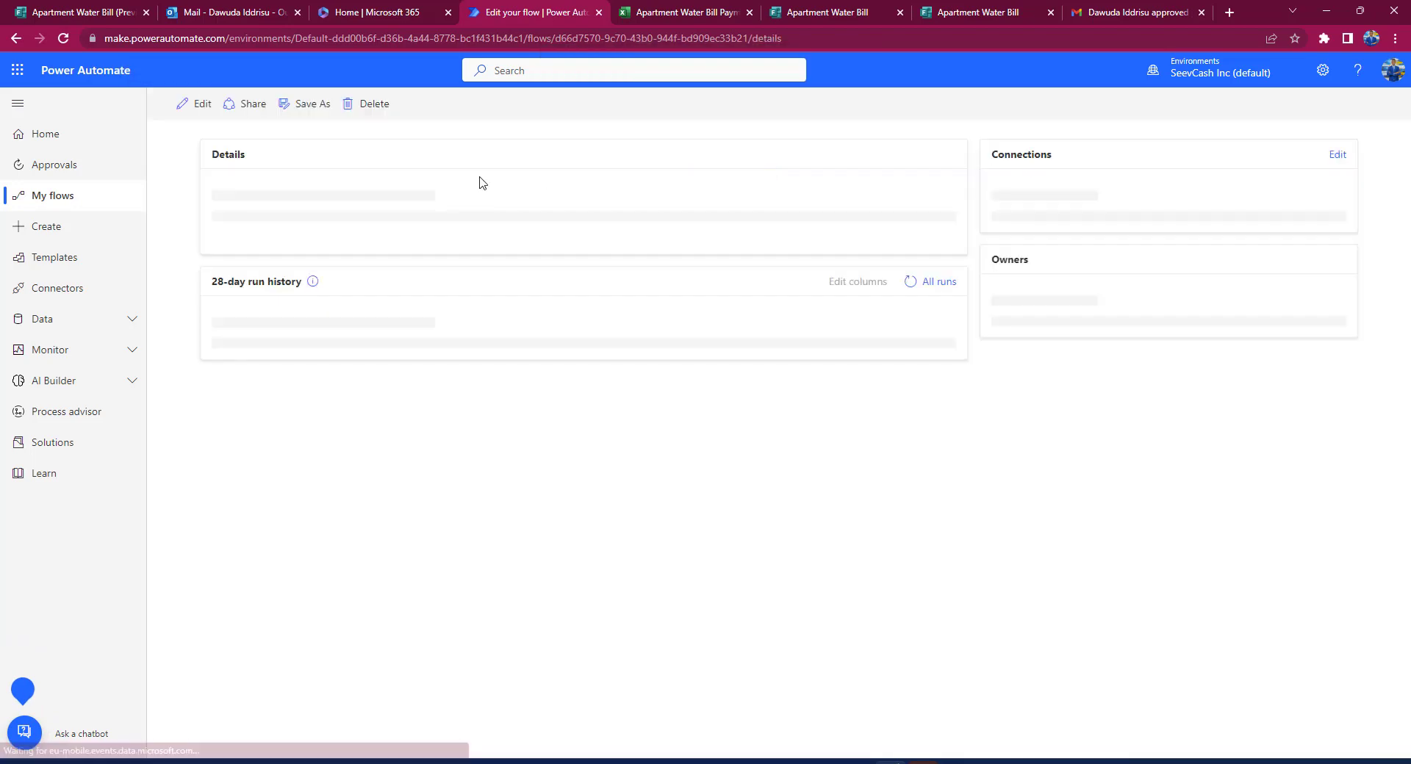
{"action": "left_click", "coordinate": [57, 206]}
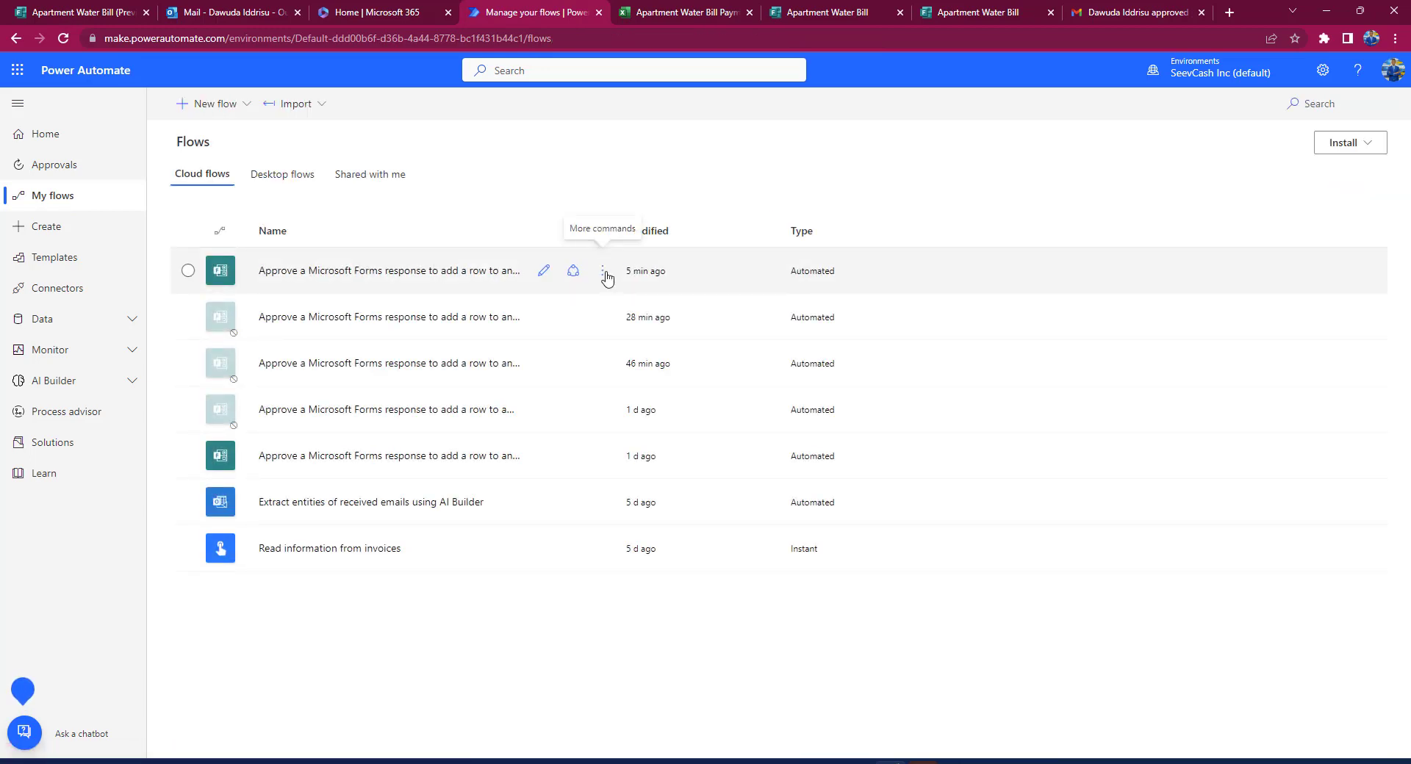
Step: Open the flow's run history and view the Feb 26, 5:27 PM run details
{"action": "left_click", "coordinate": [604, 276]}
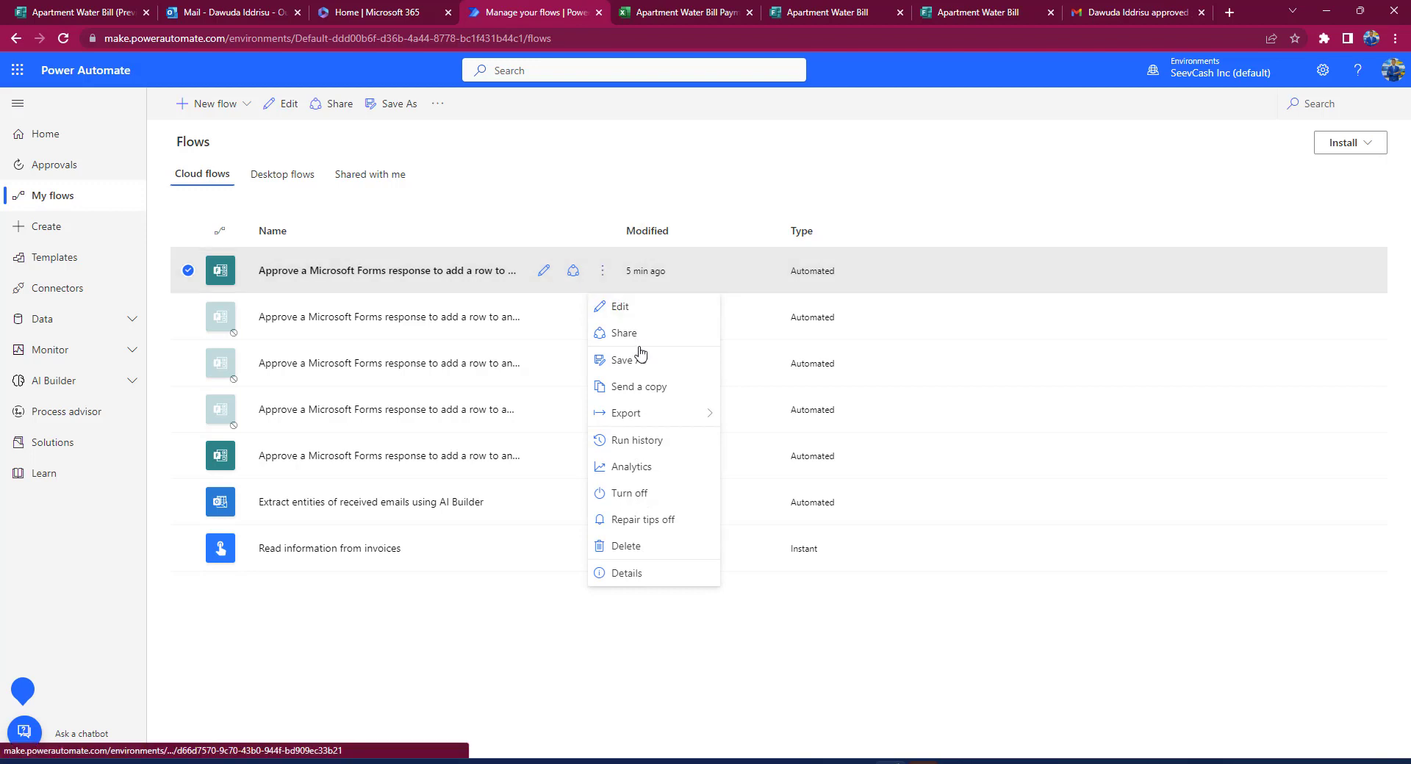
{"action": "left_click", "coordinate": [643, 448]}
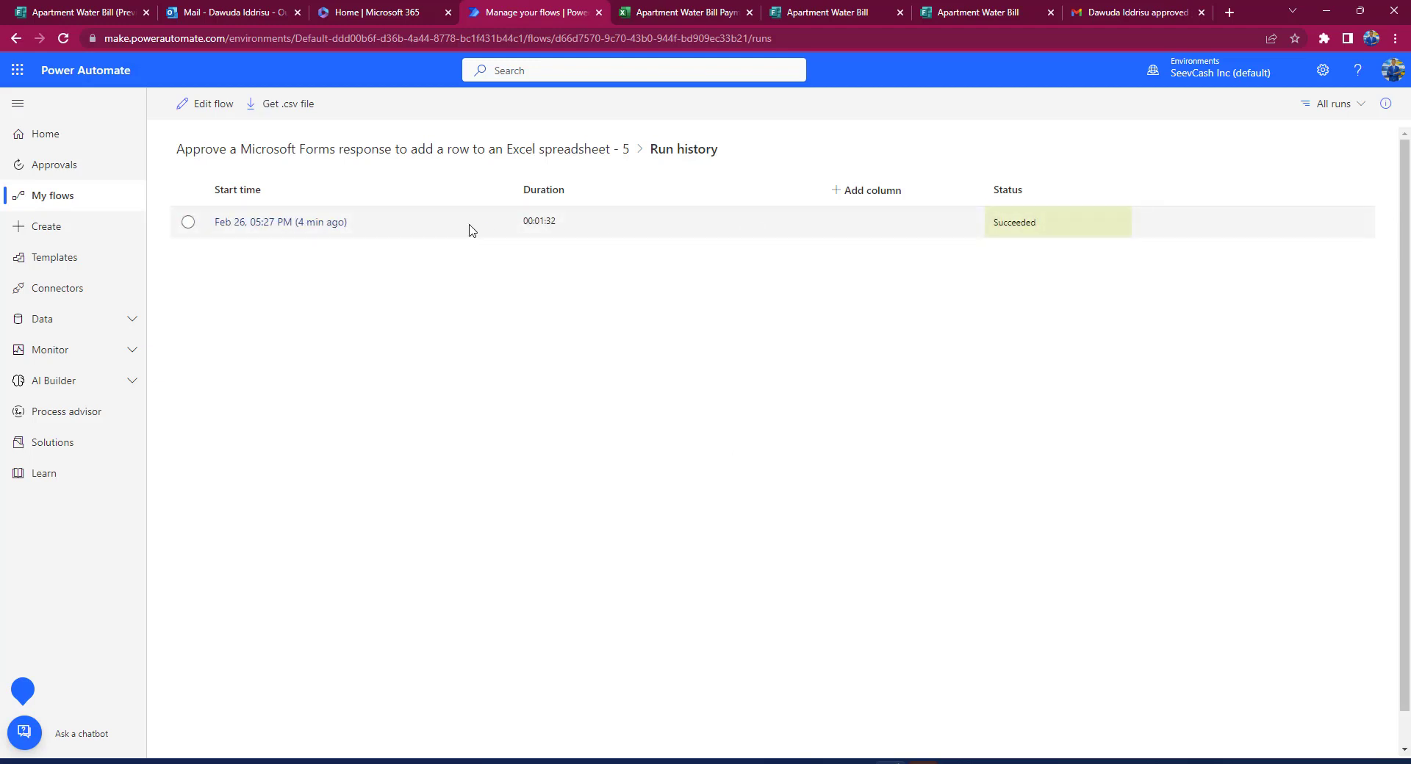
{"action": "left_click", "coordinate": [310, 230]}
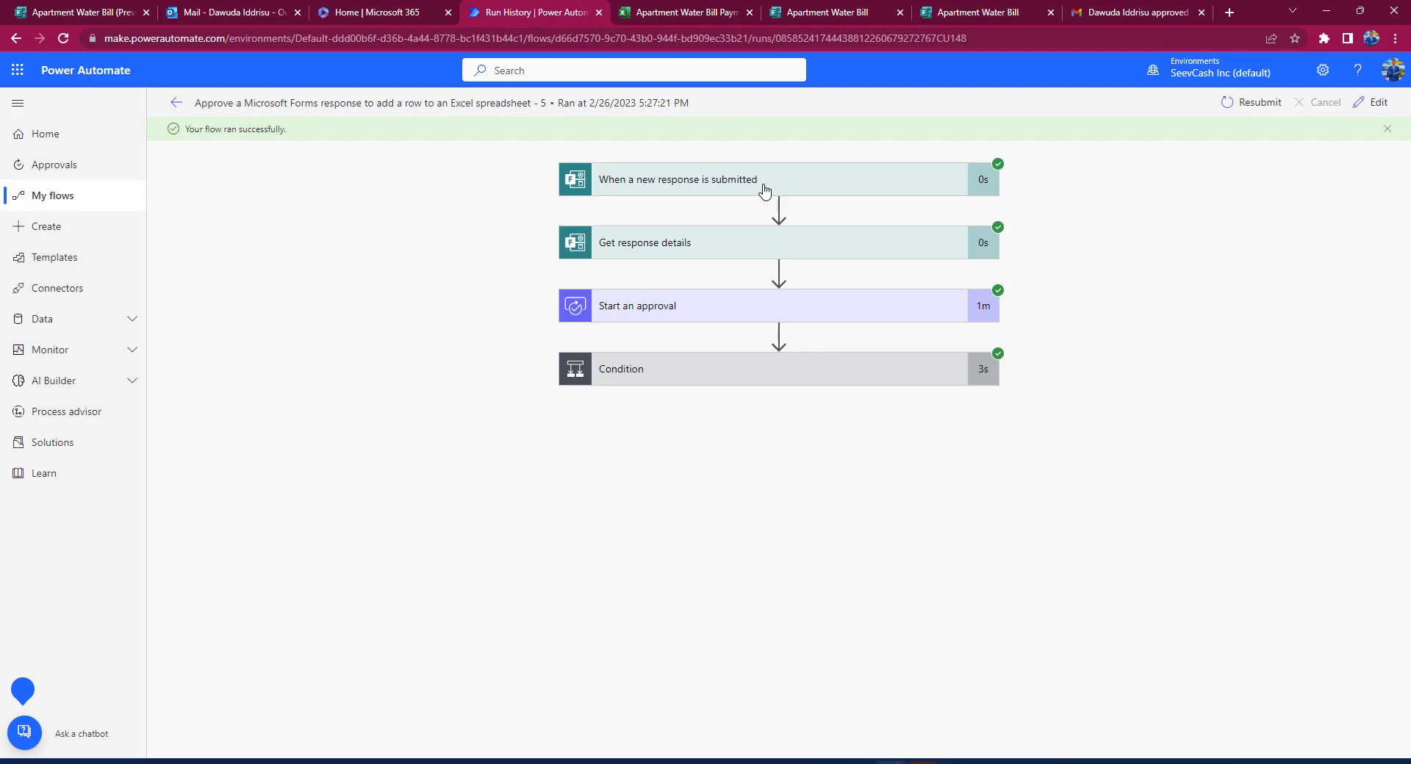
Step: Expand the trigger and Get response details steps to review the submitted form response
{"action": "left_click", "coordinate": [764, 191]}
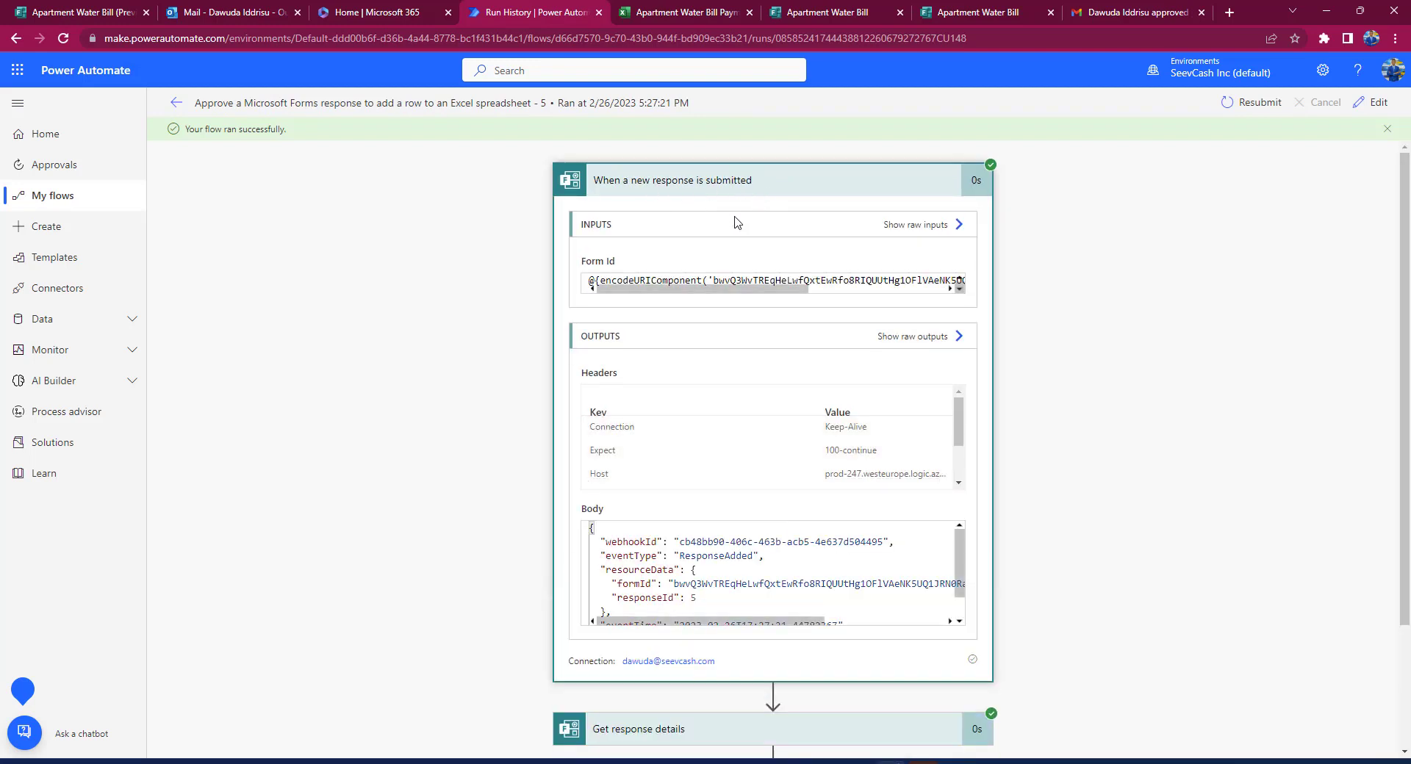
{"action": "scroll", "coordinate": [751, 463], "scroll_direction": "down", "scroll_amount": 2}
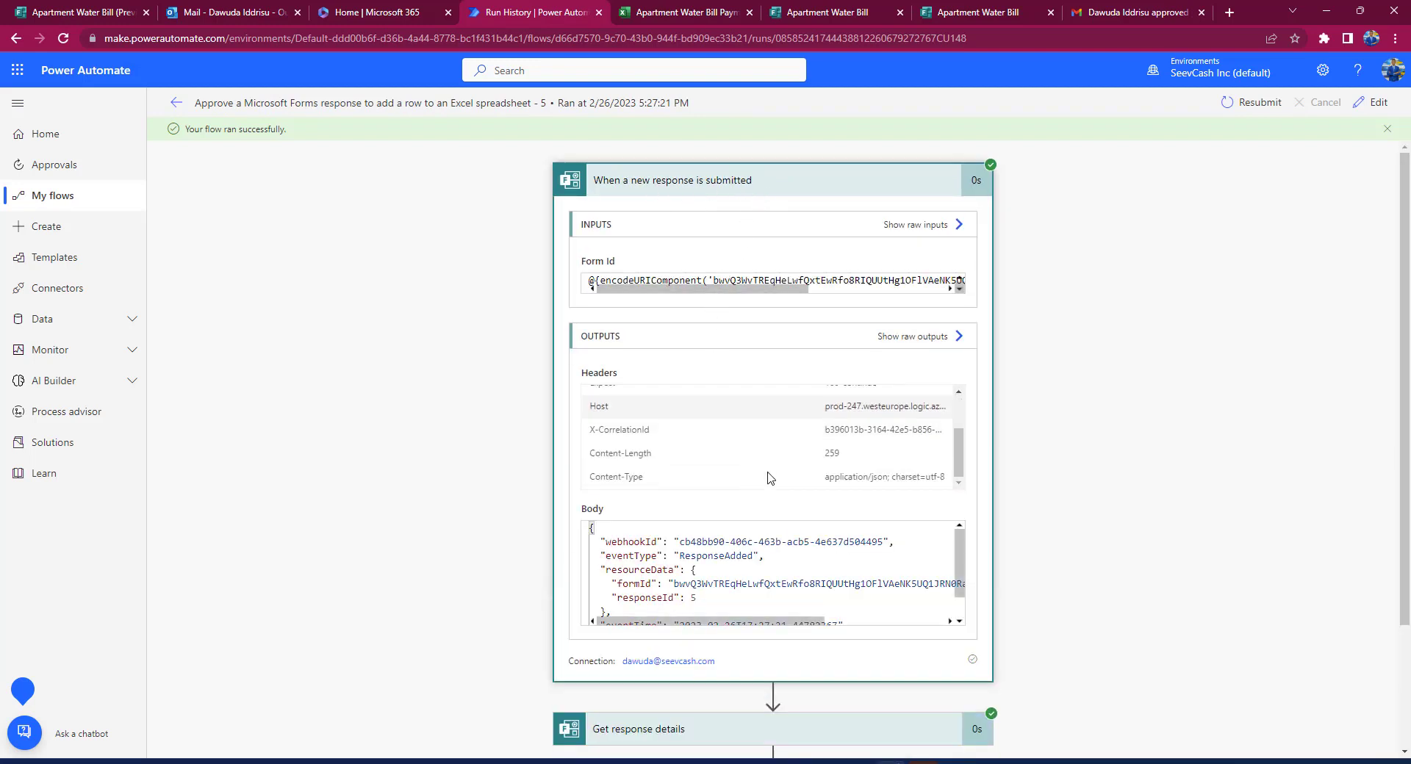
{"action": "scroll", "coordinate": [1068, 512], "scroll_direction": "down", "scroll_amount": 2}
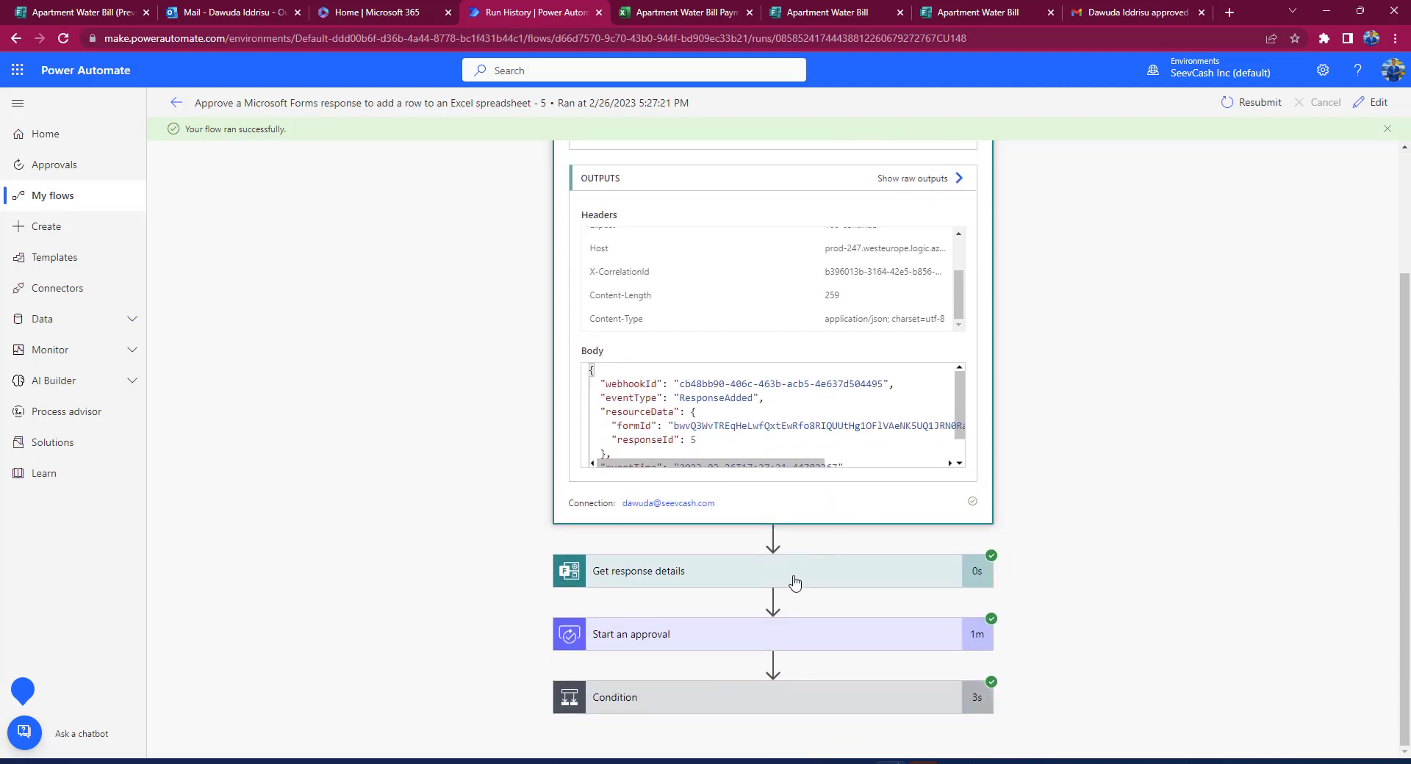
{"action": "left_click", "coordinate": [793, 571]}
{"action": "scroll", "coordinate": [794, 582], "scroll_direction": "down", "scroll_amount": 5}
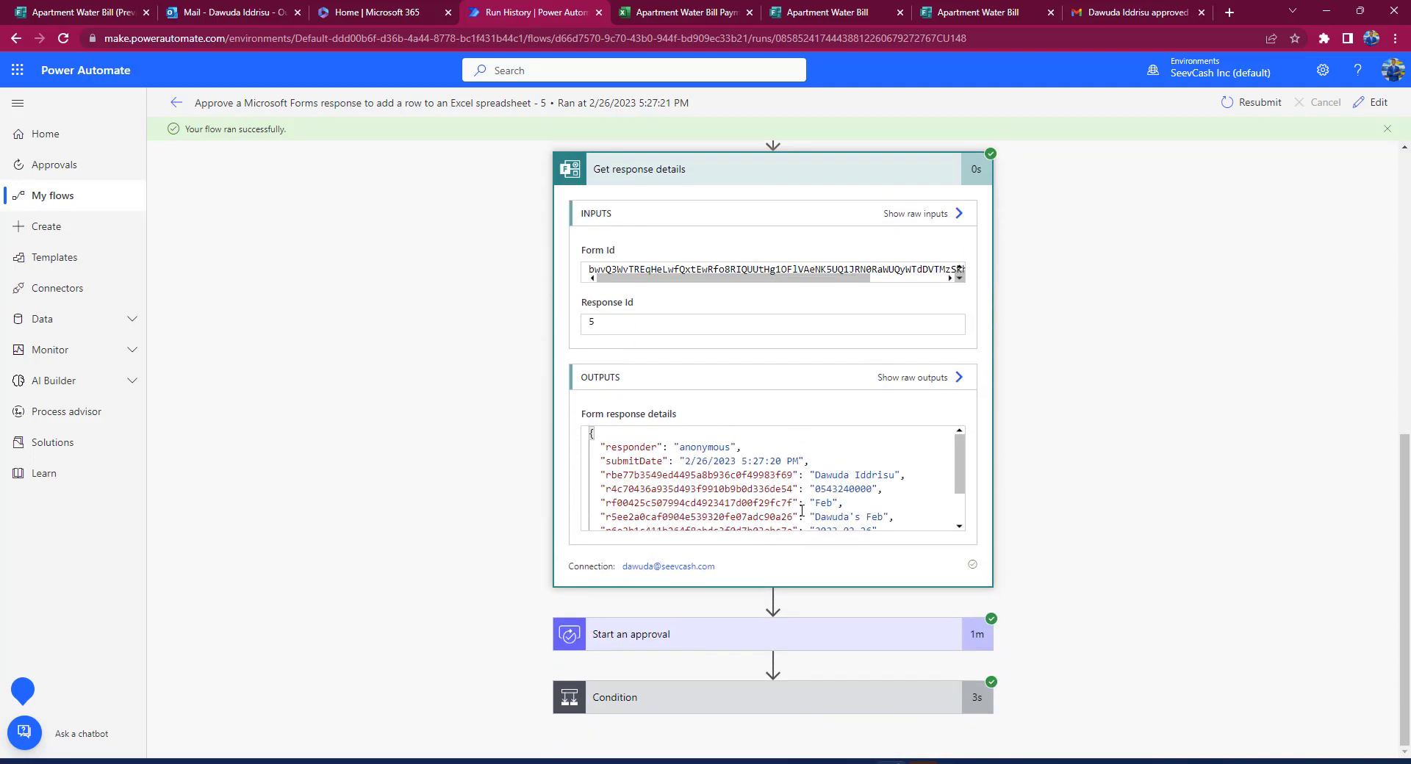
{"action": "scroll", "coordinate": [802, 510], "scroll_direction": "down", "scroll_amount": 3}
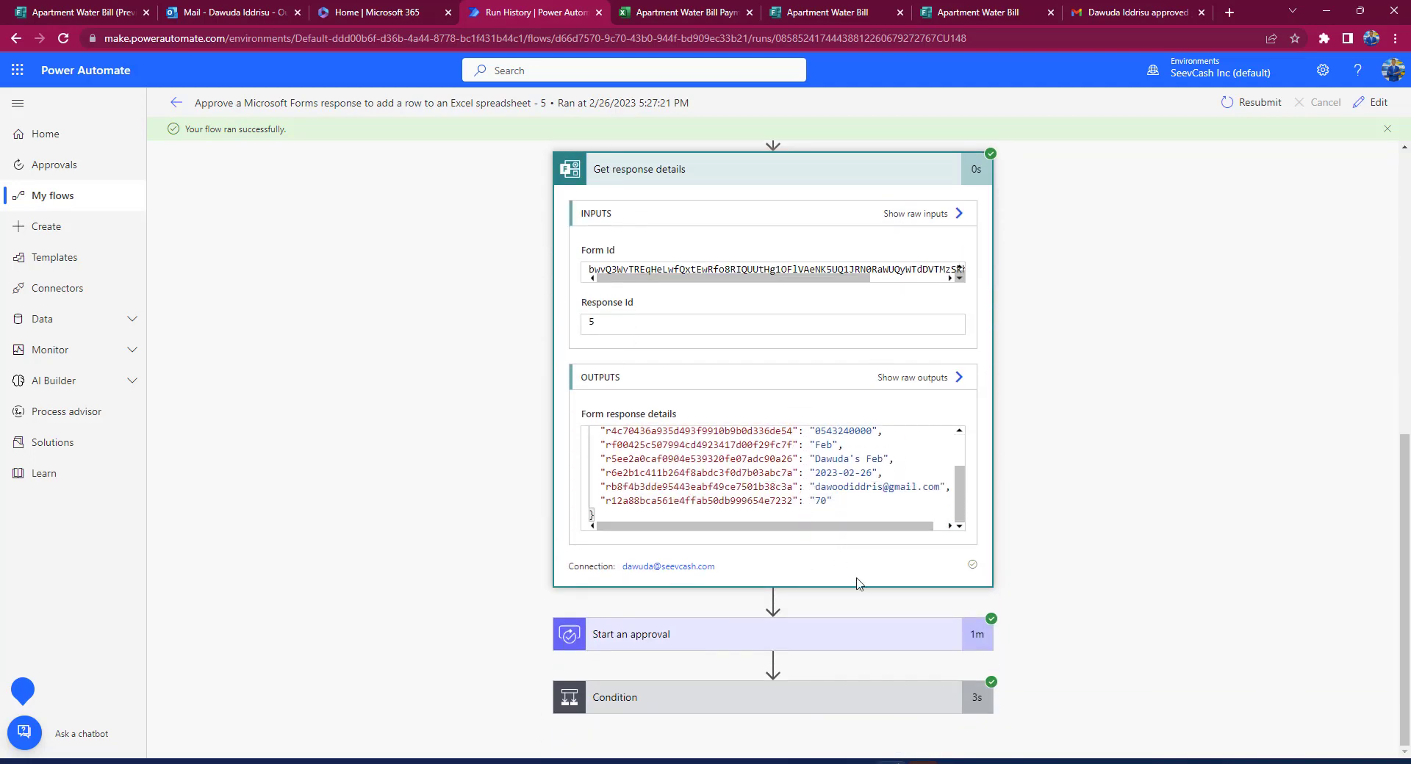
Step: Inspect the approval outputs, highlighting the approver's comment, and the Condition result of true
{"action": "left_click", "coordinate": [799, 636]}
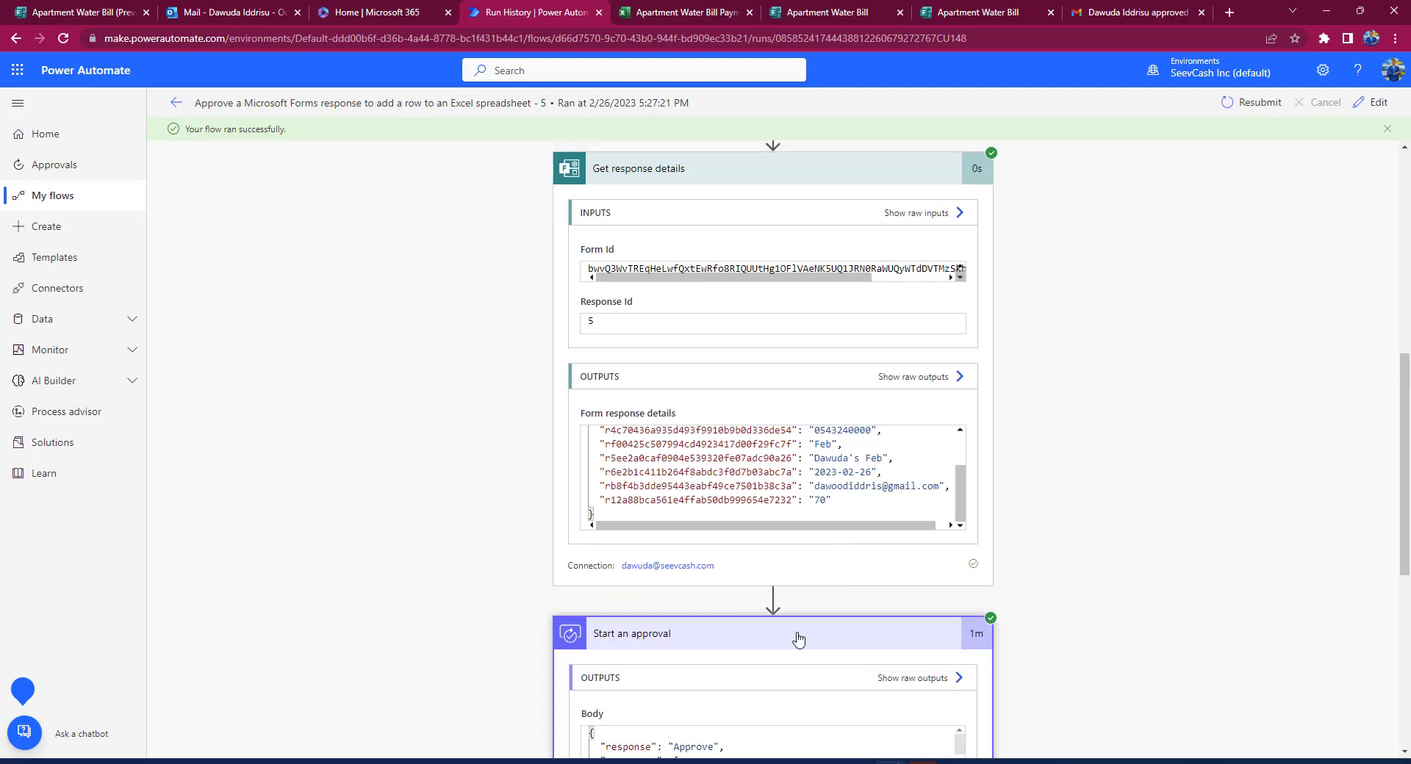
{"action": "scroll", "coordinate": [799, 550], "scroll_direction": "down", "scroll_amount": 6}
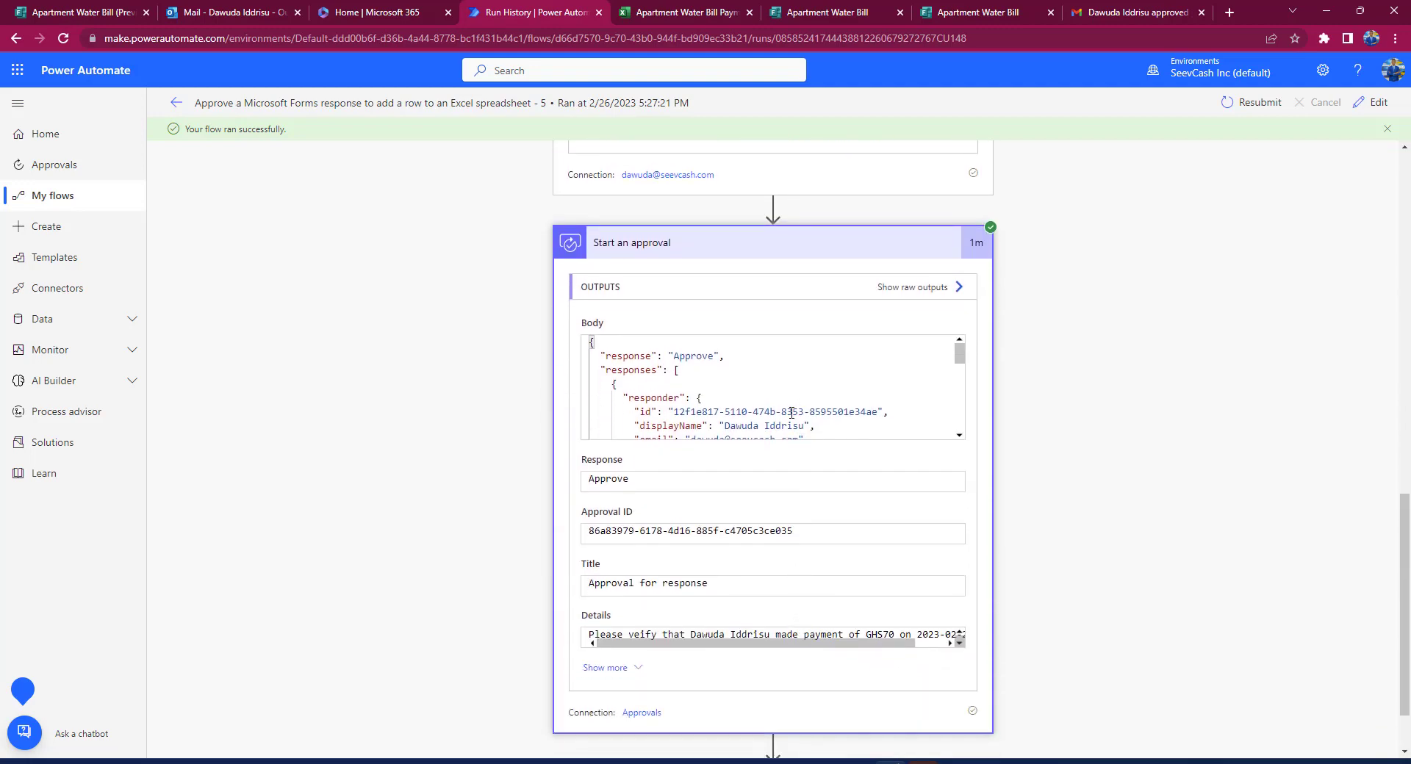
{"action": "scroll", "coordinate": [791, 413], "scroll_direction": "down", "scroll_amount": 2}
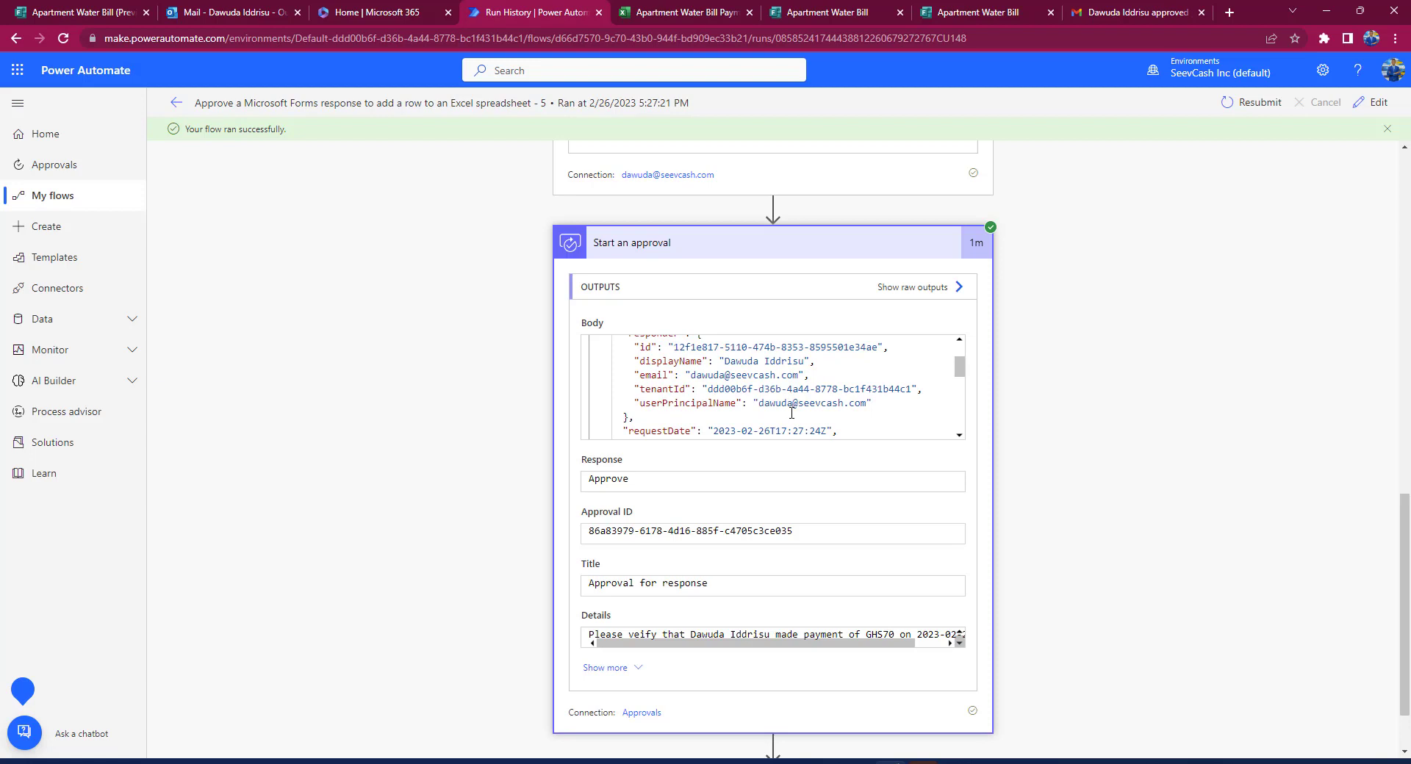
{"action": "scroll", "coordinate": [791, 413], "scroll_direction": "down", "scroll_amount": 3}
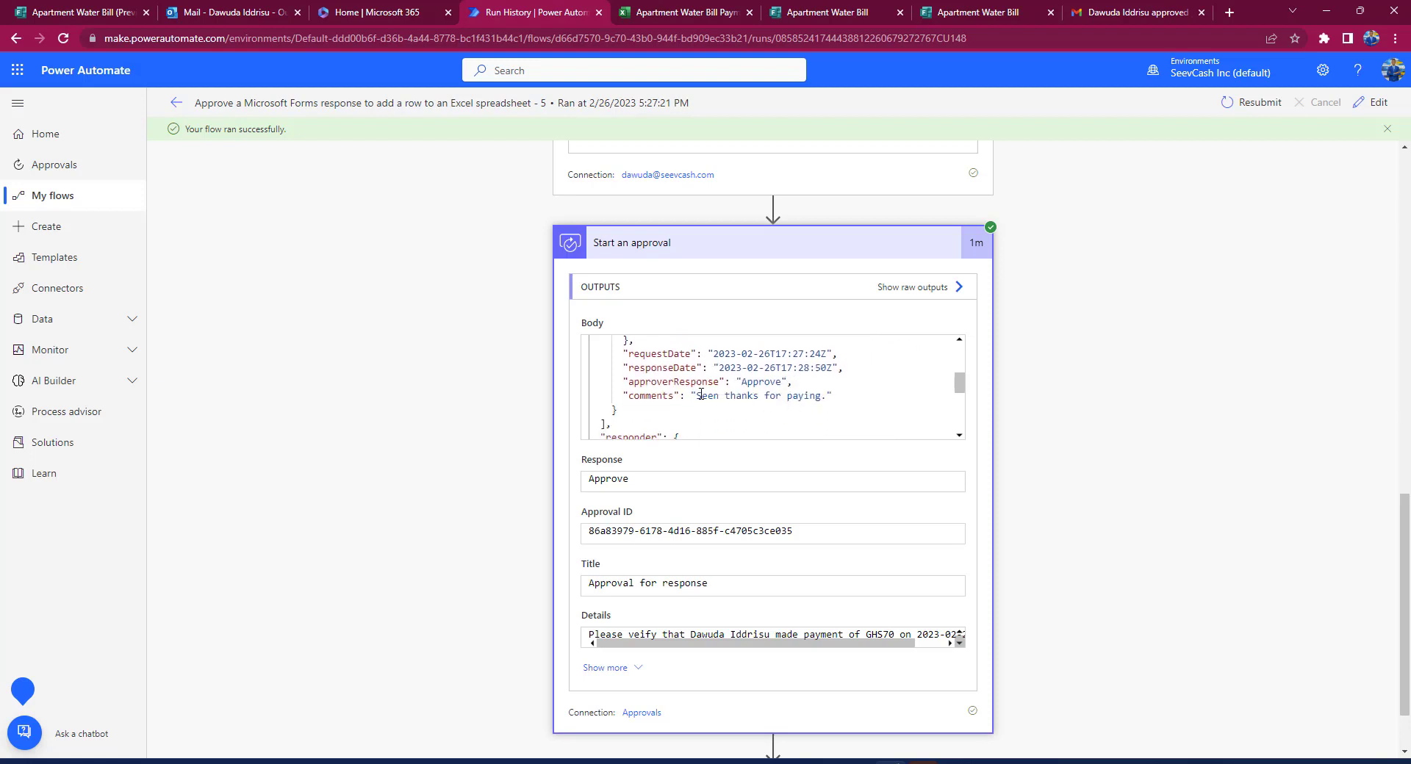
{"action": "left_click_drag", "start_coordinate": [700, 395], "coordinate": [815, 399]}
{"action": "scroll", "coordinate": [816, 399], "scroll_direction": "up", "scroll_amount": 1}
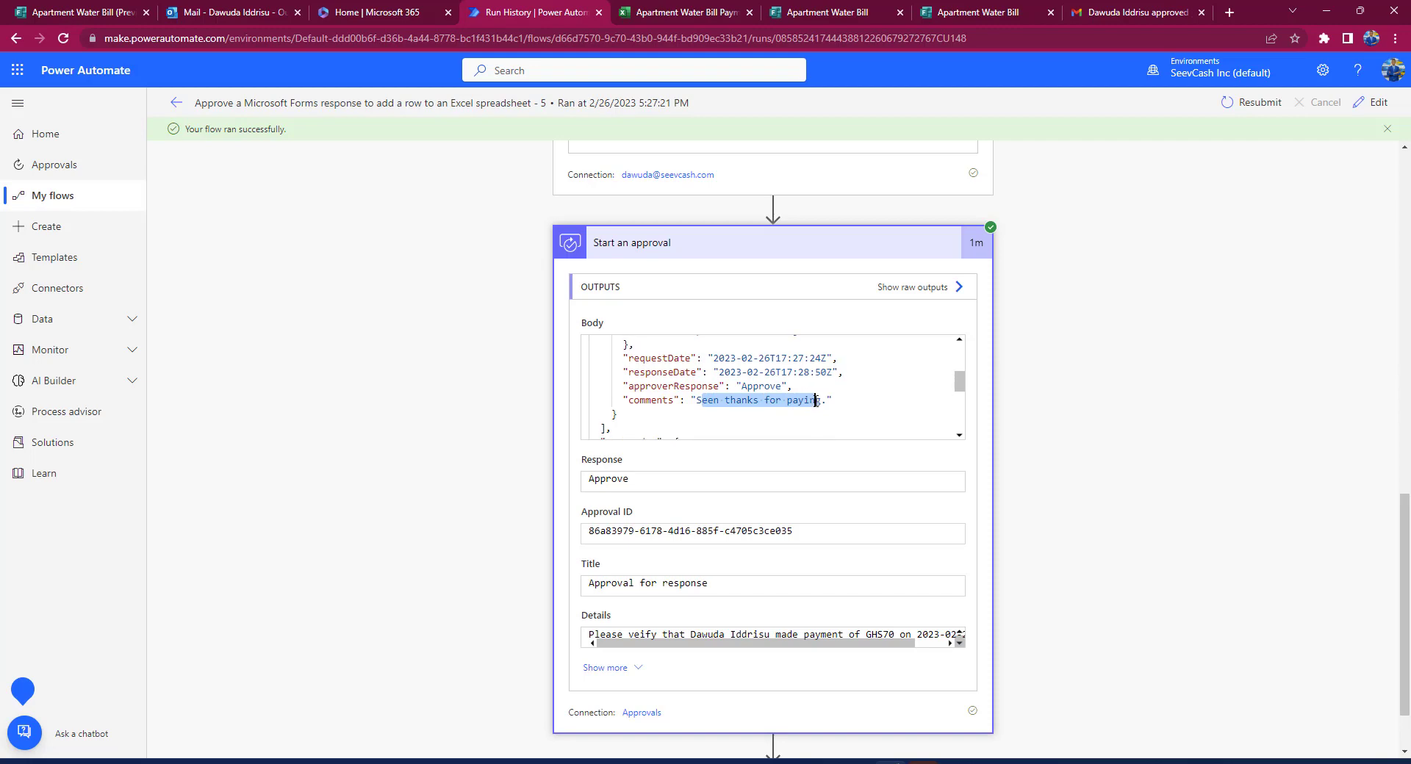
{"action": "scroll", "coordinate": [815, 399], "scroll_direction": "down", "scroll_amount": 1}
{"action": "scroll", "coordinate": [816, 556], "scroll_direction": "down", "scroll_amount": 1}
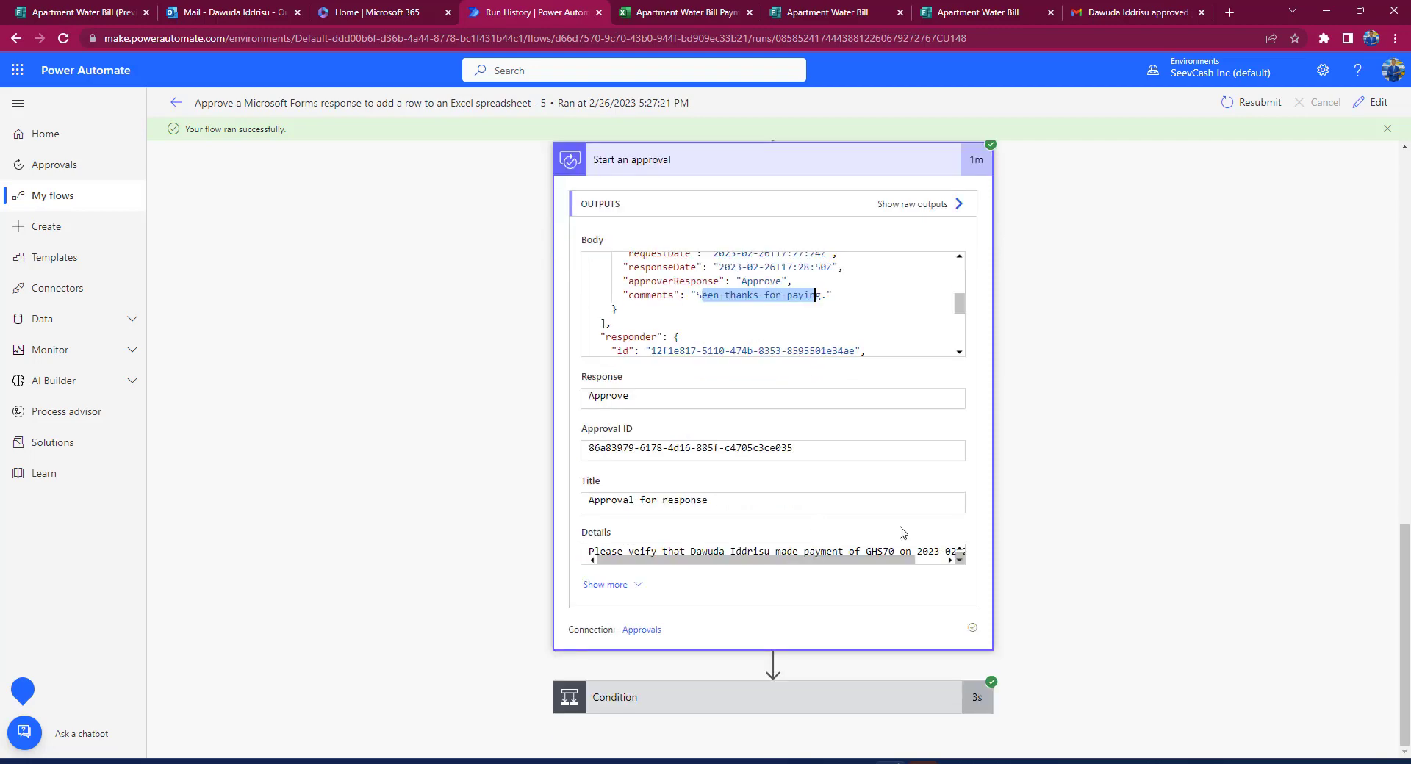
{"action": "left_click", "coordinate": [759, 709]}
{"action": "scroll", "coordinate": [766, 707], "scroll_direction": "down", "scroll_amount": 2}
{"action": "scroll", "coordinate": [768, 734], "scroll_direction": "down", "scroll_amount": 2}
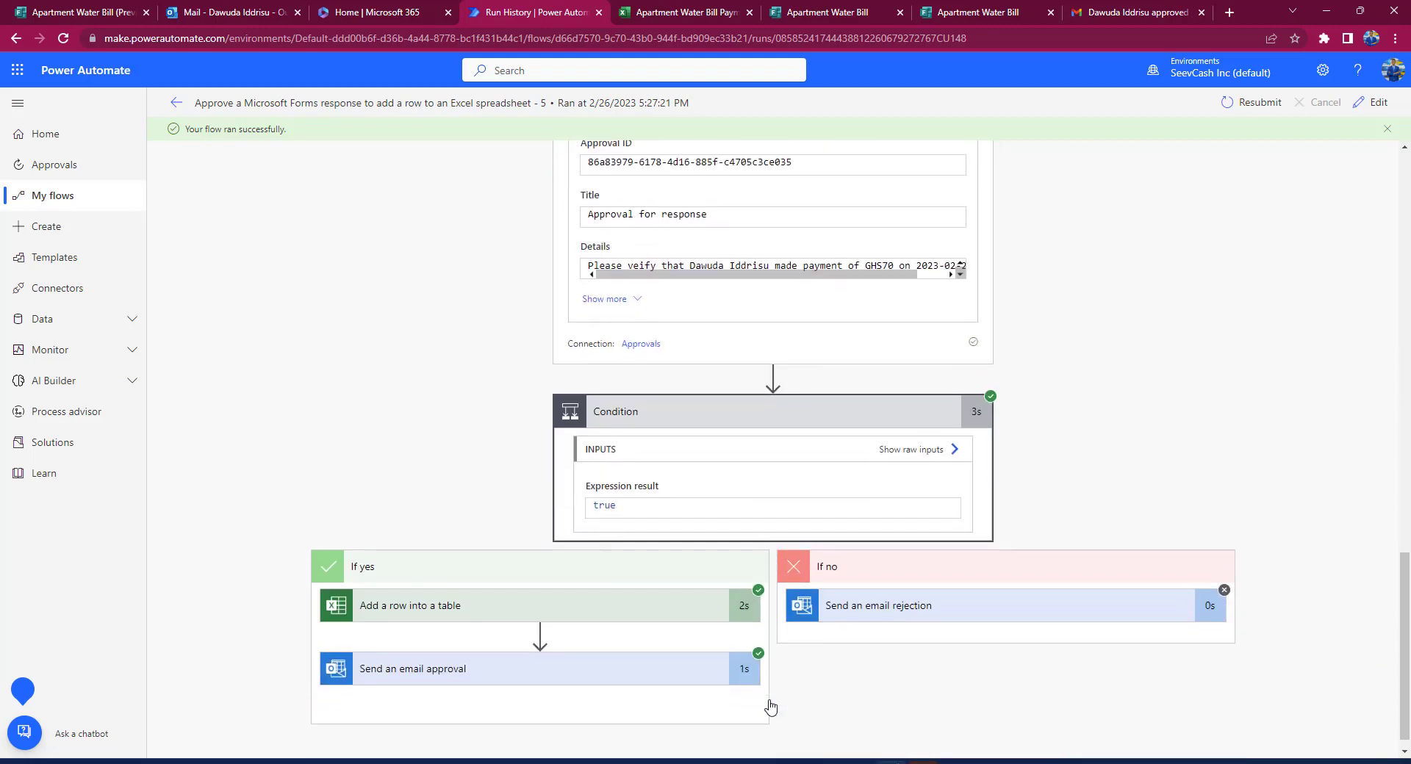
Step: Review the row written to Apartment Water Bill Payment.xlsx in the Add a row into a table step
{"action": "left_click", "coordinate": [546, 599]}
{"action": "scroll", "coordinate": [546, 624], "scroll_direction": "down", "scroll_amount": 3}
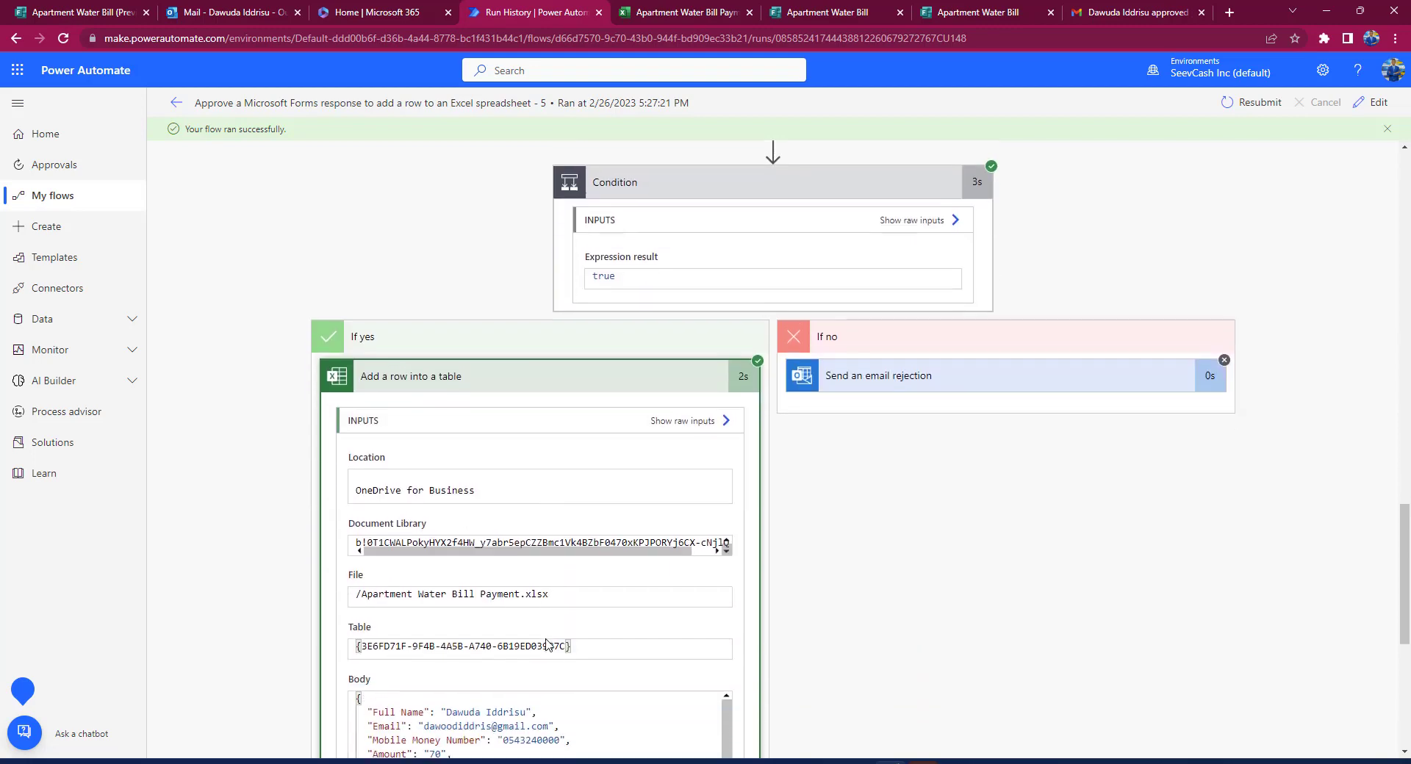
{"action": "scroll", "coordinate": [546, 644], "scroll_direction": "down", "scroll_amount": 2}
{"action": "scroll", "coordinate": [528, 533], "scroll_direction": "down", "scroll_amount": 1}
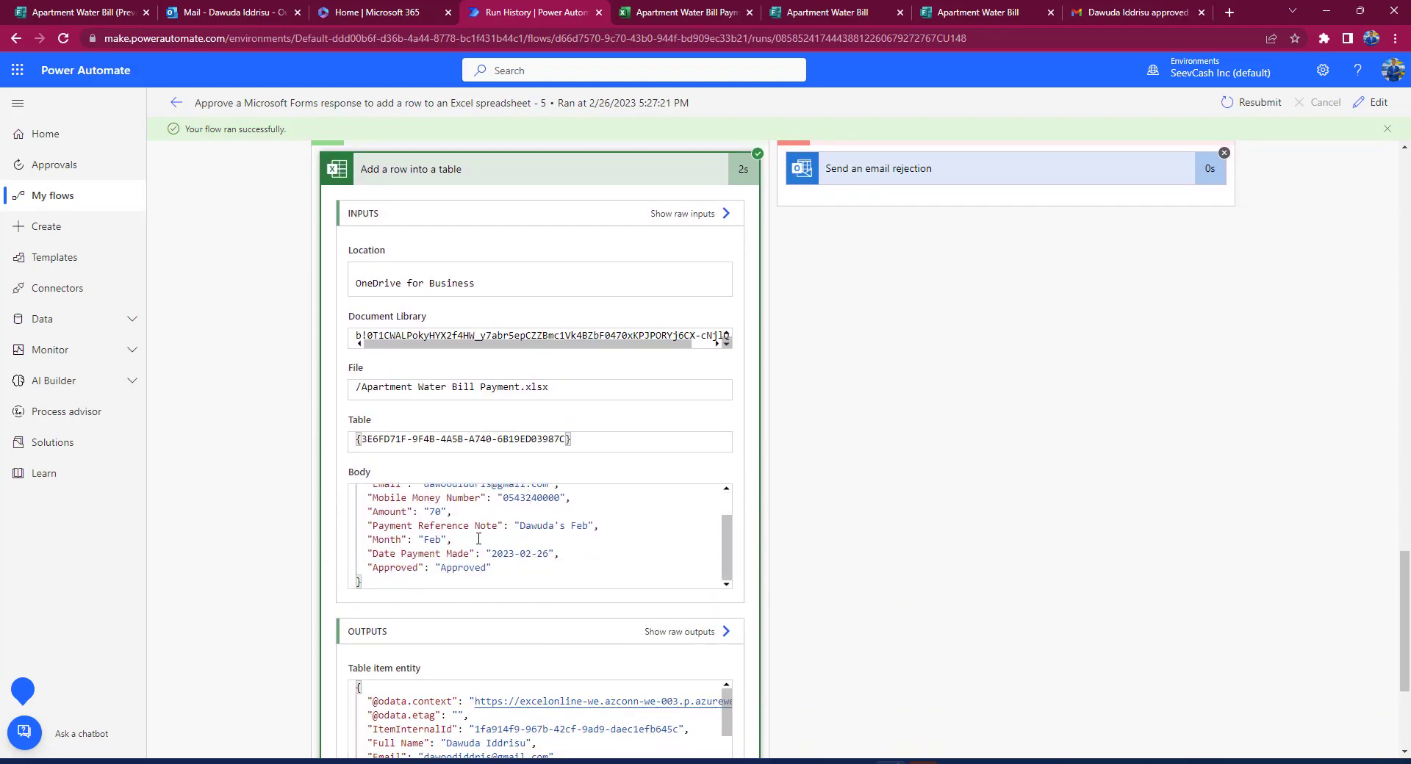
{"action": "scroll", "coordinate": [478, 539], "scroll_direction": "up", "scroll_amount": 2}
{"action": "scroll", "coordinate": [526, 564], "scroll_direction": "down", "scroll_amount": 1}
{"action": "scroll", "coordinate": [648, 675], "scroll_direction": "down", "scroll_amount": 3}
{"action": "scroll", "coordinate": [703, 543], "scroll_direction": "down", "scroll_amount": 2}
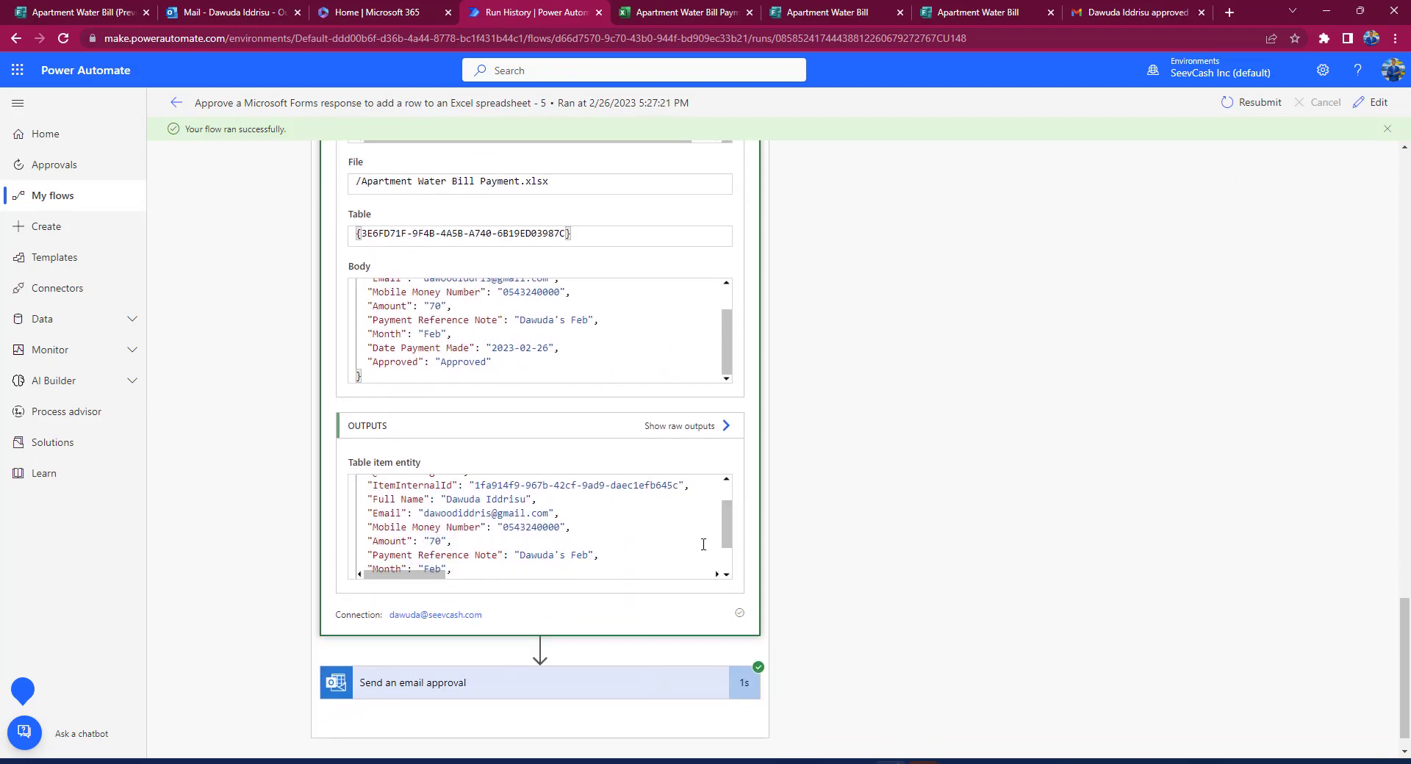
{"action": "scroll", "coordinate": [790, 573], "scroll_direction": "down", "scroll_amount": 1}
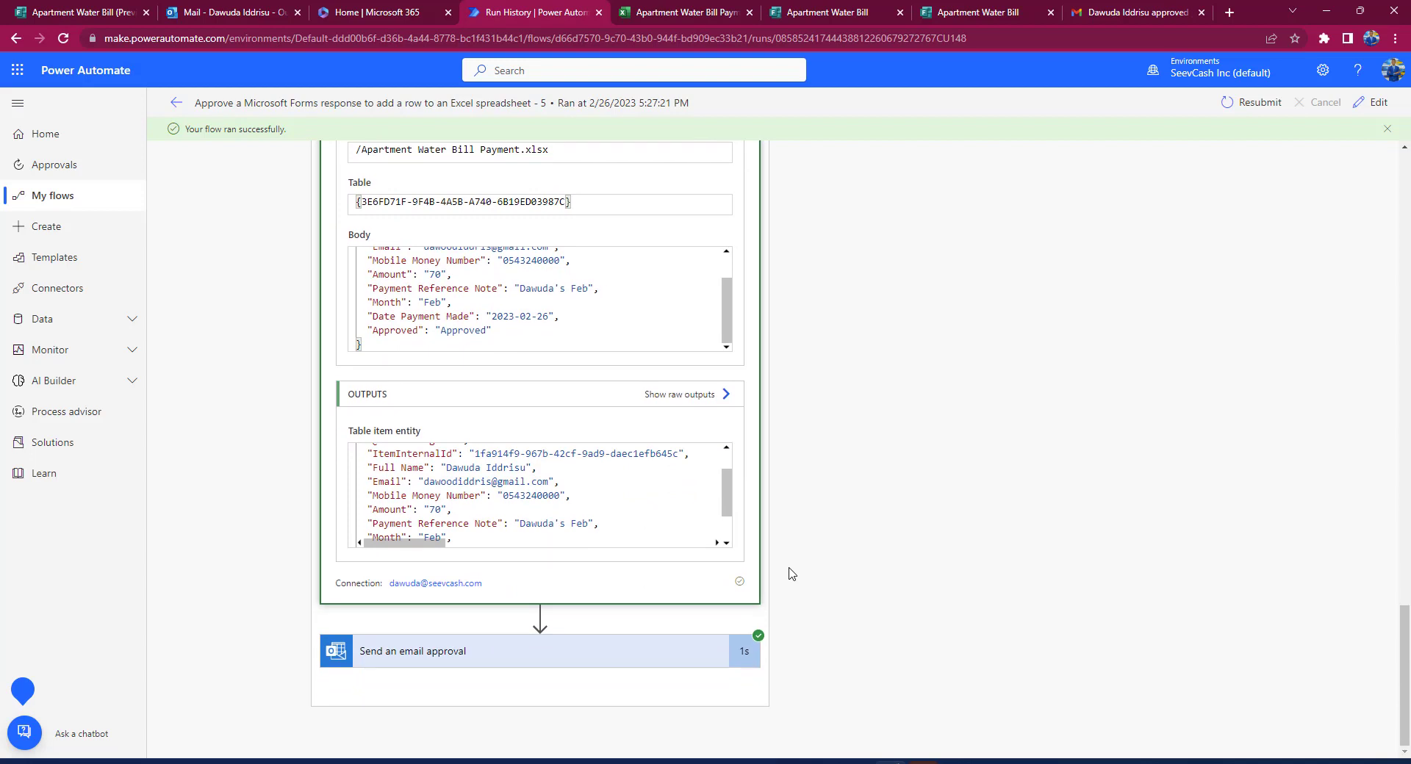
Step: Expand Send an email approval to confirm it returned status code 200
{"action": "left_click", "coordinate": [559, 648]}
{"action": "scroll", "coordinate": [514, 573], "scroll_direction": "down", "scroll_amount": 4}
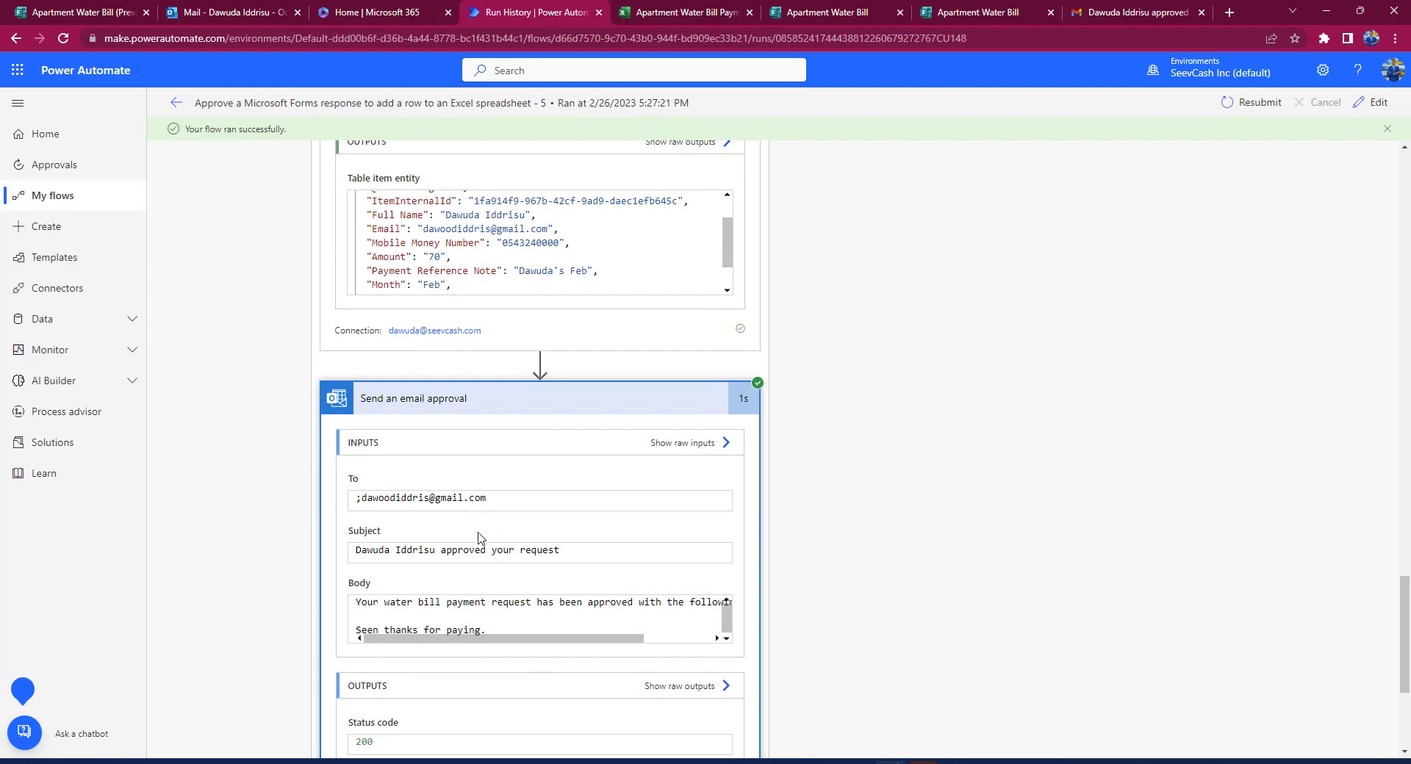
{"action": "scroll", "coordinate": [483, 588], "scroll_direction": "down", "scroll_amount": 2}
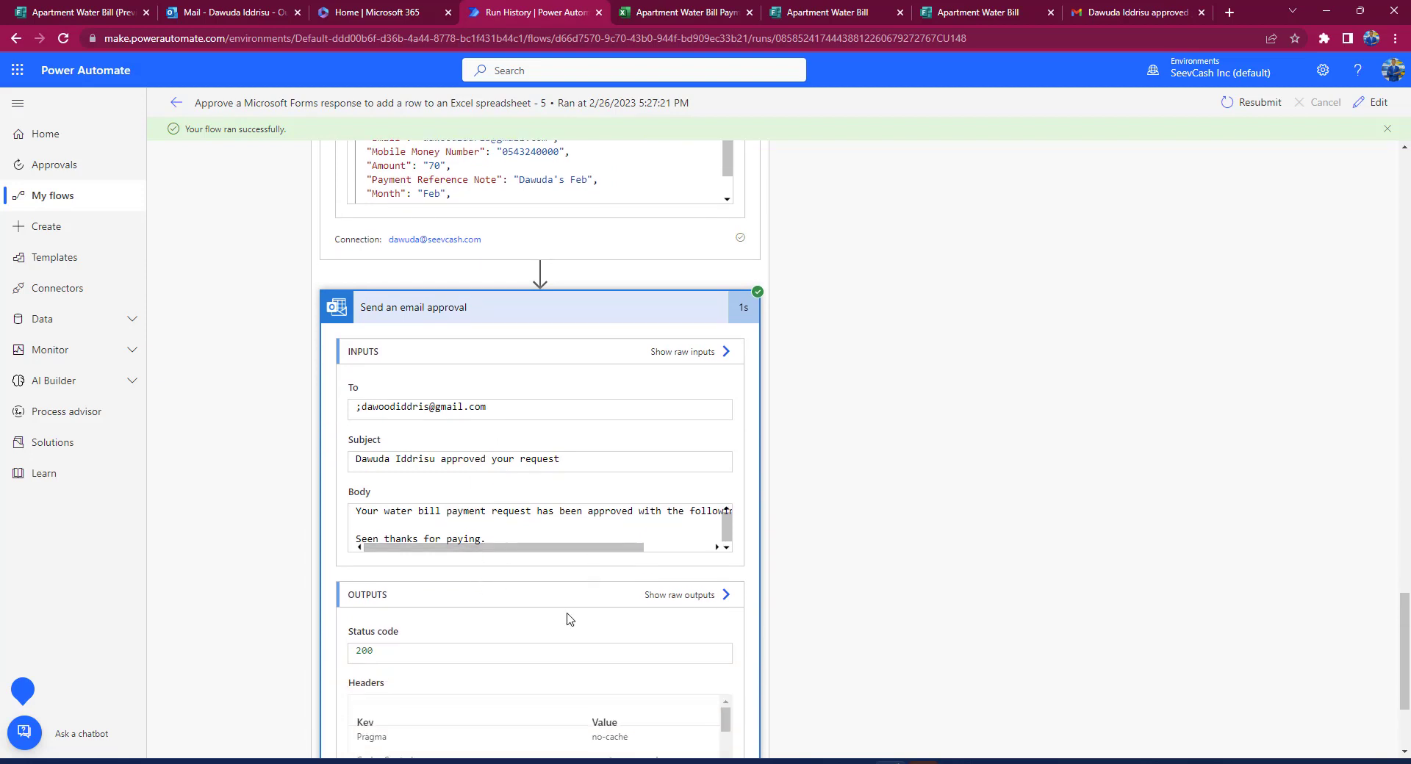
{"action": "scroll", "coordinate": [570, 619], "scroll_direction": "down", "scroll_amount": 2}
{"action": "scroll", "coordinate": [570, 619], "scroll_direction": "down", "scroll_amount": 4}
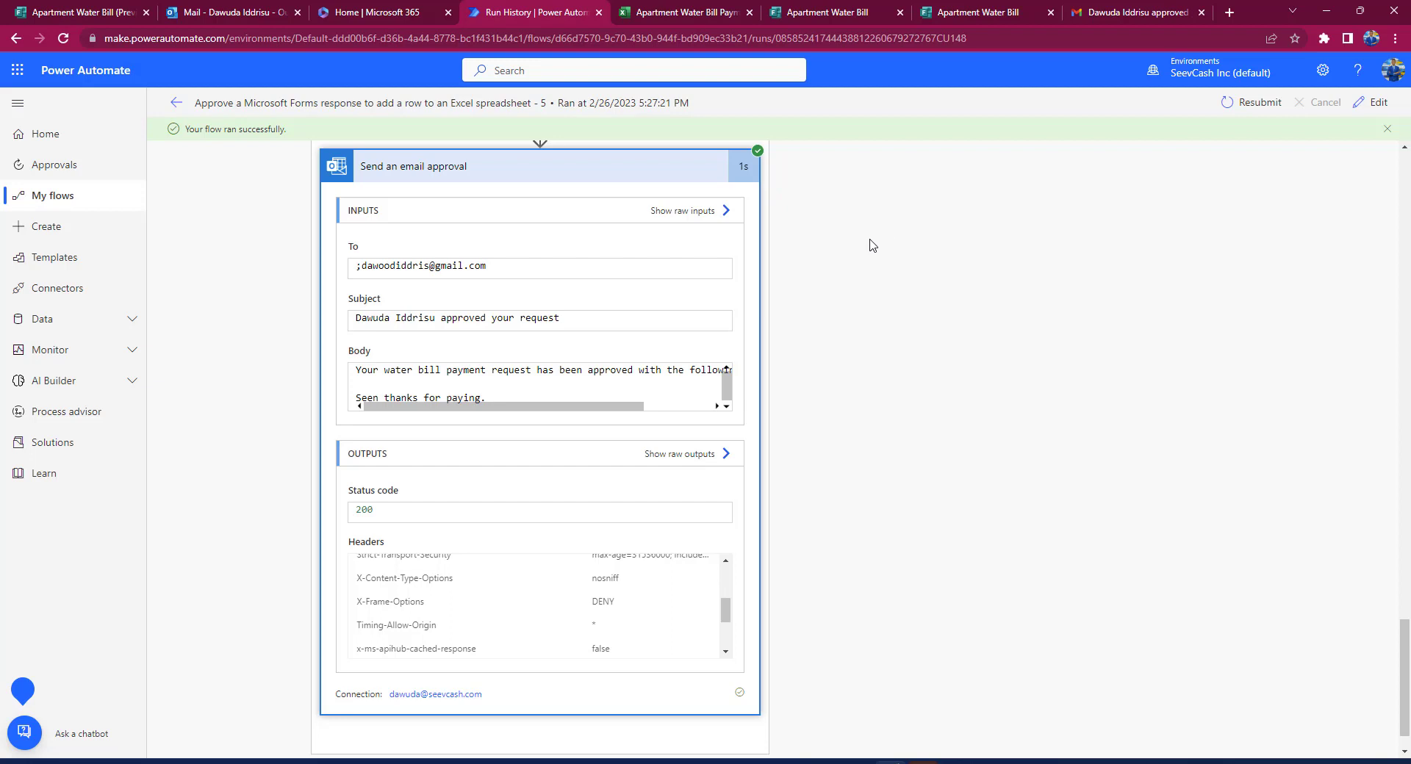
Step: Collapse the email, If yes, trigger, Get response details, Start an approval and Condition steps
{"action": "left_click", "coordinate": [664, 176]}
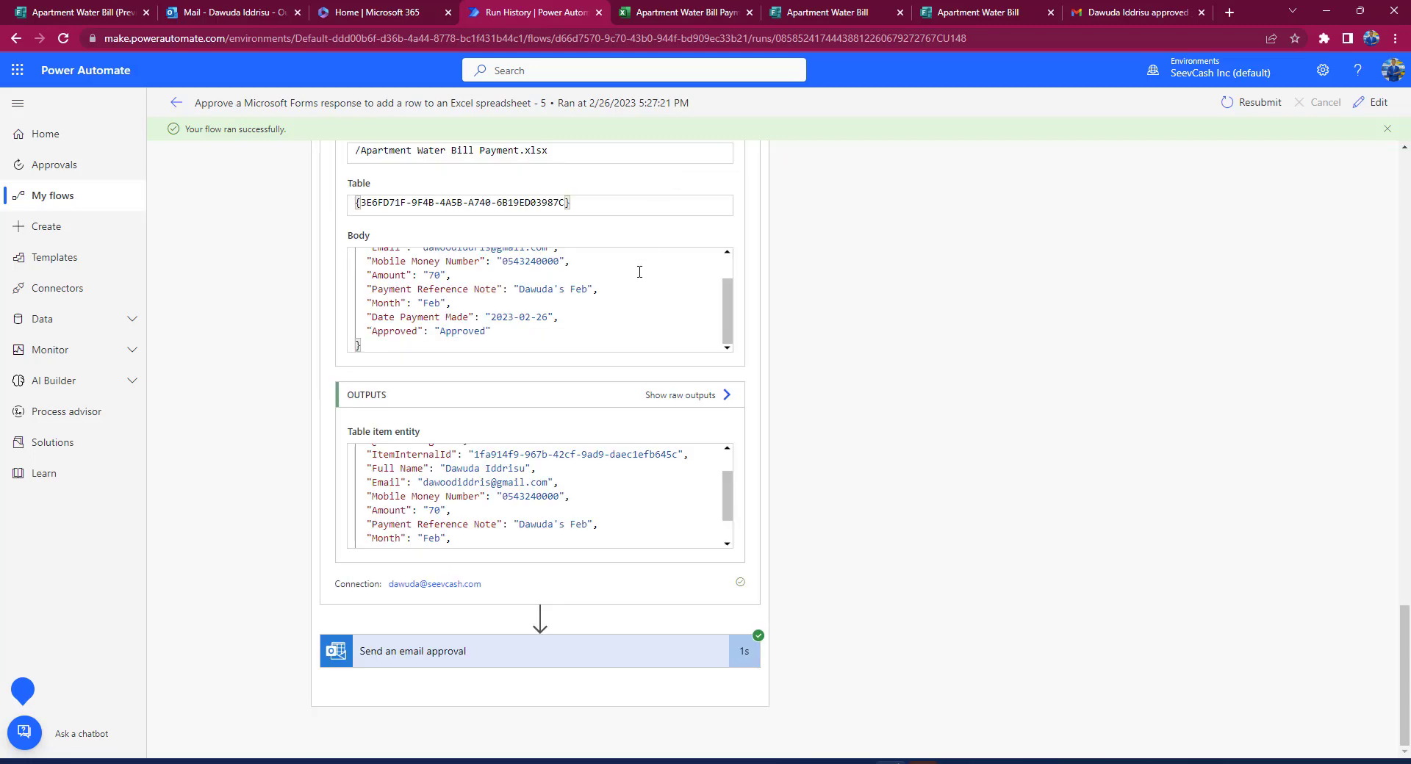
{"action": "scroll", "coordinate": [640, 272], "scroll_direction": "up", "scroll_amount": 2}
{"action": "scroll", "coordinate": [860, 251], "scroll_direction": "up", "scroll_amount": 5}
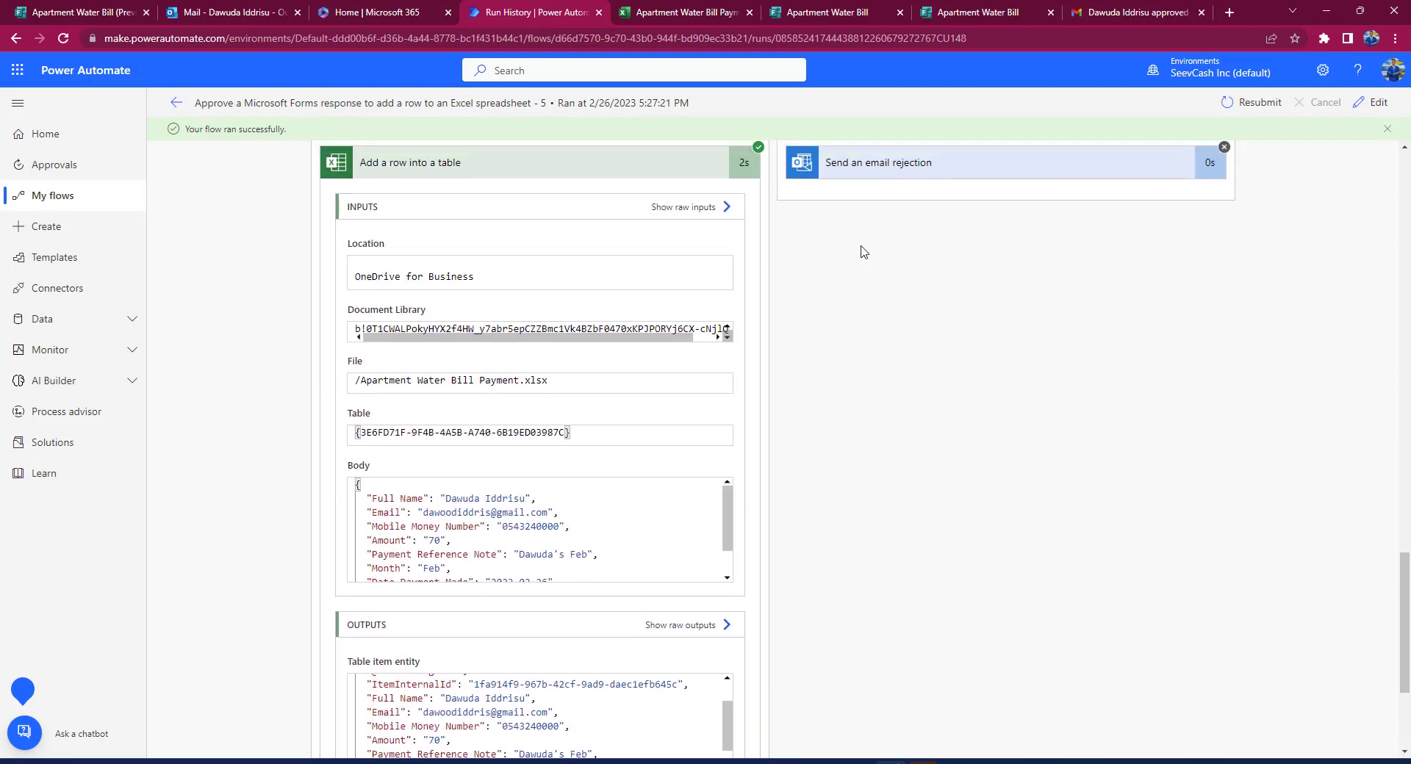
{"action": "left_click", "coordinate": [659, 219]}
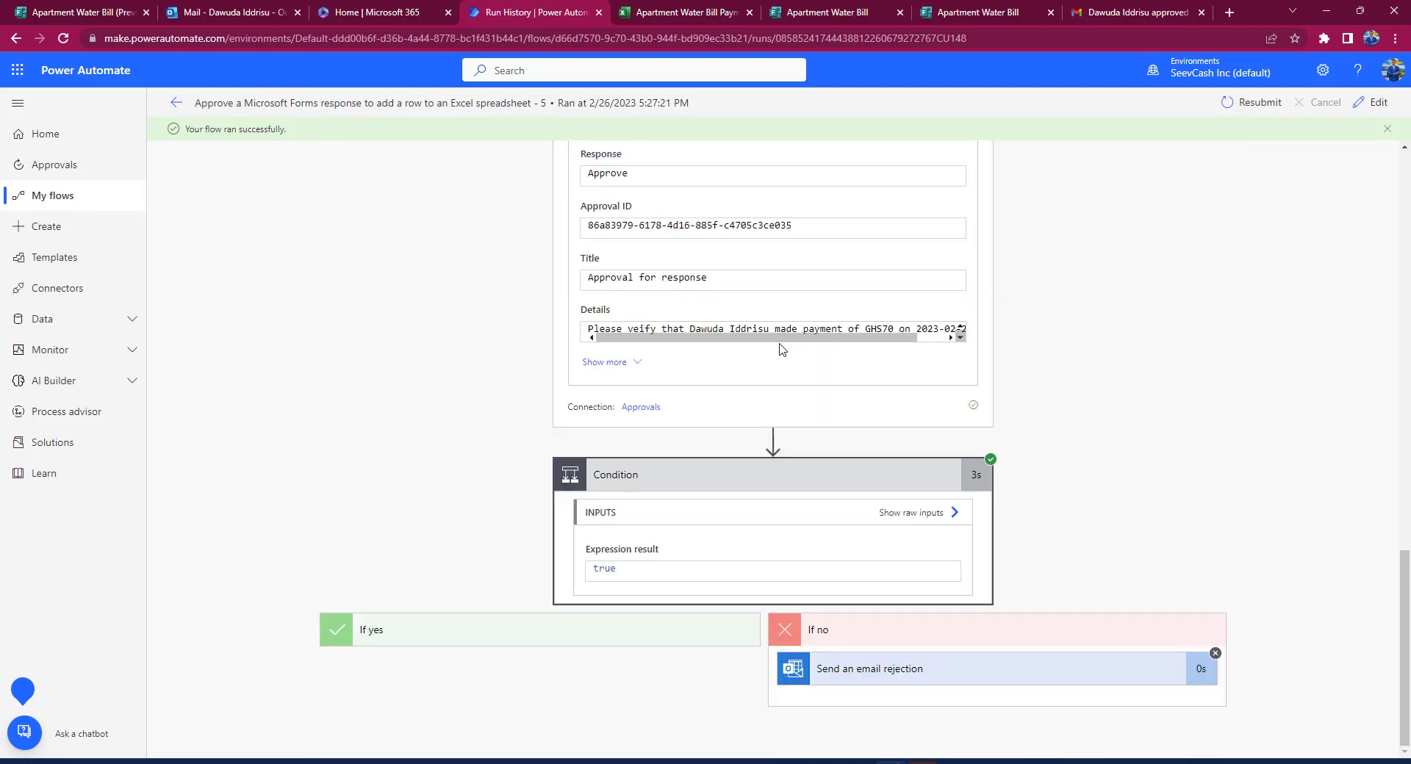
{"action": "scroll", "coordinate": [849, 421], "scroll_direction": "up", "scroll_amount": 10}
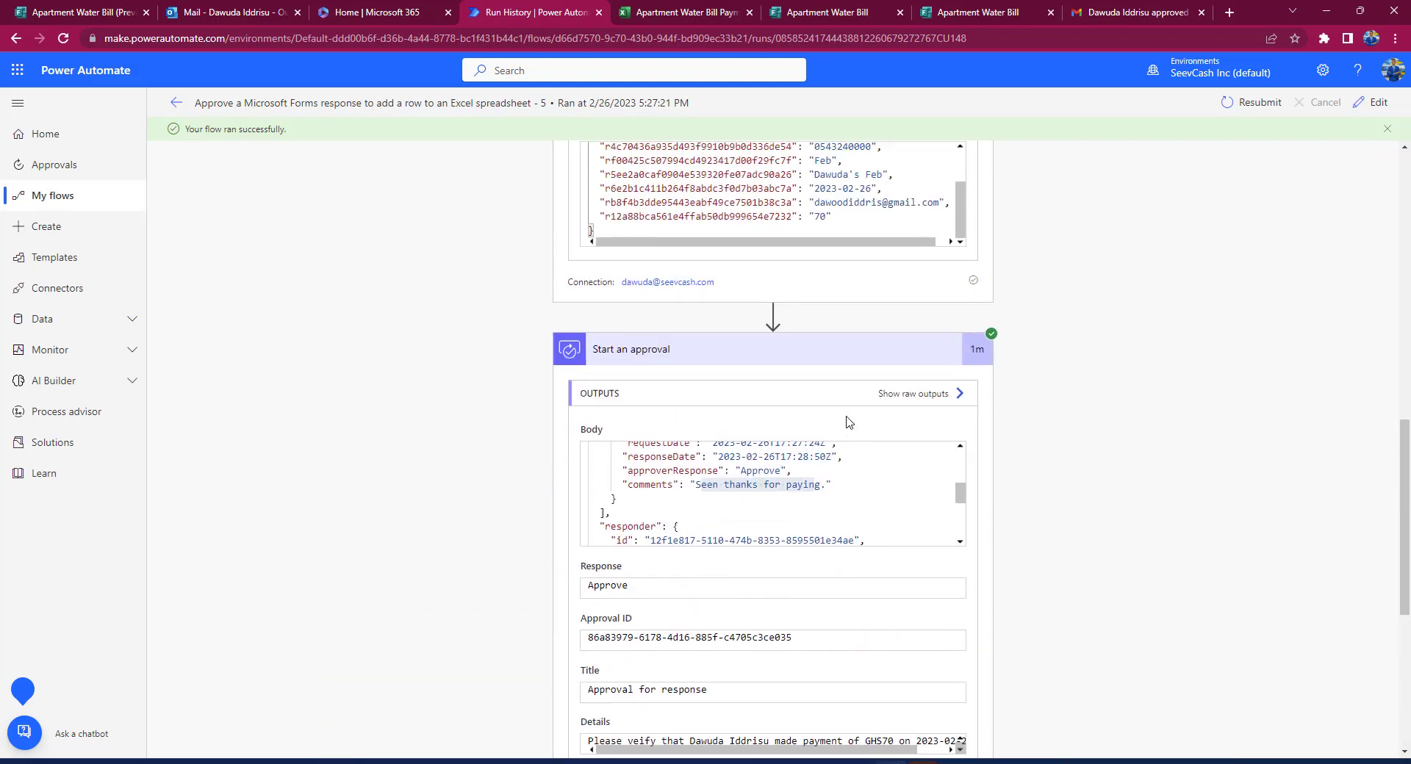
{"action": "scroll", "coordinate": [849, 422], "scroll_direction": "up", "scroll_amount": 5}
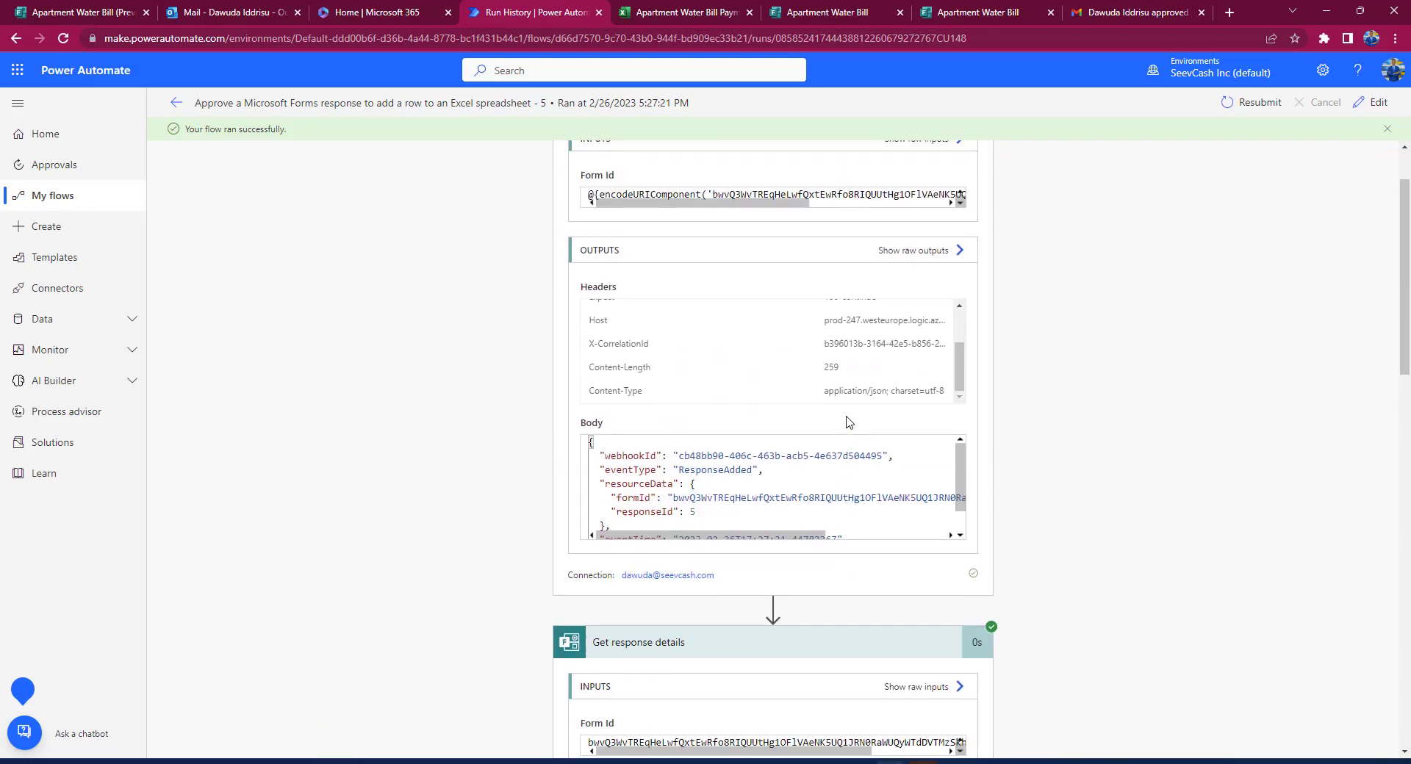
{"action": "scroll", "coordinate": [1071, 312], "scroll_direction": "up", "scroll_amount": 2}
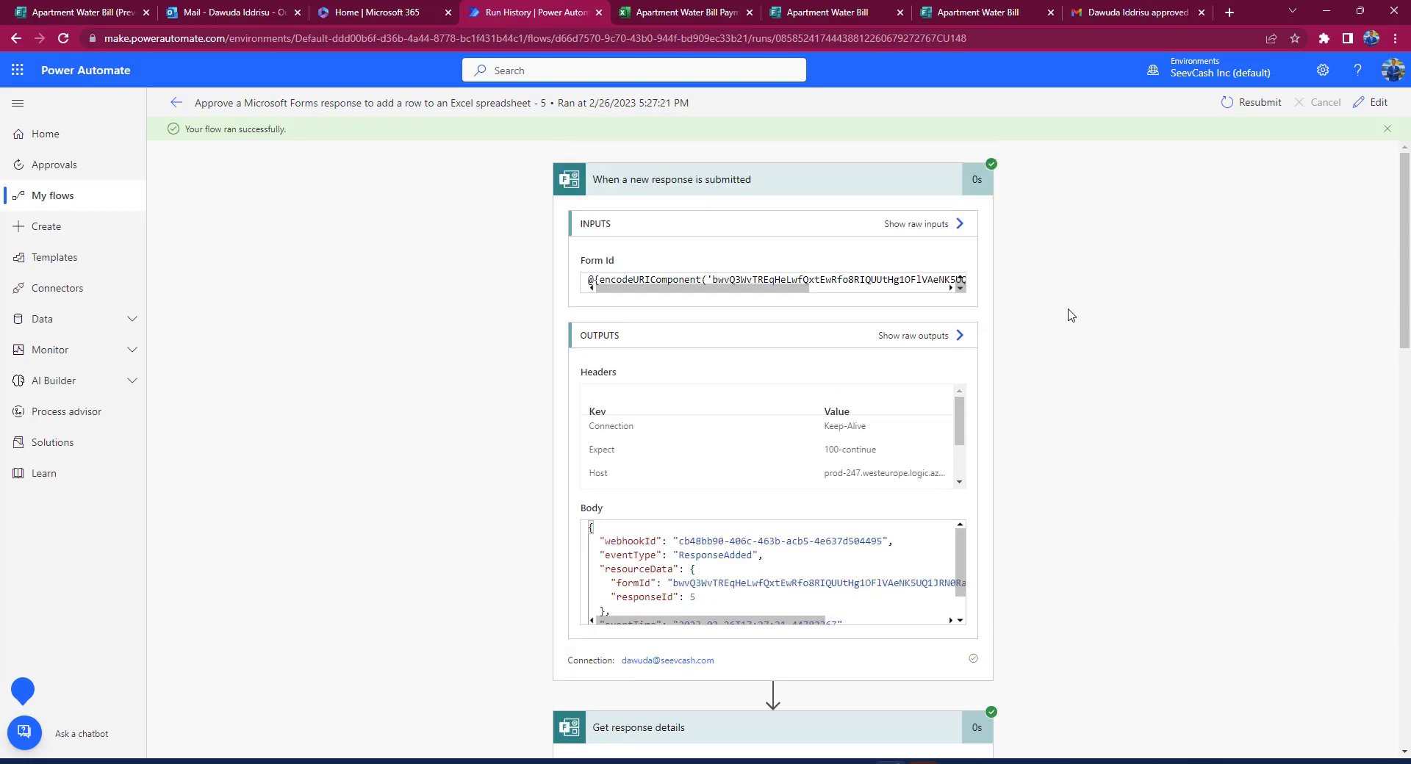
{"action": "left_click", "coordinate": [793, 184]}
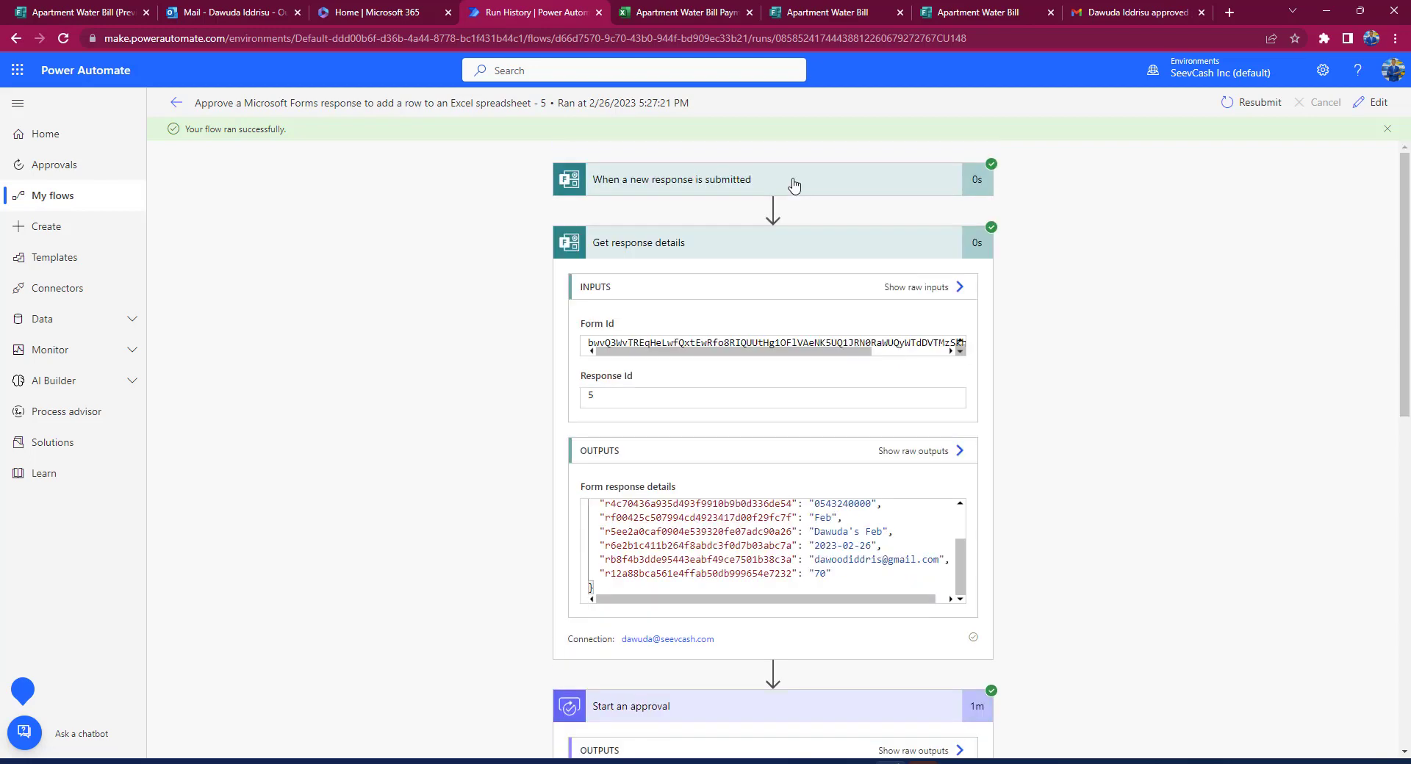
{"action": "left_click", "coordinate": [791, 243]}
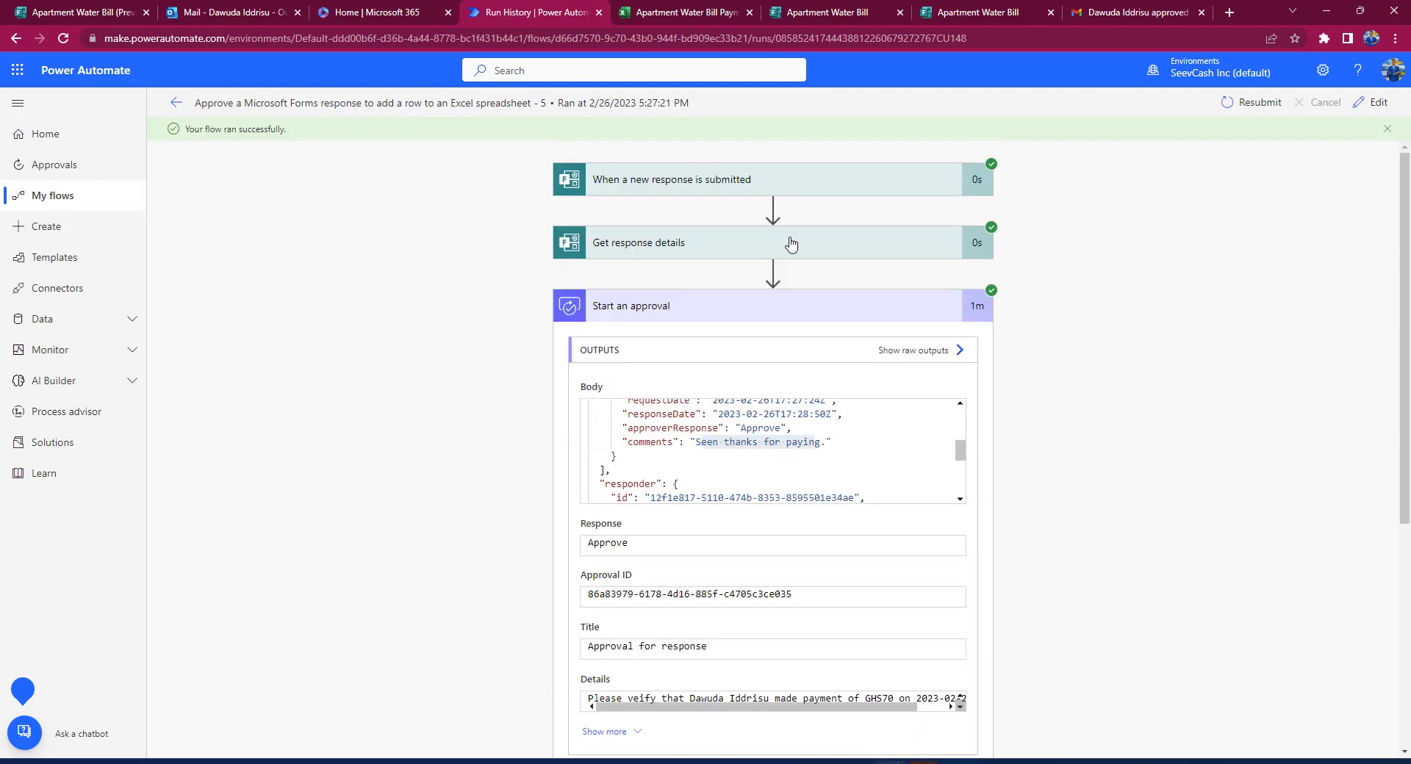
{"action": "left_click", "coordinate": [788, 304]}
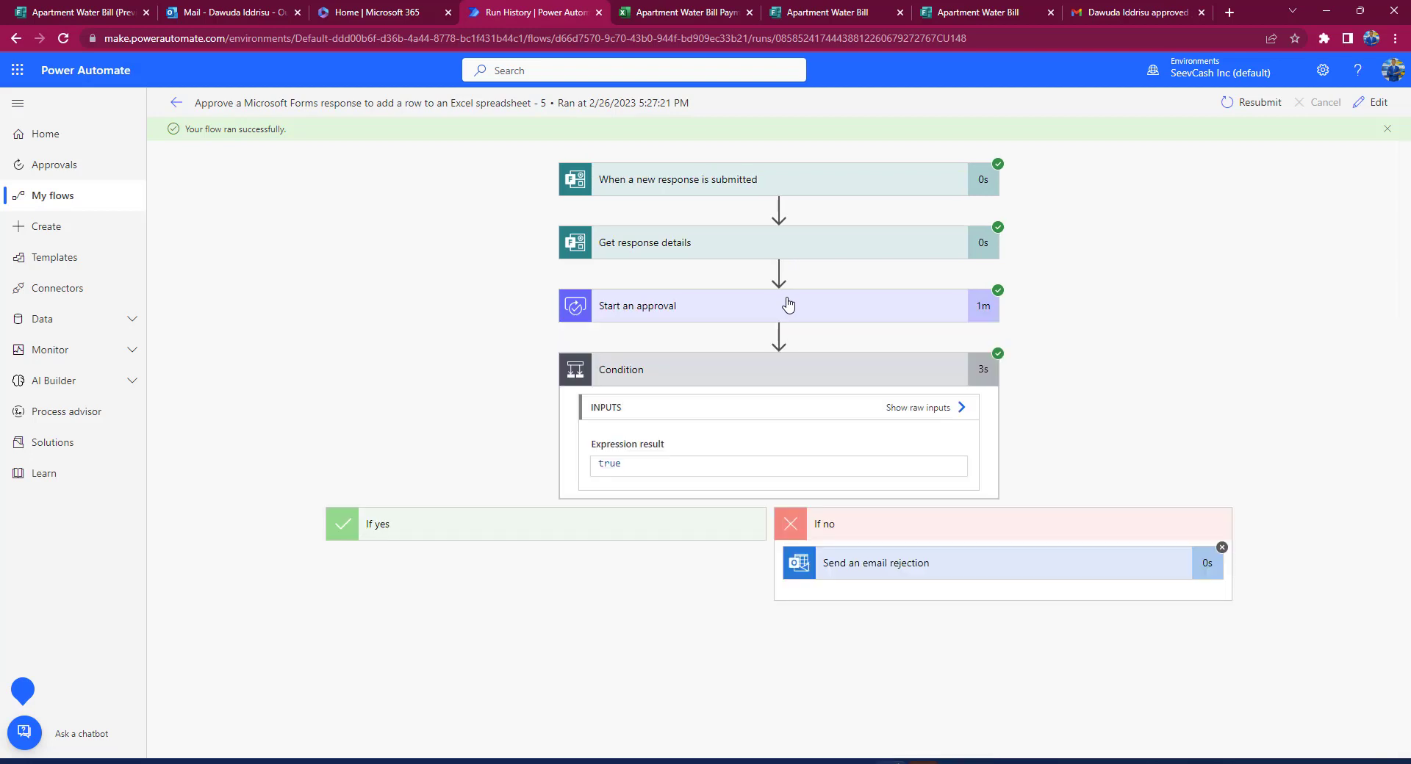
{"action": "left_click", "coordinate": [757, 370]}
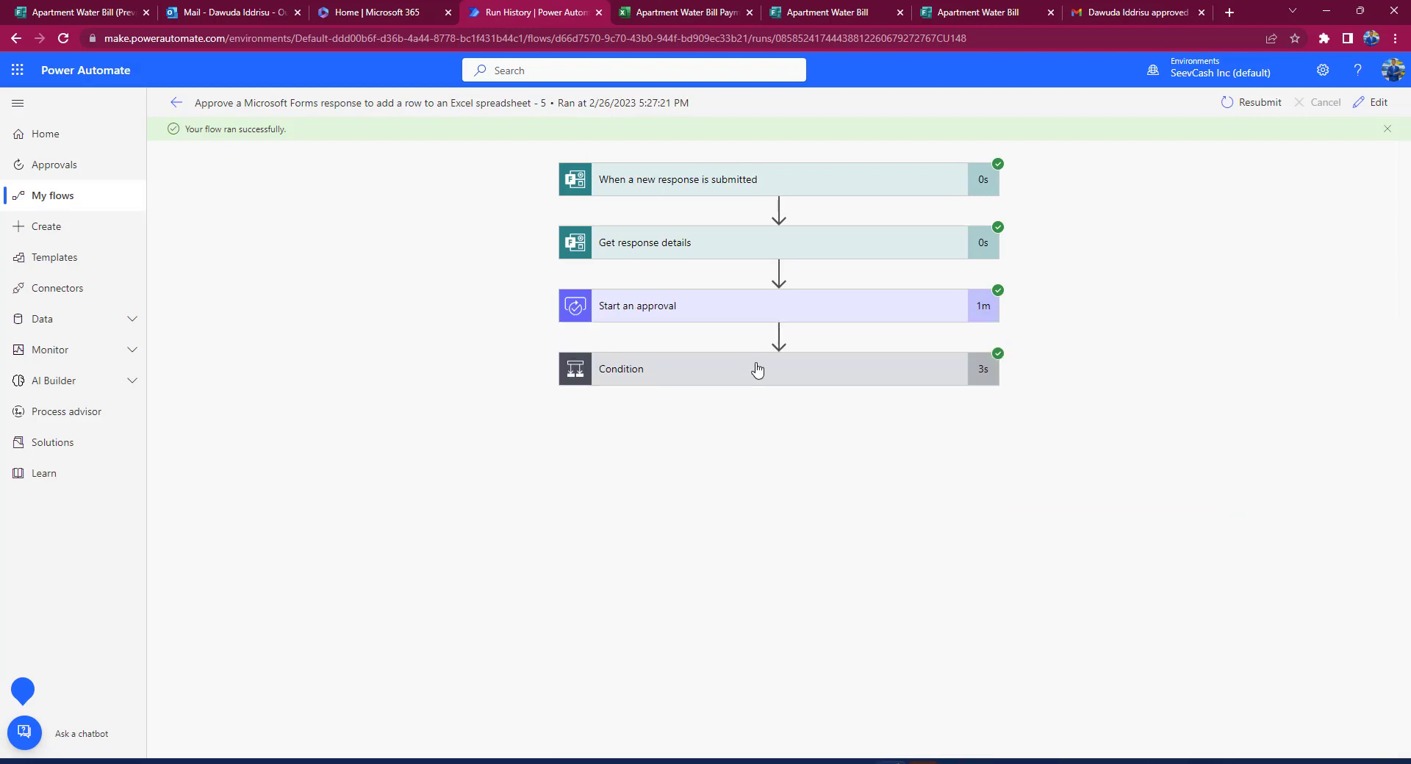